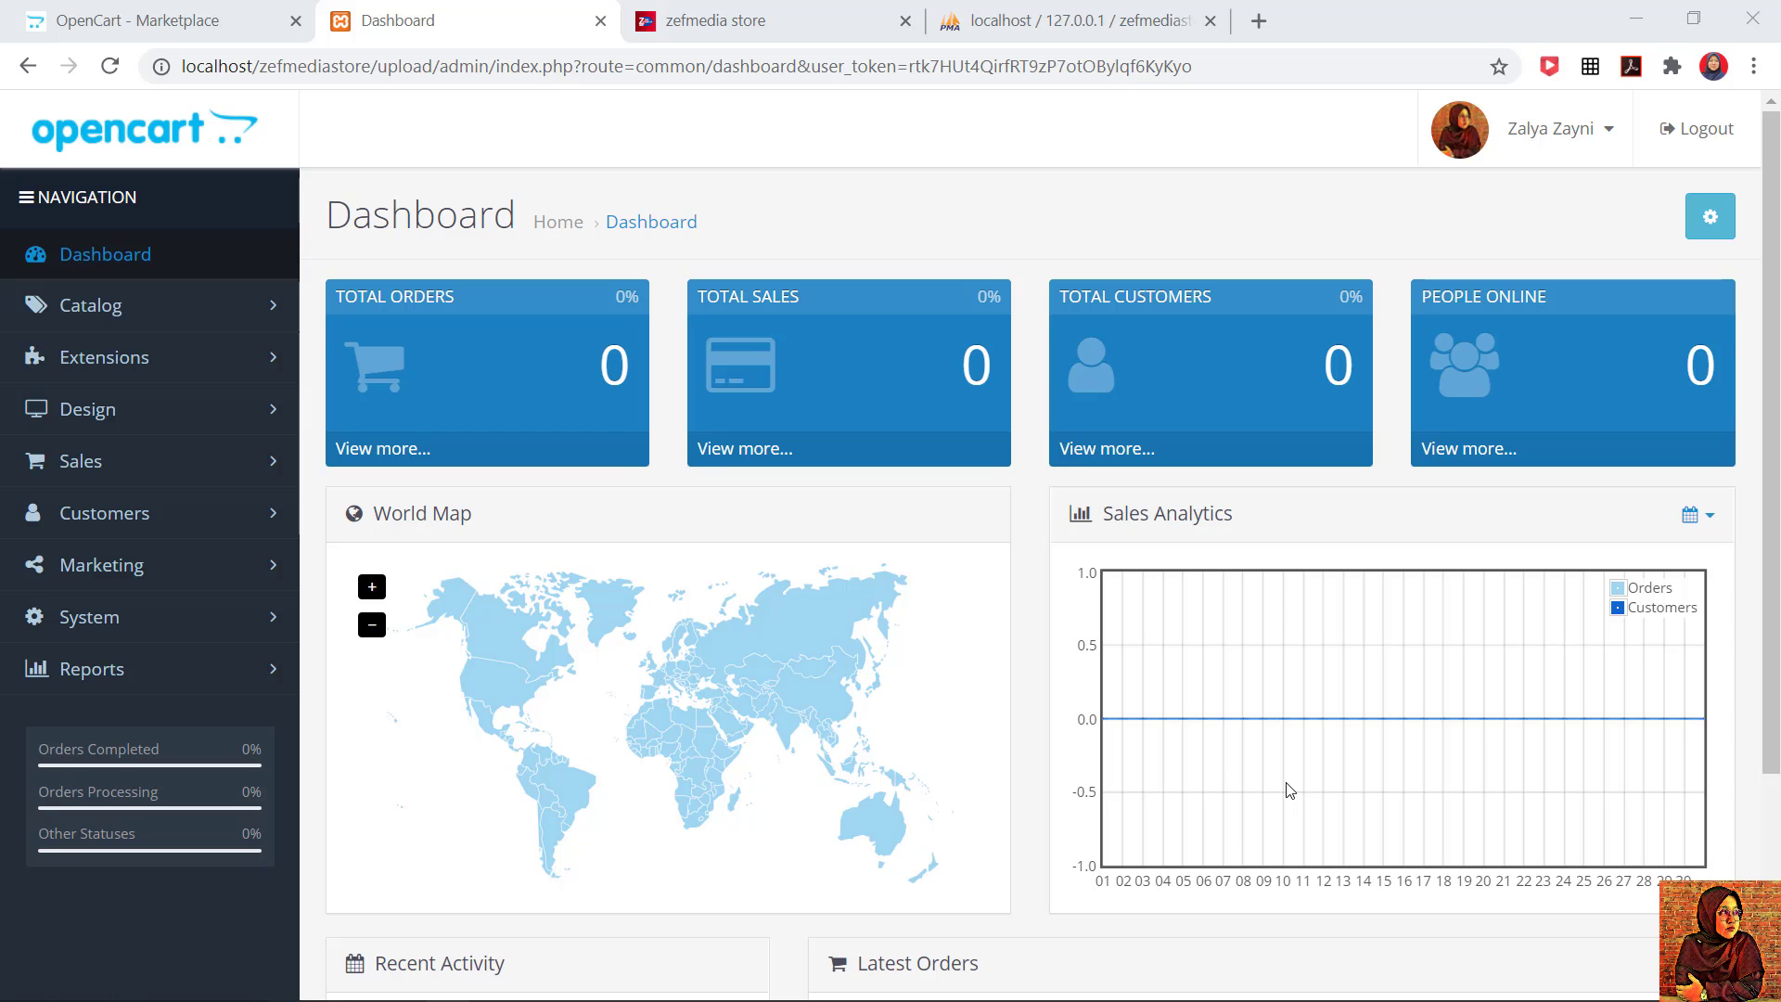
Step: Switch to the zefmedia store storefront and examine its available currency and language choices
click(733, 18)
scroll(700, 469, up, 15)
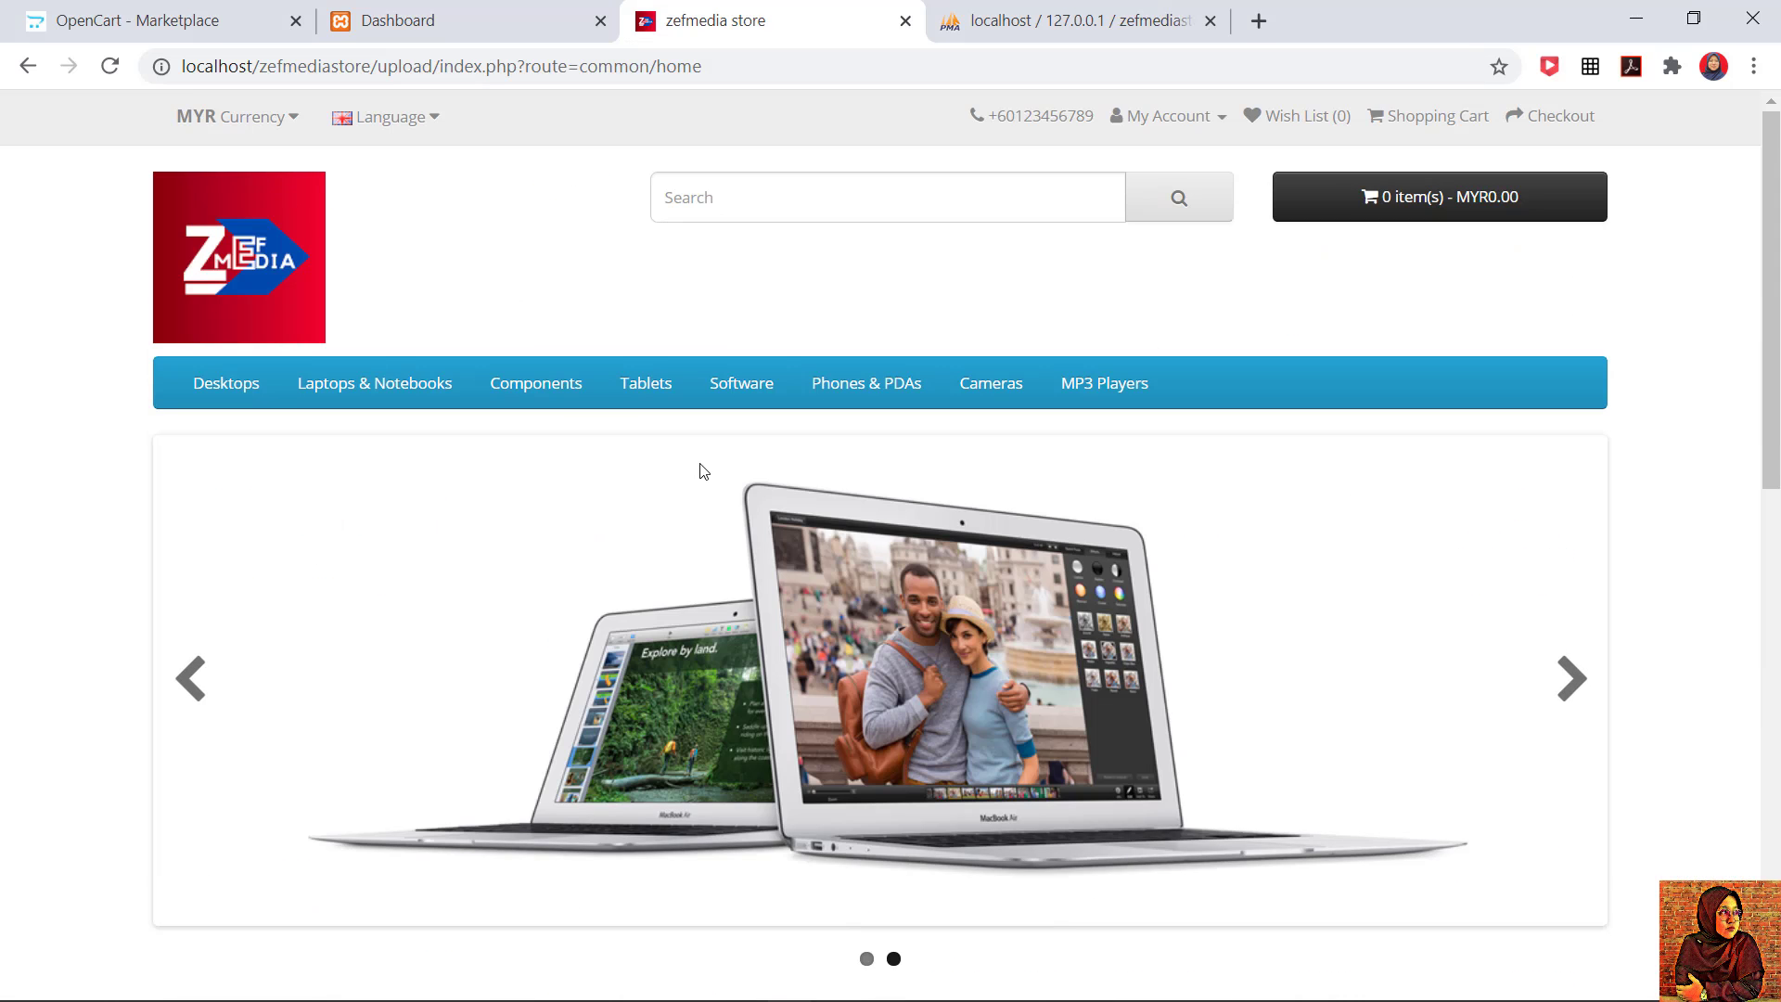
click(290, 119)
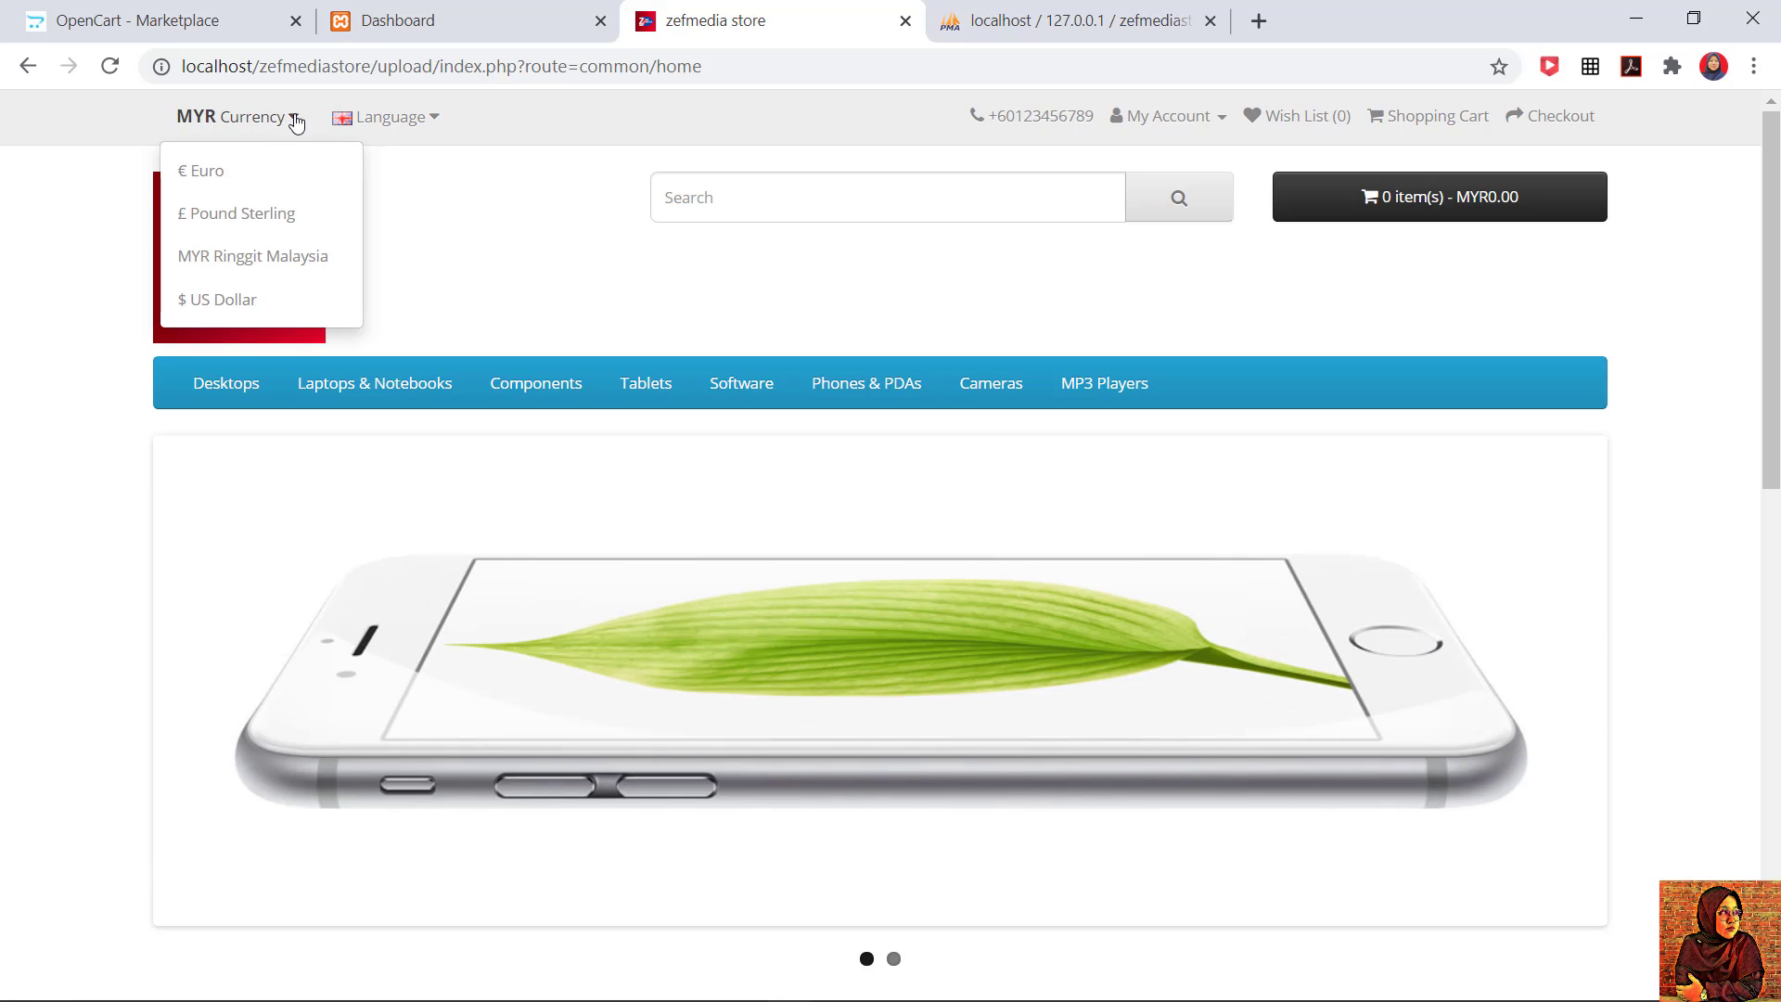
click(434, 119)
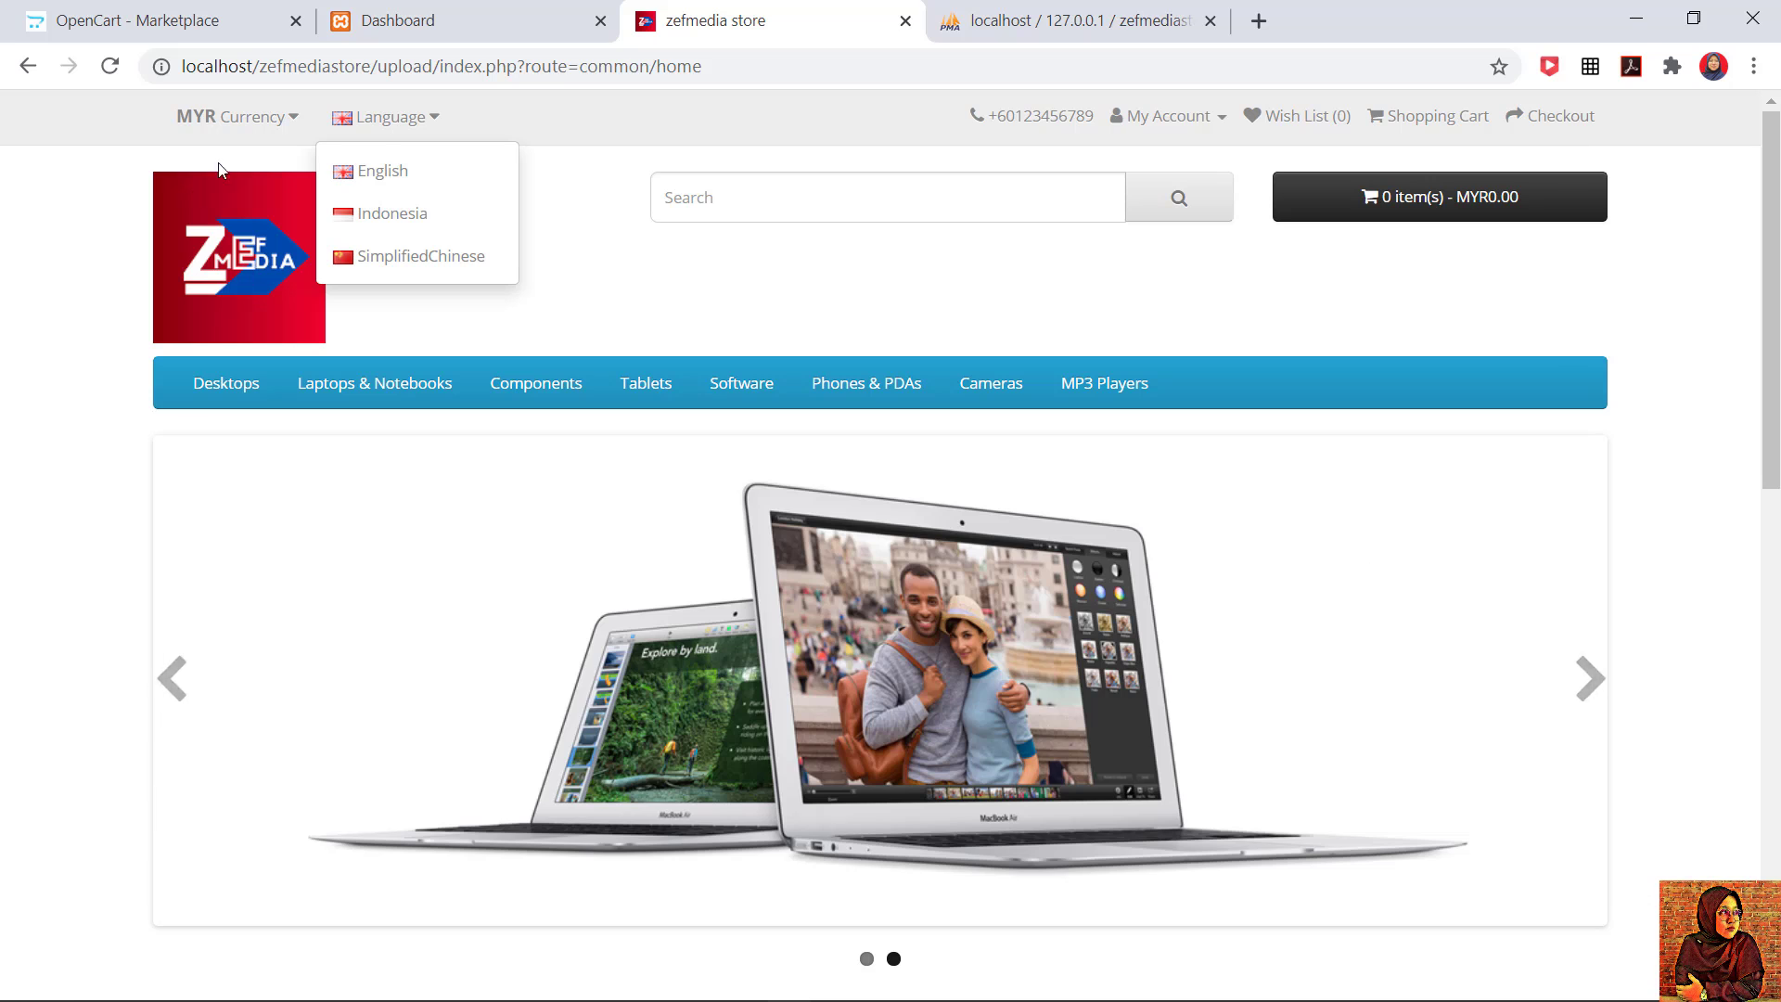
click(633, 283)
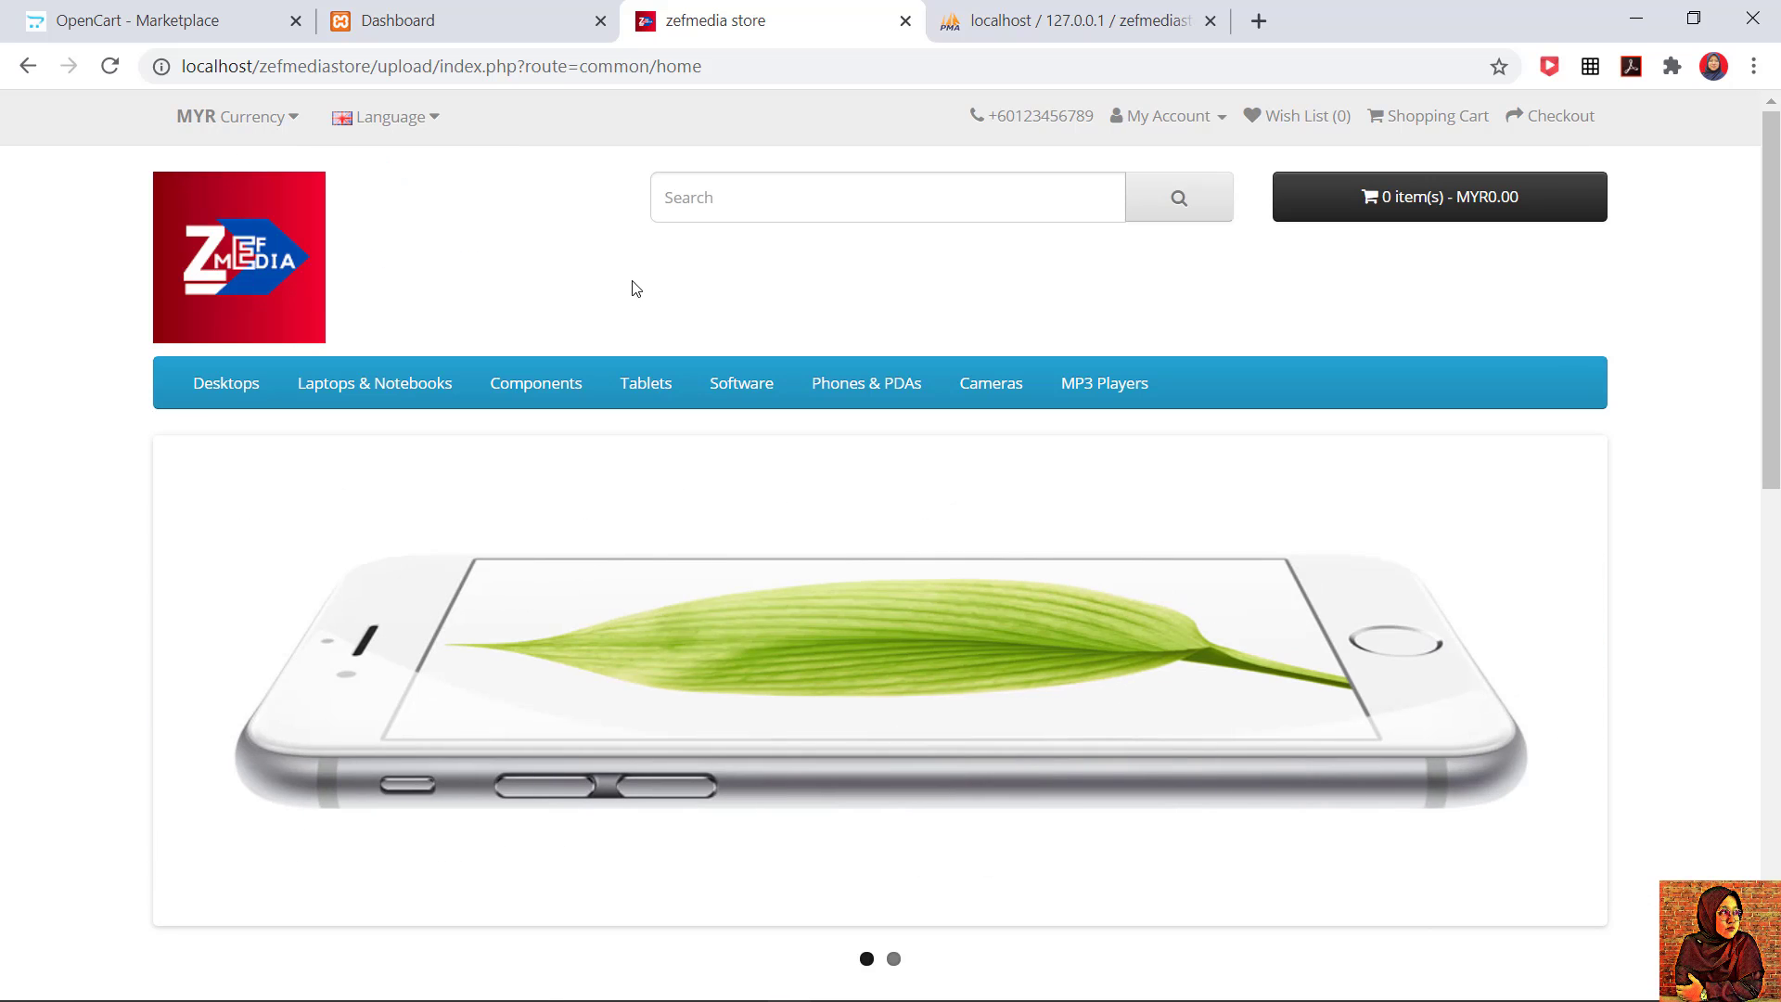
Step: Return to the store's admin dashboard and open the Currencies list in the system localisation settings
click(443, 11)
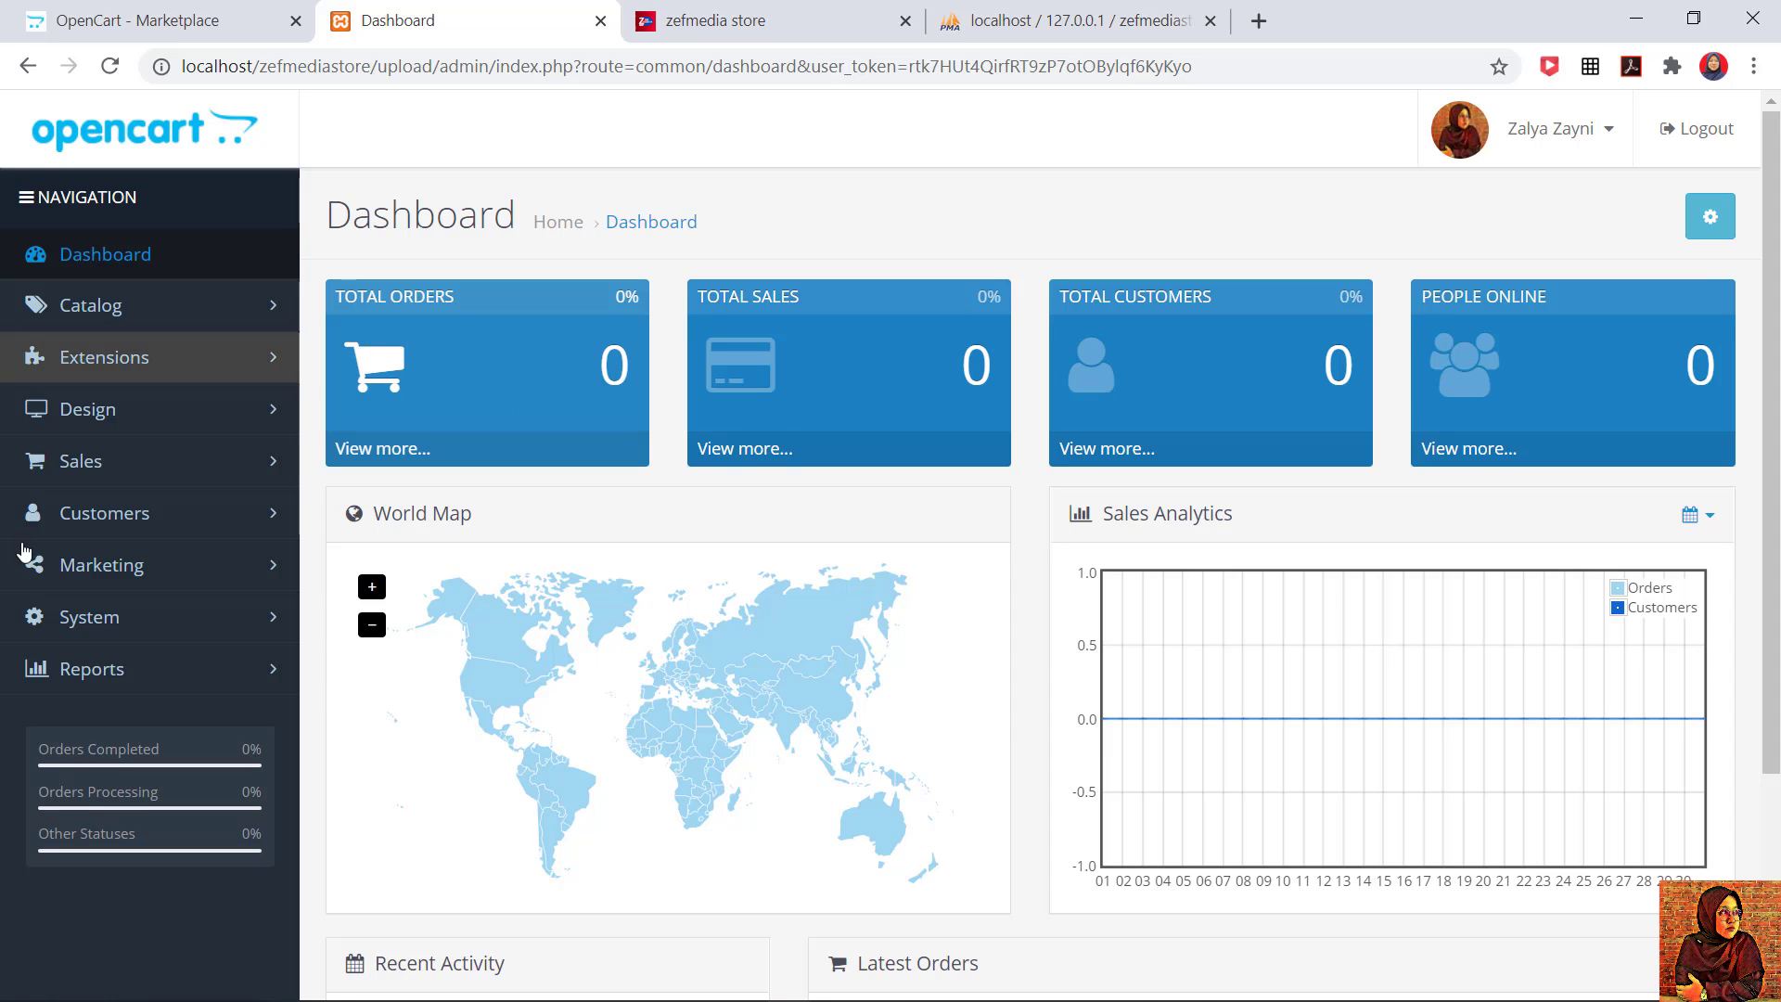
click(178, 631)
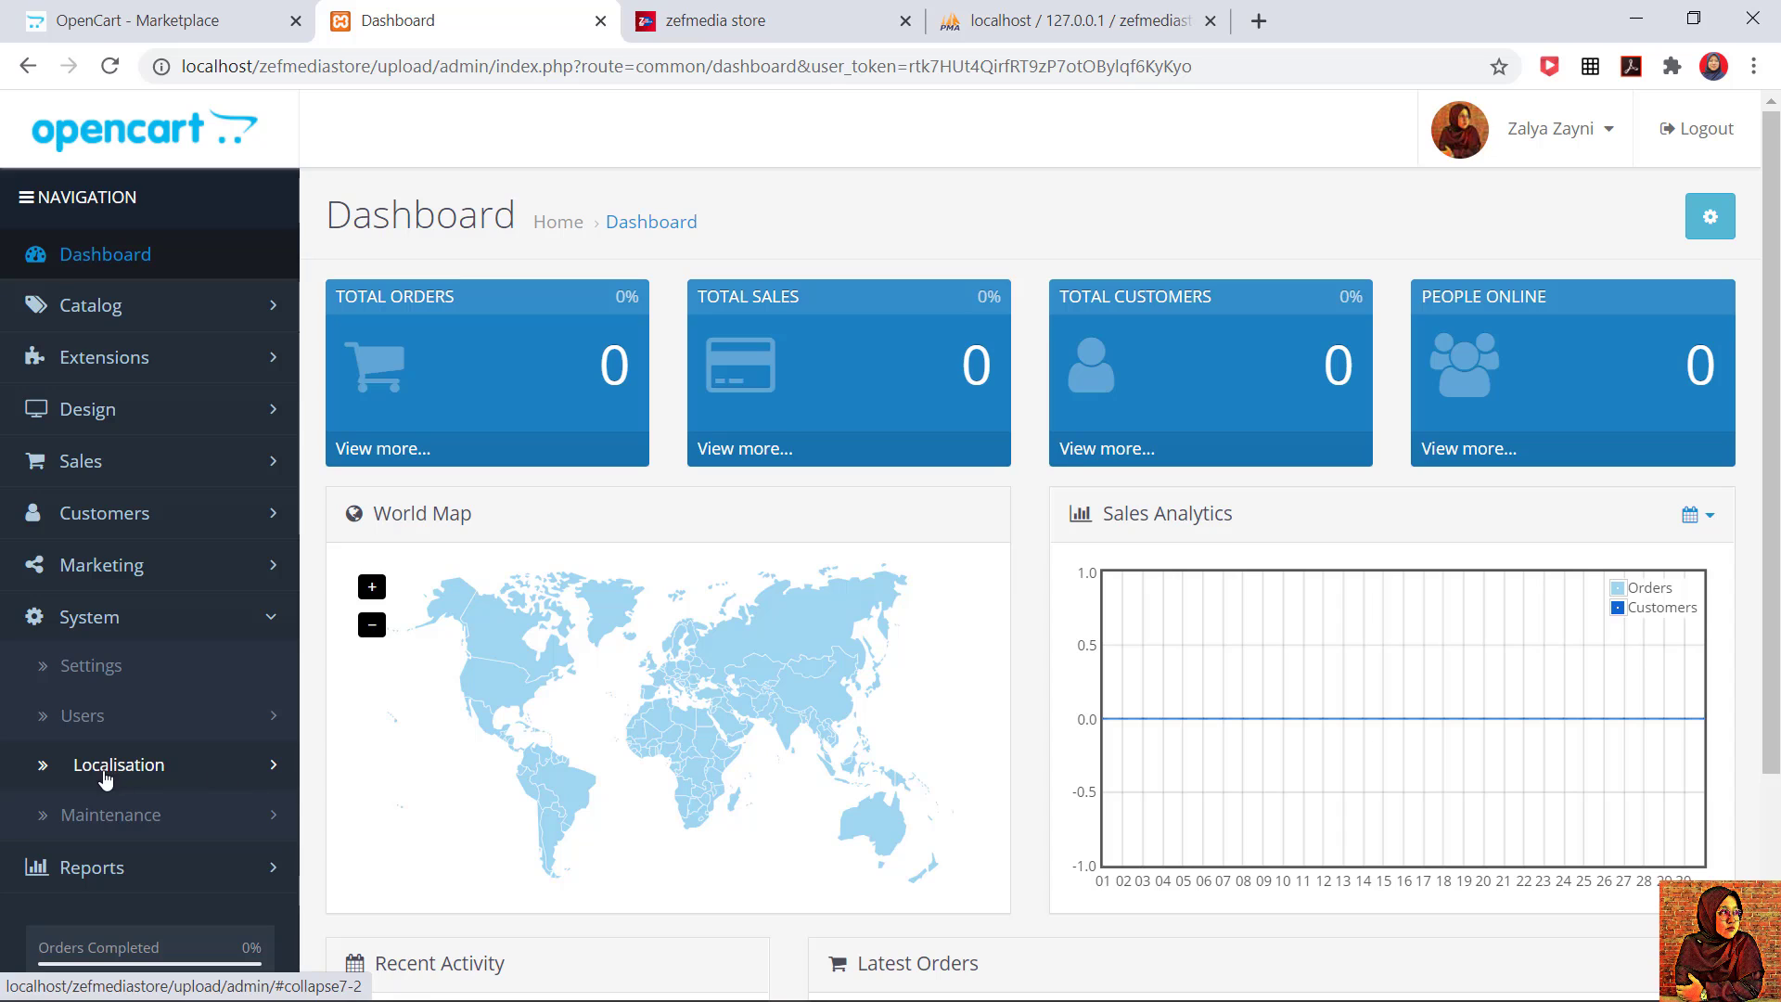
click(252, 773)
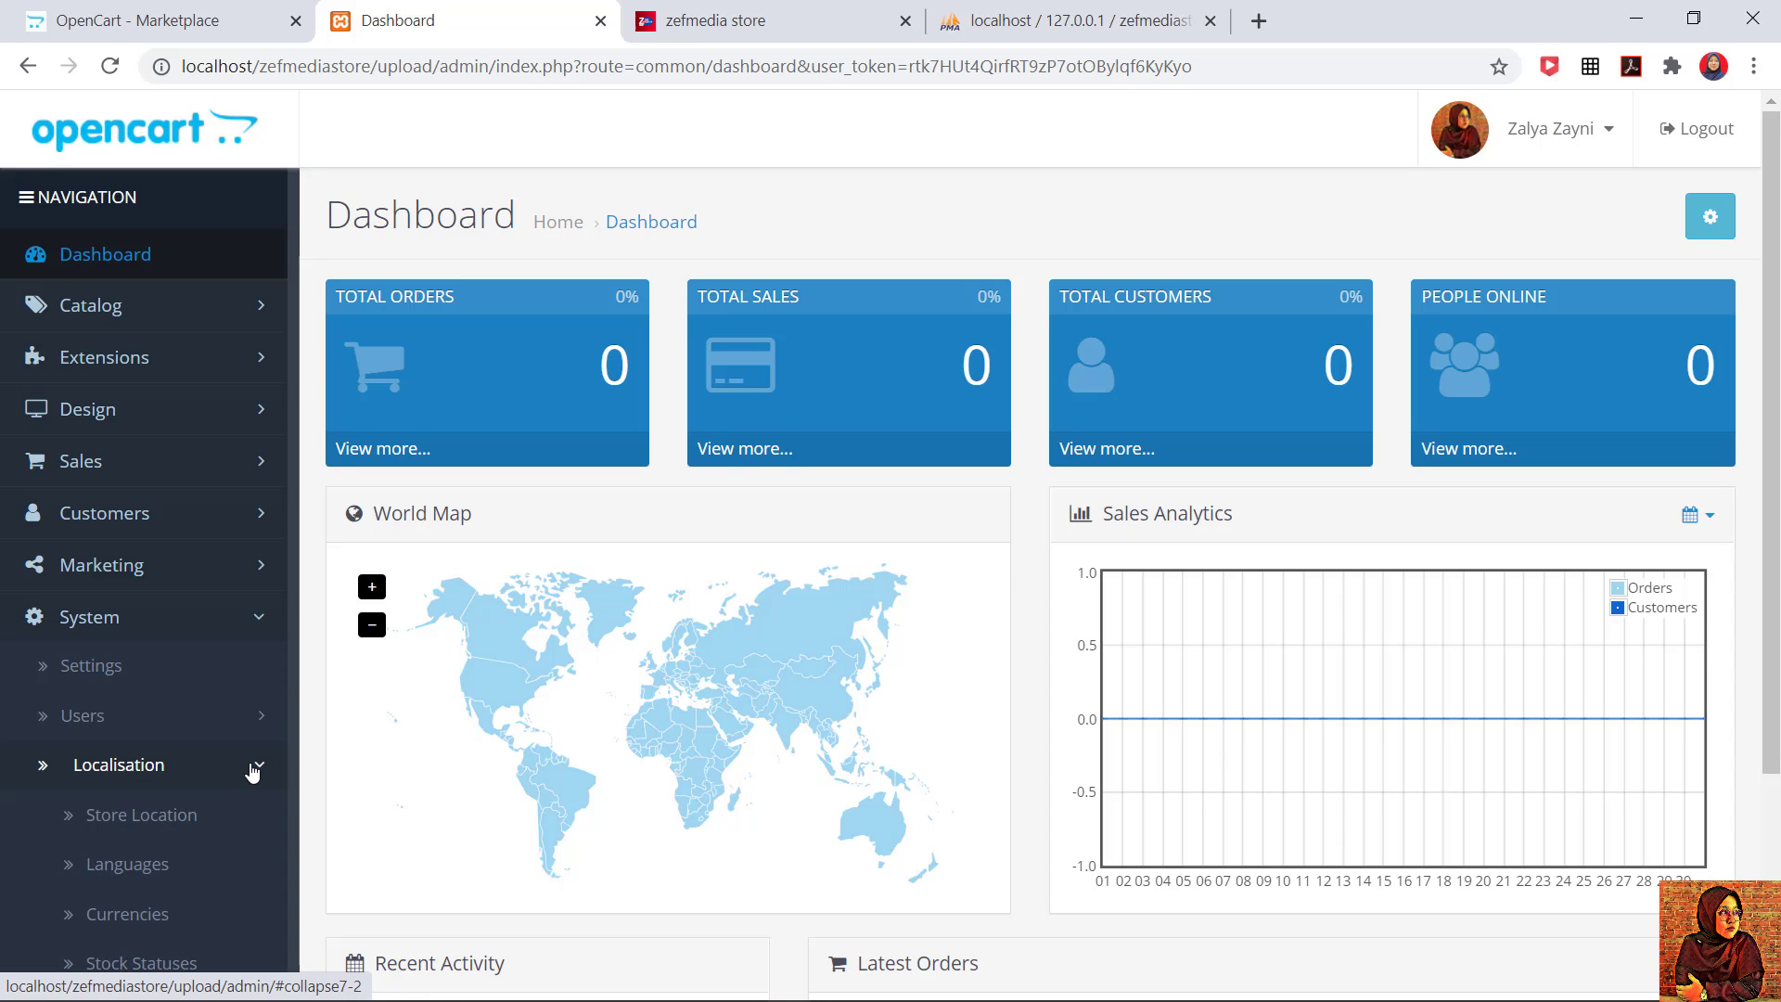
scroll(252, 773, down, 3)
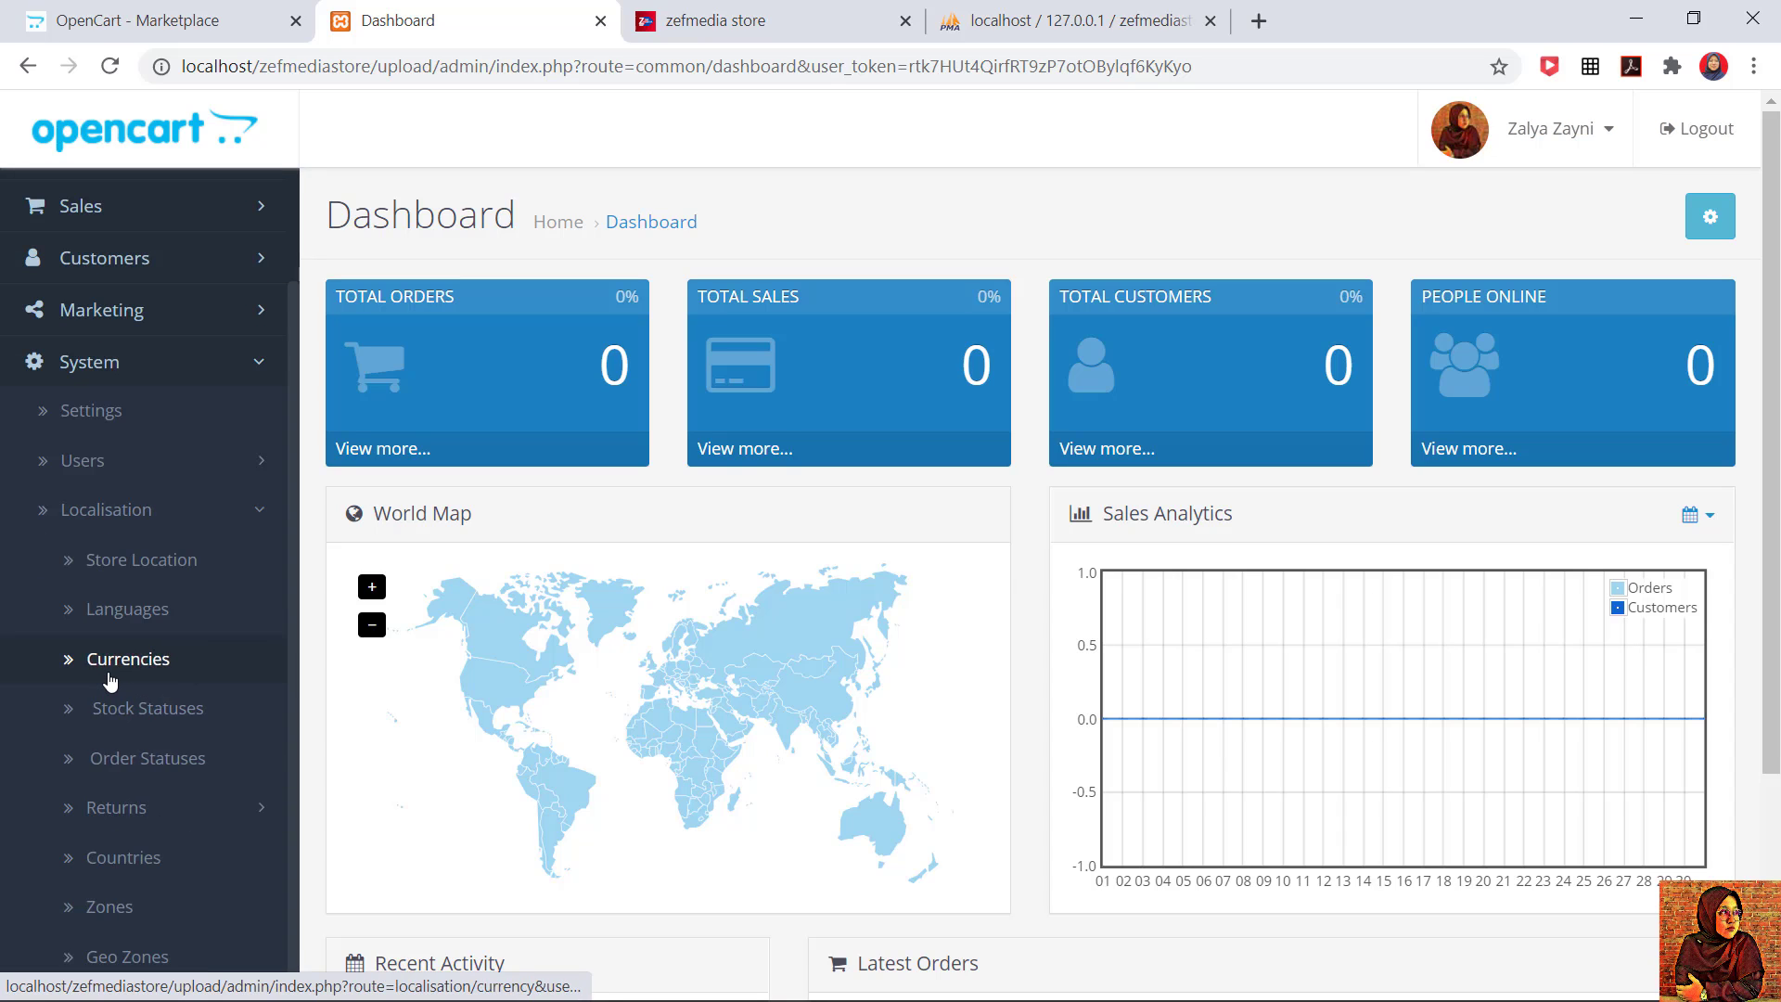
click(218, 680)
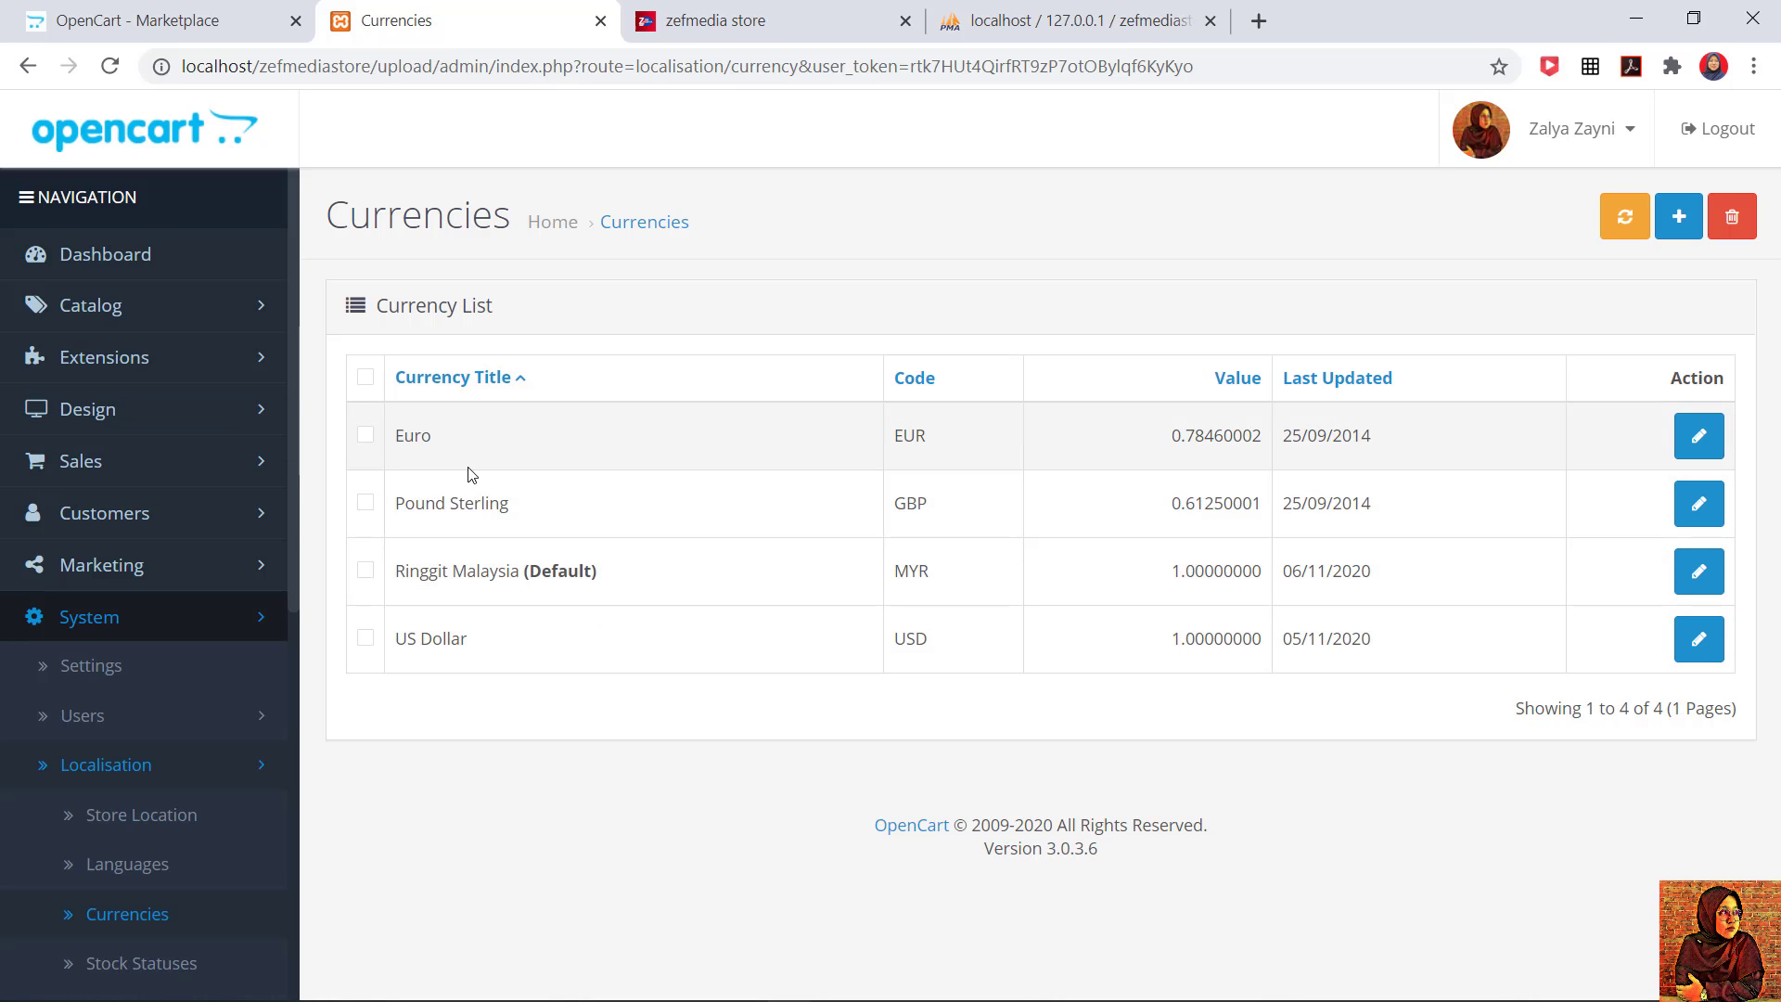
click(366, 435)
double_click(366, 503)
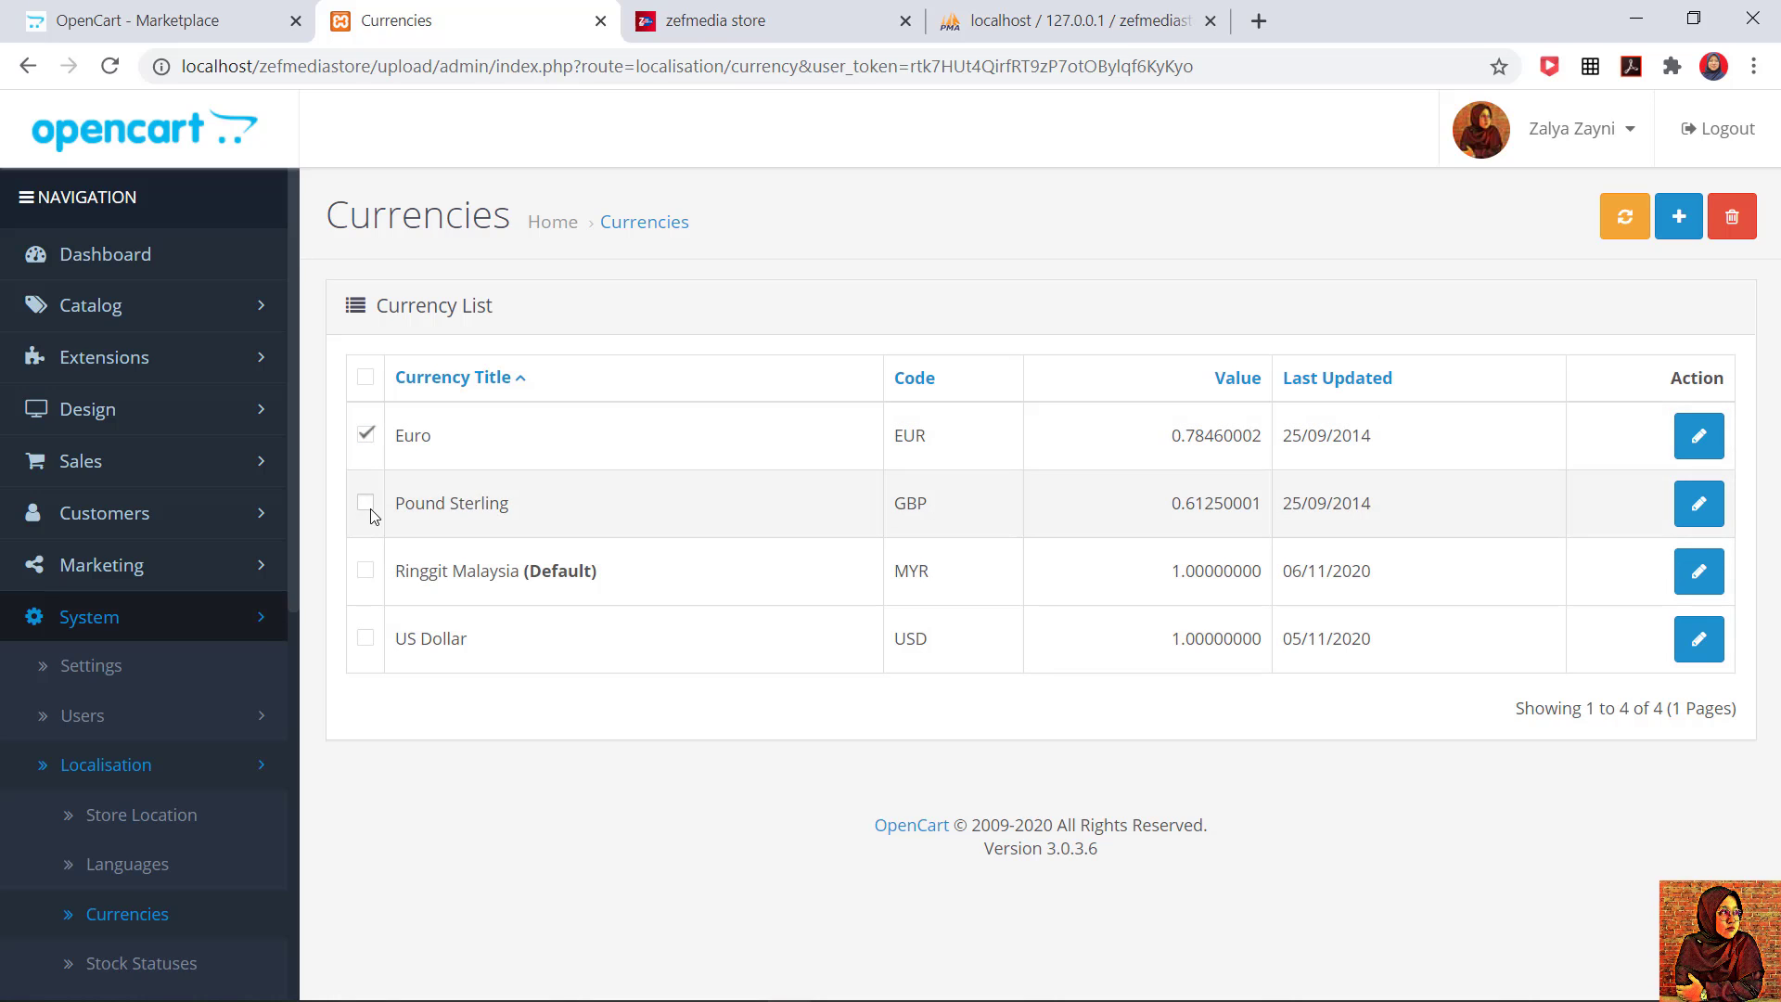
click(366, 638)
click(365, 505)
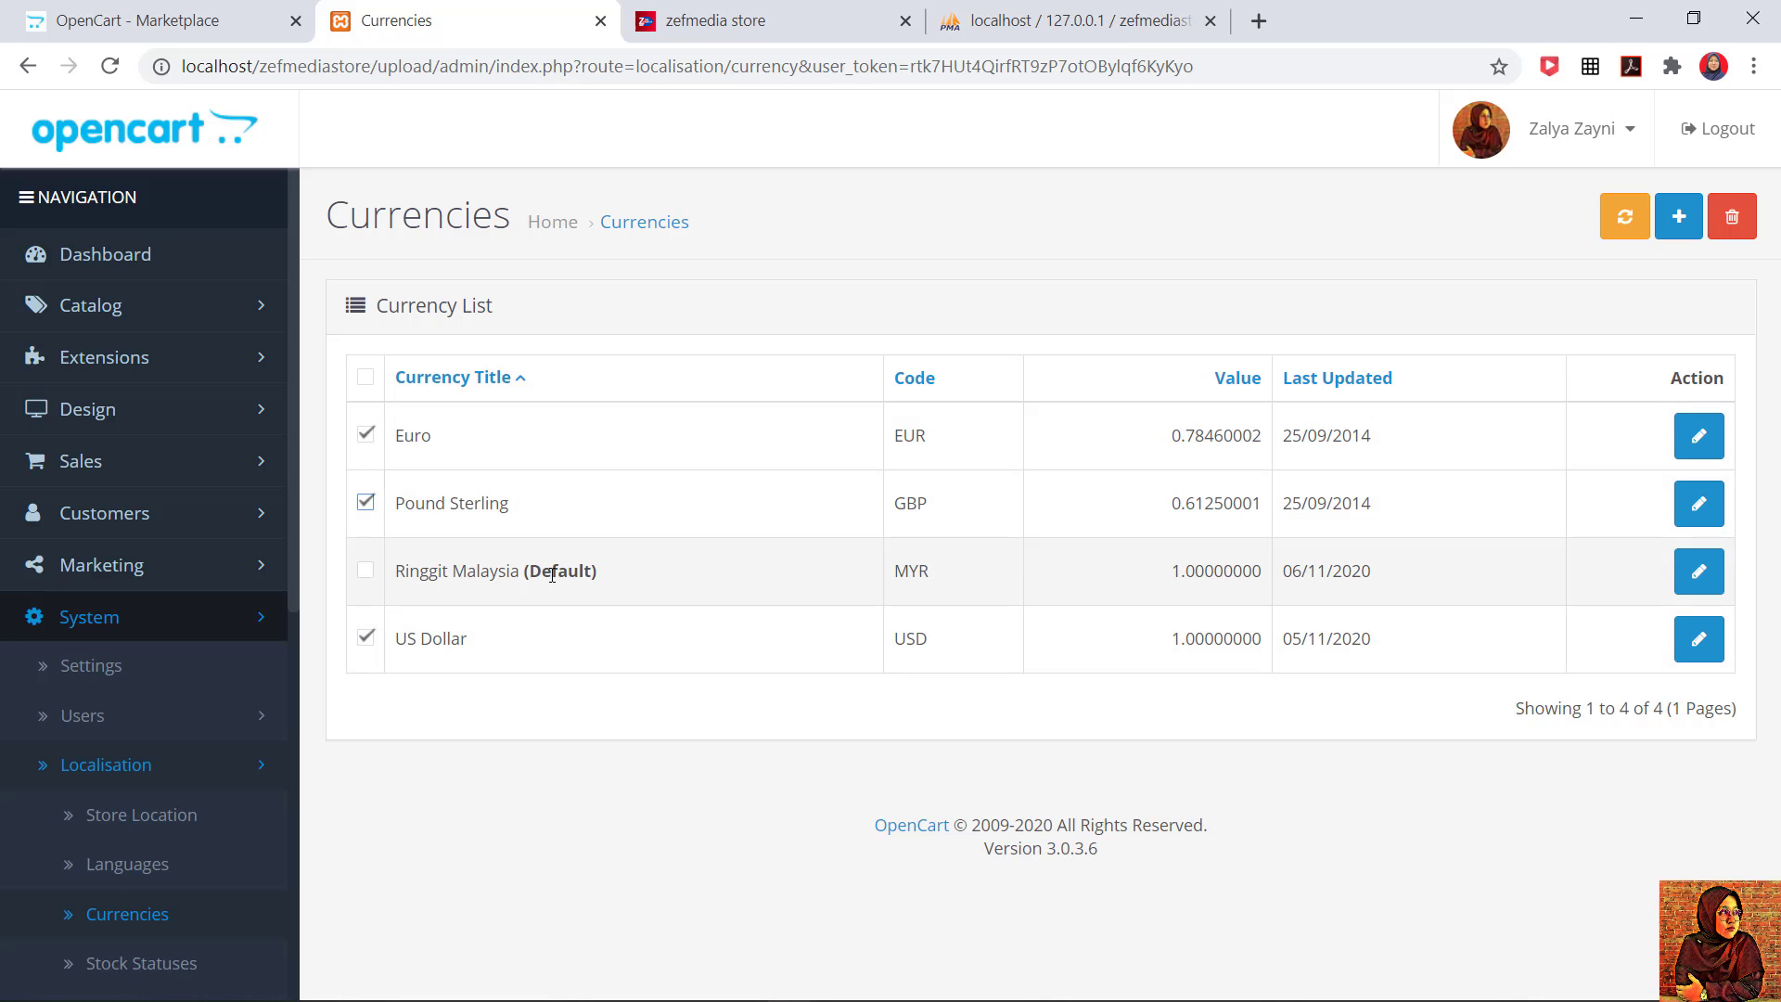
click(1318, 835)
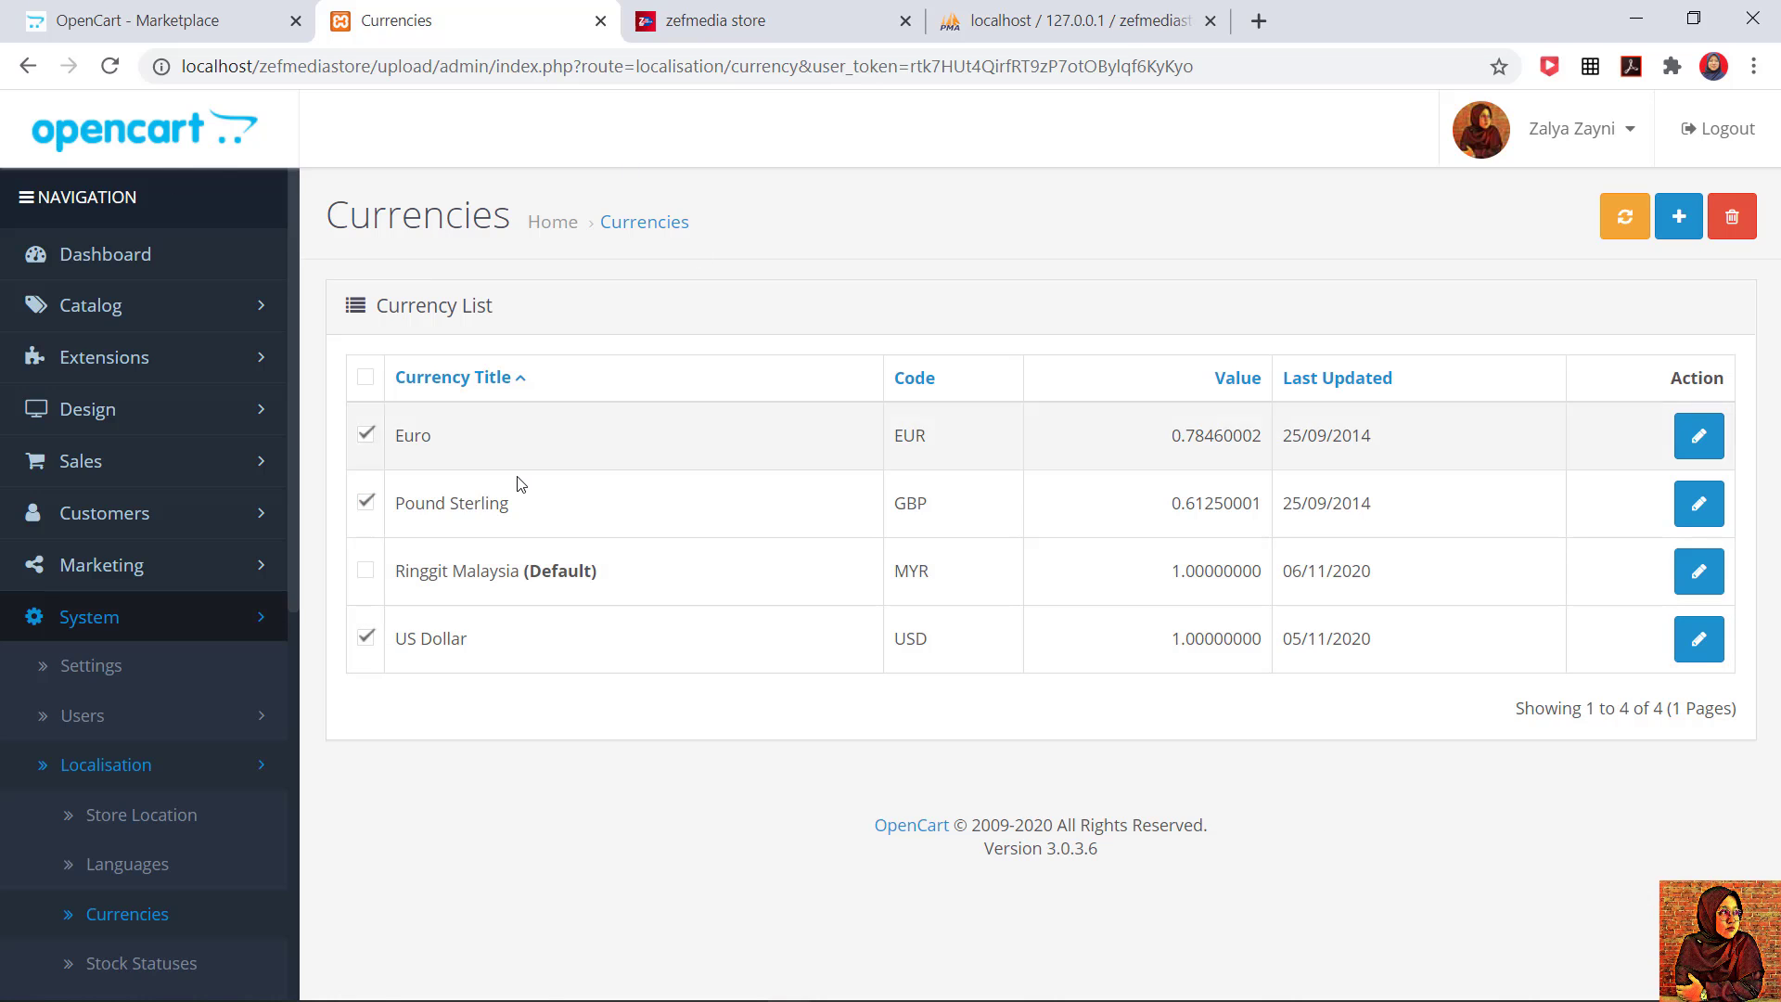
click(365, 435)
click(366, 503)
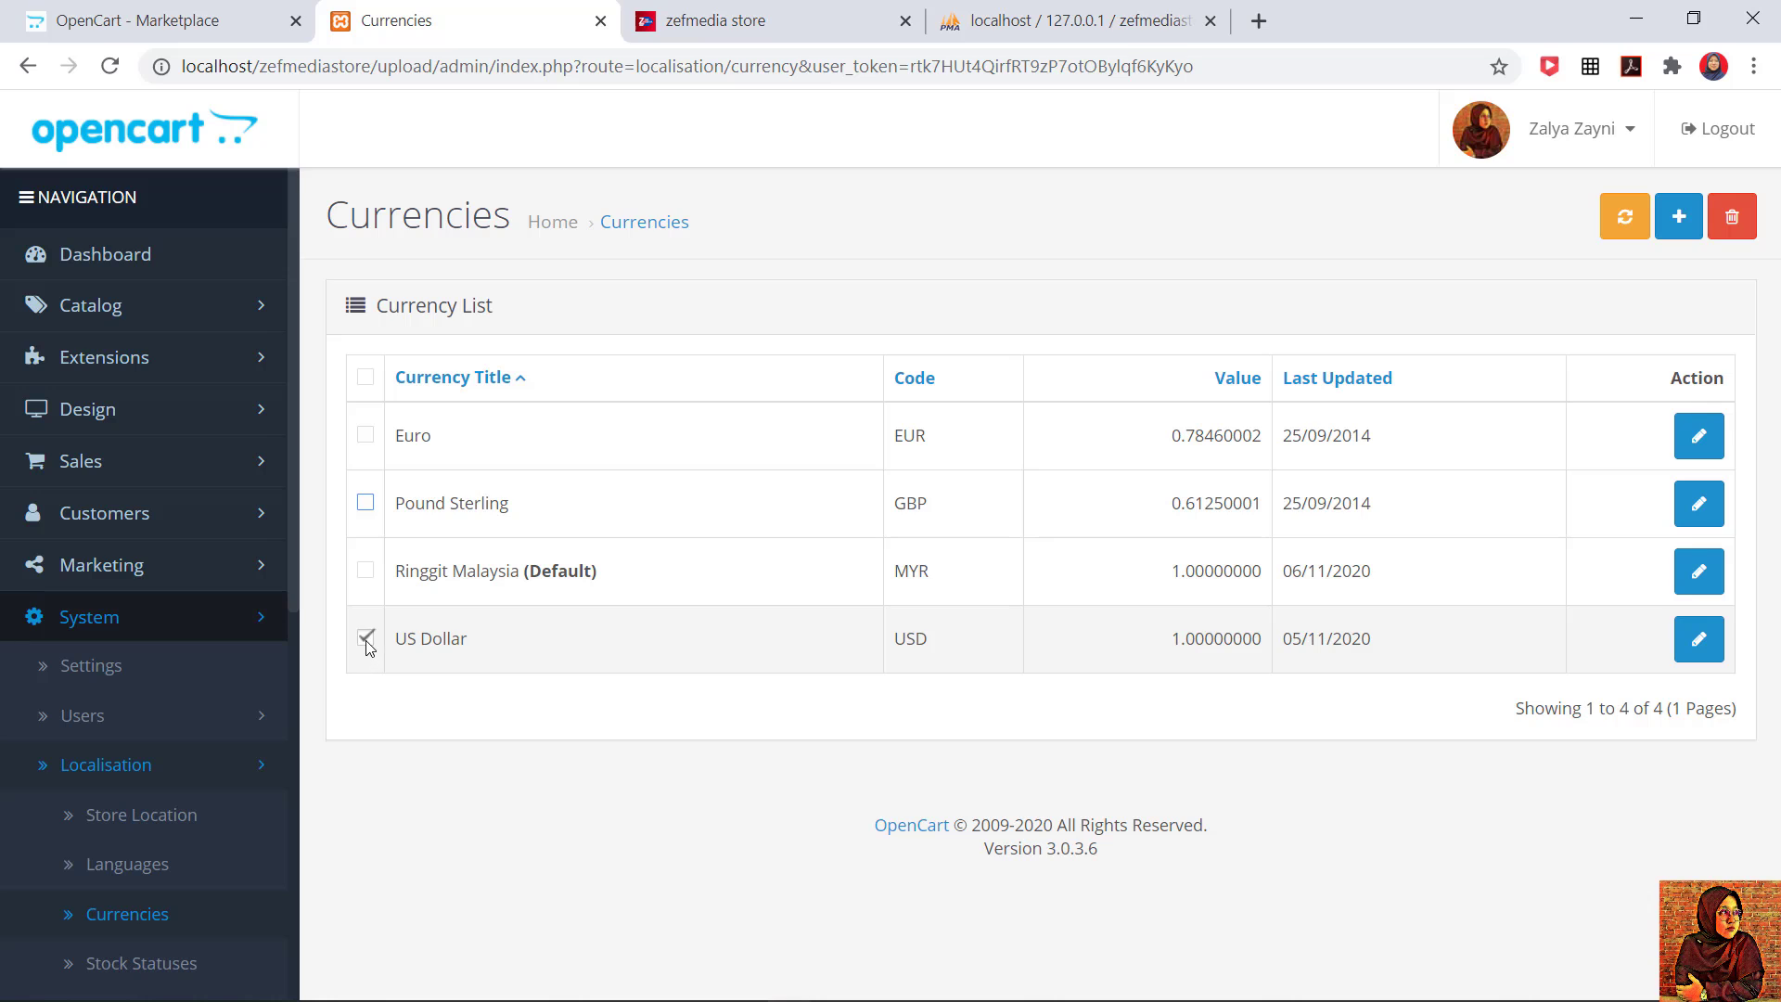
click(366, 636)
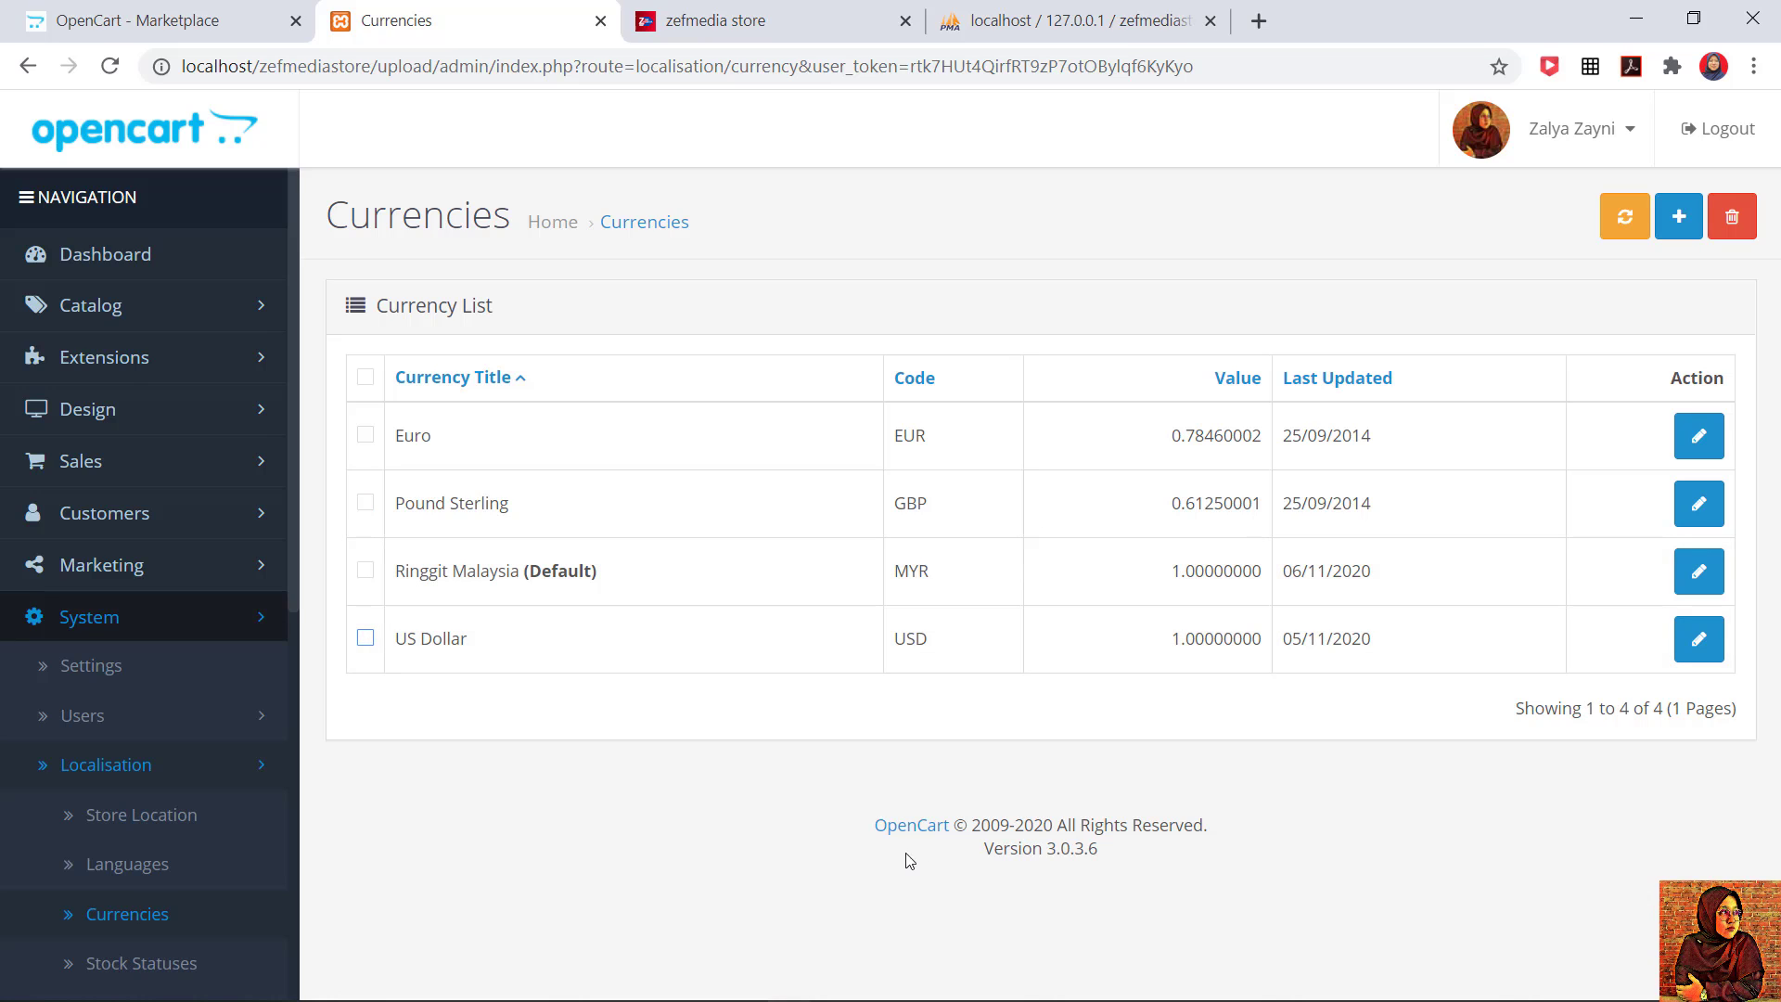
click(782, 891)
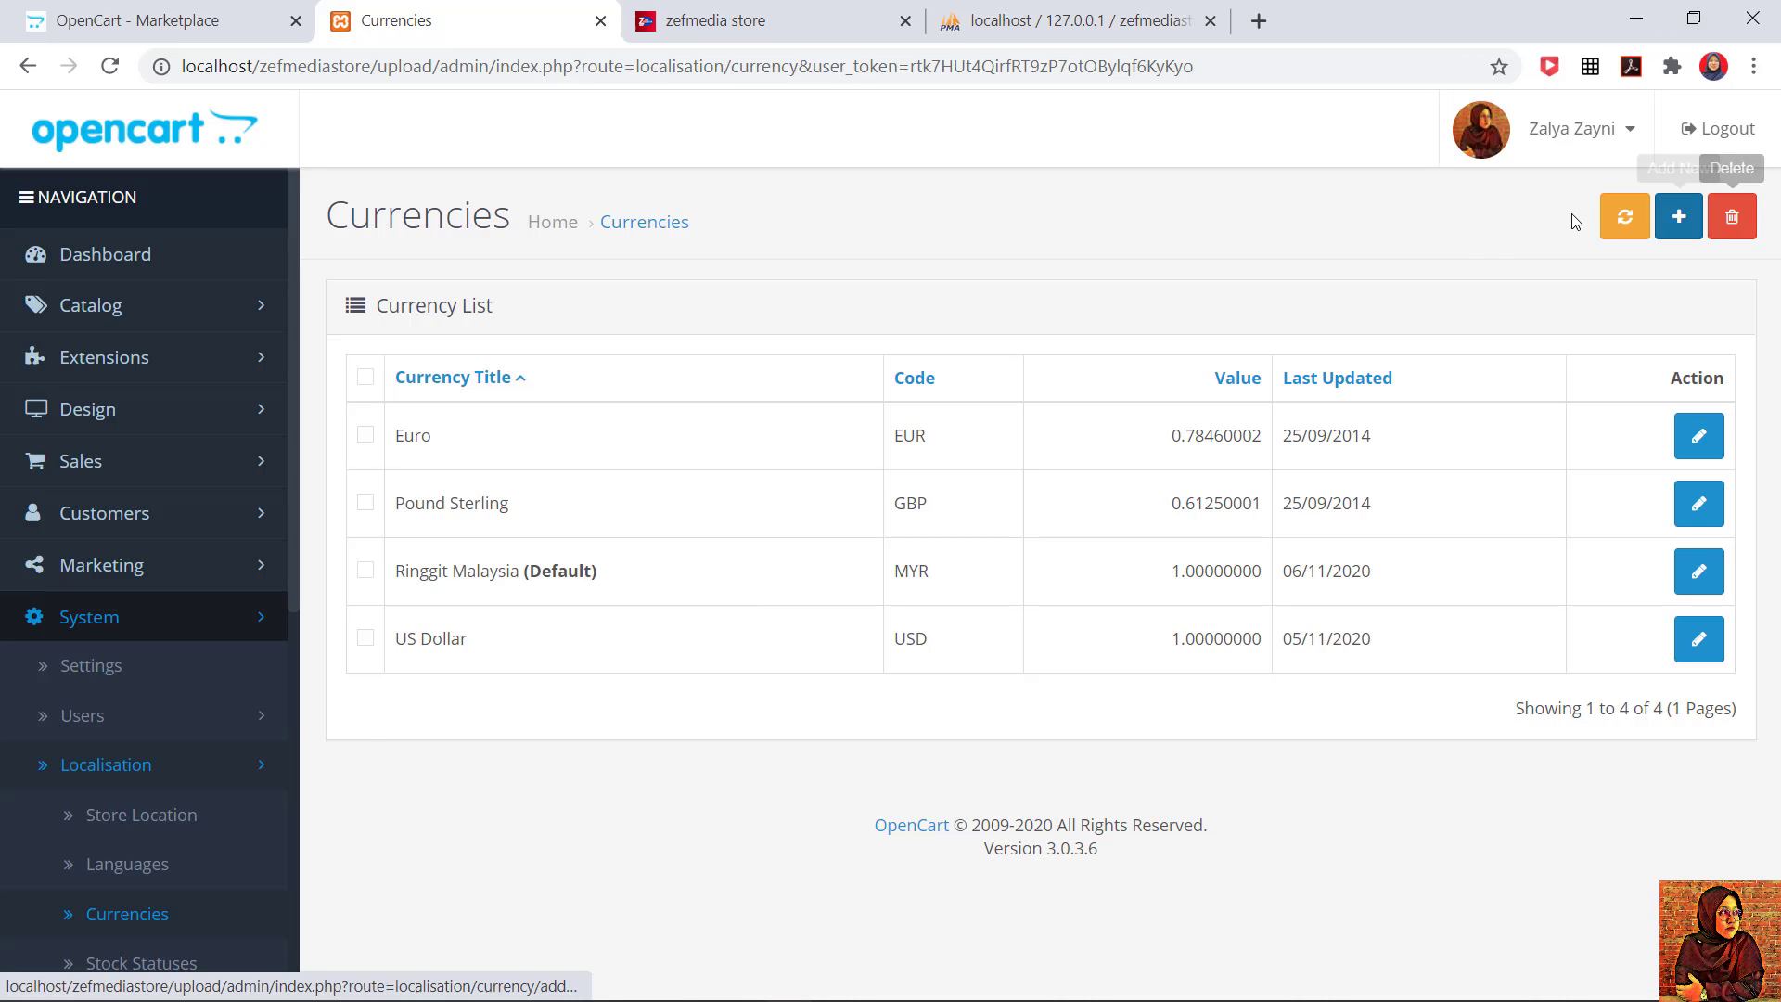
Step: Open a blank new-currency form, examine its fields and status options, and return to the currency list without saving
click(1680, 219)
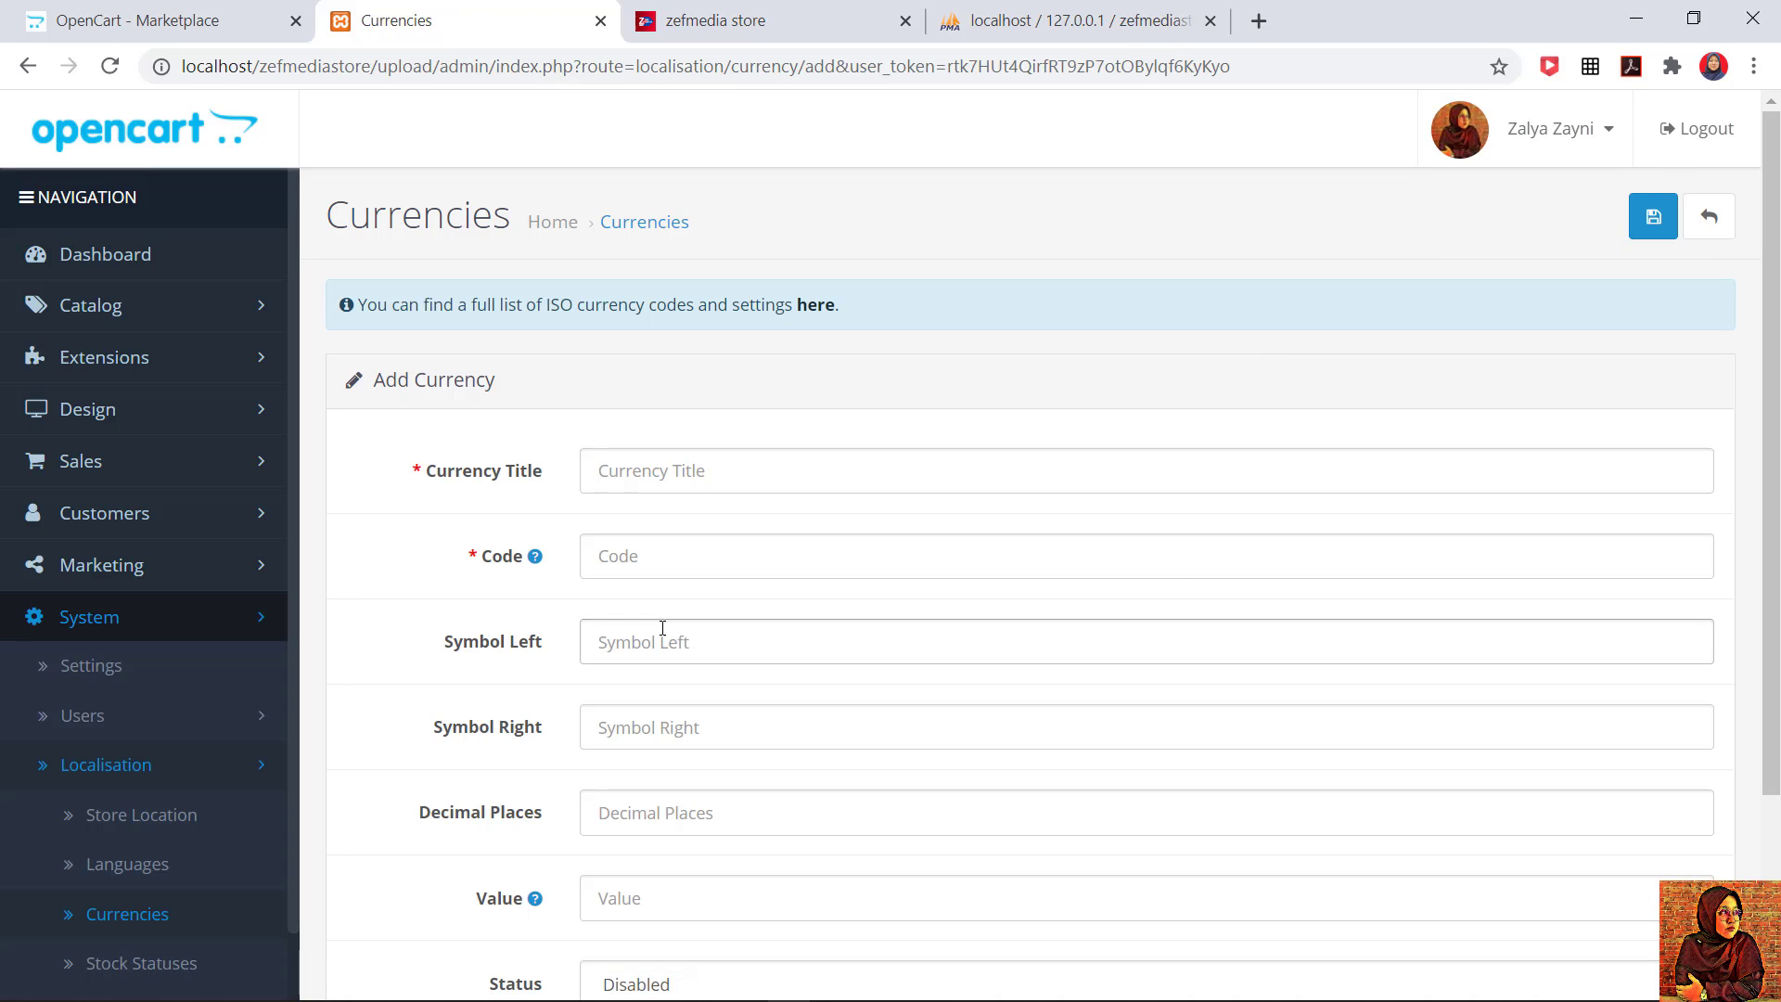
scroll(658, 633, down, 3)
scroll(661, 631, up, 3)
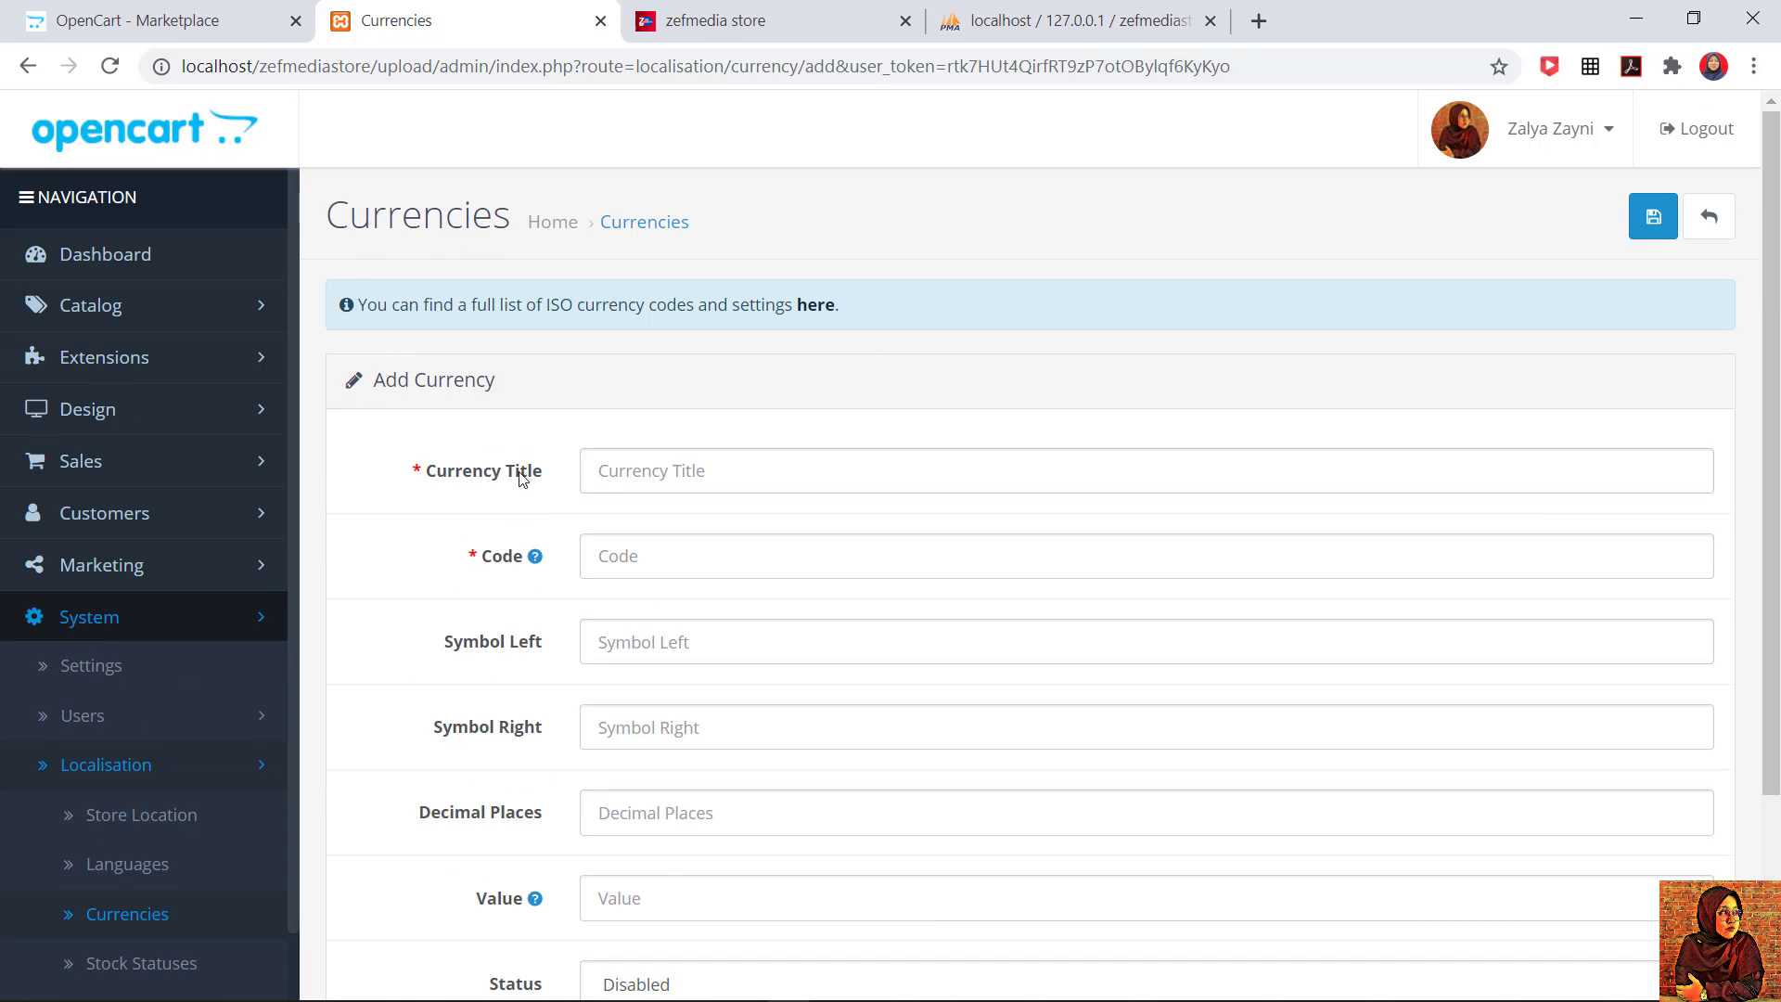
scroll(519, 475, down, 1)
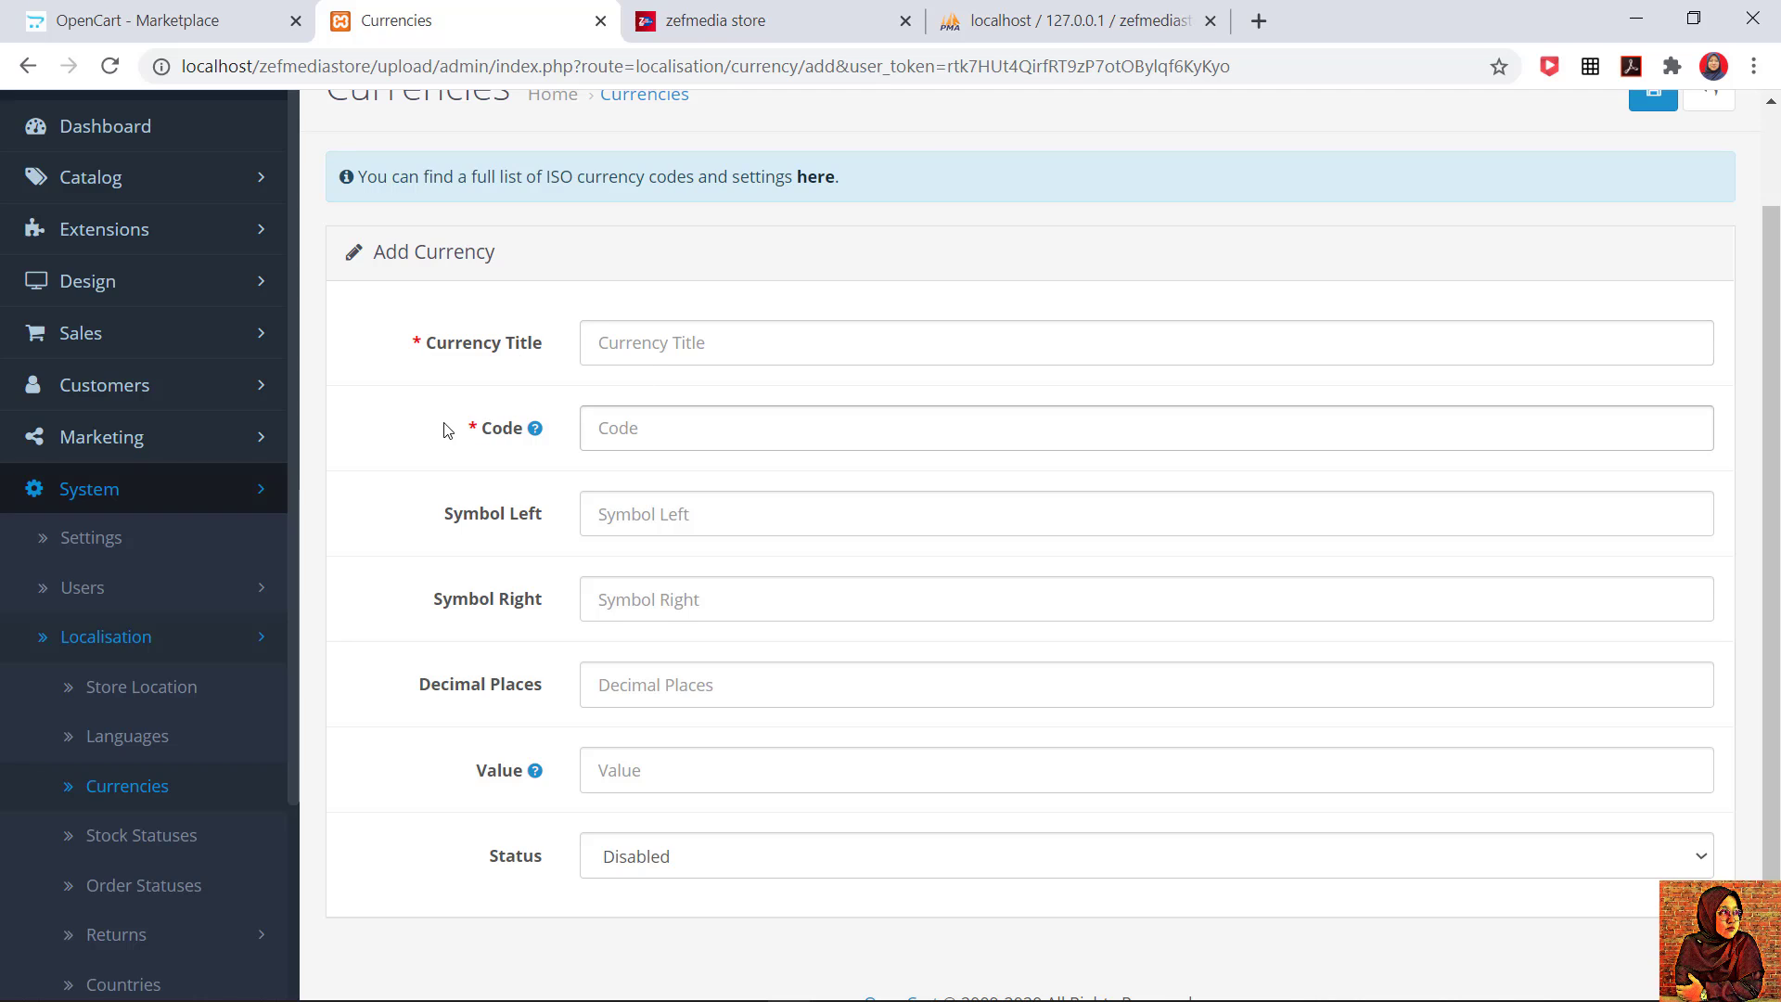
mouse_move(513, 440)
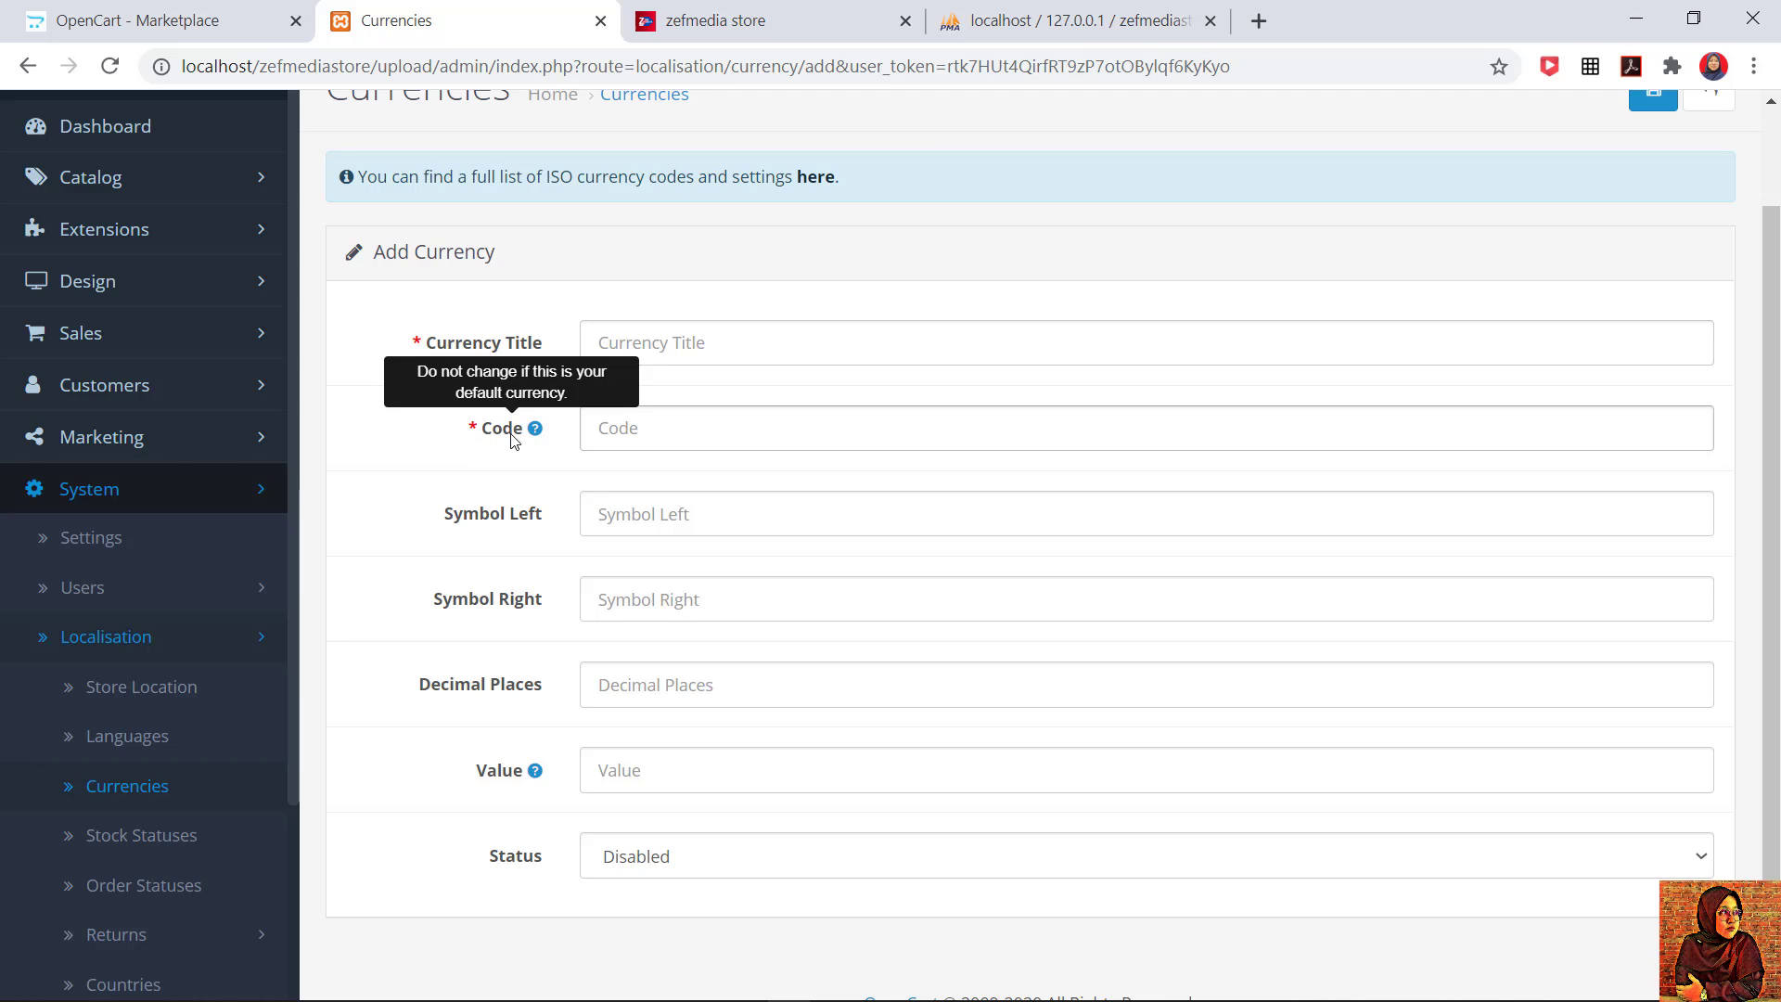
click(520, 605)
click(528, 571)
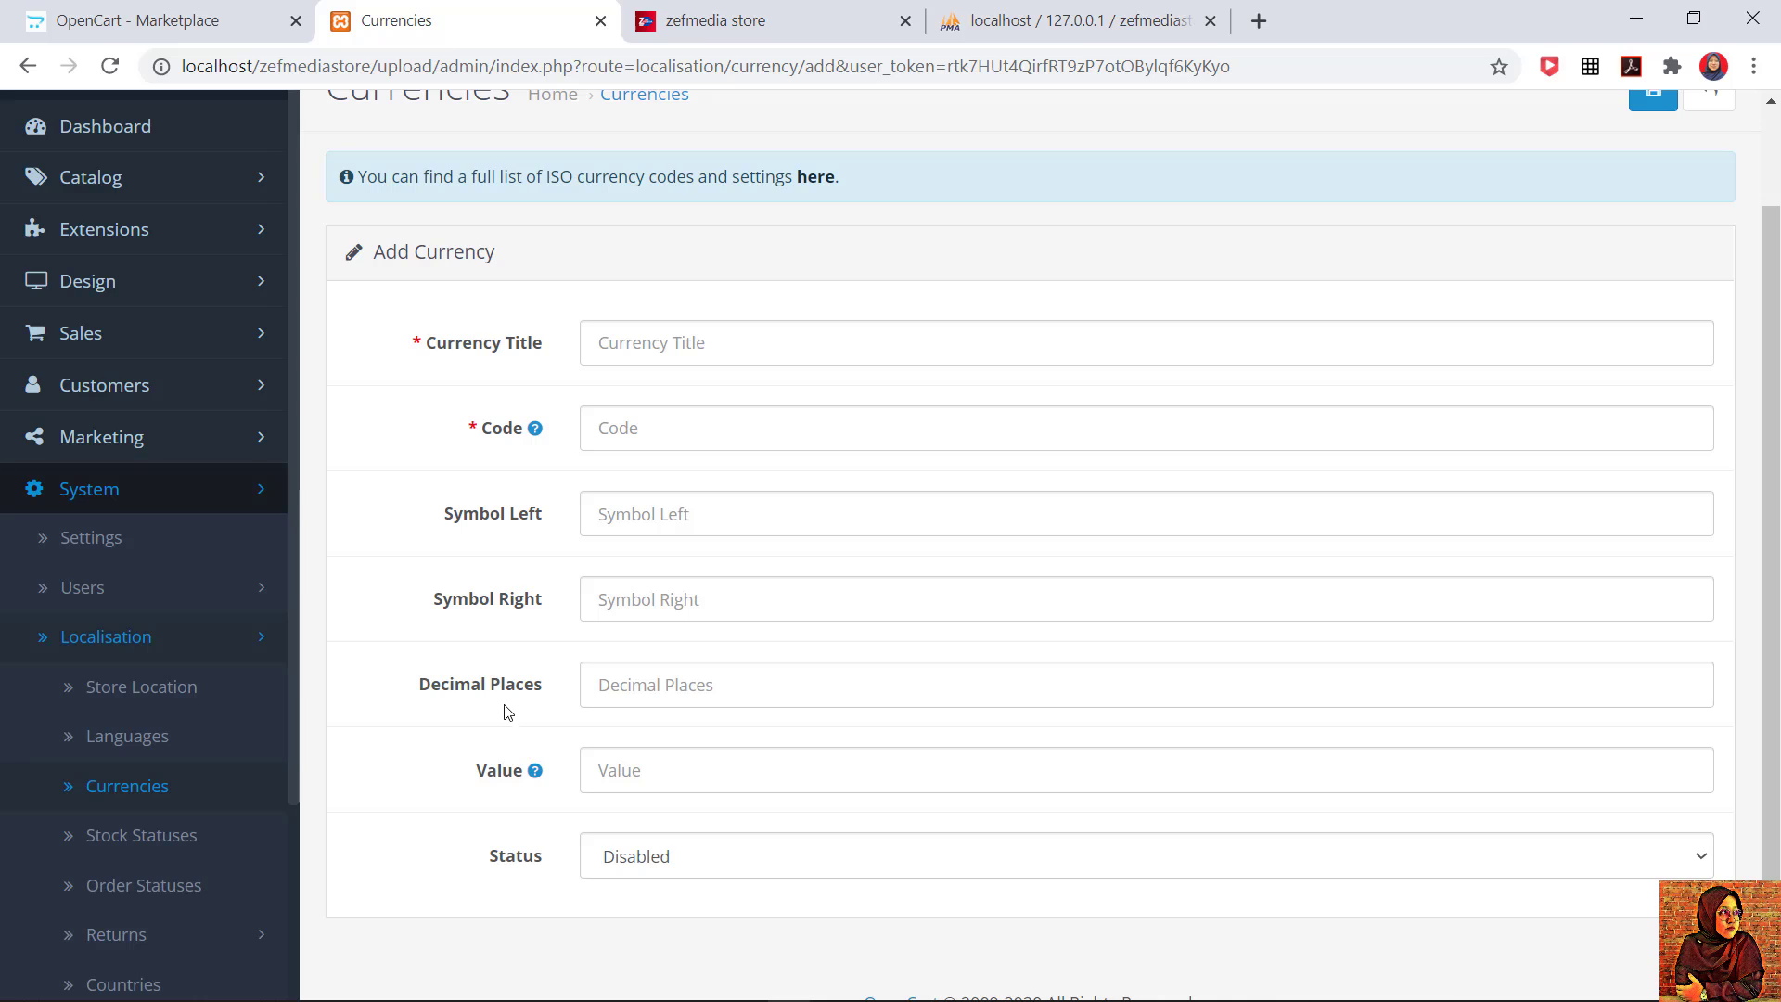
click(529, 691)
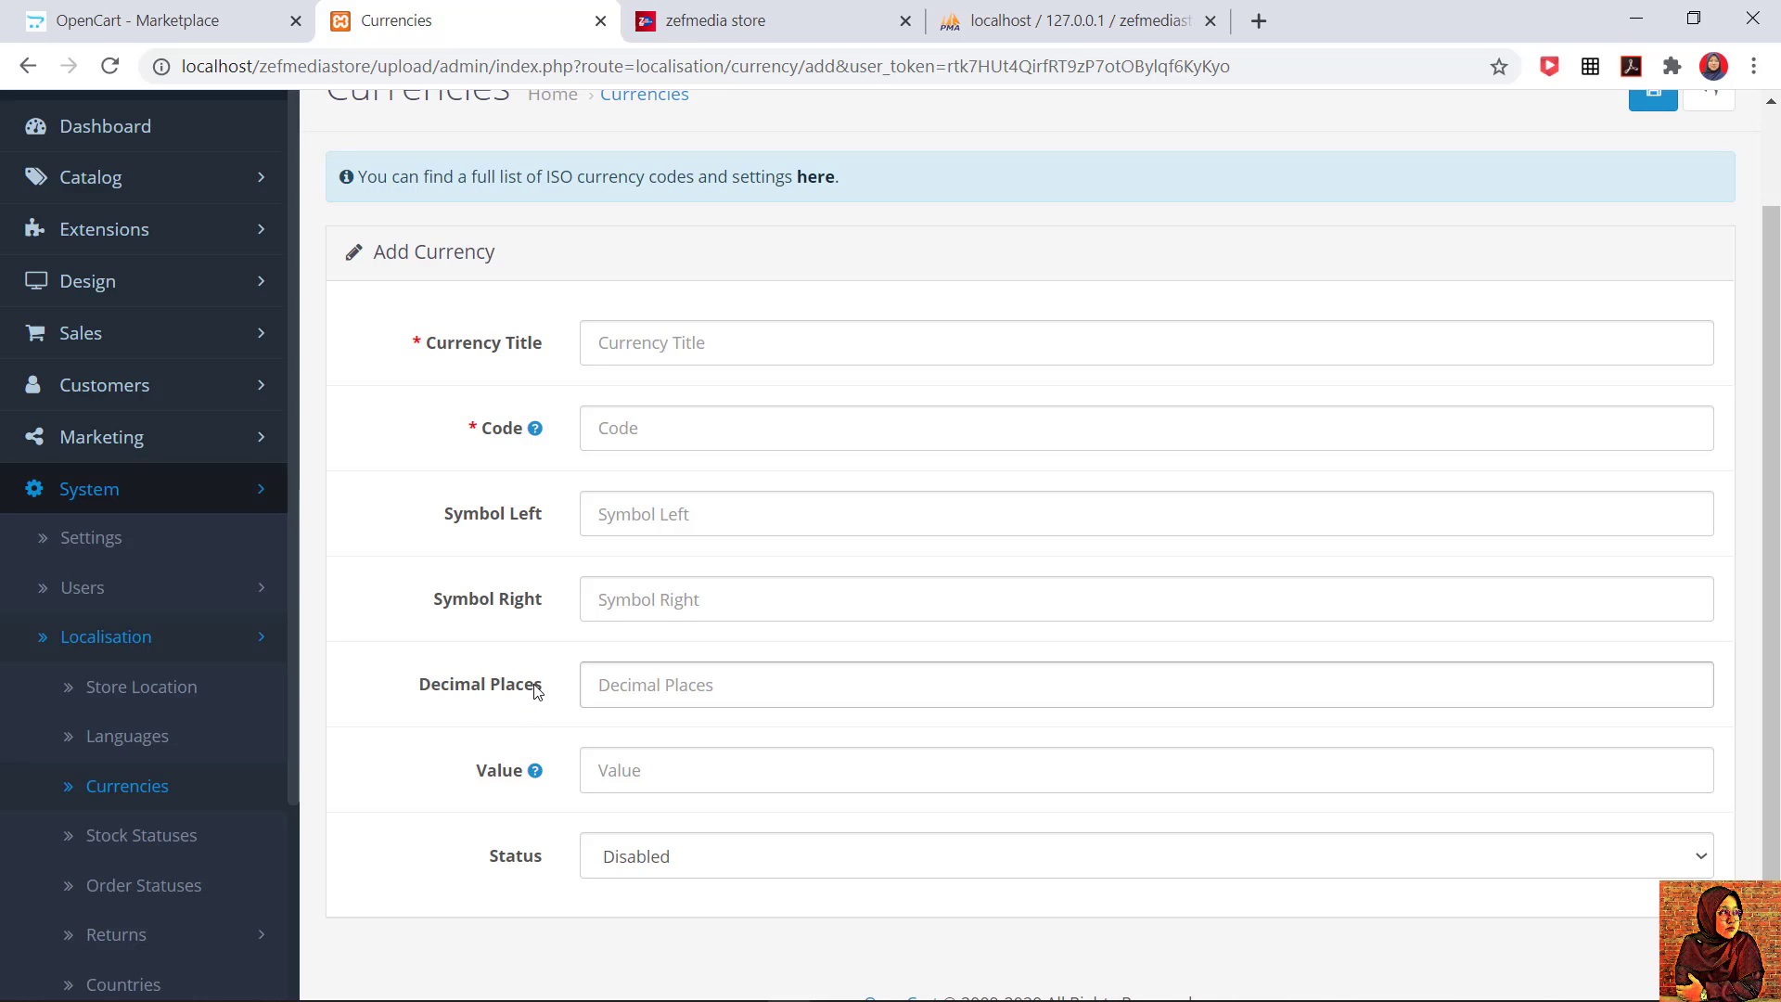
click(551, 706)
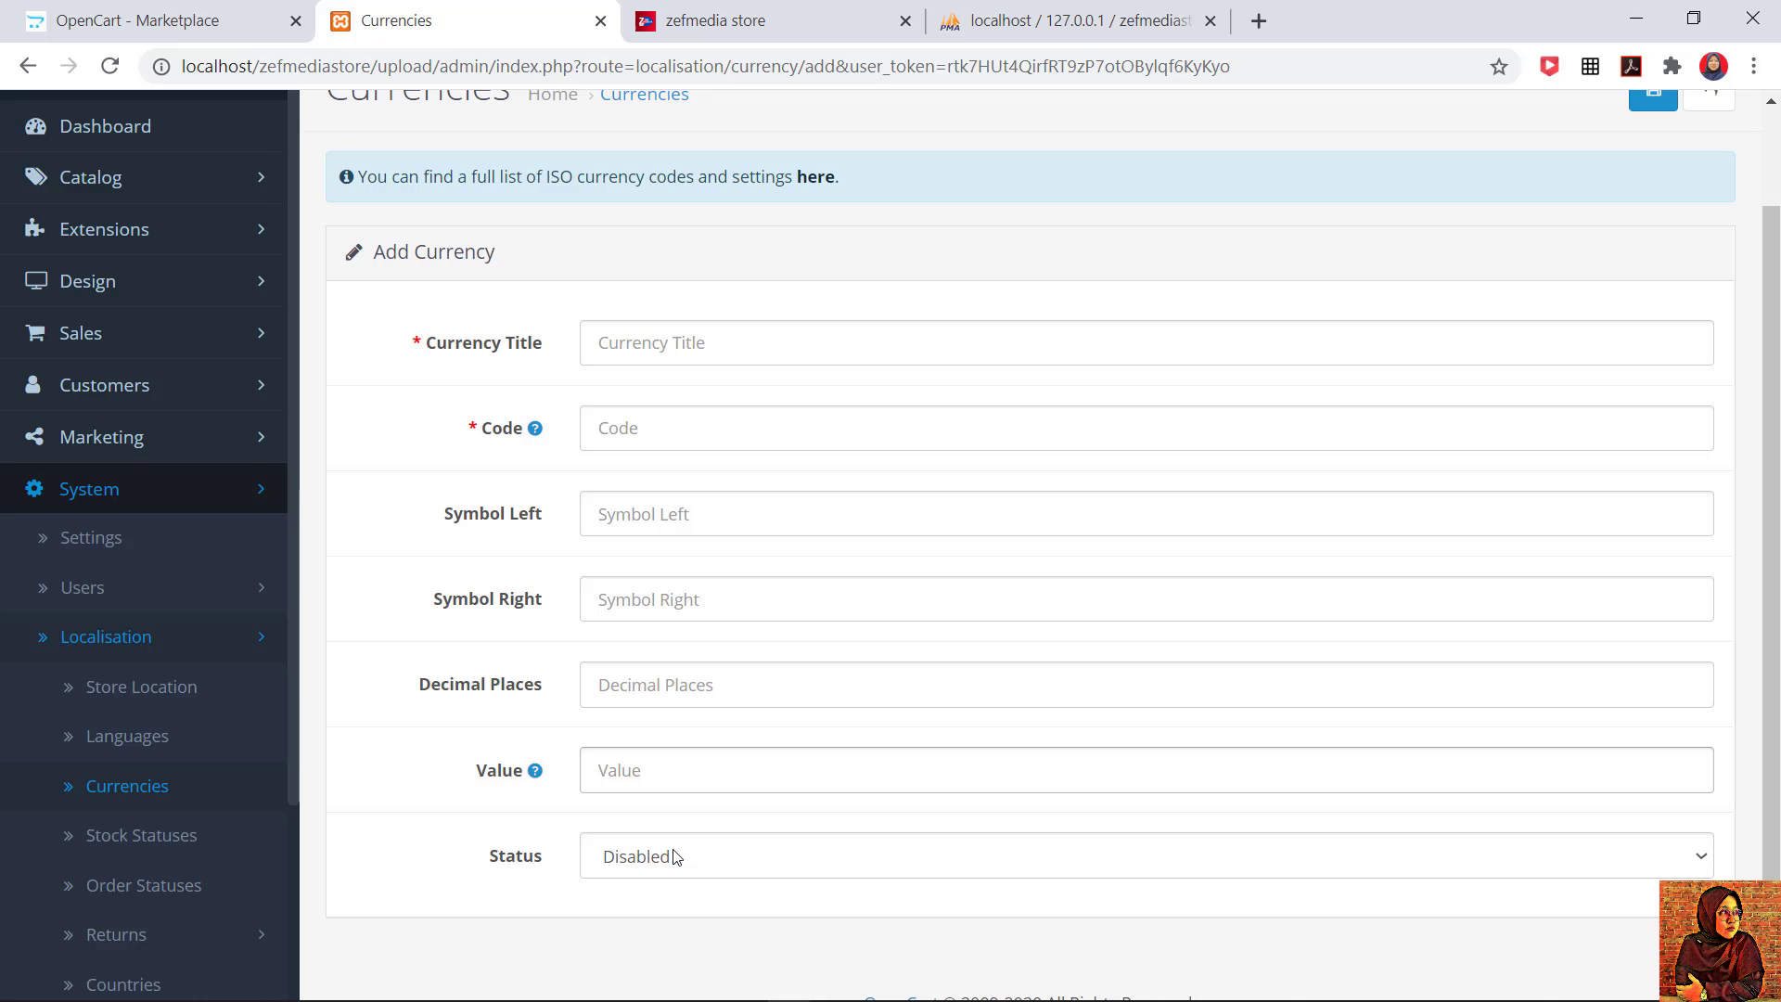
click(784, 868)
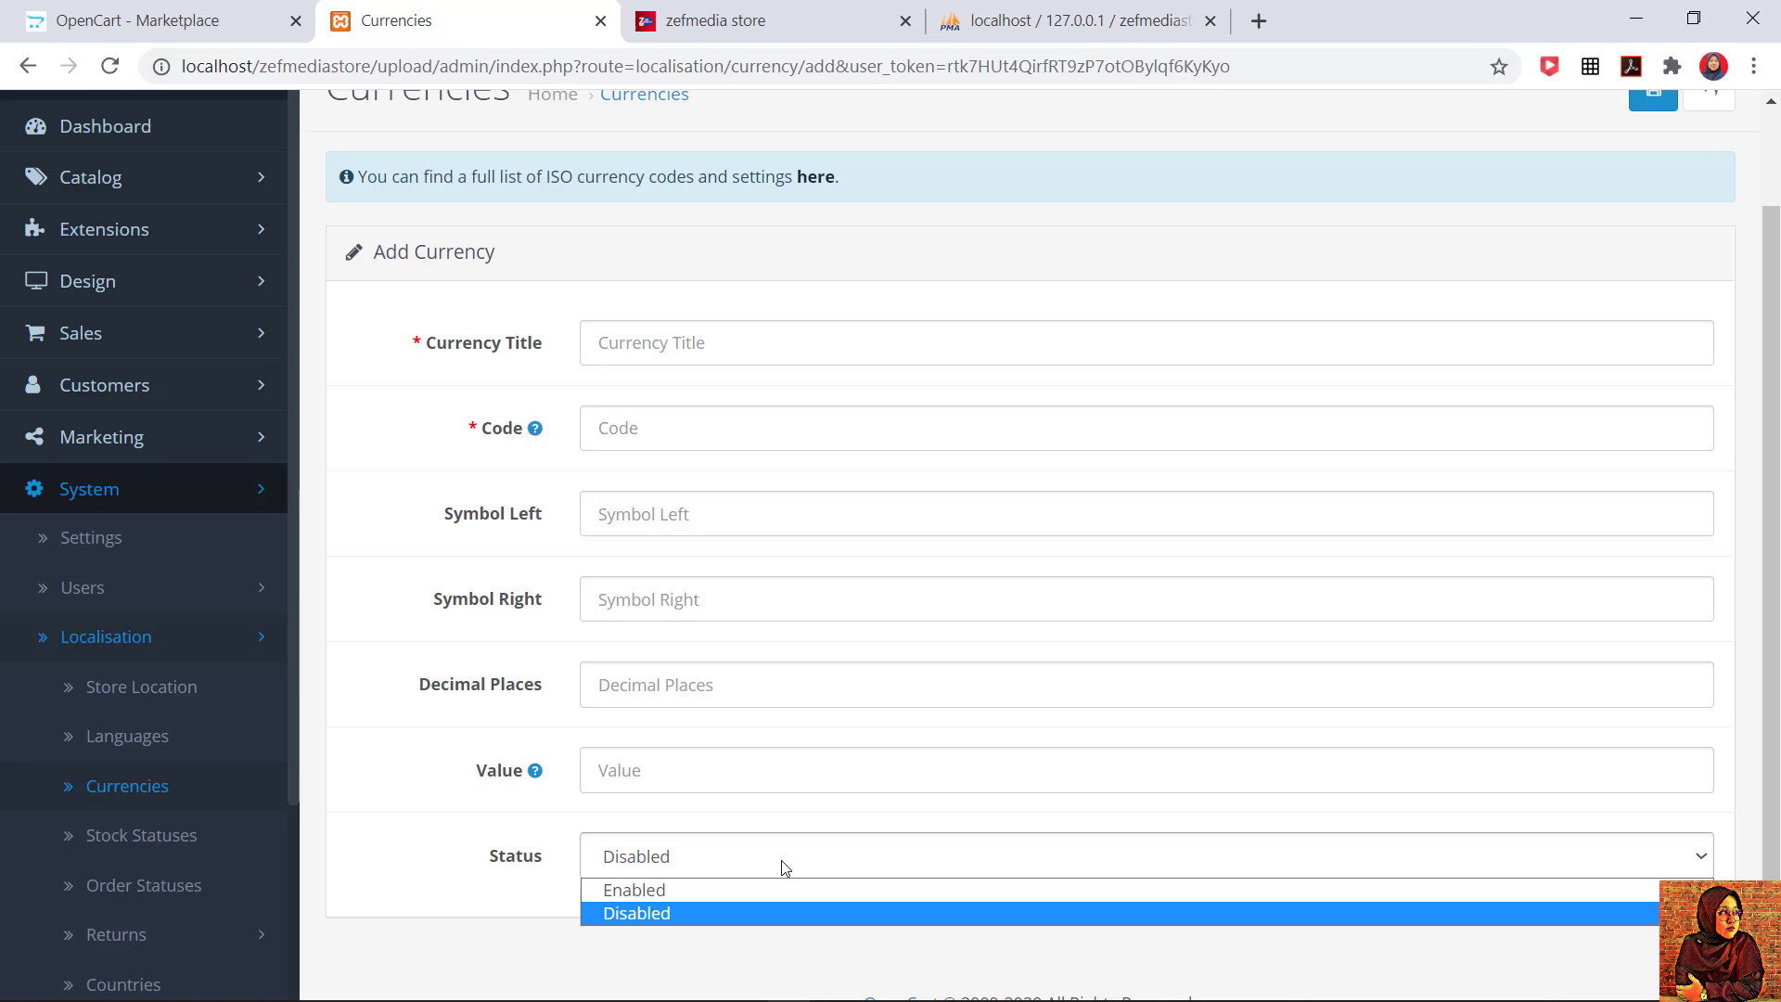
click(715, 870)
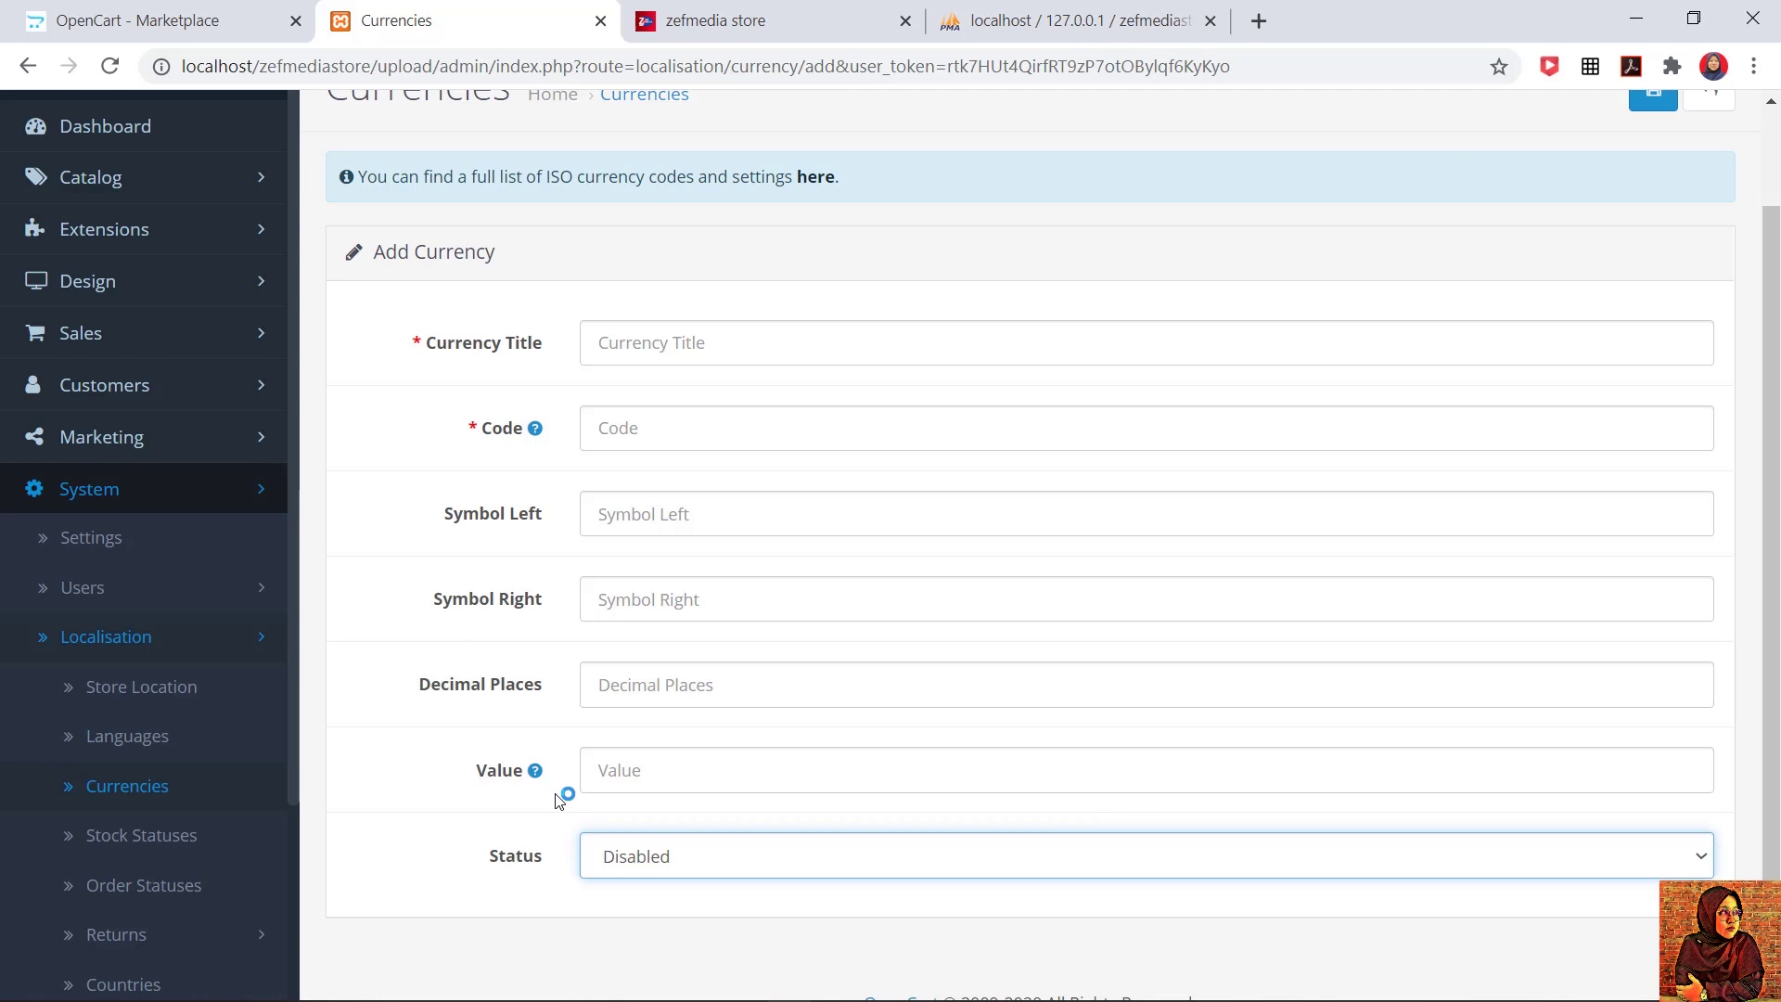
scroll(559, 800, up, 2)
click(1705, 225)
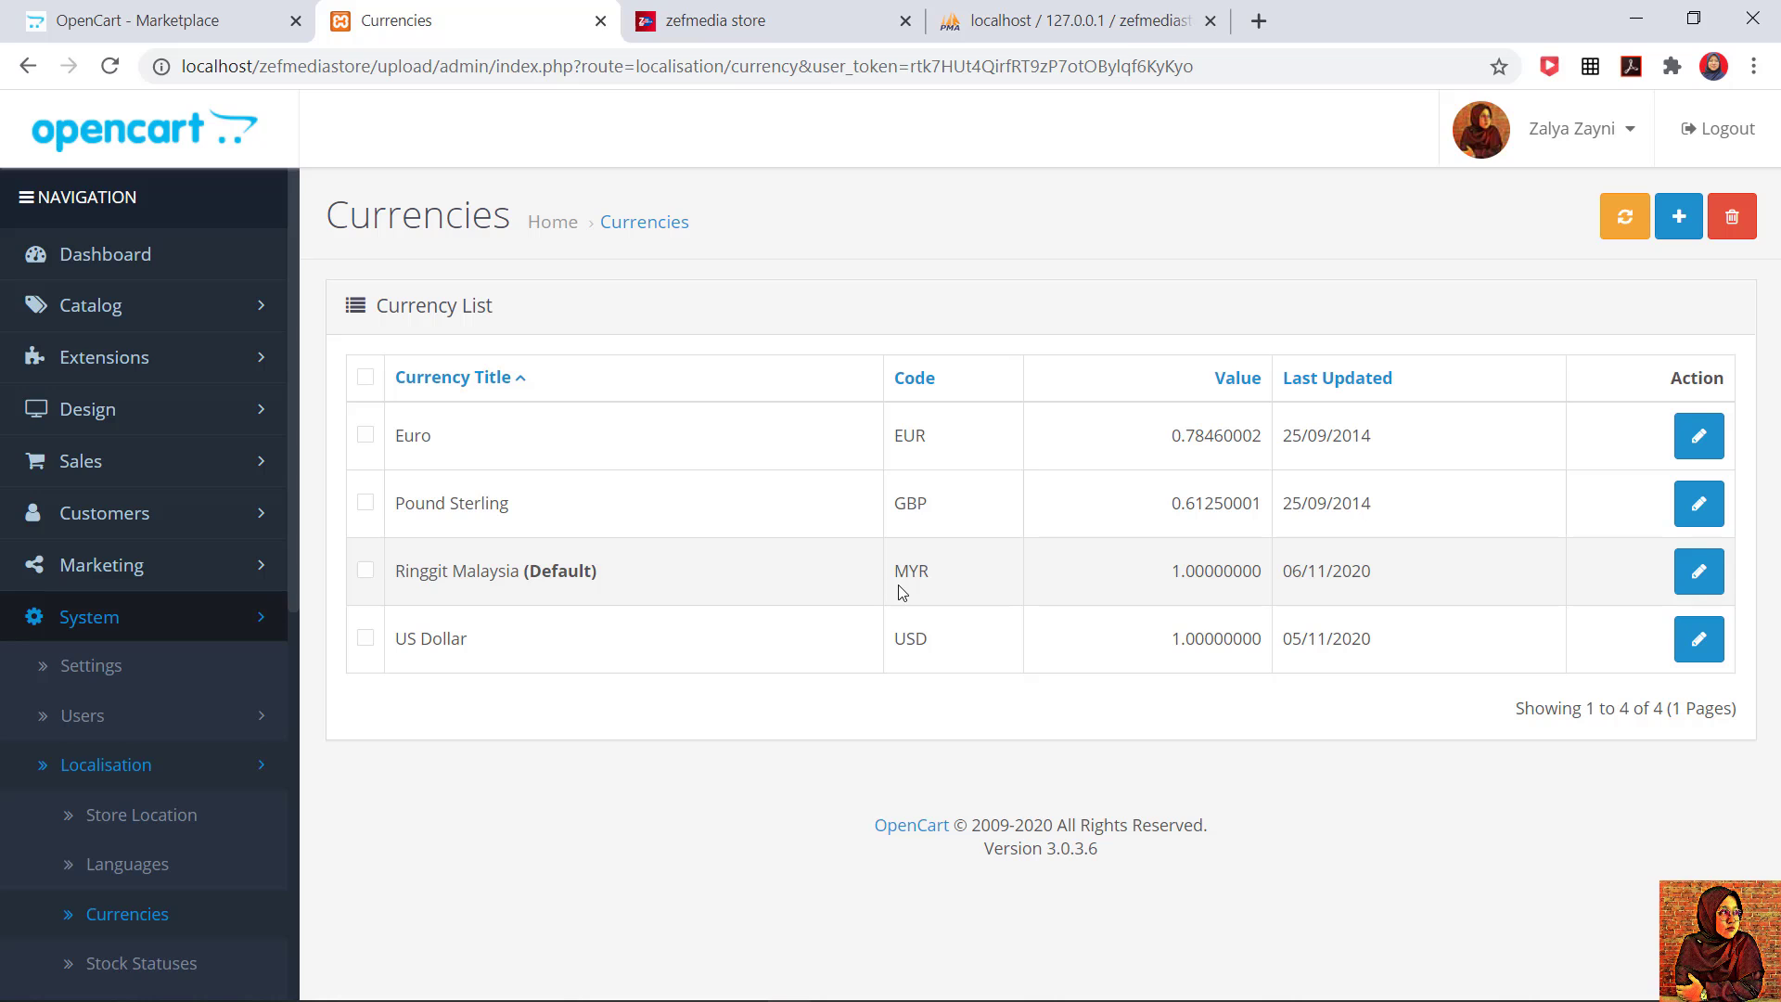
Step: Open the Ringgit Malaysia currency for editing and review its title, code, symbol and decimal places fields
click(1699, 570)
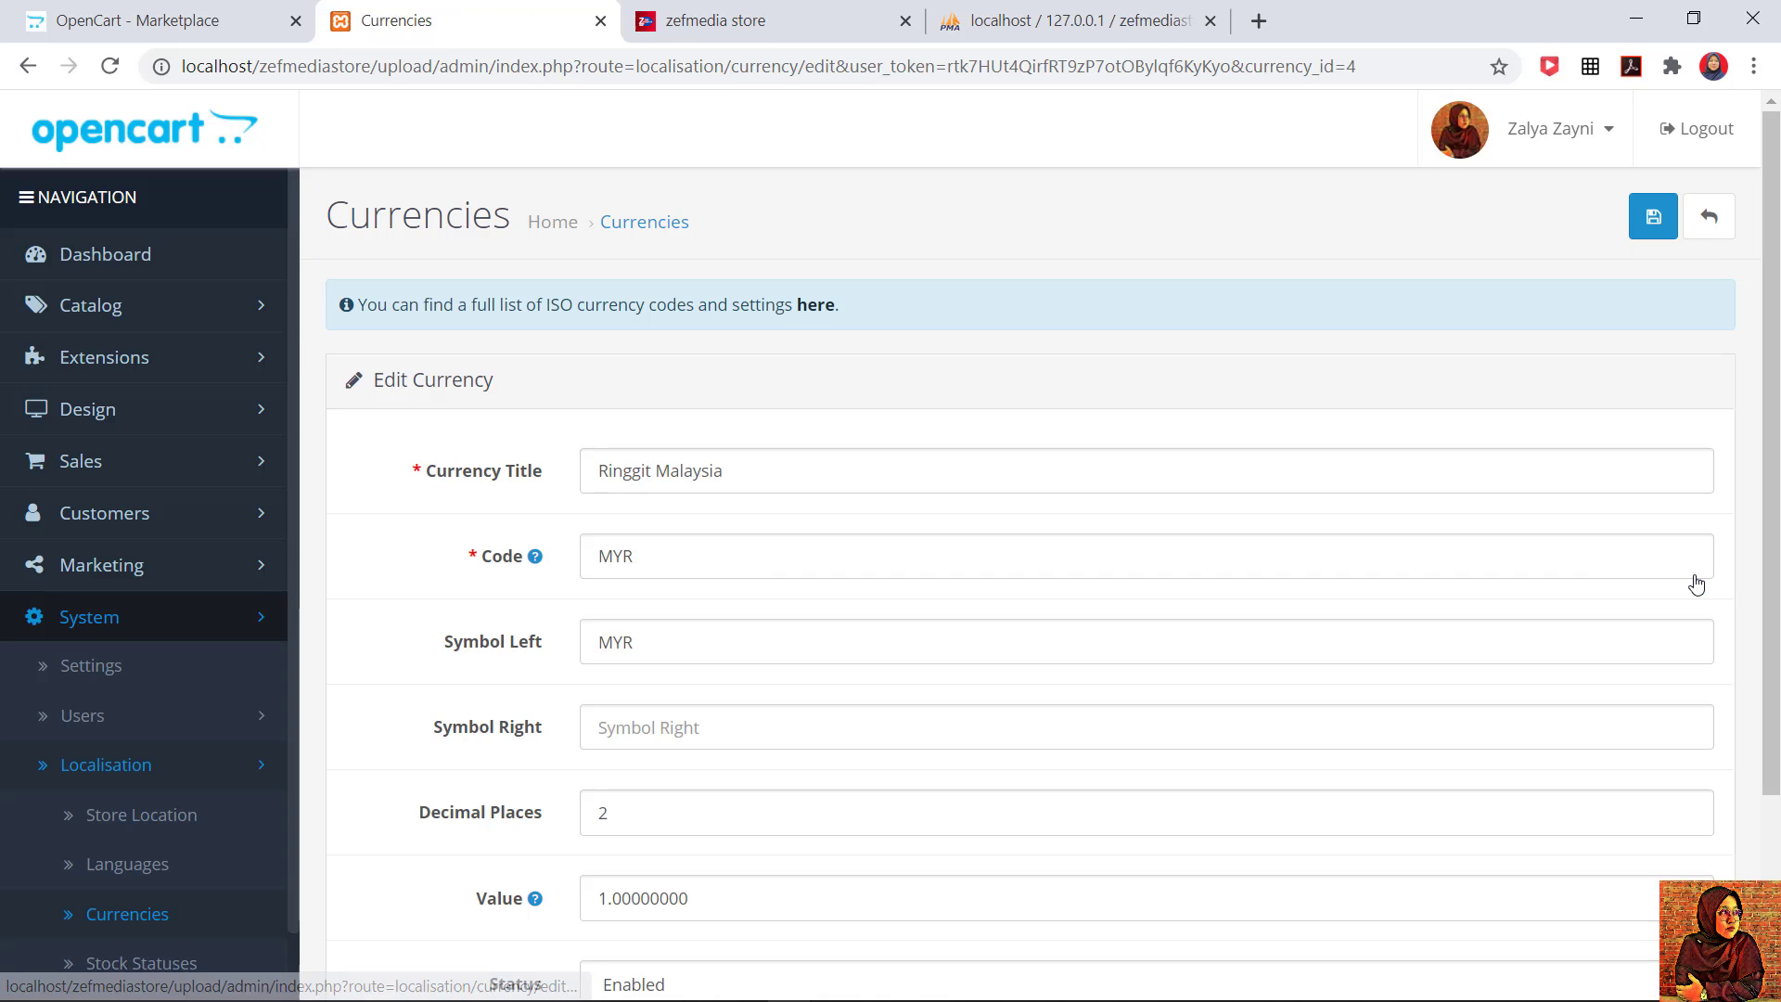
scroll(400, 558, down, 3)
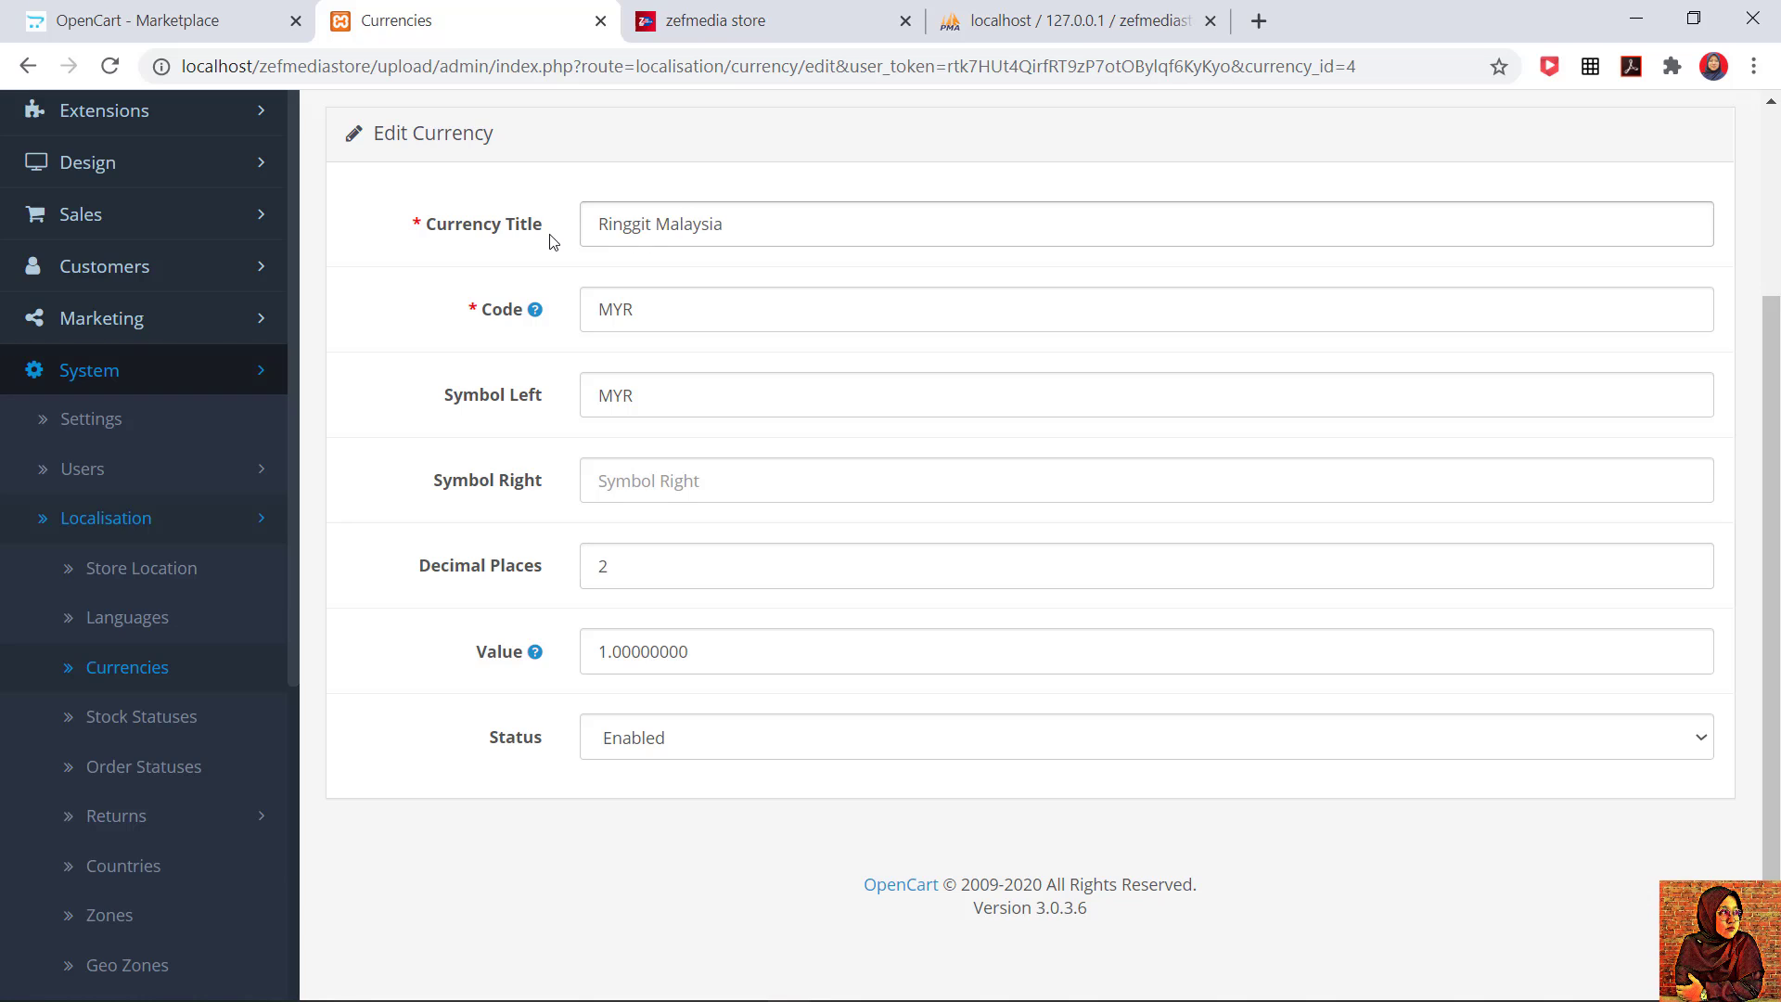
mouse_move(539, 318)
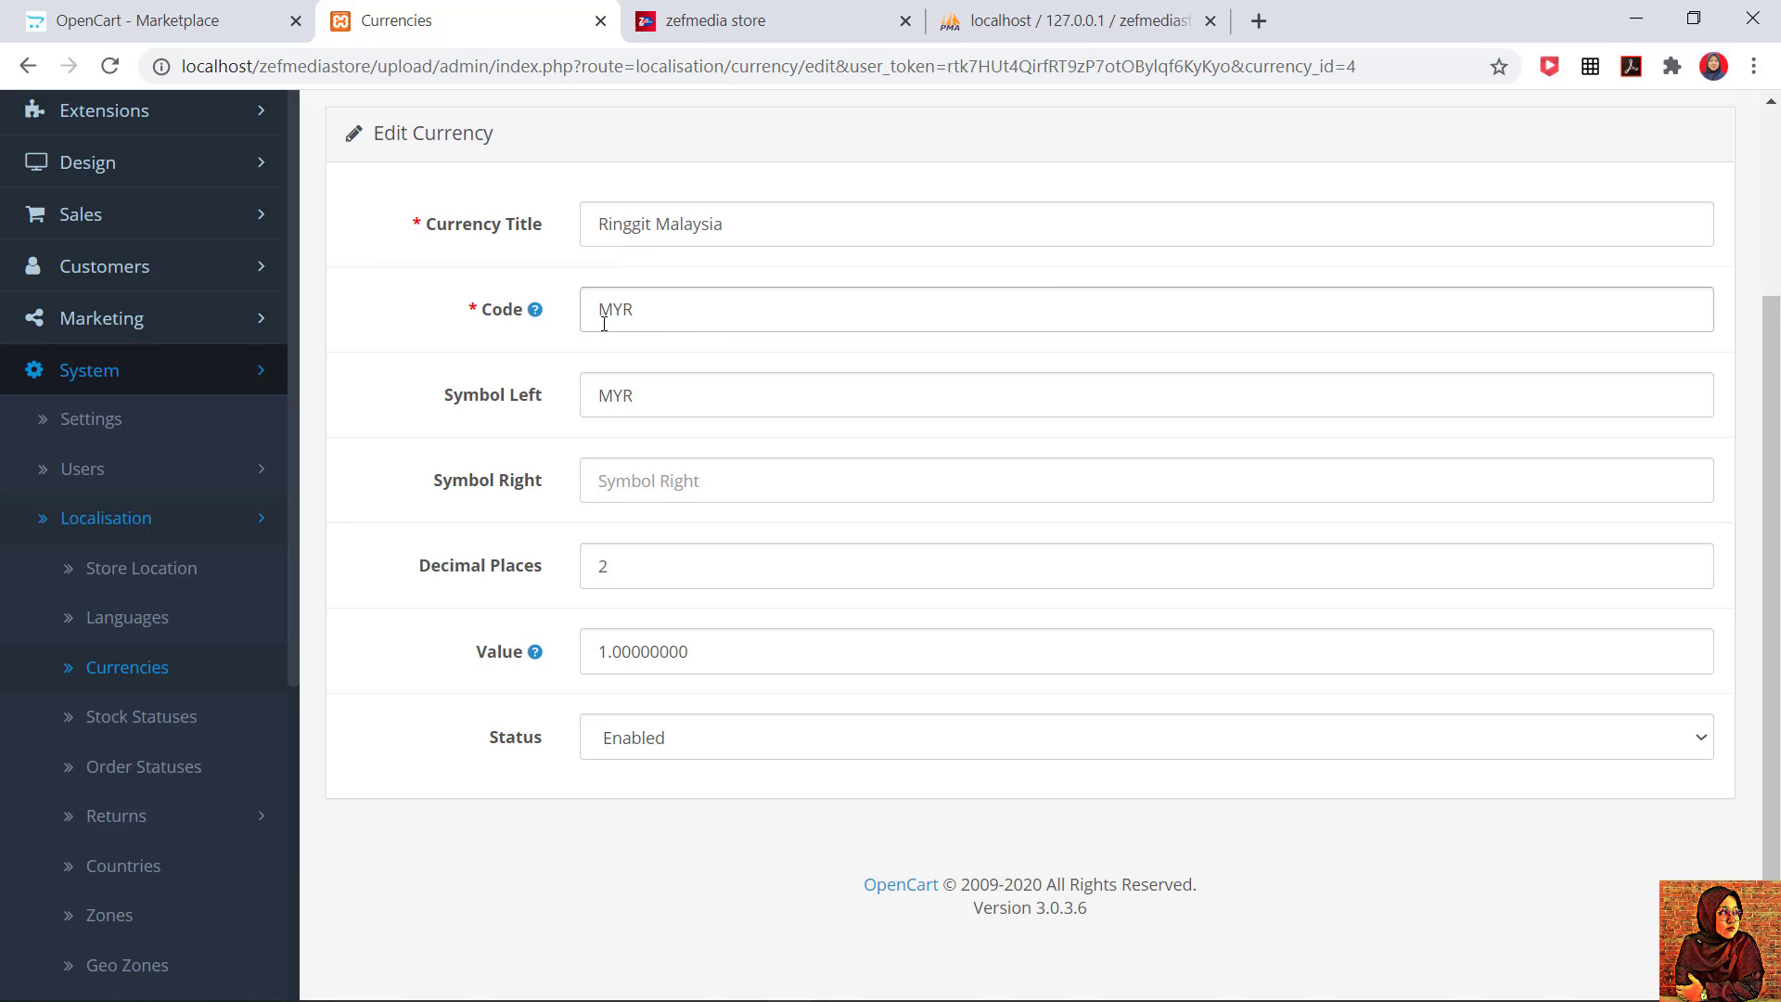
click(538, 455)
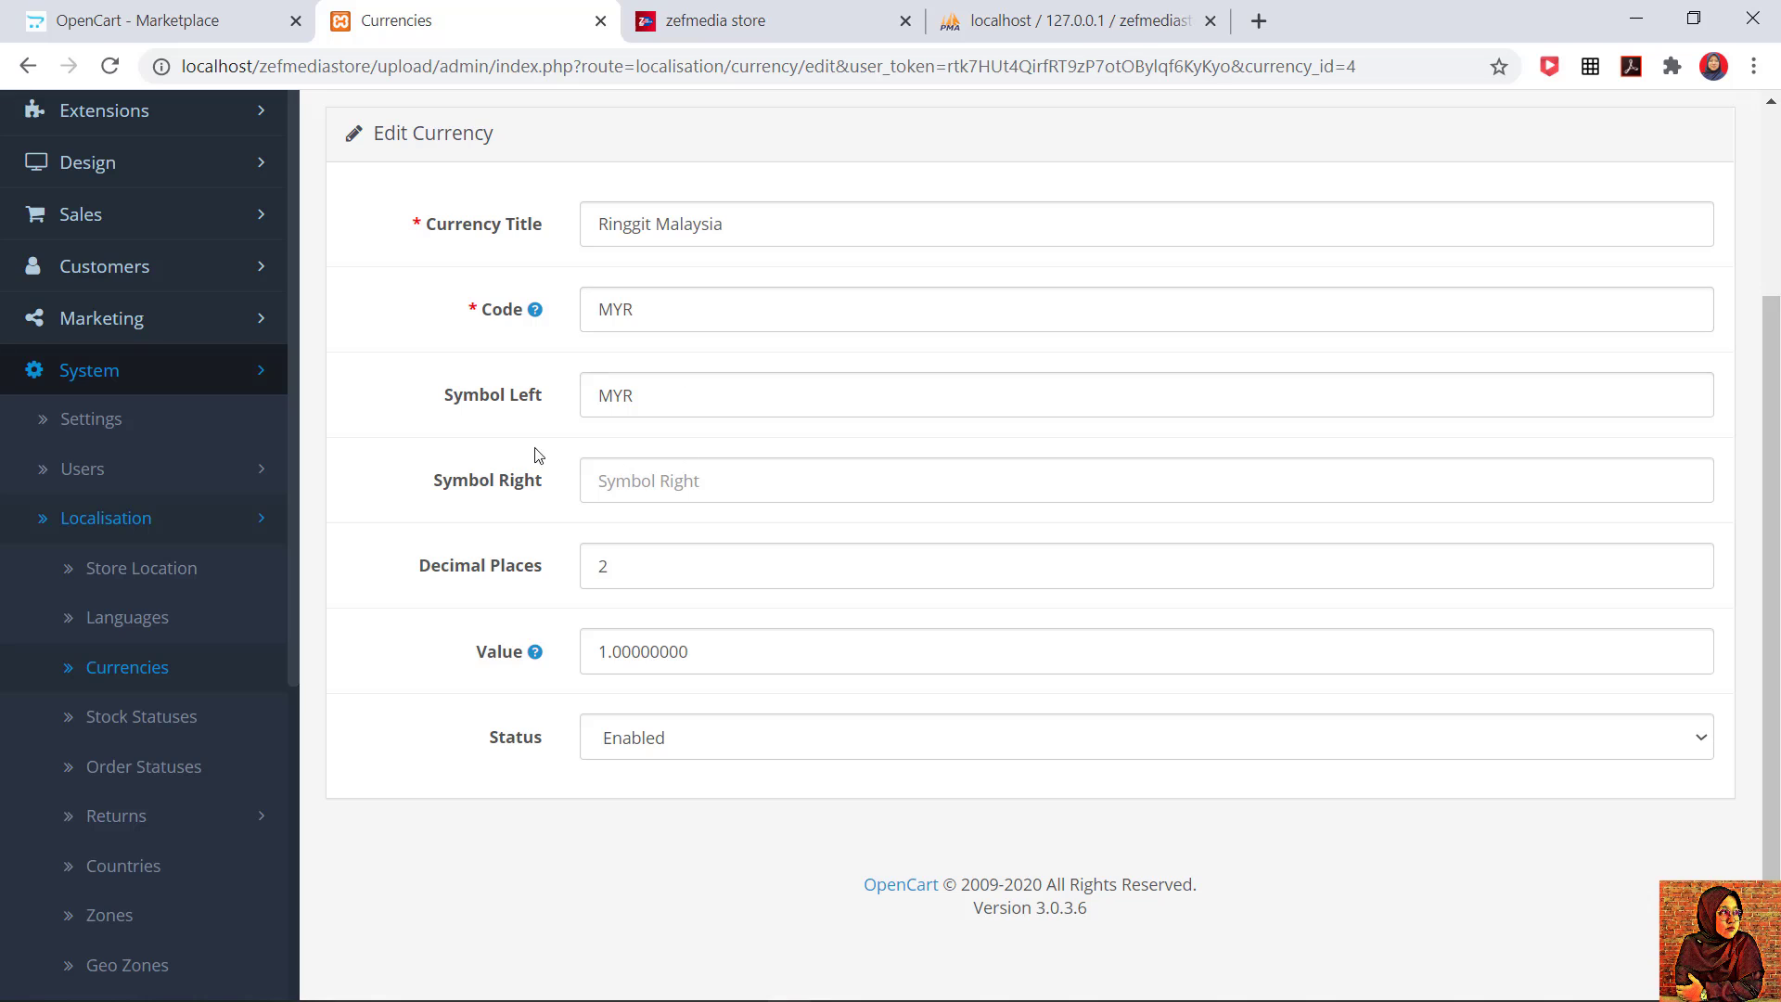
click(530, 392)
click(598, 569)
drag(401, 575, 548, 581)
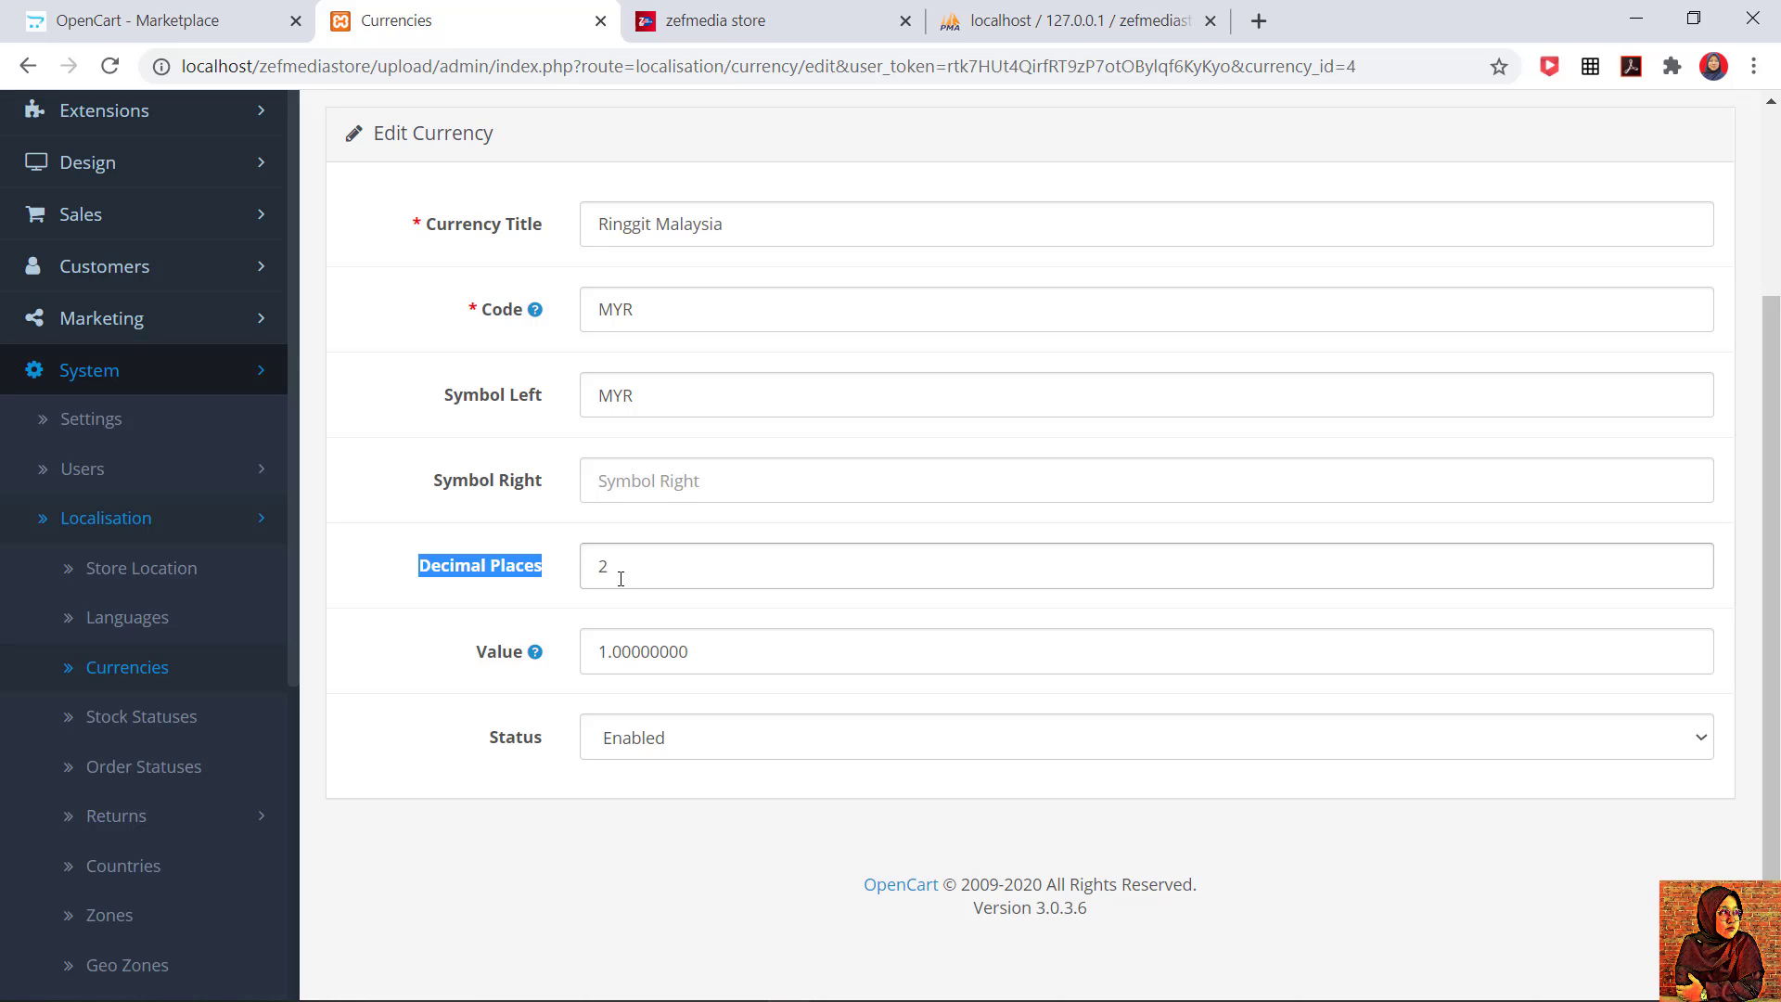
click(479, 609)
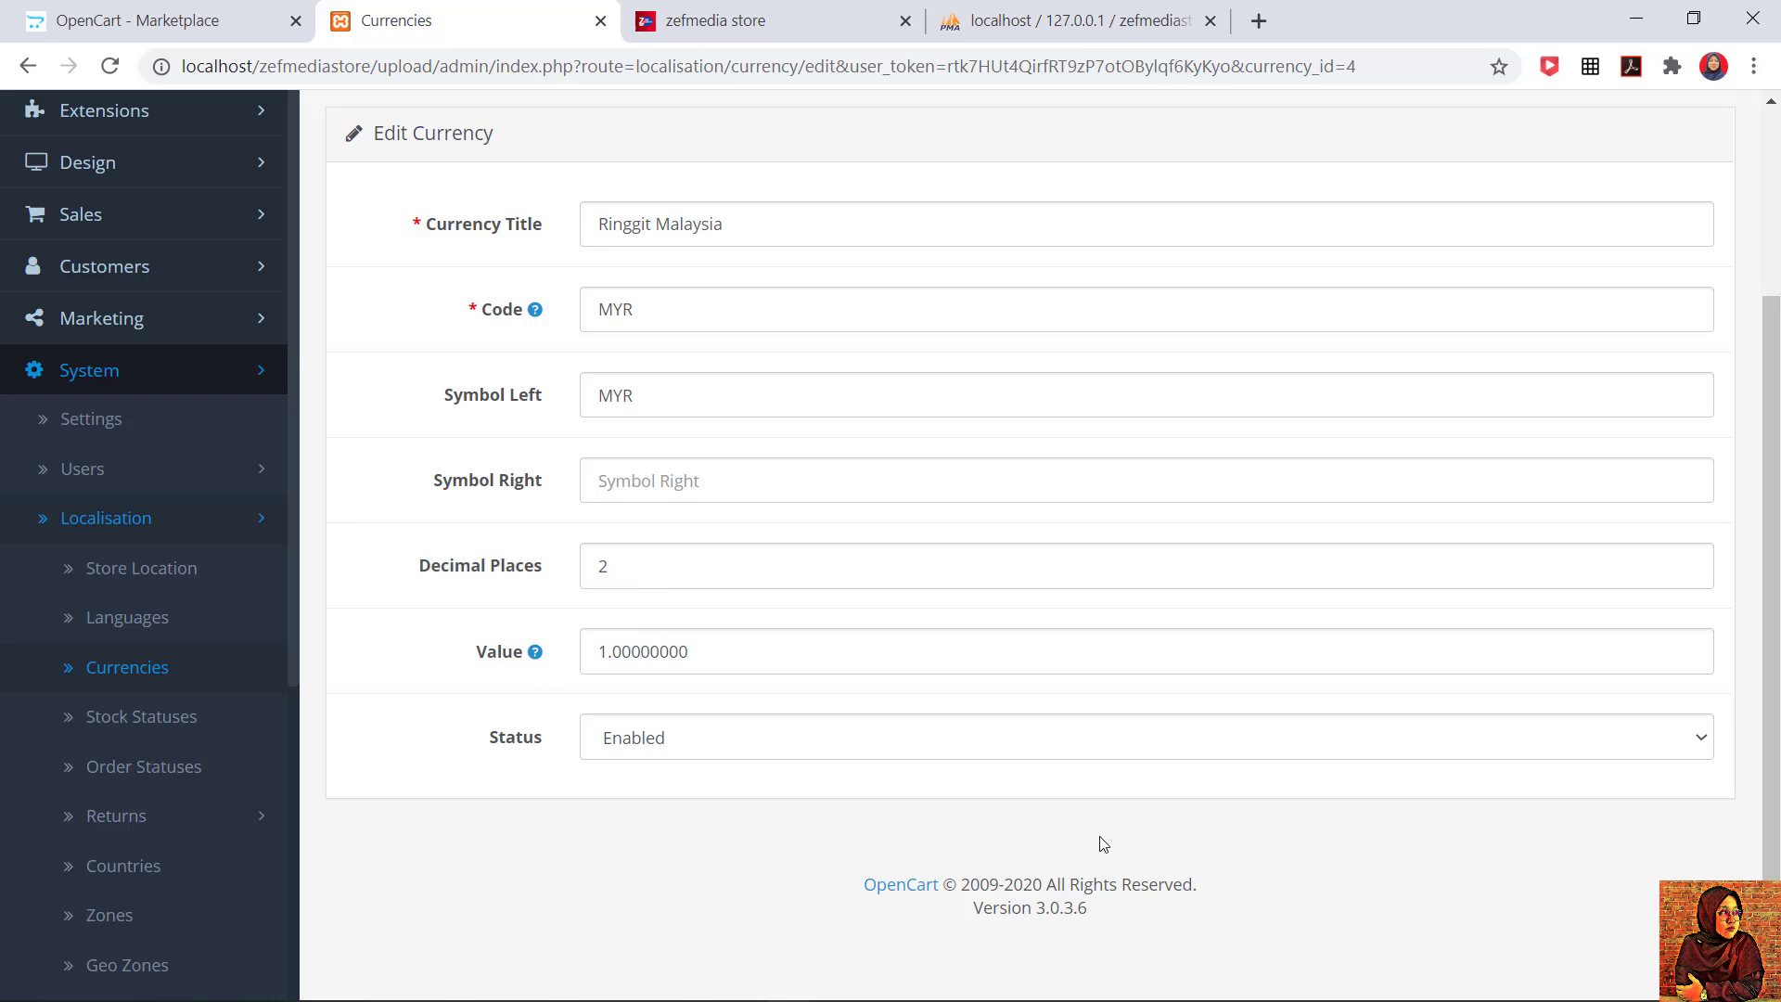
Step: Check the guidance for the currency's Value field and set the value to 1
mouse_move(534, 660)
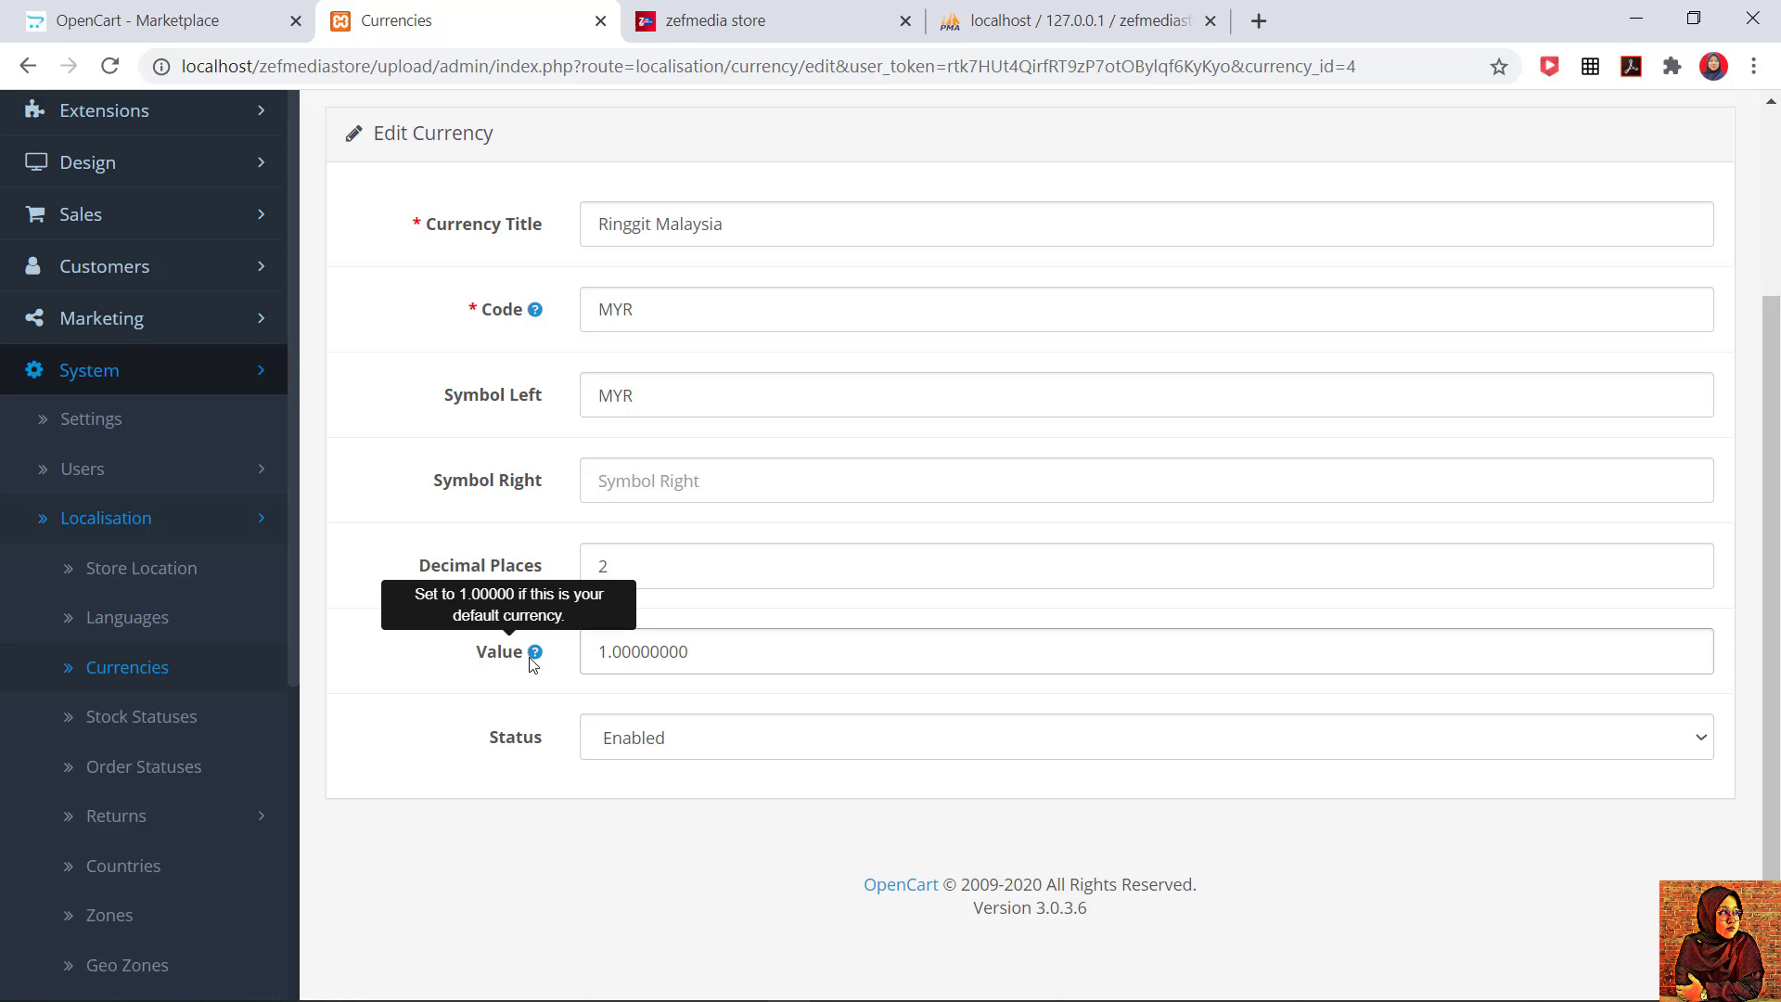
drag(584, 665, 966, 665)
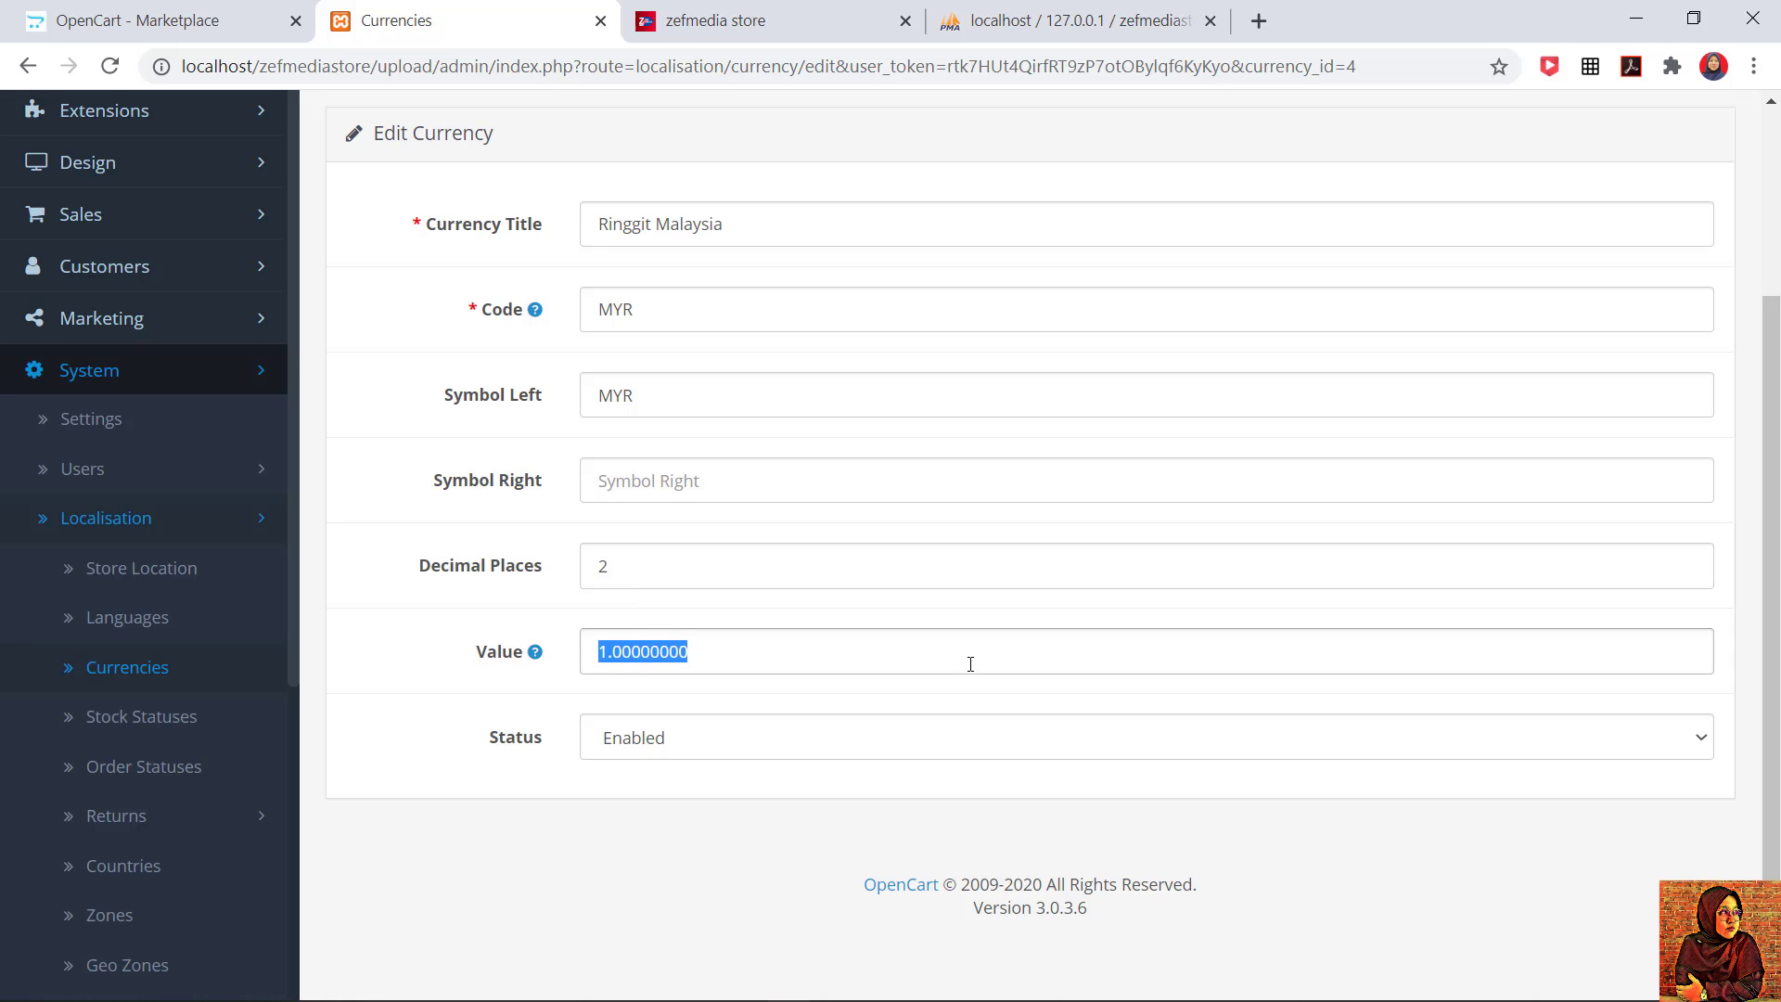
text(1)
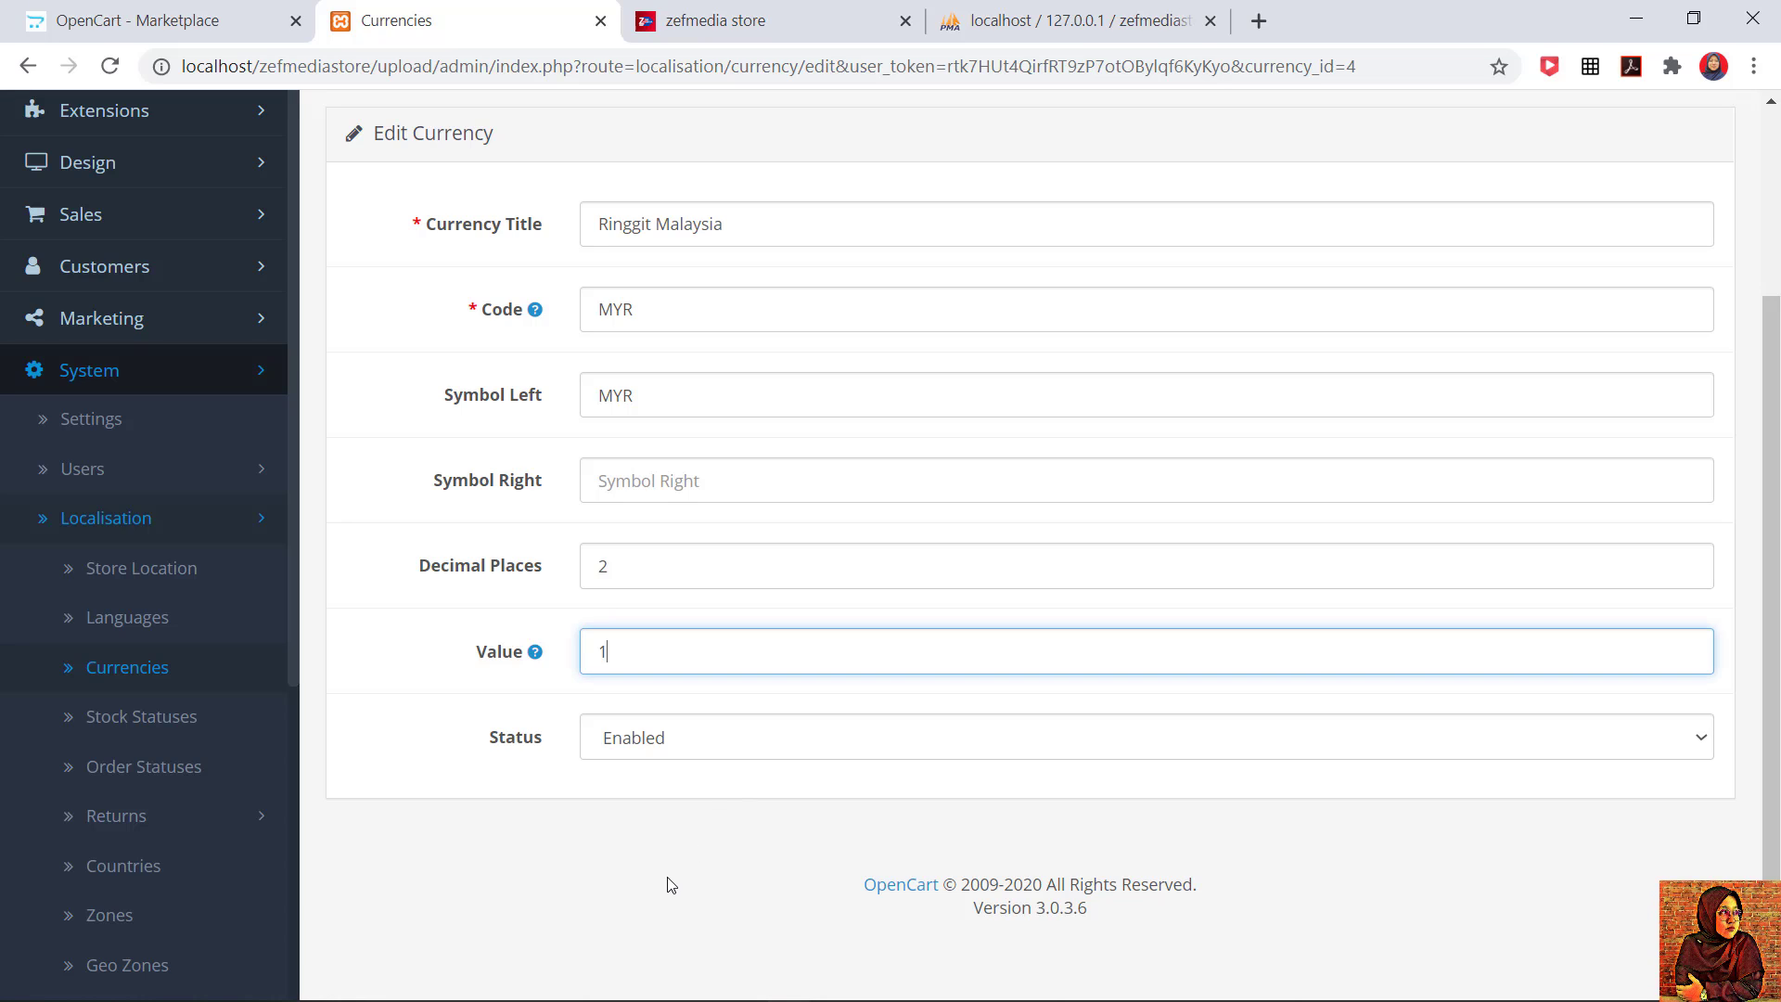
click(670, 886)
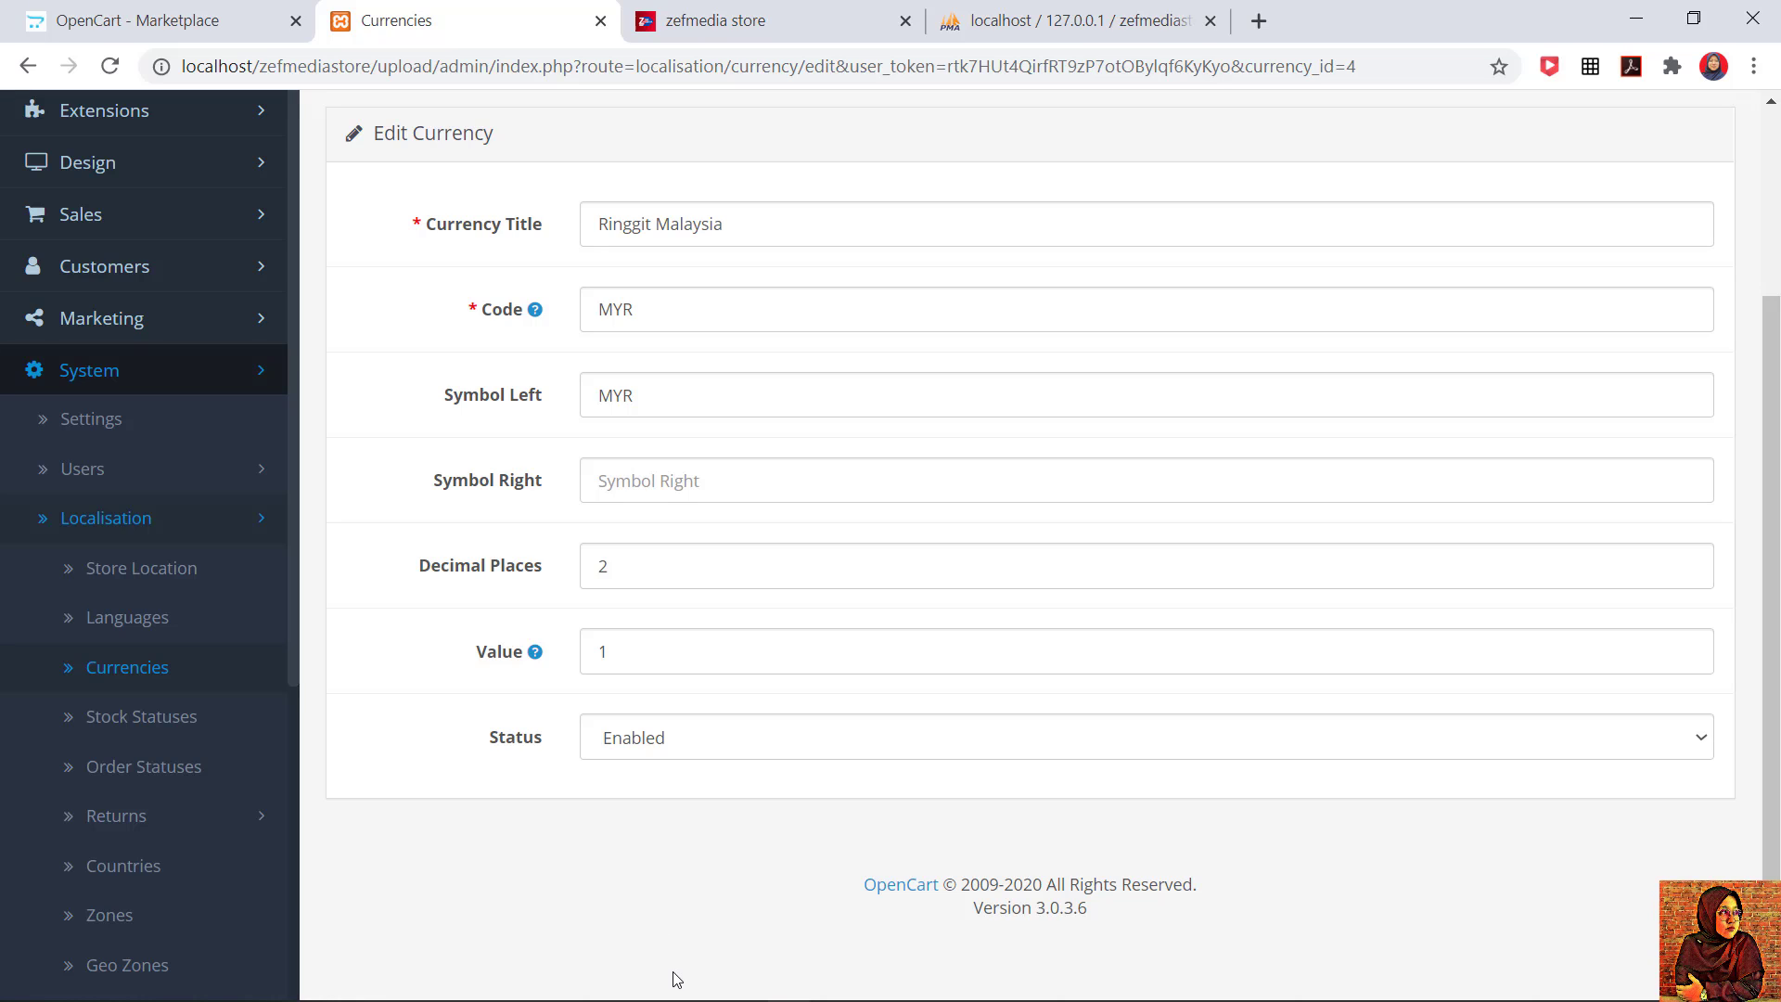
Step: Switch to the zefmedia storefront and review the language and currency choices it offers
click(799, 19)
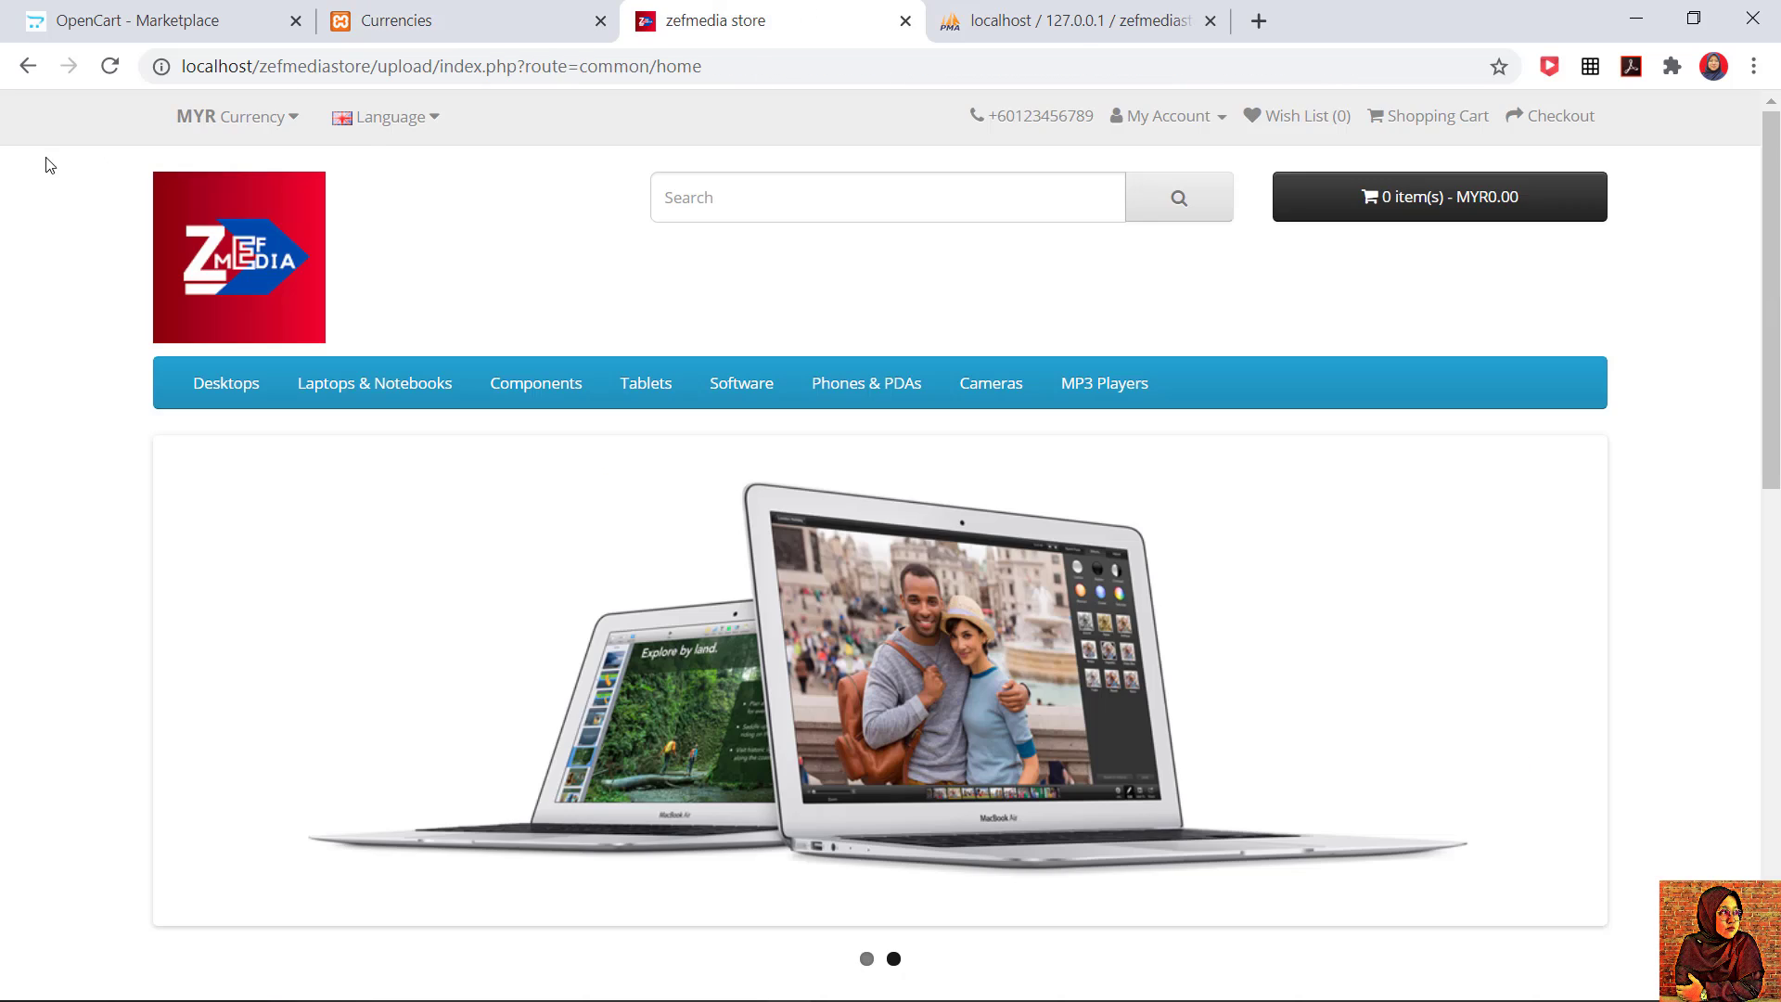
click(438, 119)
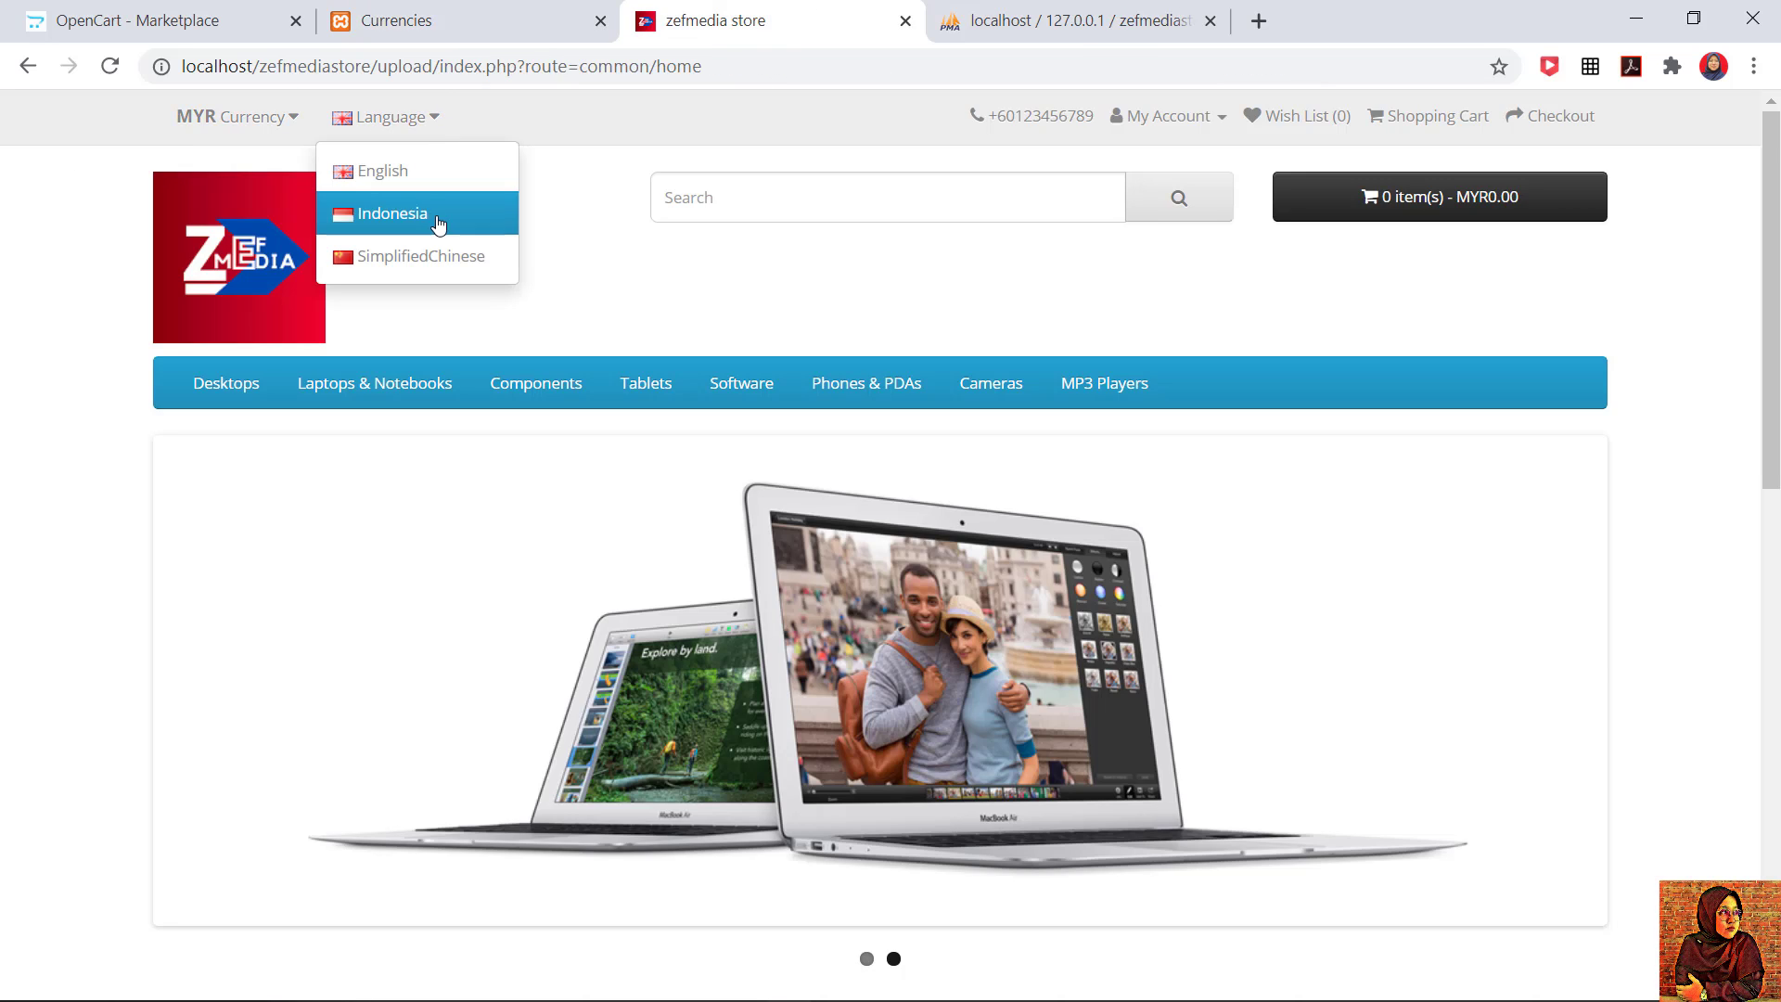
click(240, 116)
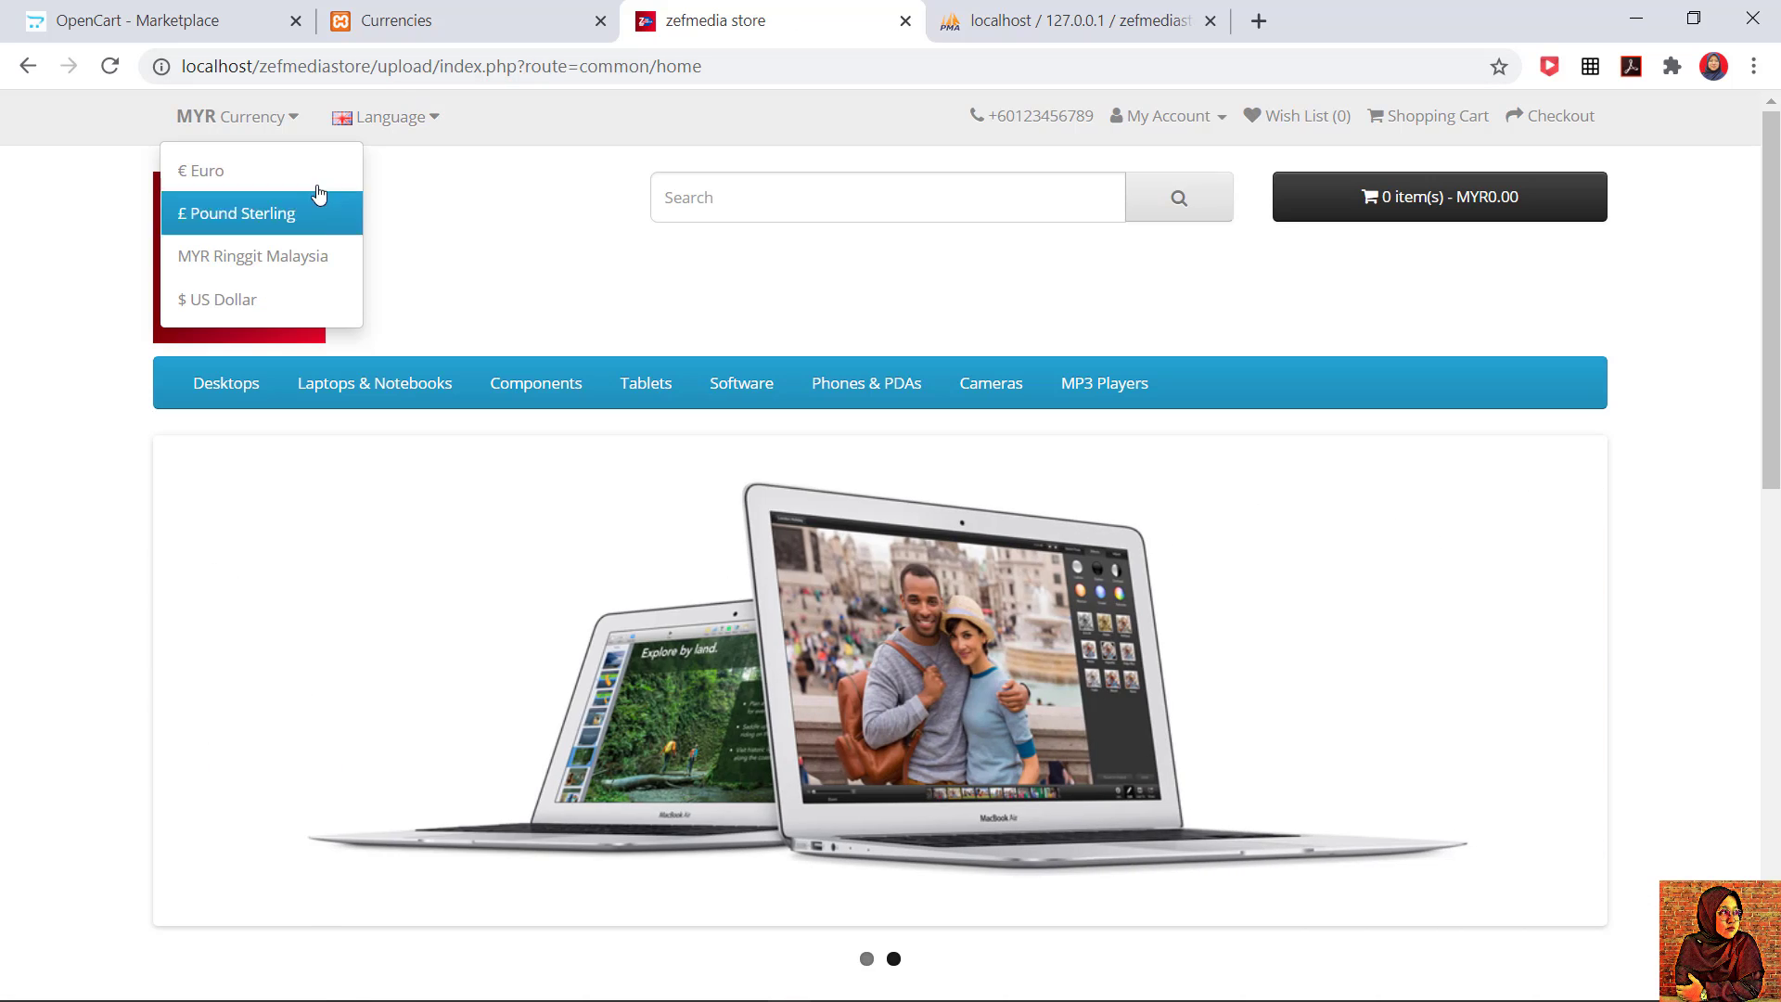
Step: Return to the Ringgit Malaysia currency form and examine its Status options
click(464, 20)
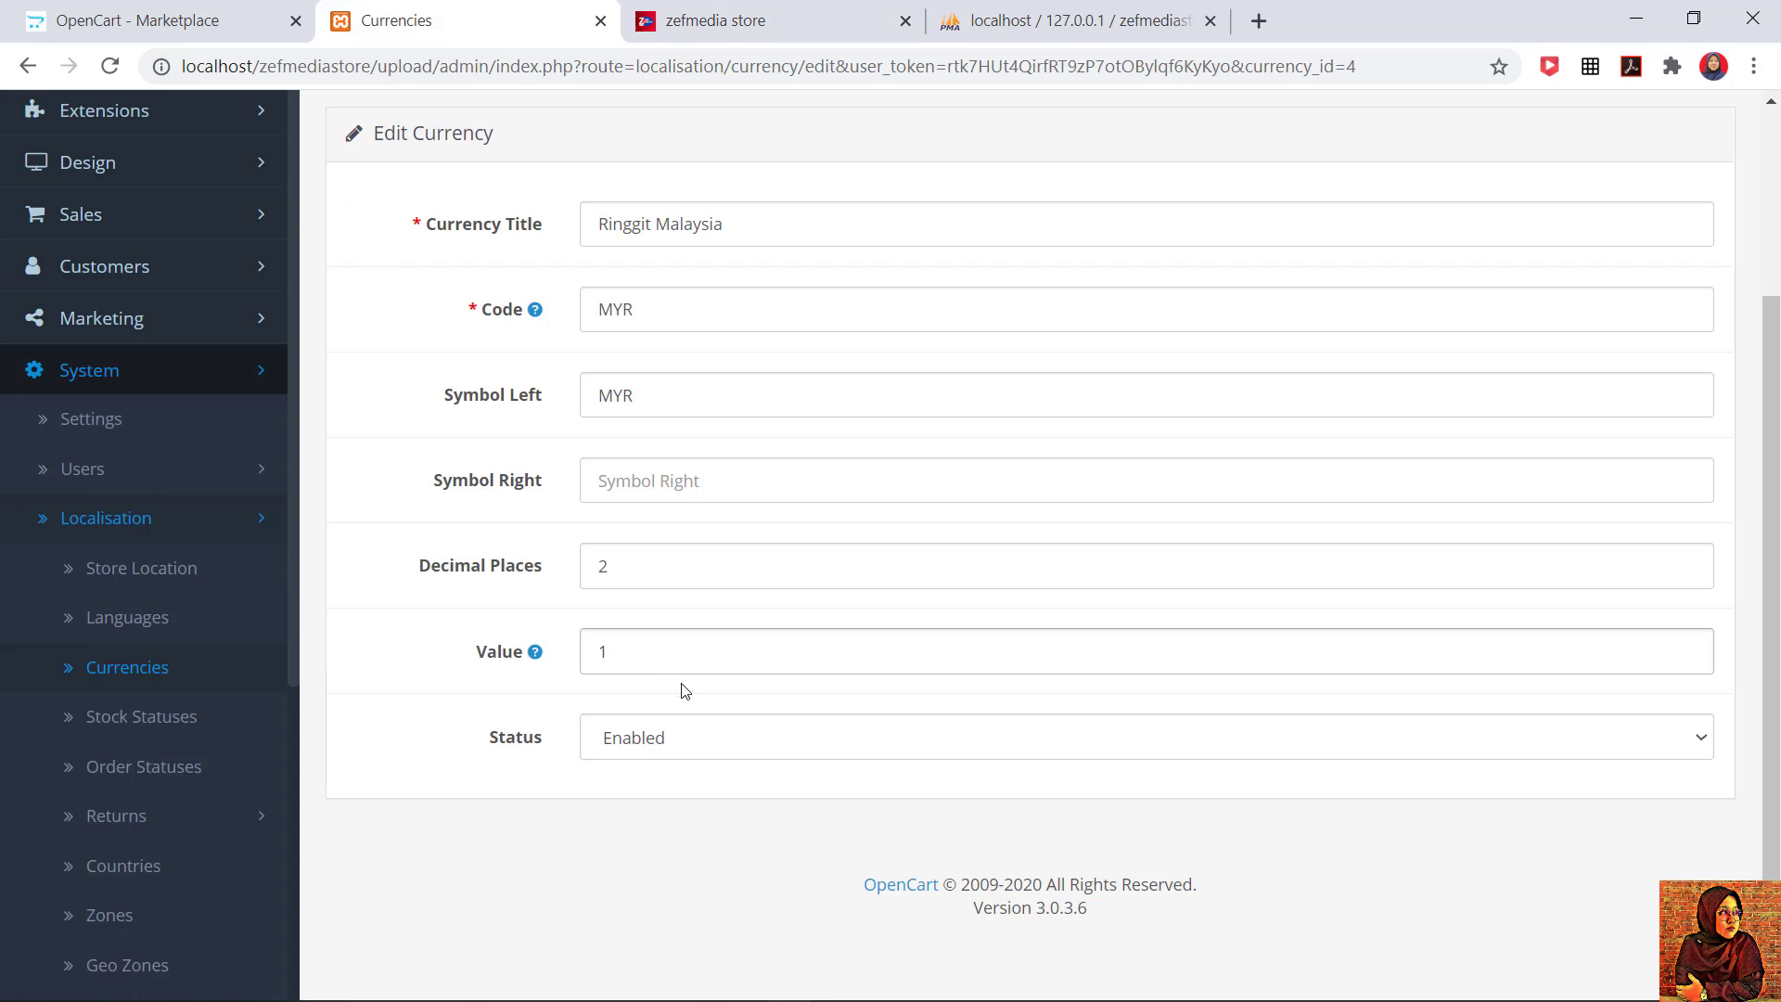
click(688, 751)
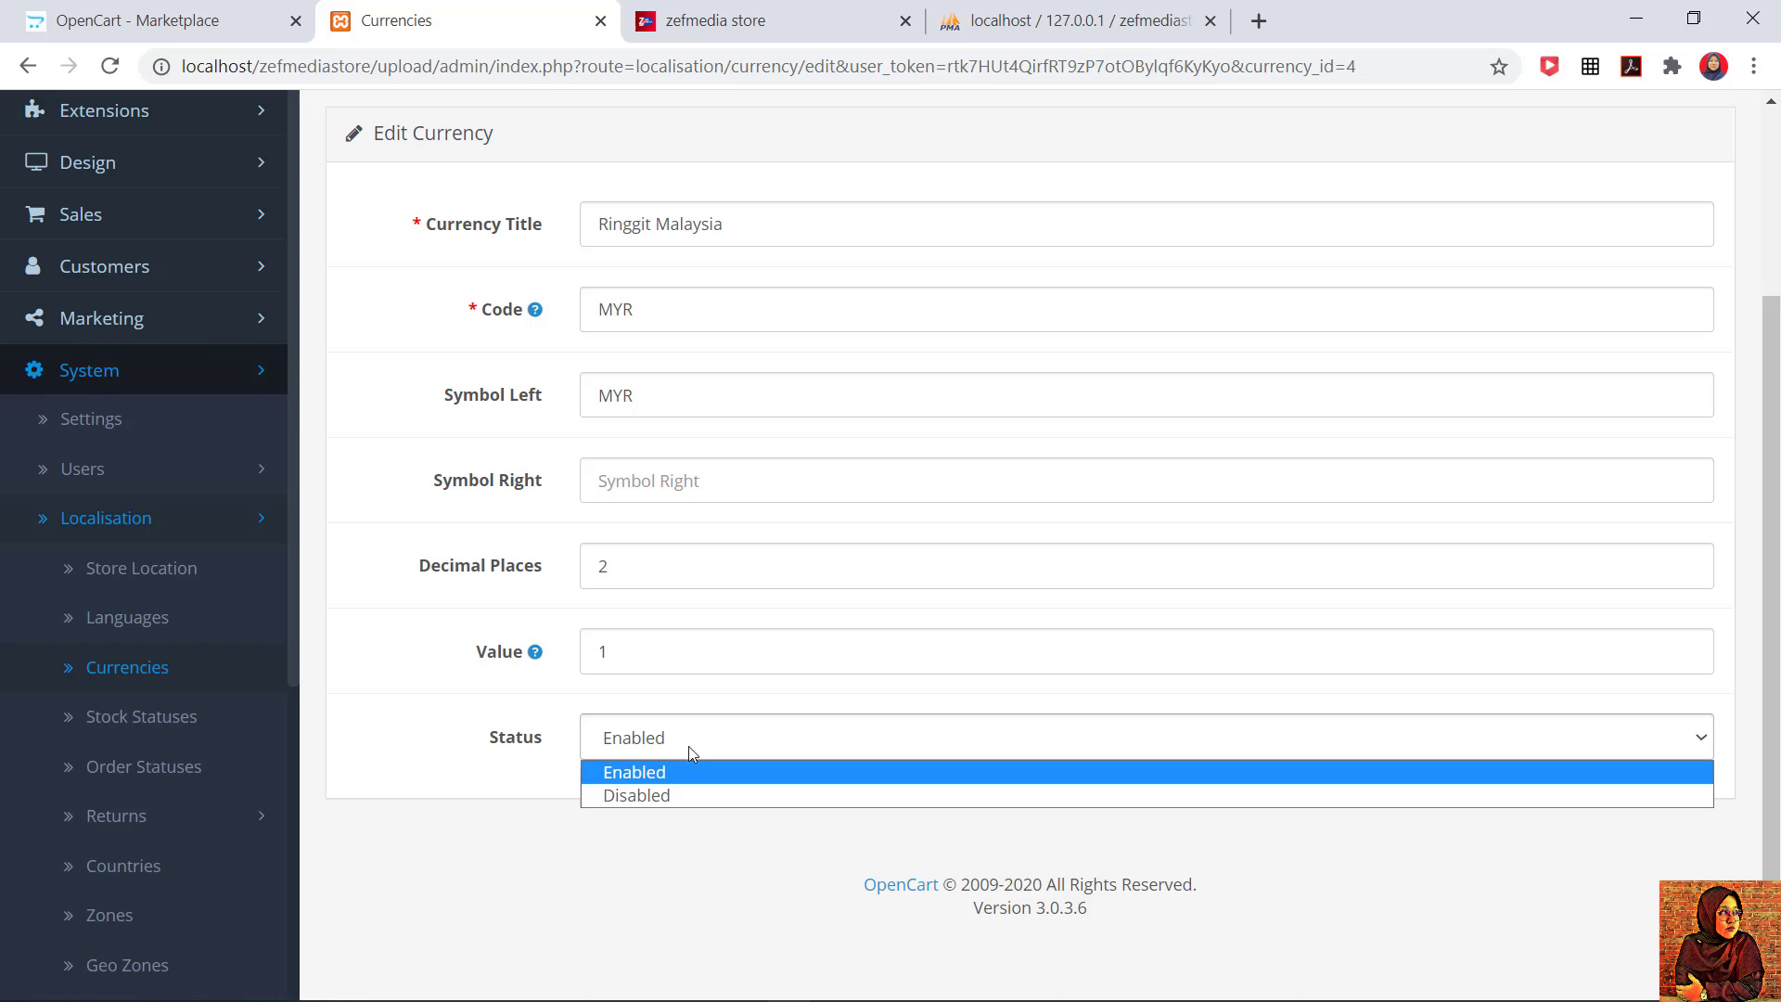
click(703, 753)
click(702, 753)
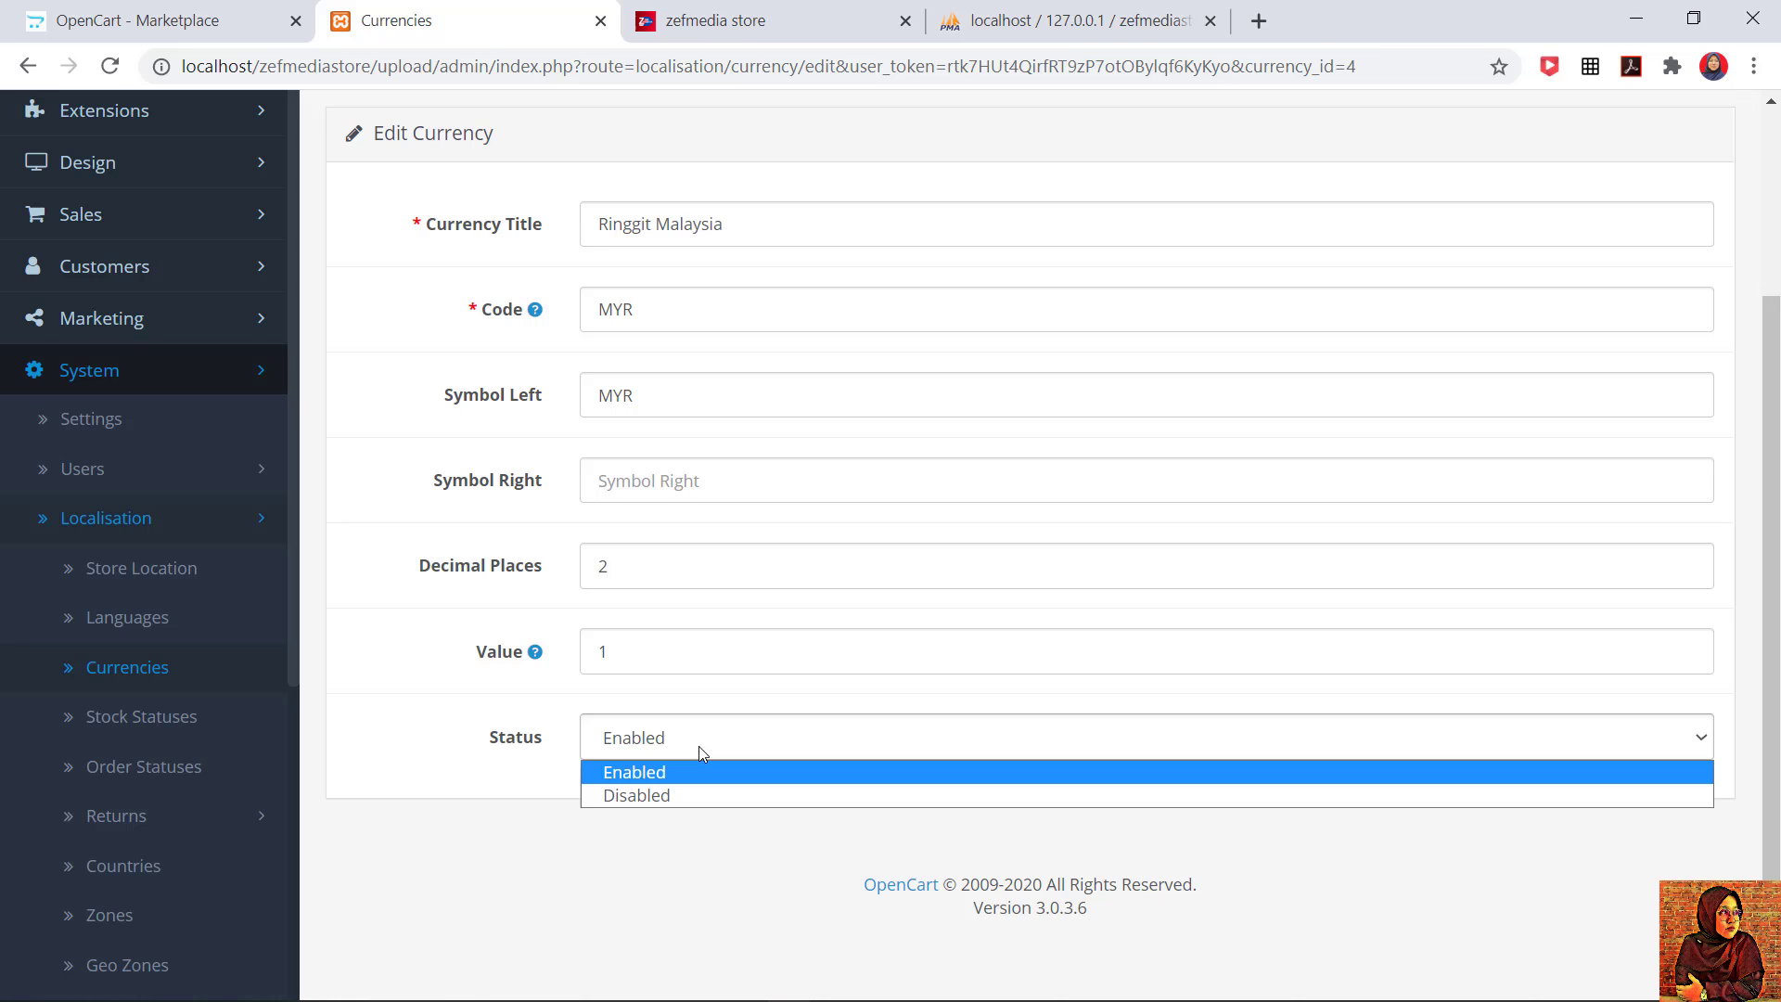
Step: Check the storefront's currency choices for the Ringgit Malaysia entry
click(736, 11)
click(76, 306)
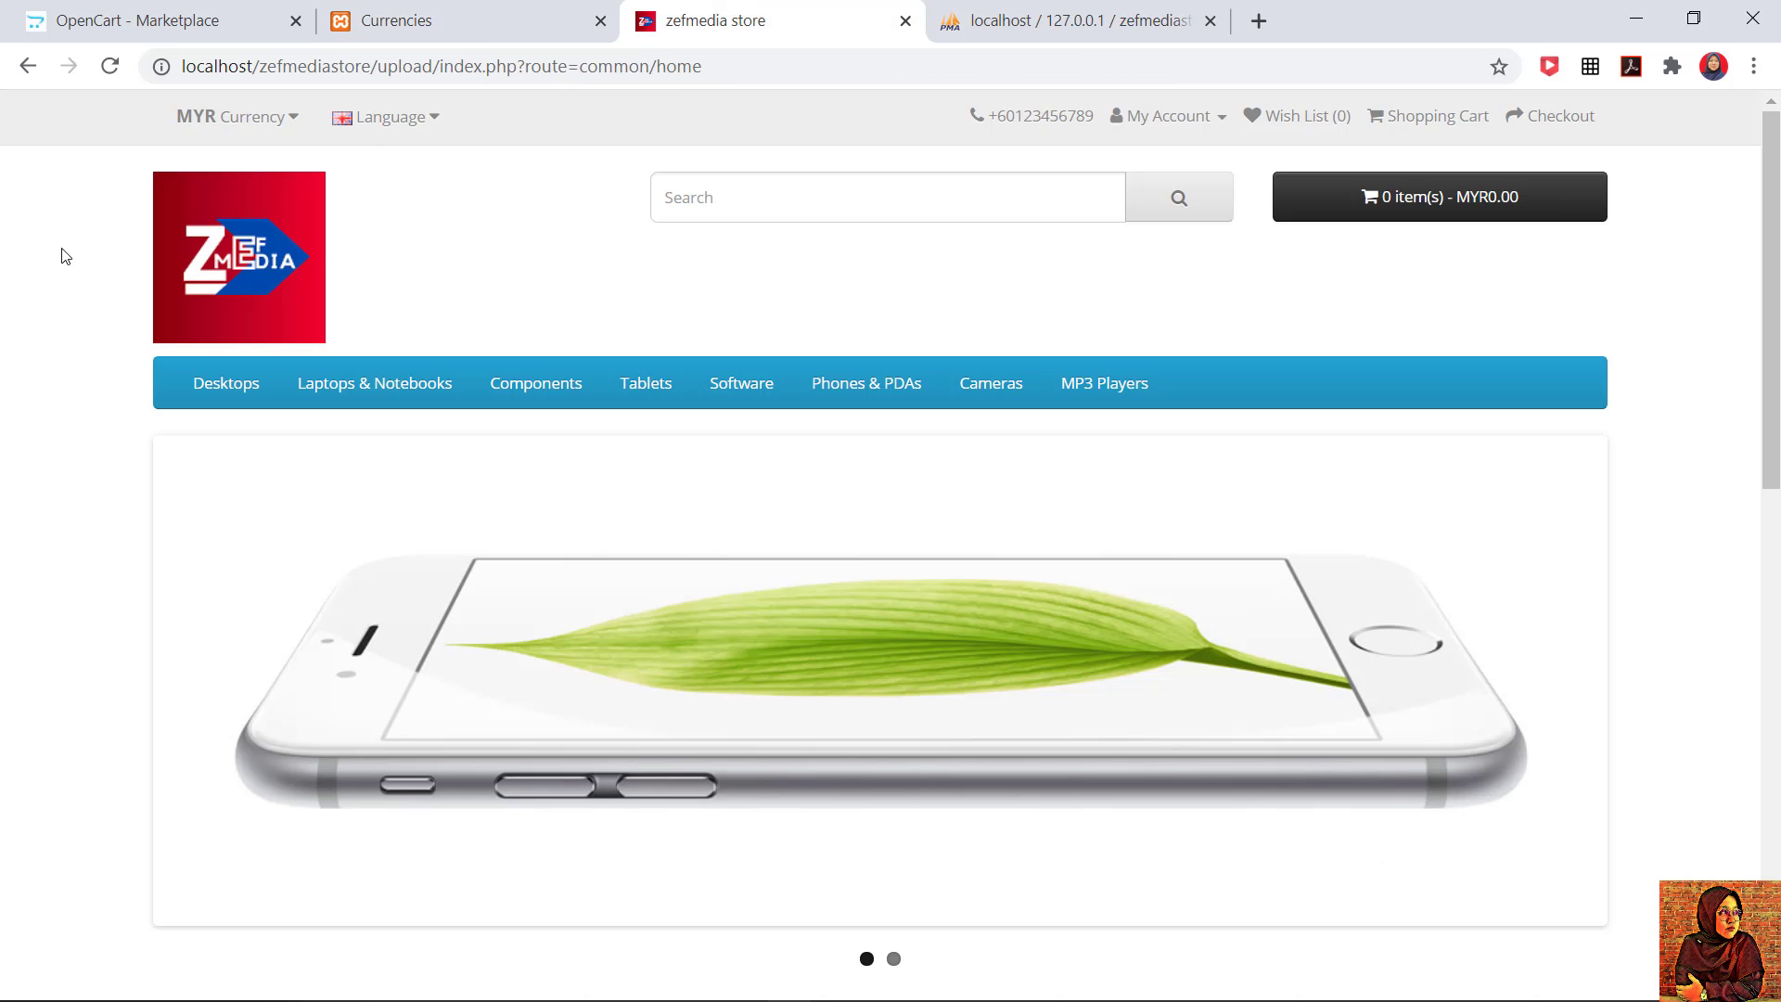
click(287, 119)
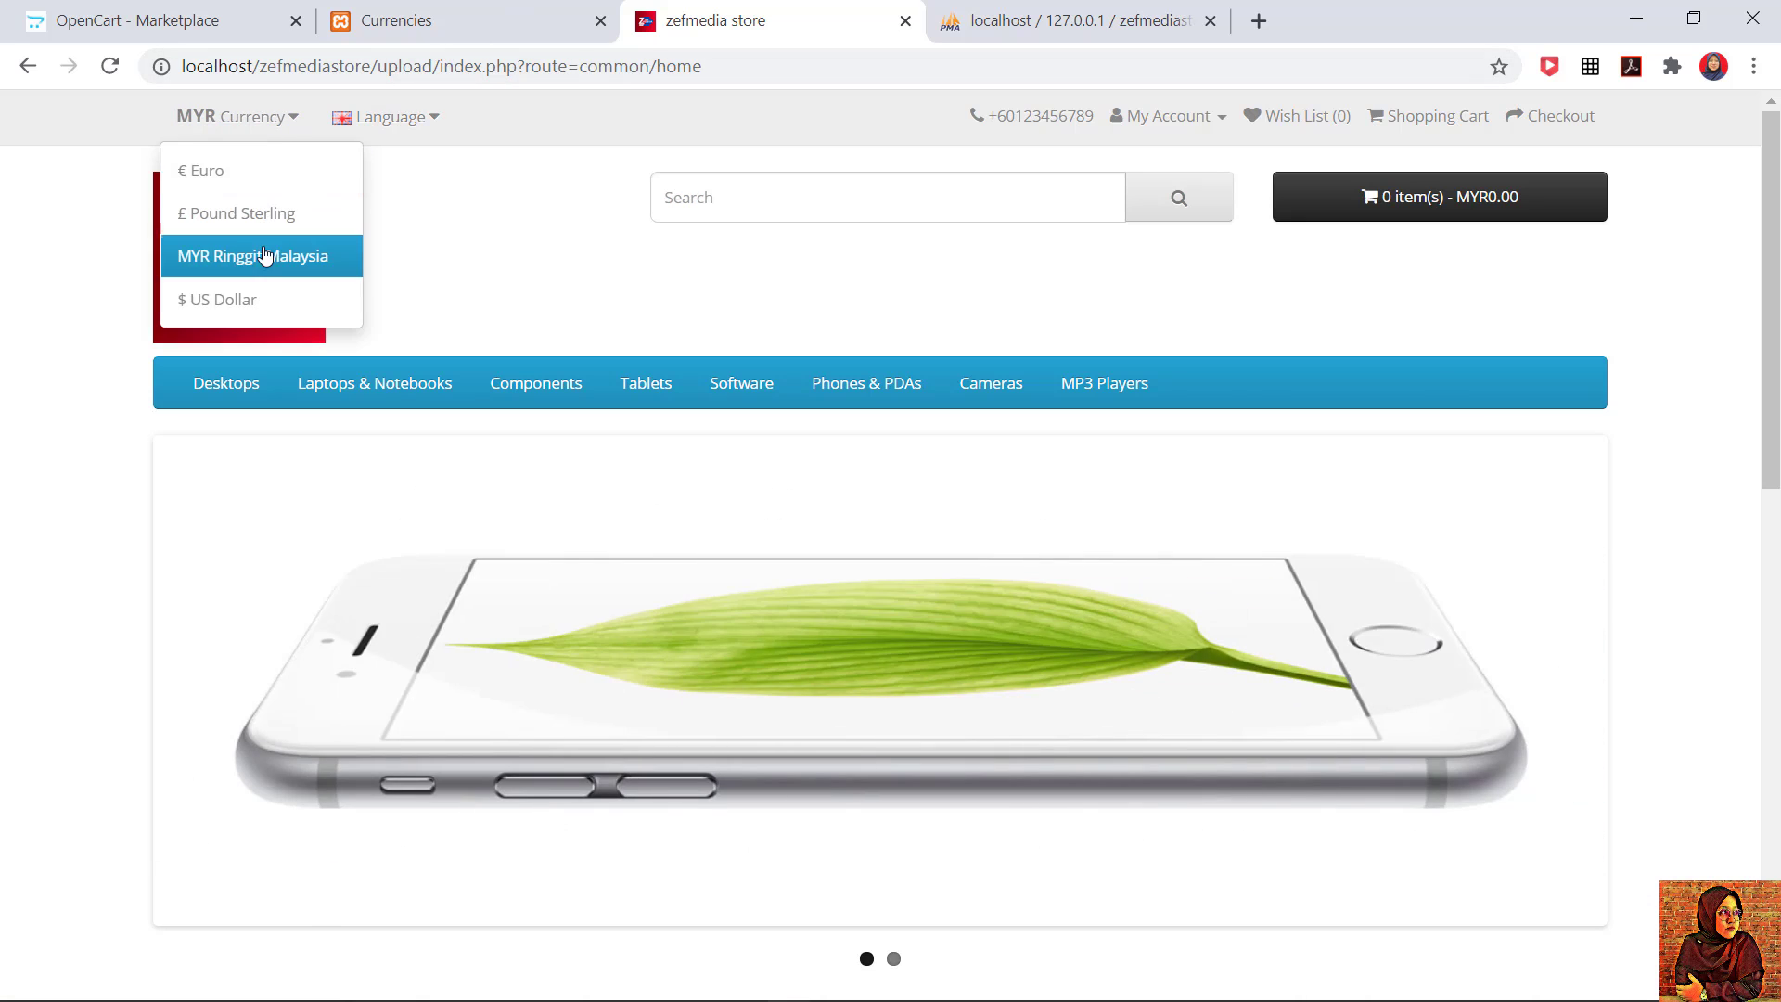
Step: Return to the admin currency form and save the Ringgit Malaysia currency
click(471, 13)
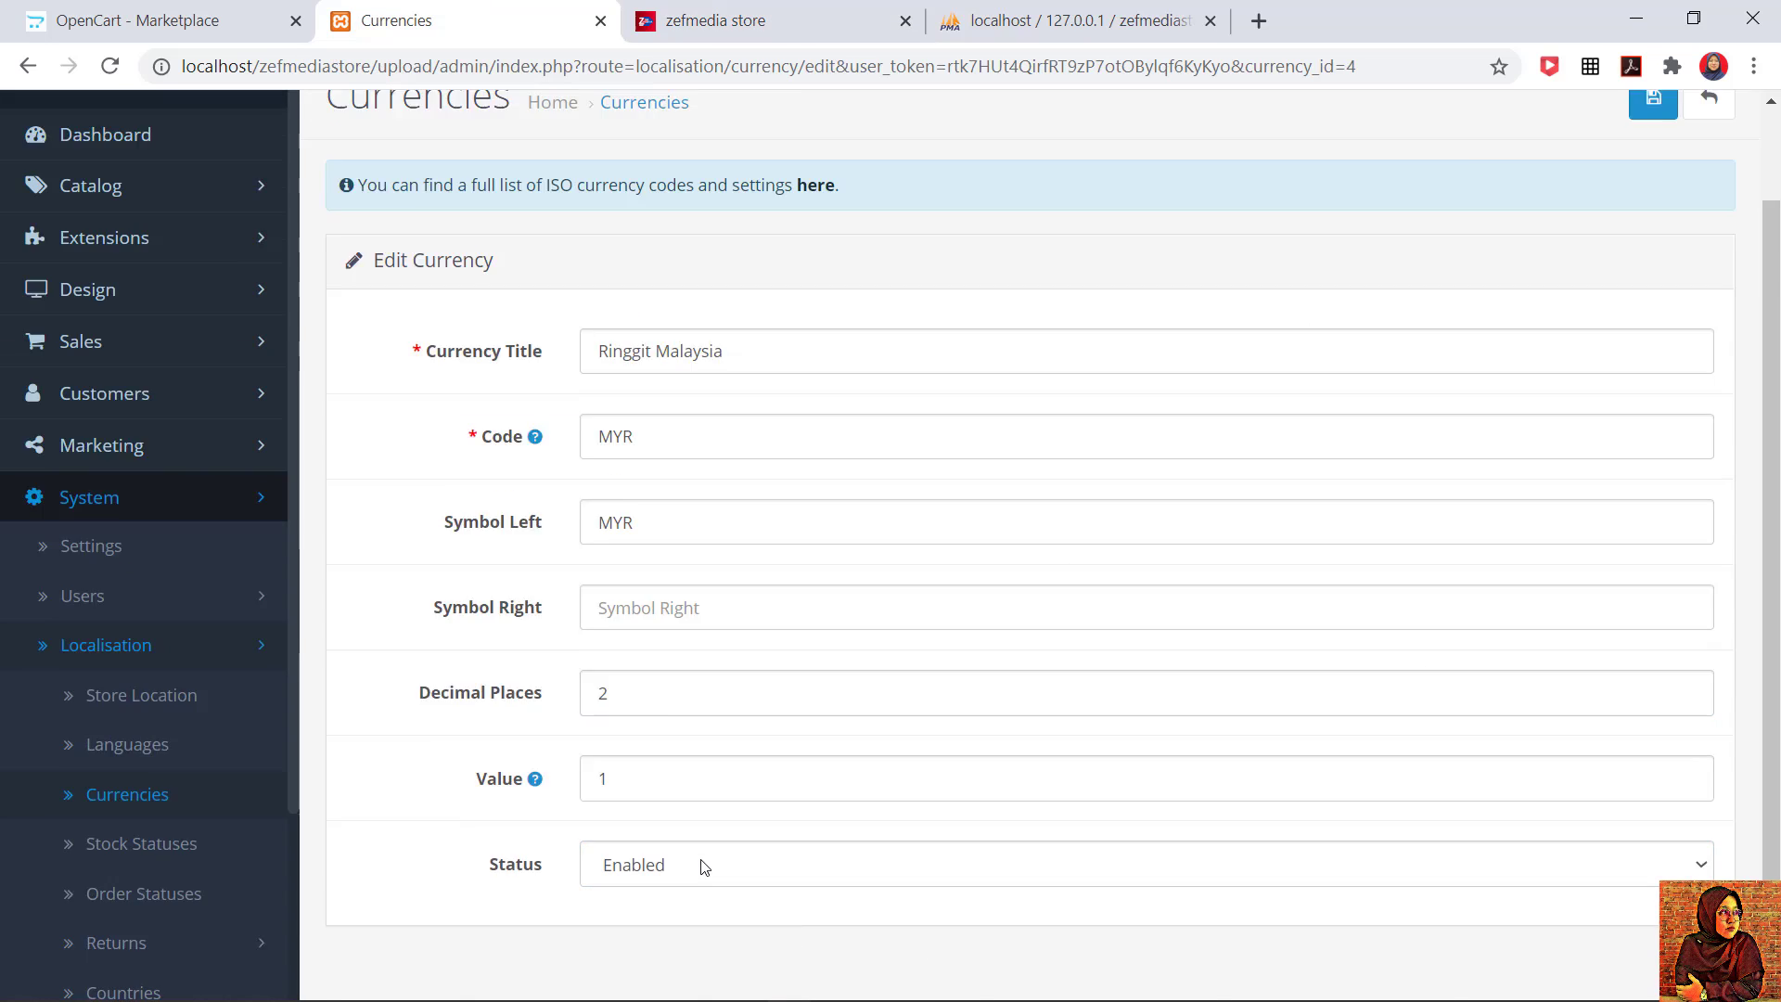
scroll(702, 866, up, 2)
click(1649, 221)
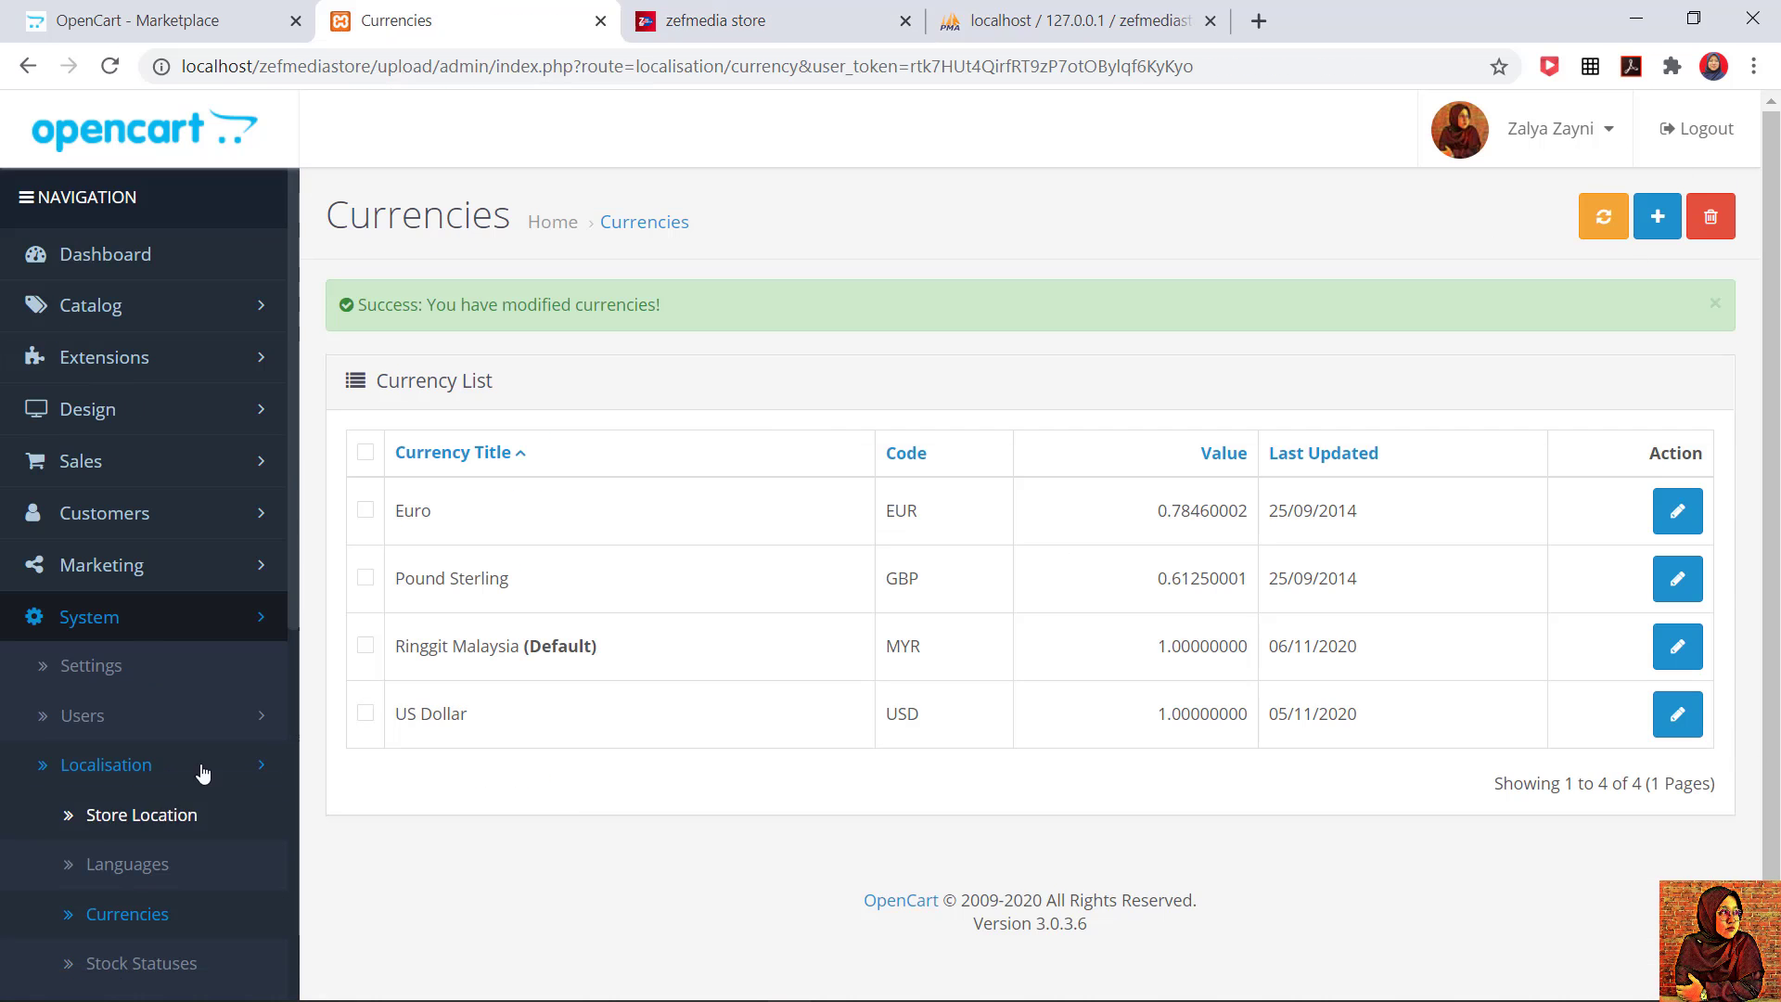
Step: Compare the storefront's currency choices with the currencies in the admin currency list
click(712, 11)
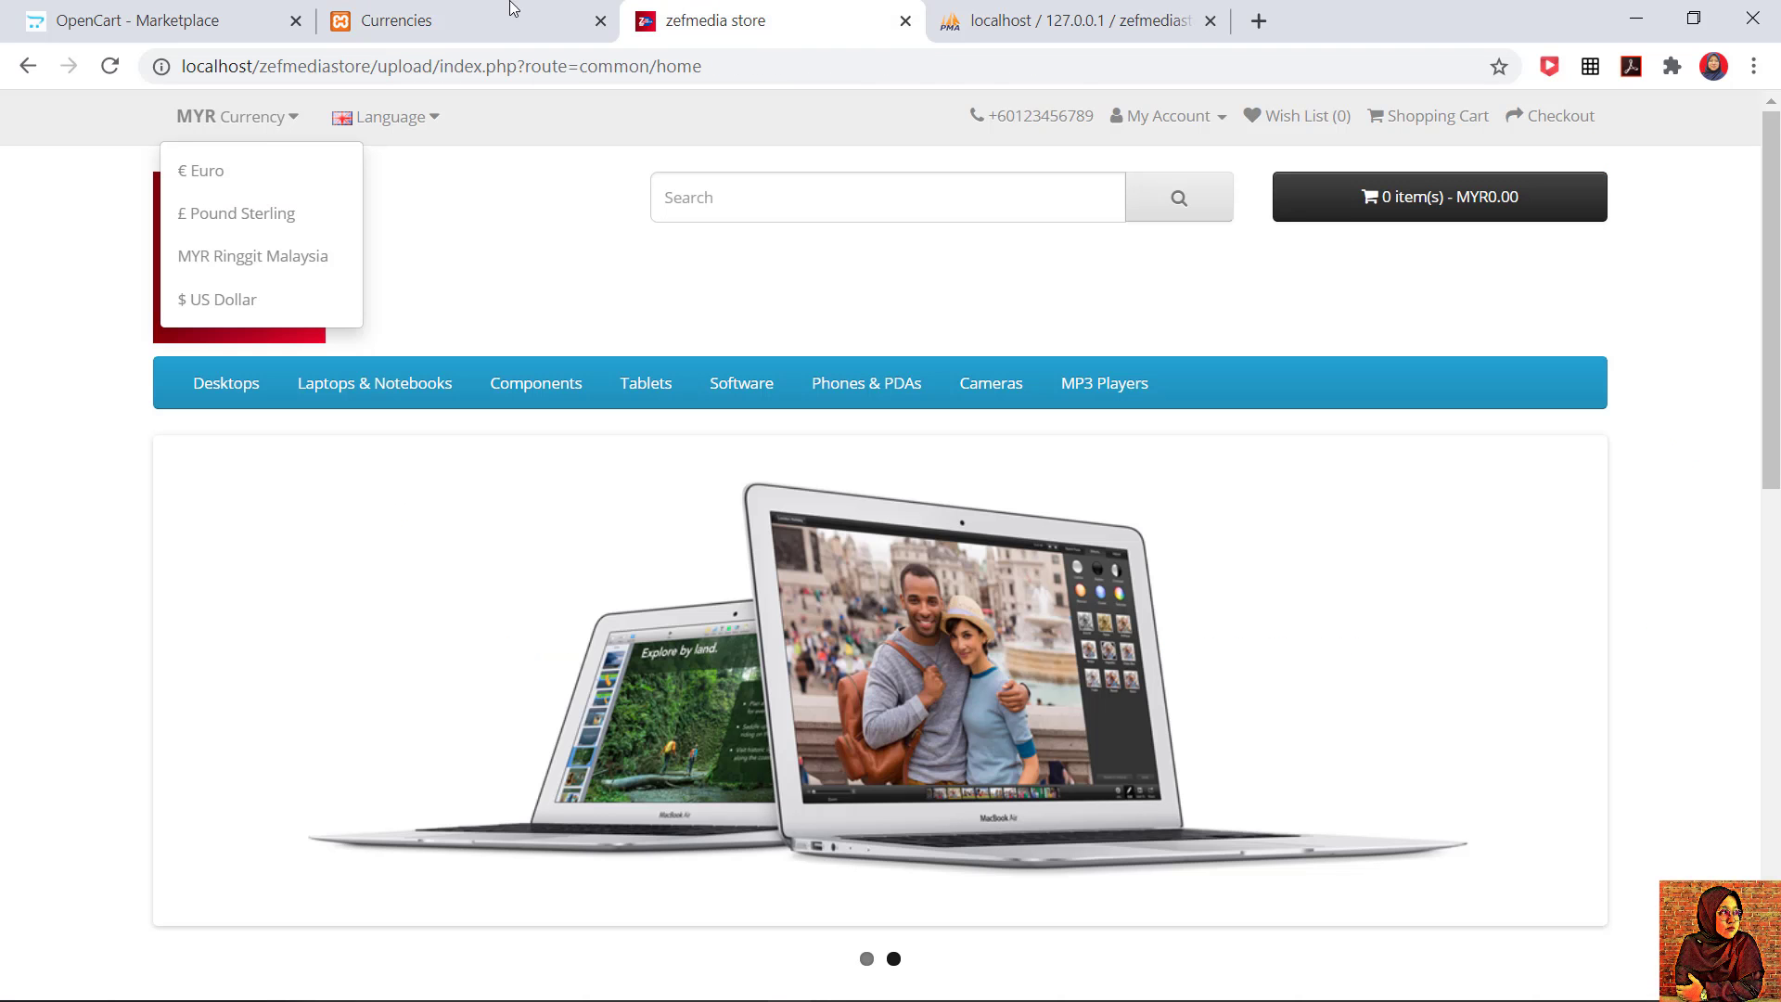
click(209, 118)
click(278, 117)
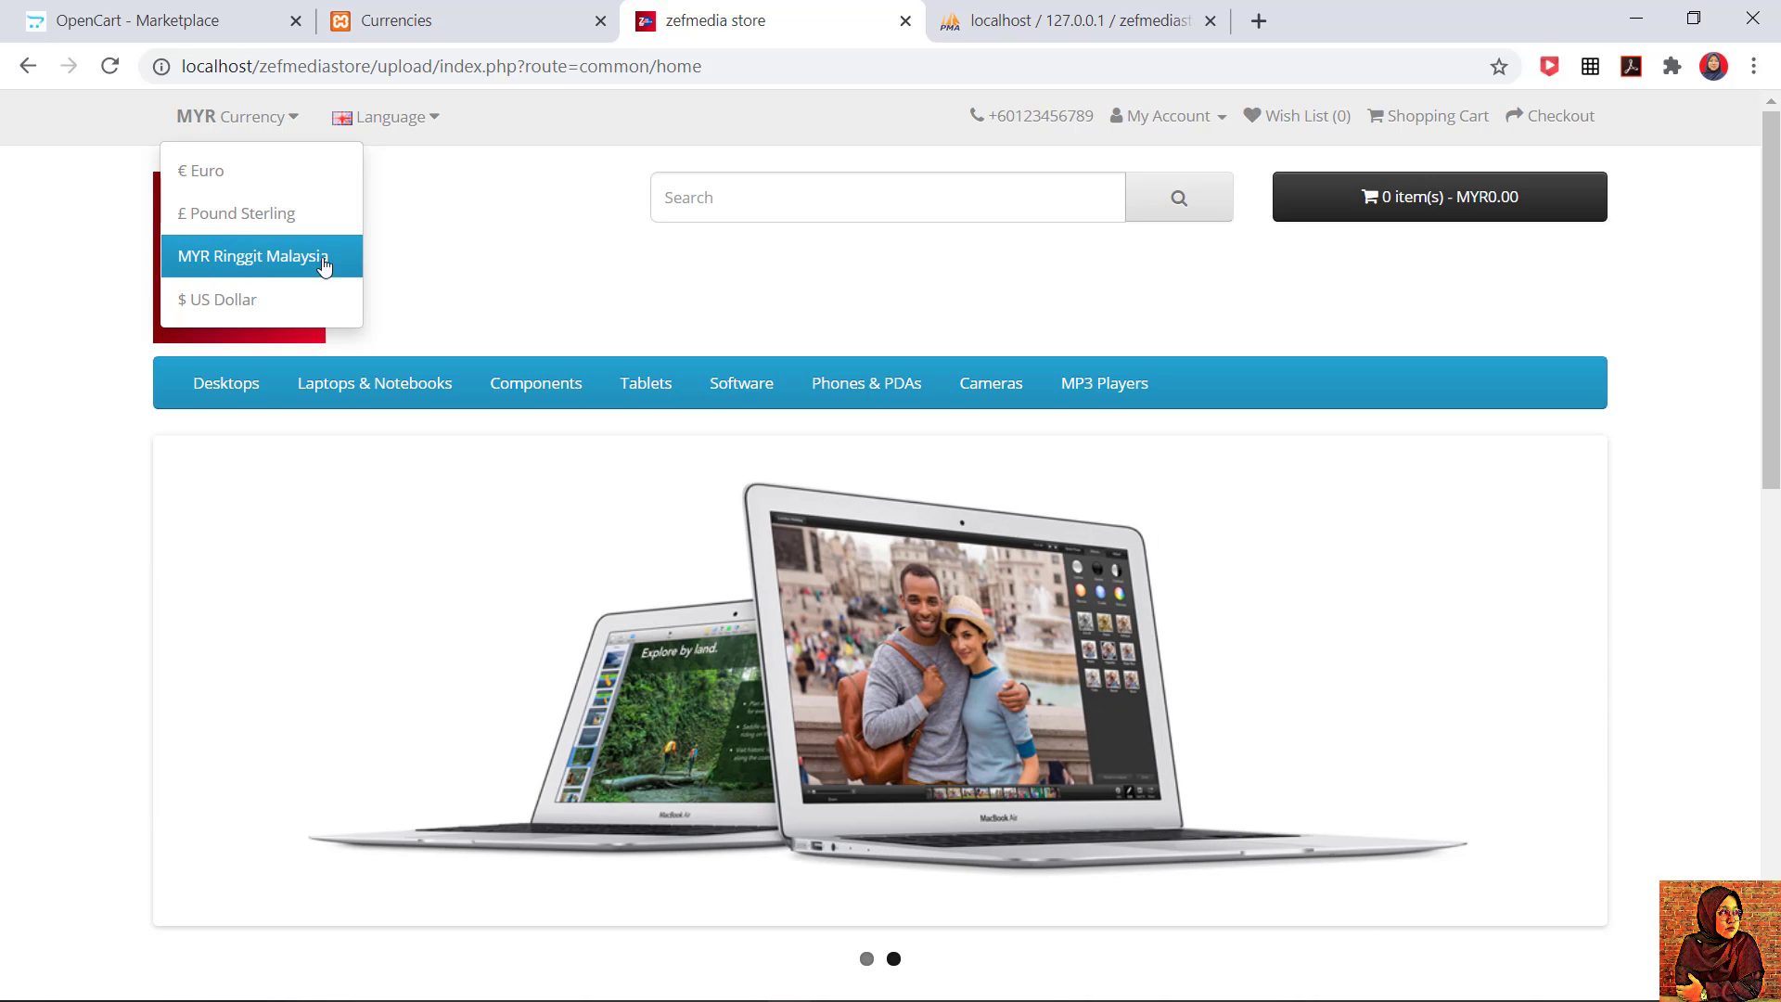
click(369, 13)
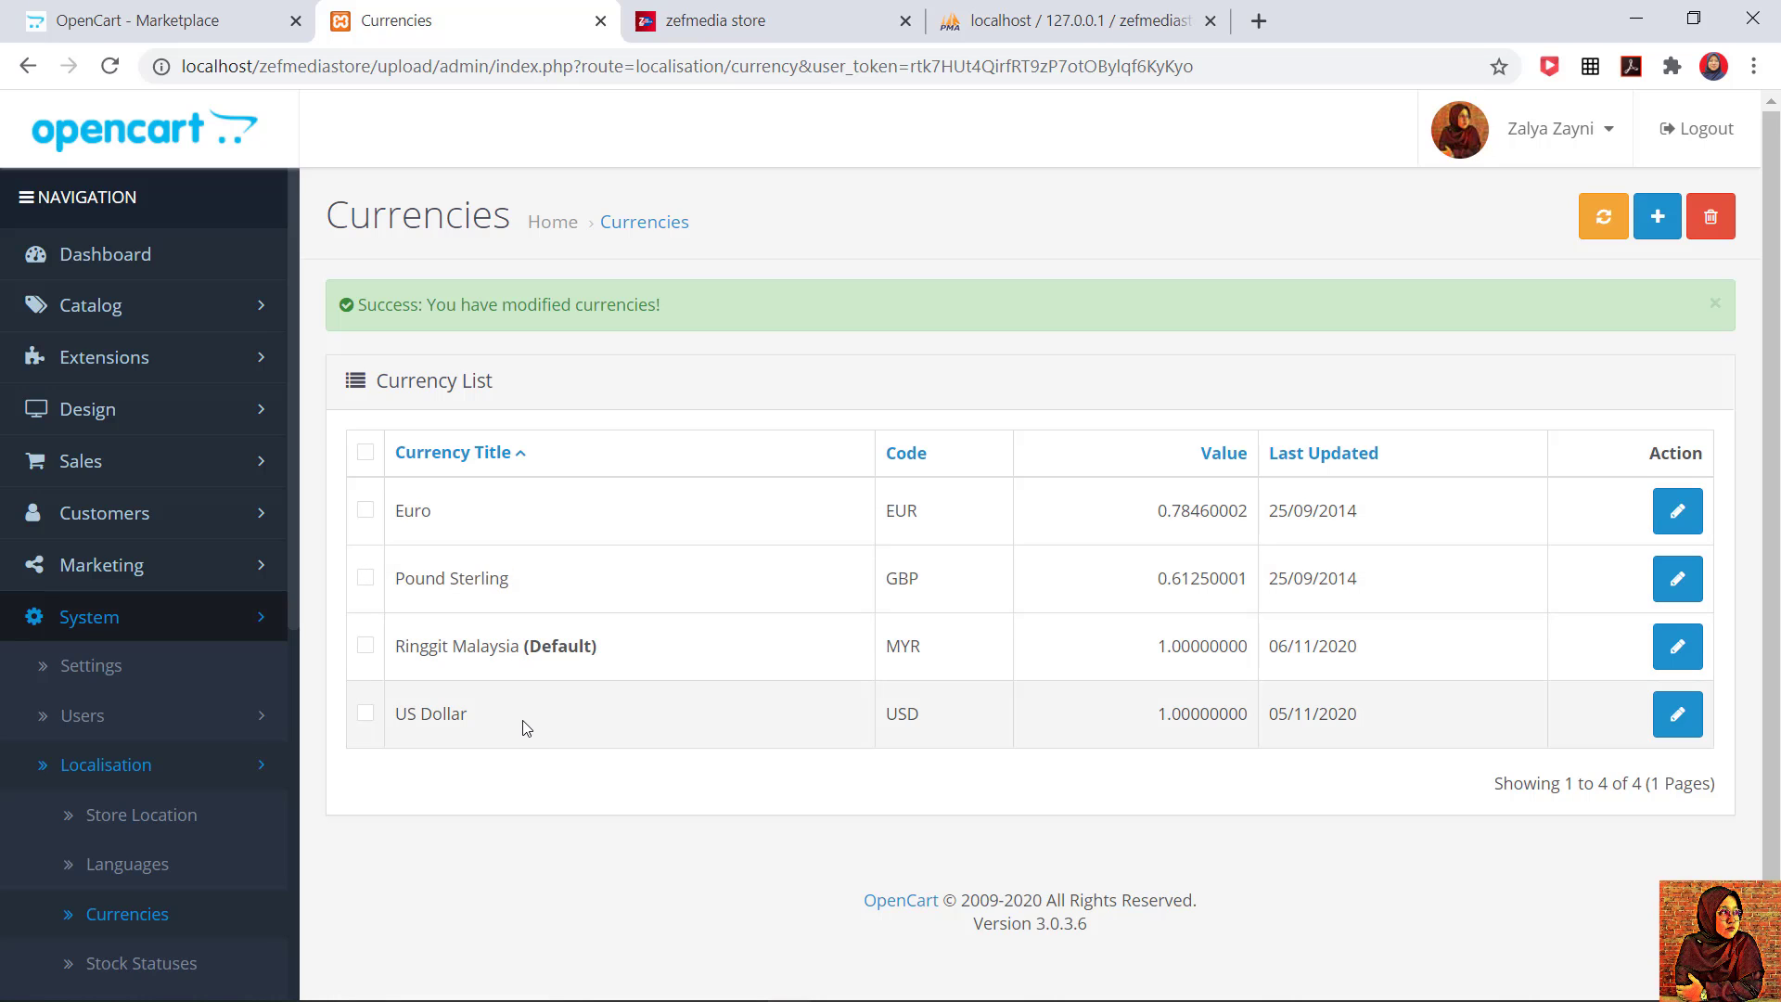
key(ctrl+Tab)
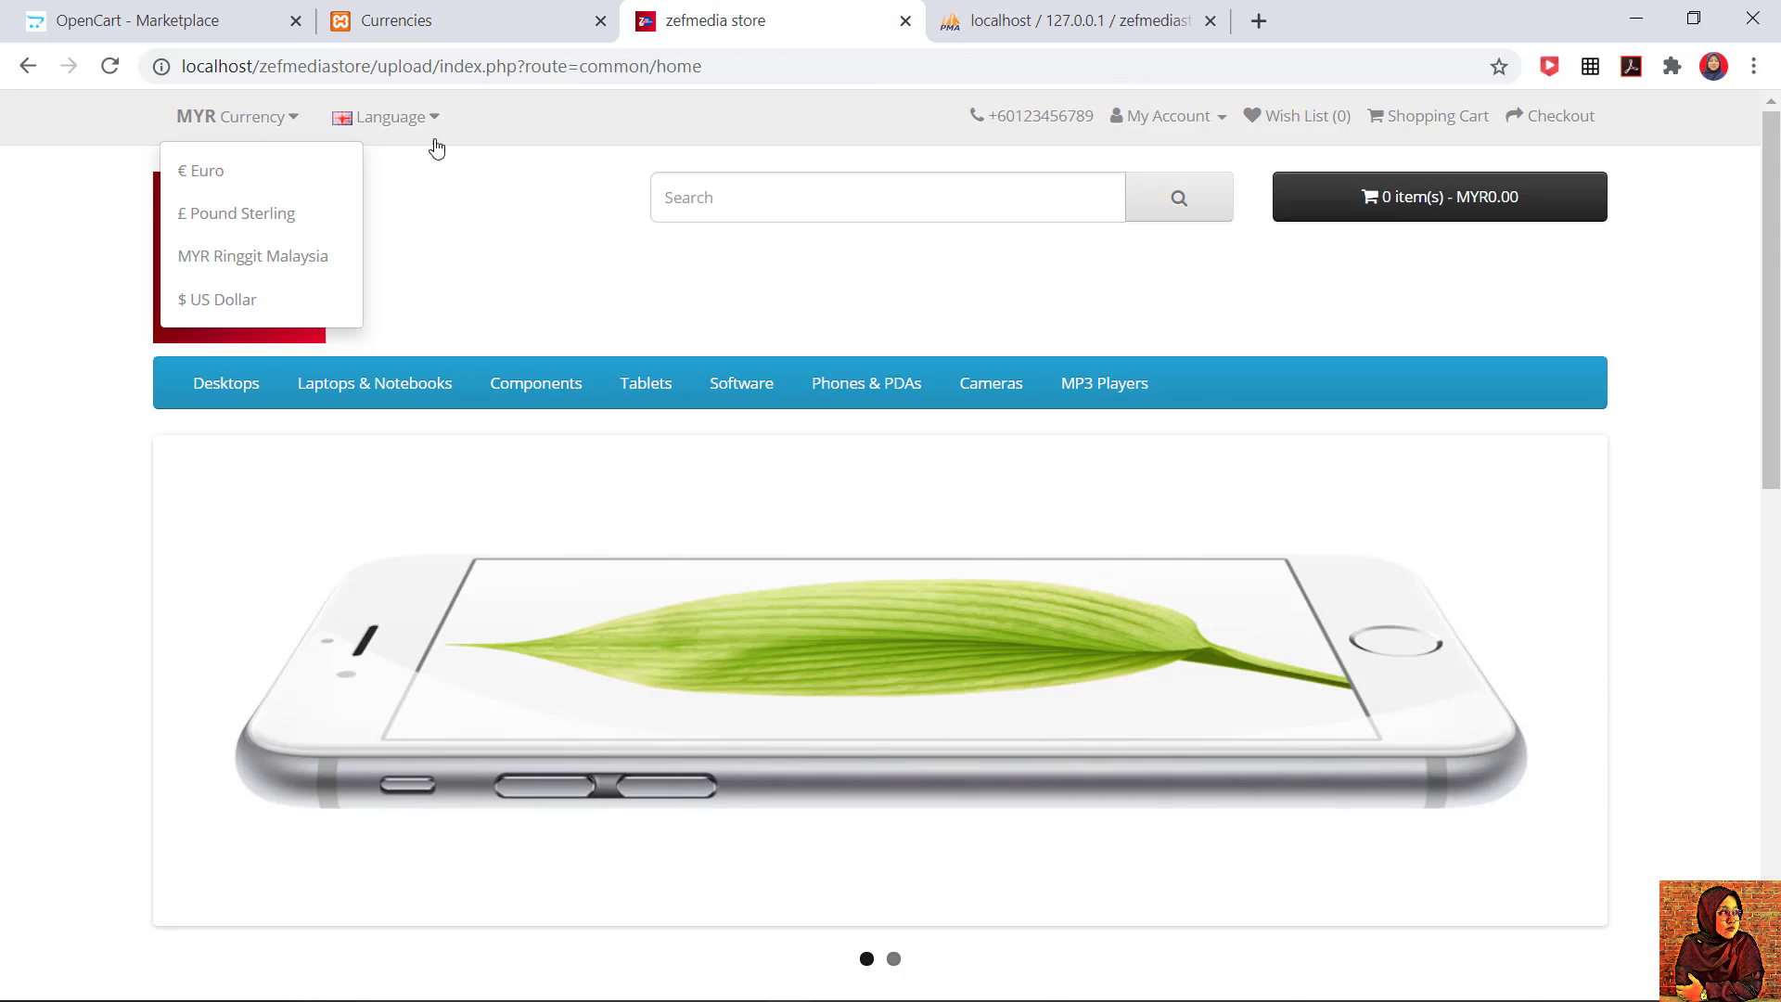
Step: Enlarge the storefront page to 150% and examine the featured products' prices in Ringgit Malaysia
click(478, 272)
scroll(542, 279, down, 7)
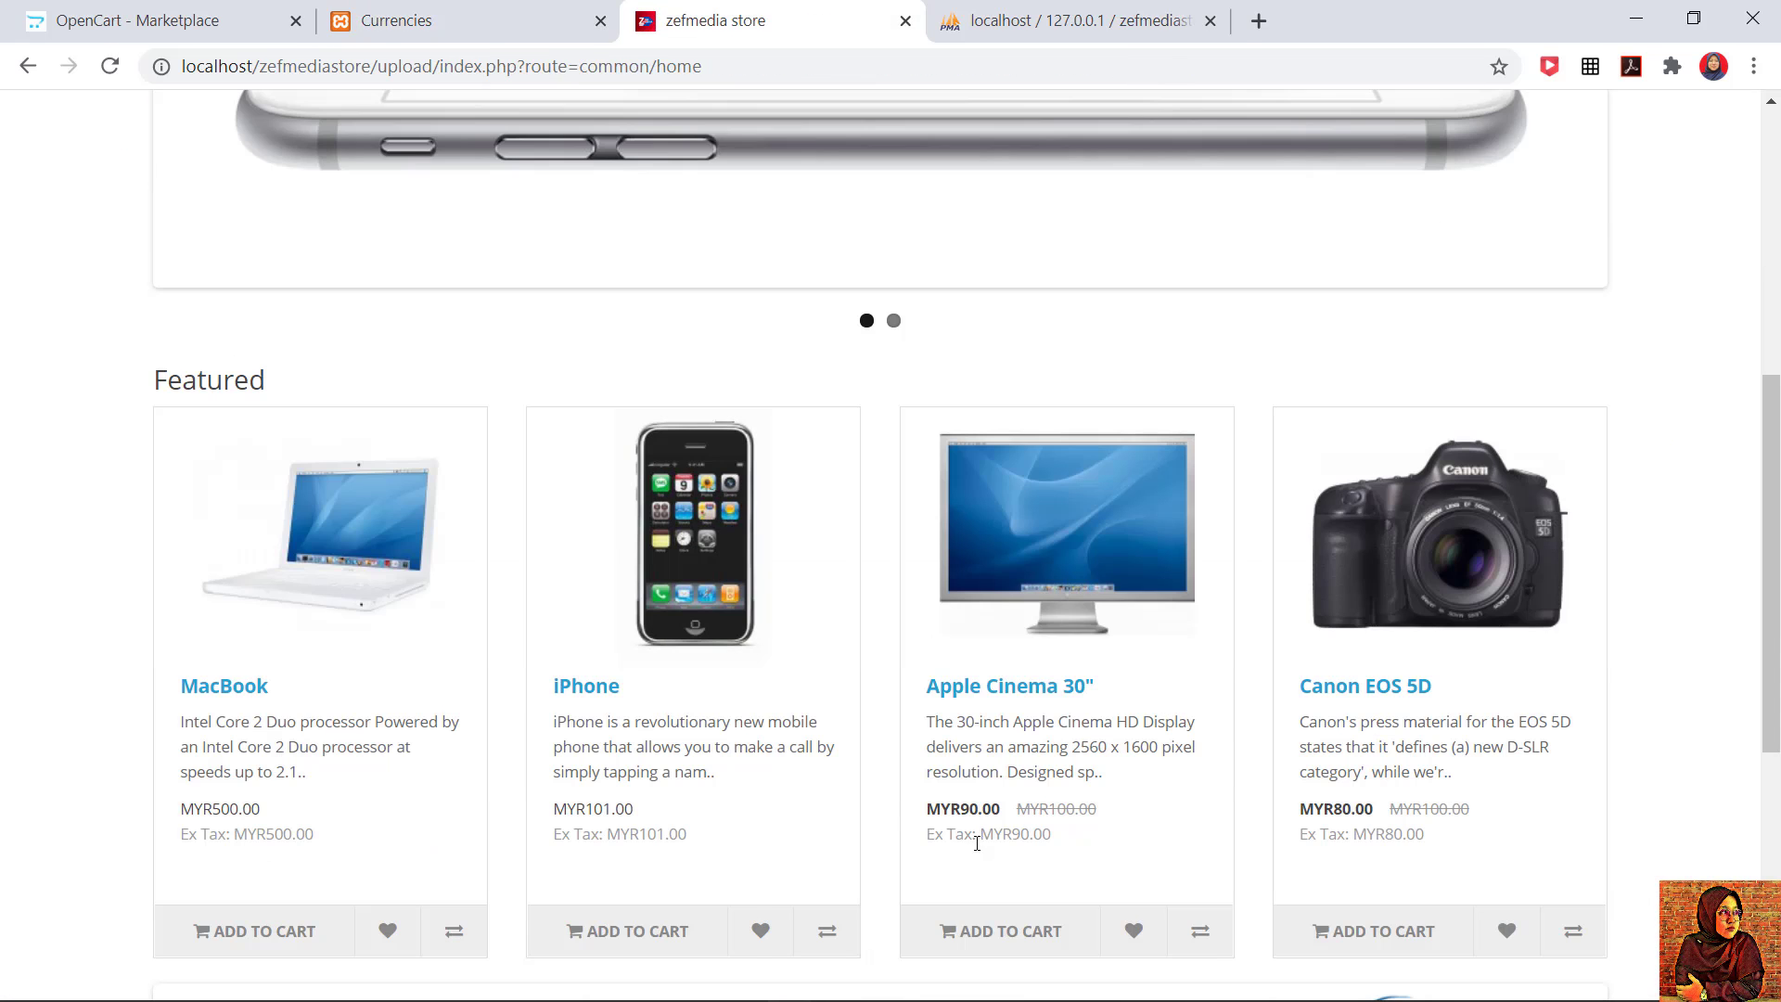
key(ctrl+plus)
key(ctrl+plus)
key(ctrl+plus)
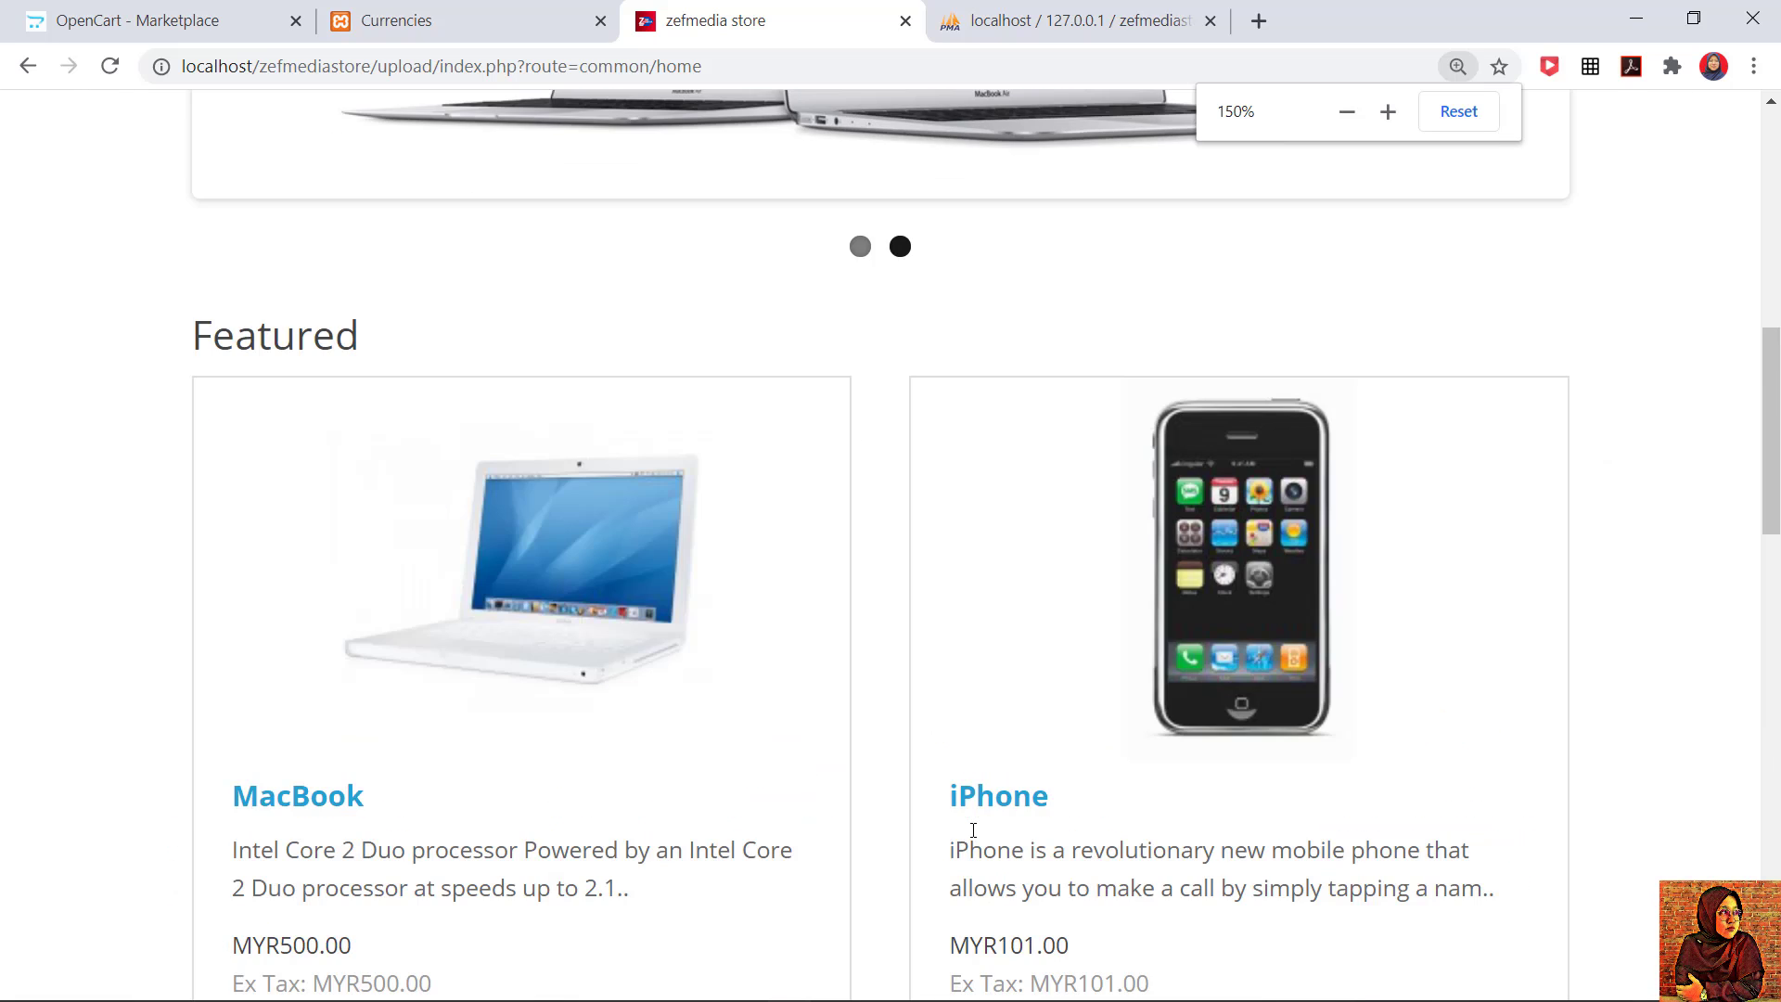
scroll(971, 831, down, 5)
scroll(971, 838, up, 3)
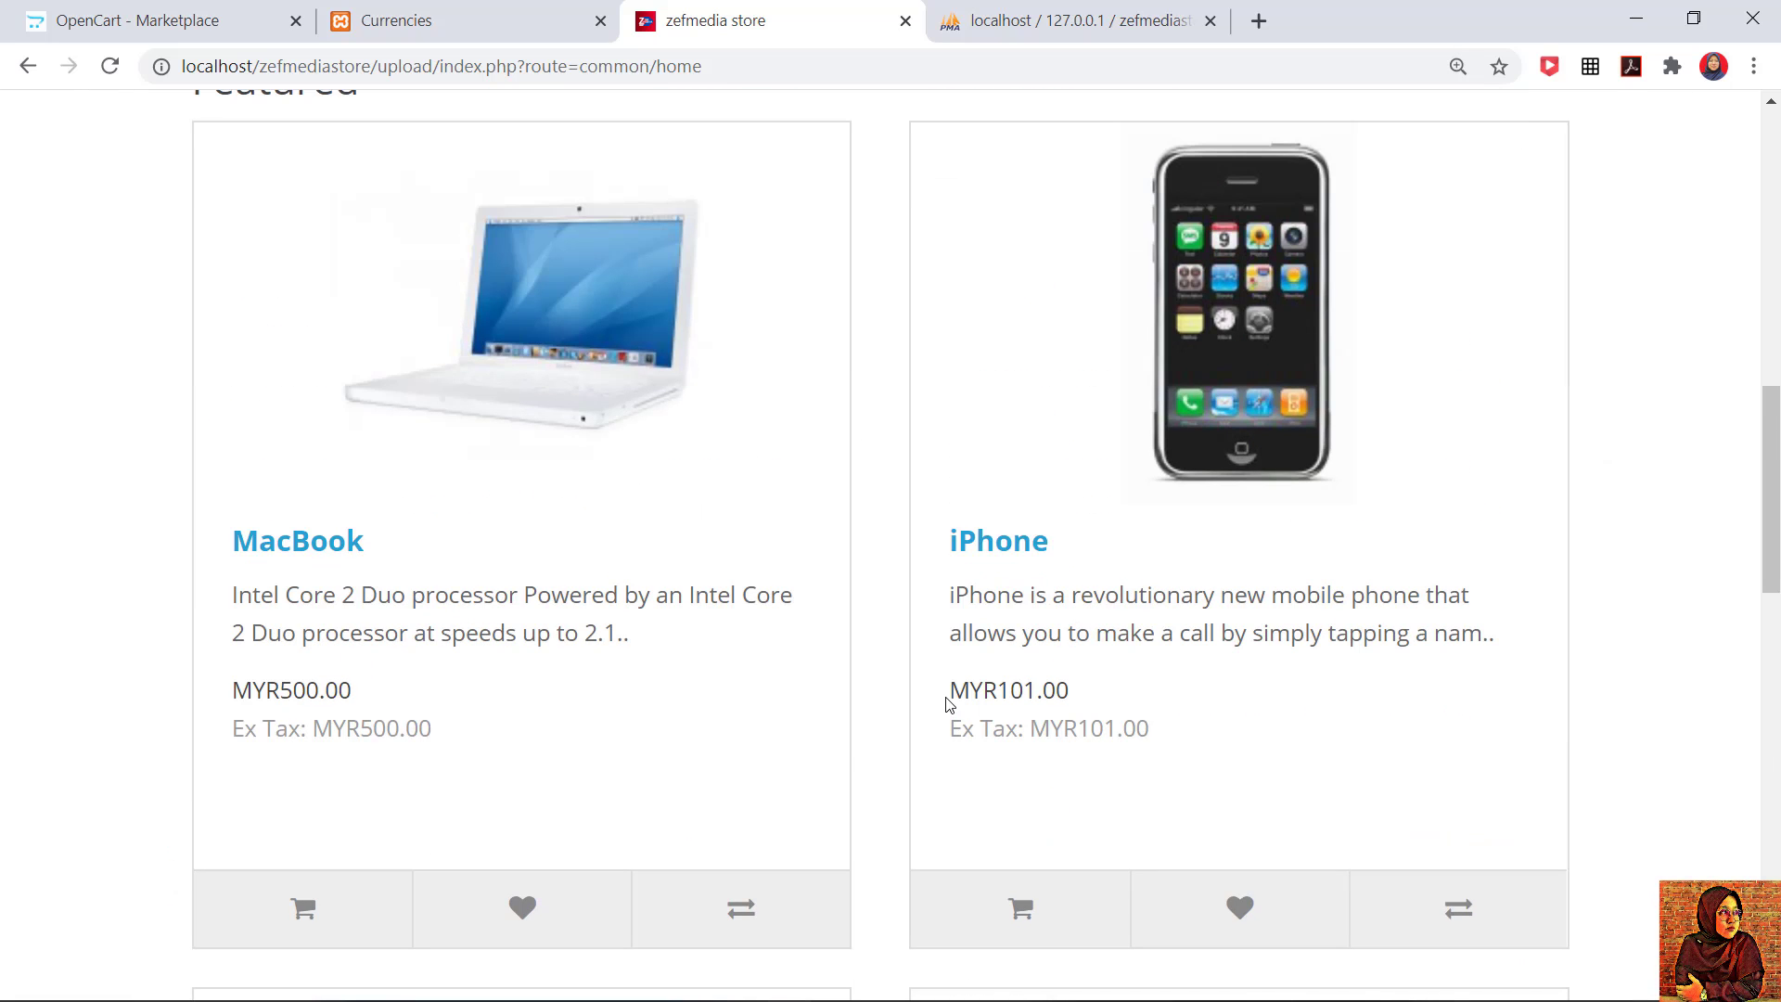
drag(947, 703, 1090, 703)
click(1074, 785)
drag(953, 698, 1071, 694)
click(1067, 694)
Step: Switch the storefront currency to US Dollar and examine the featured products' prices
scroll(843, 767, up, 10)
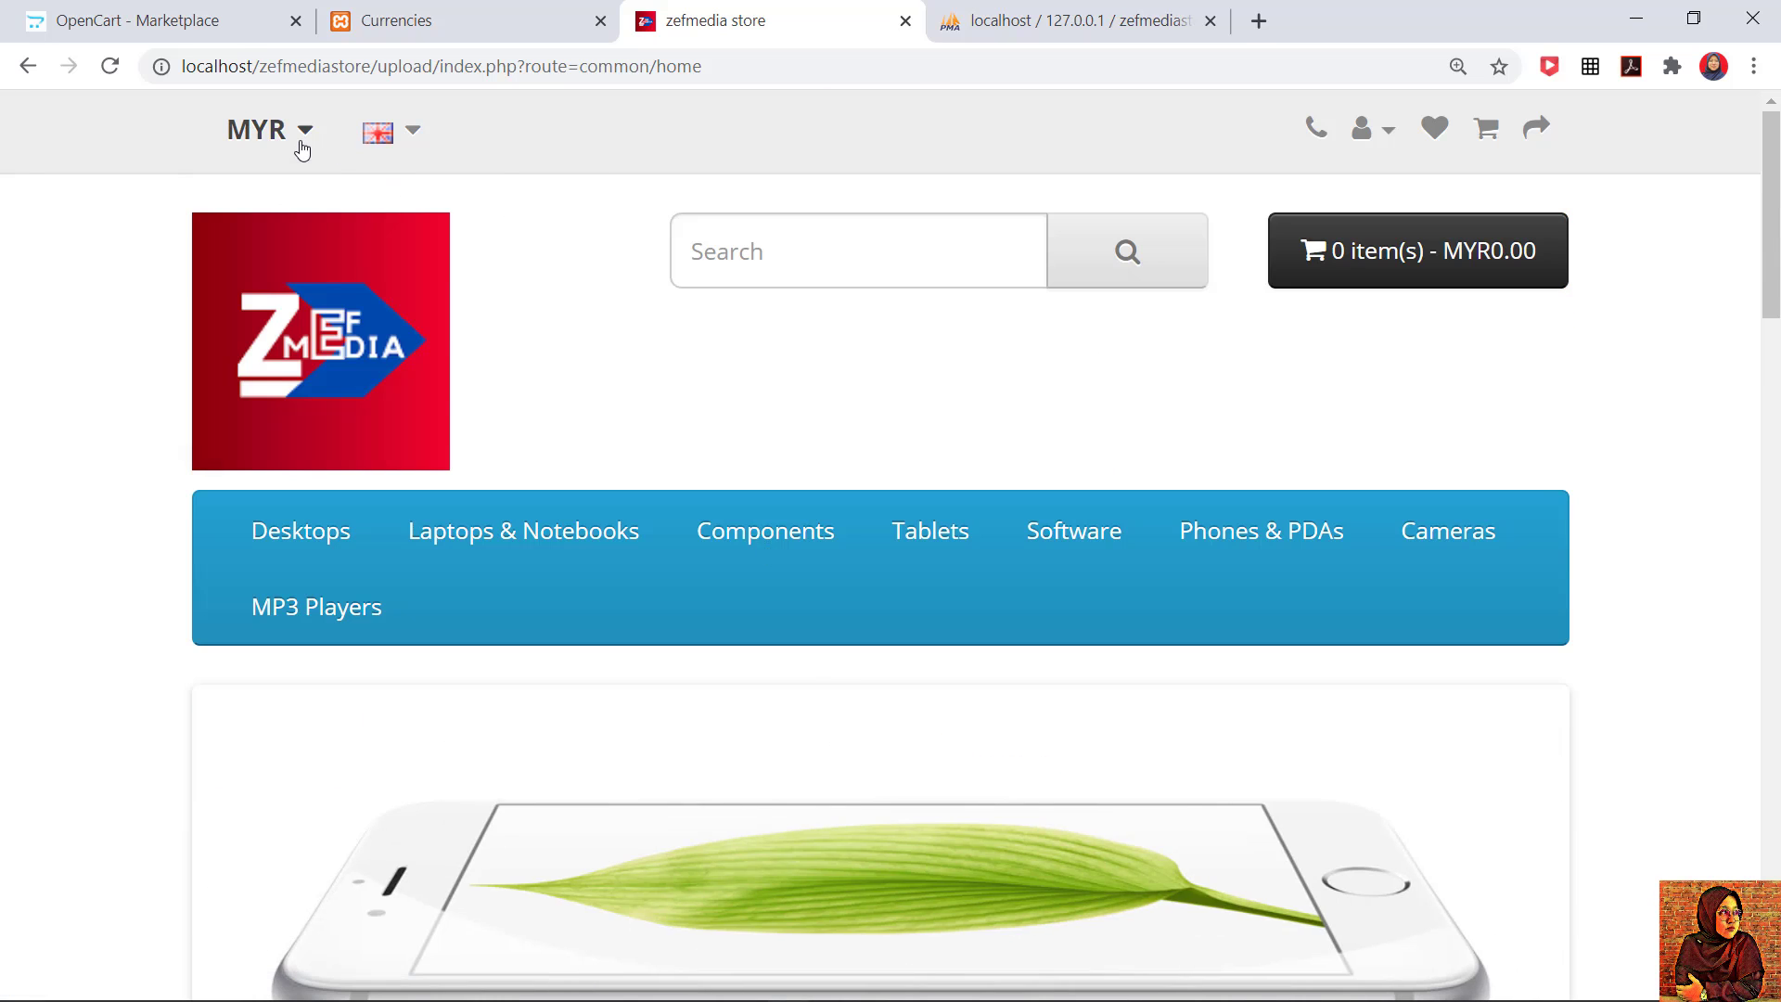
click(298, 139)
click(385, 408)
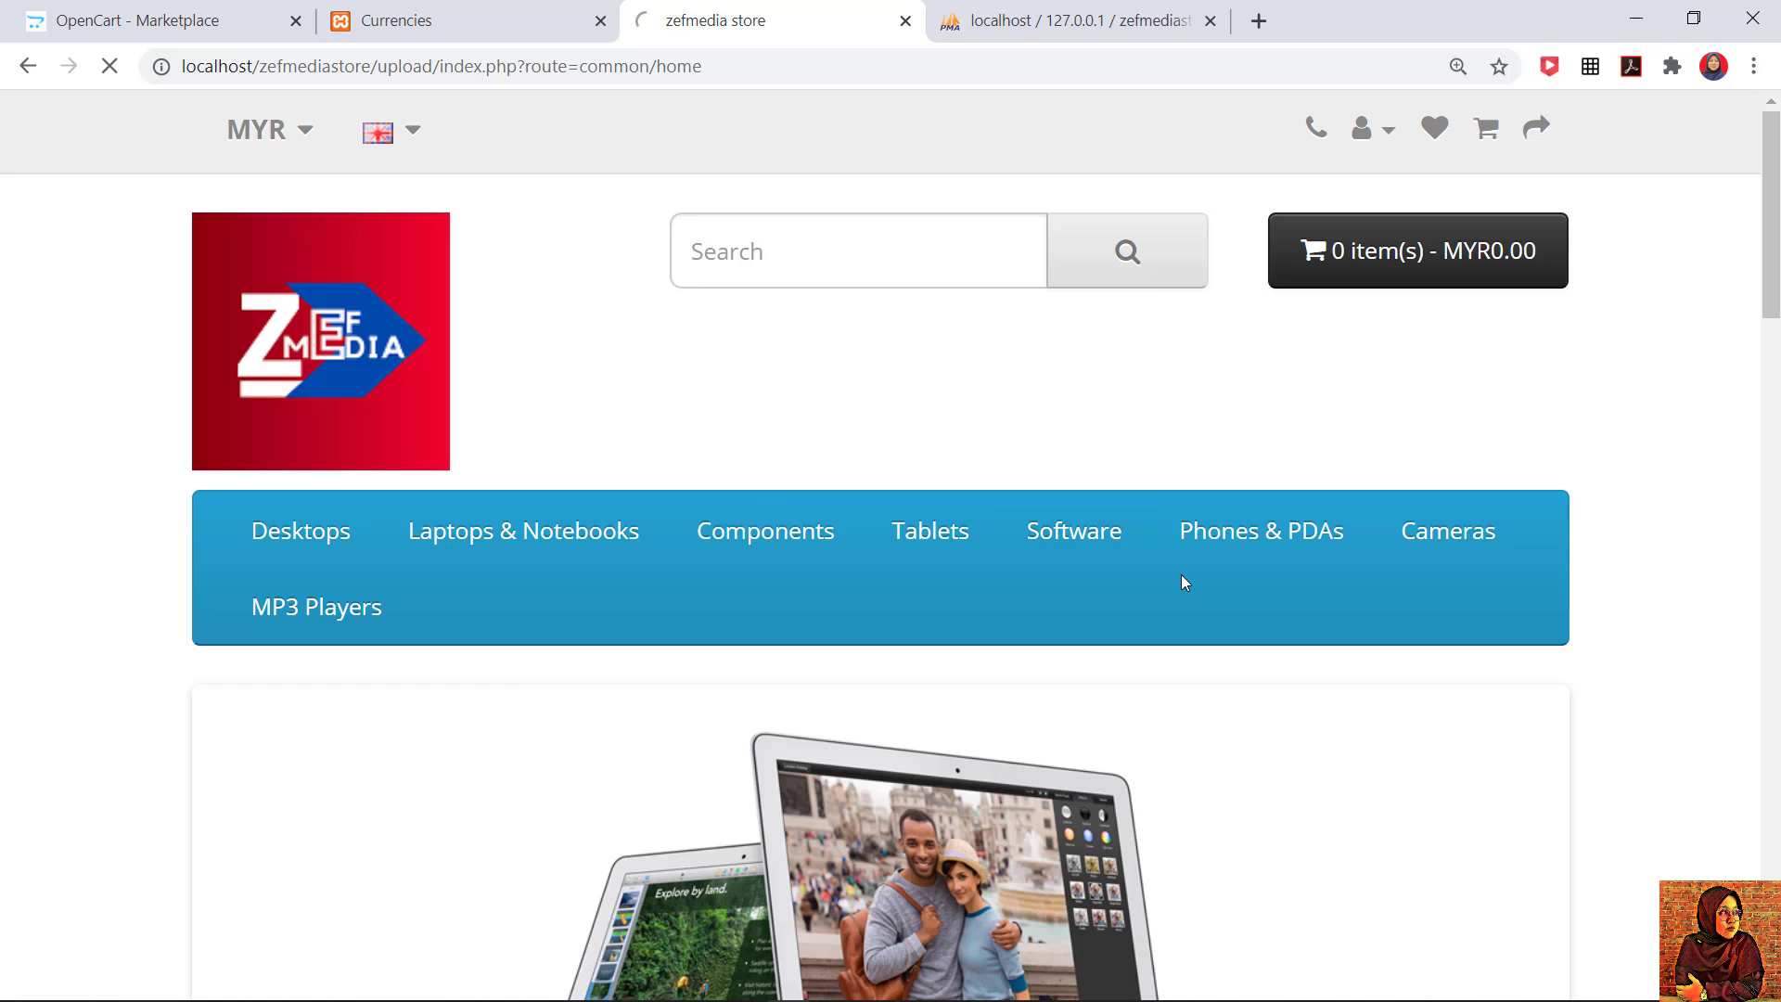
scroll(733, 706, down, 10)
scroll(734, 705, down, 4)
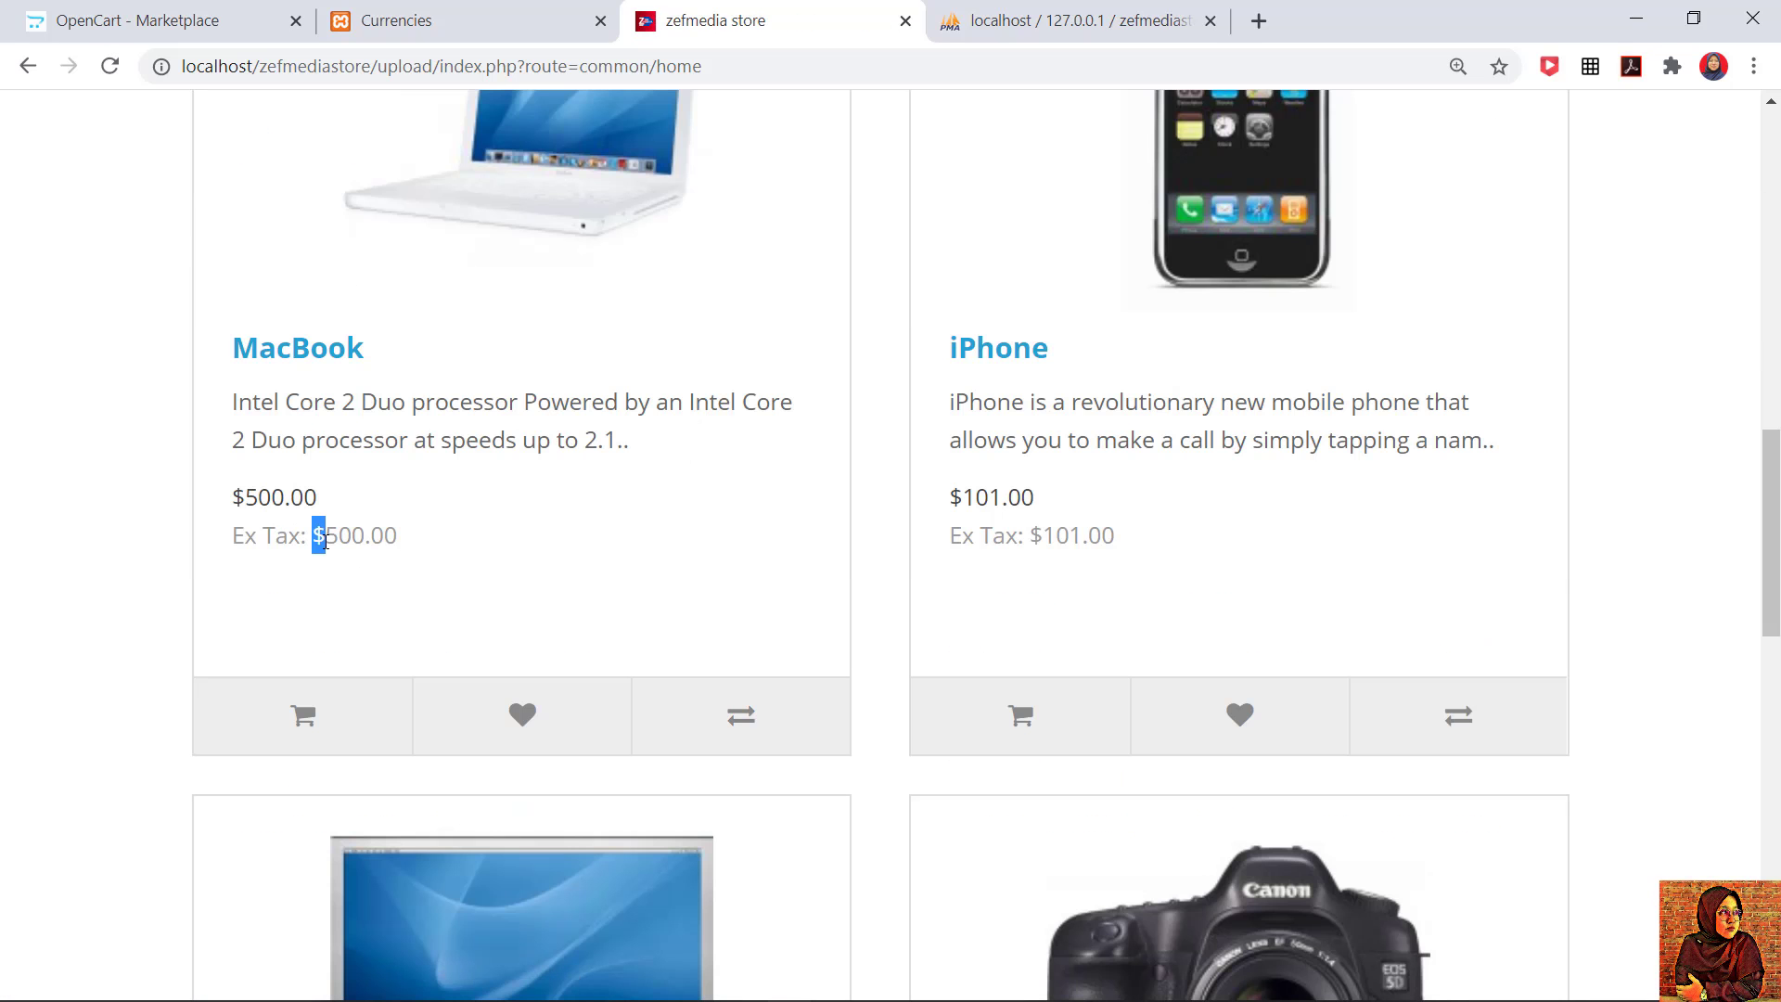
scroll(950, 588, down, 6)
Step: Switch the storefront currency to Pound Sterling and examine the featured products' prices
scroll(1016, 696, up, 20)
click(258, 132)
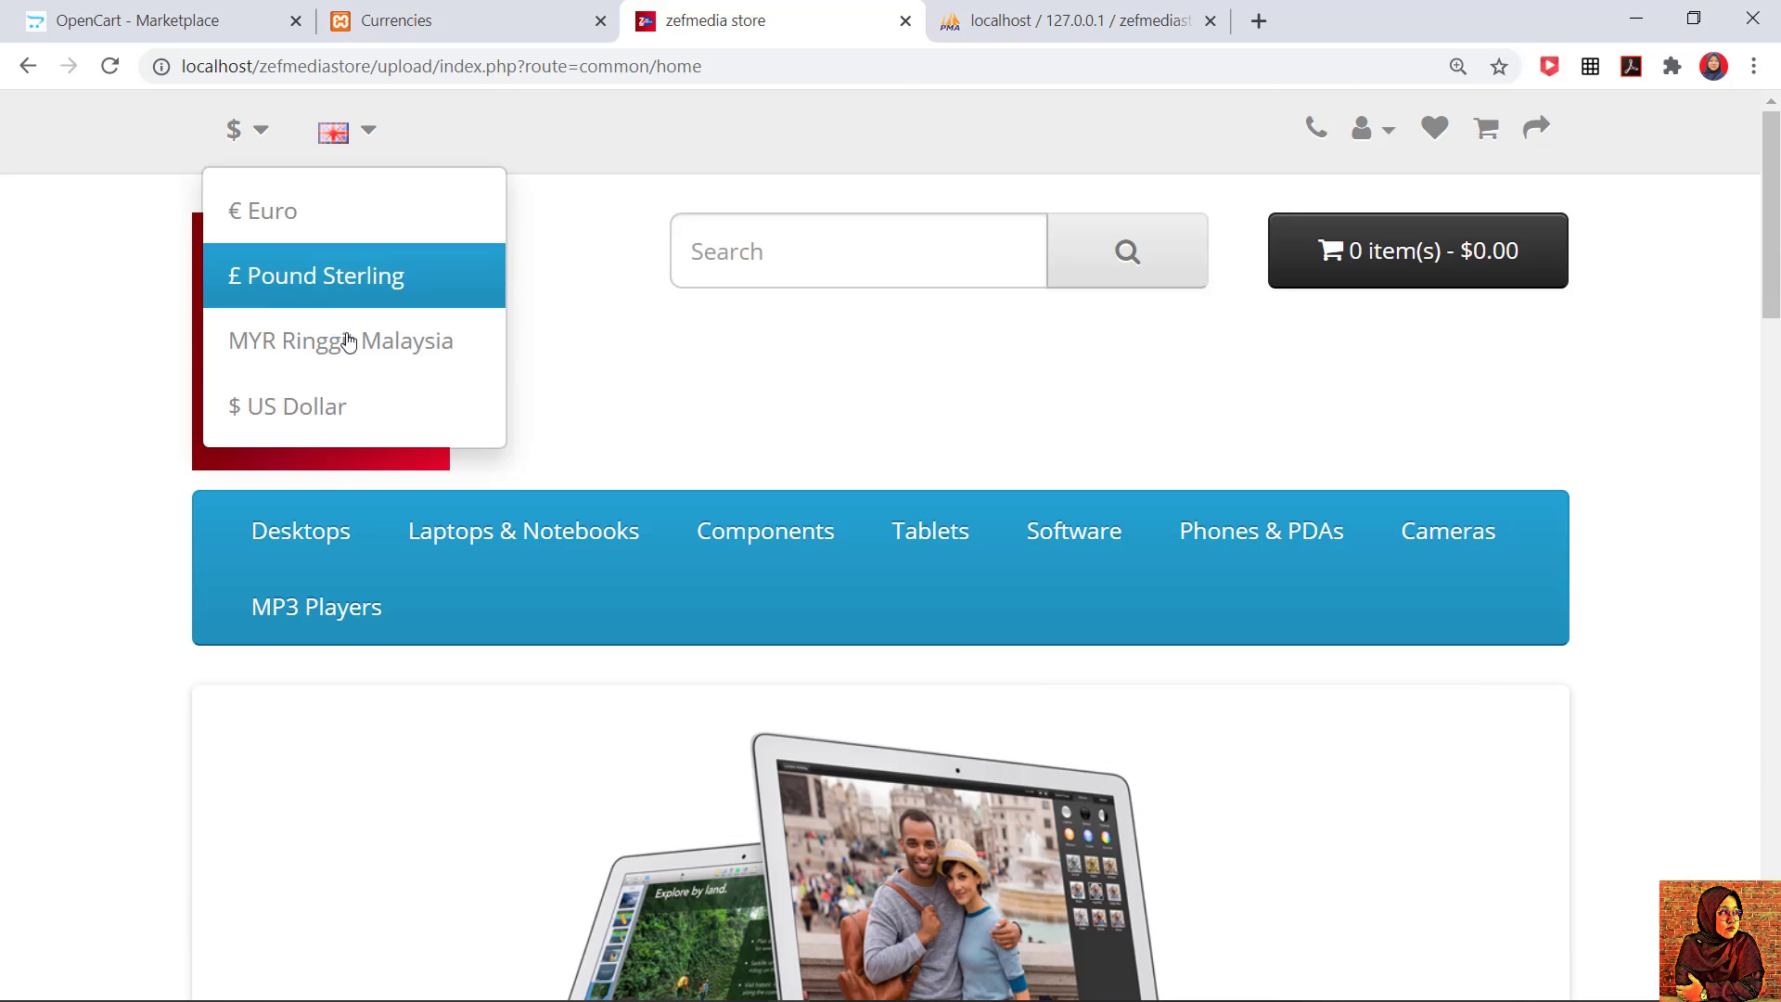
click(385, 280)
mouse_move(362, 649)
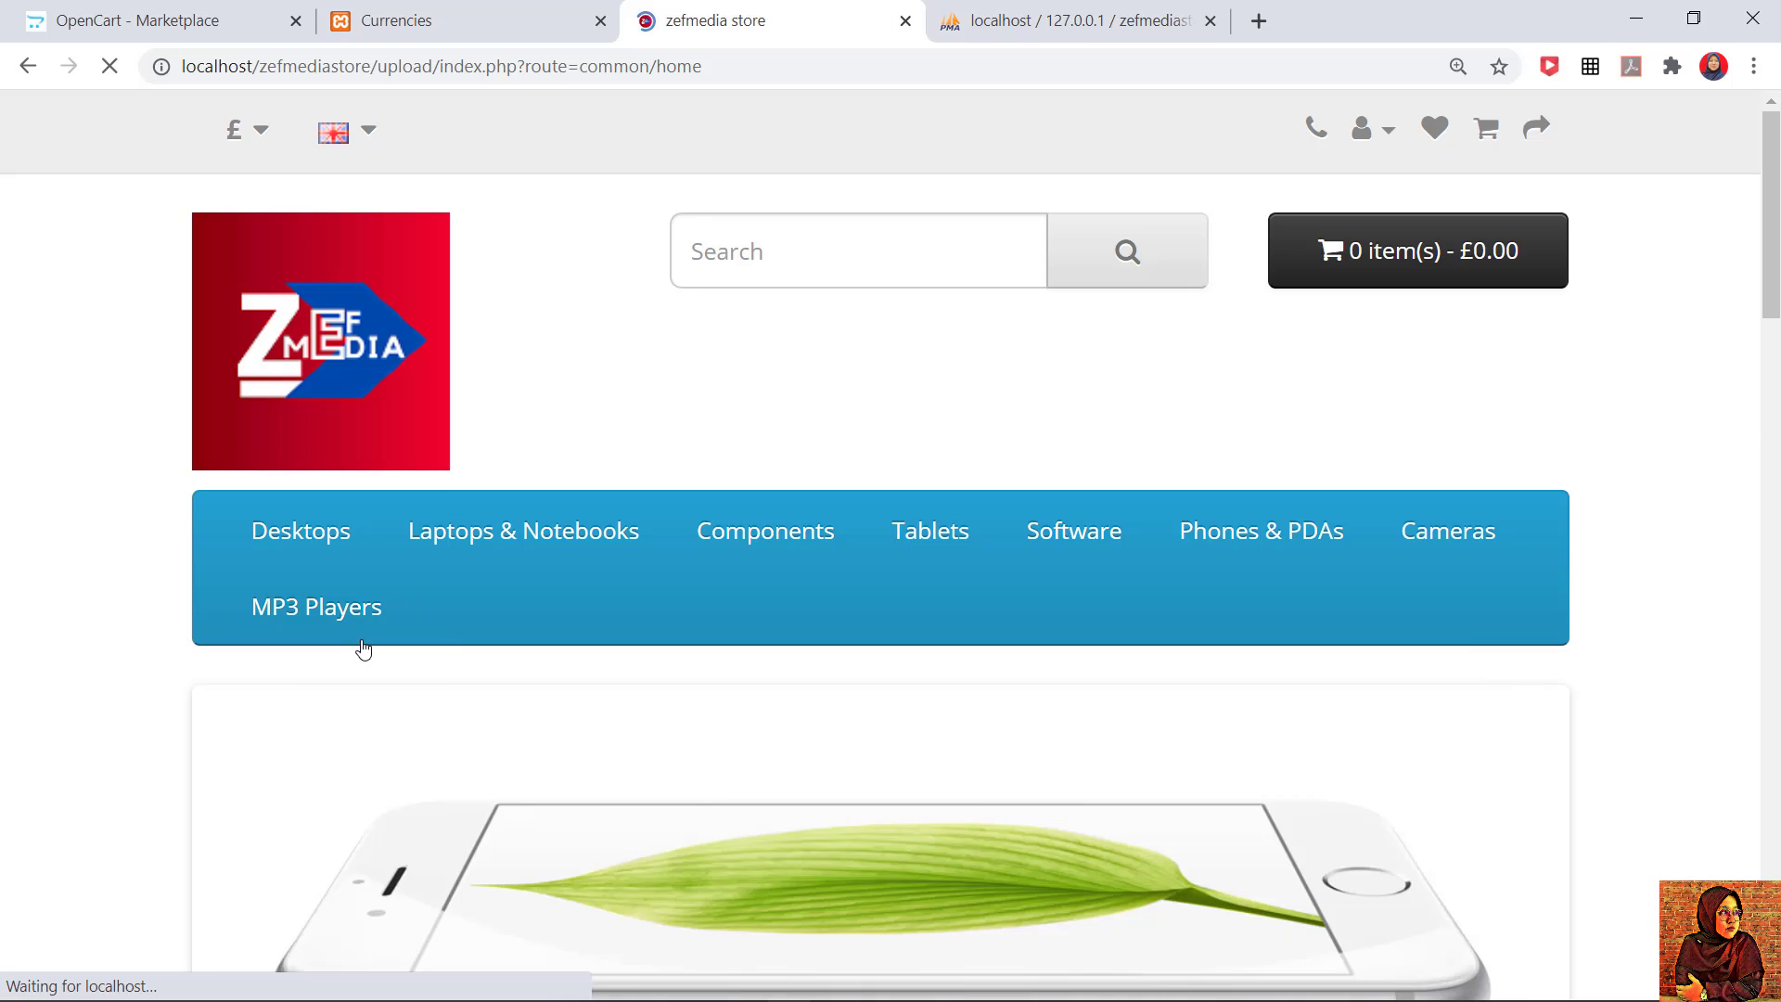
scroll(5, 555, down, 5)
scroll(4, 553, down, 8)
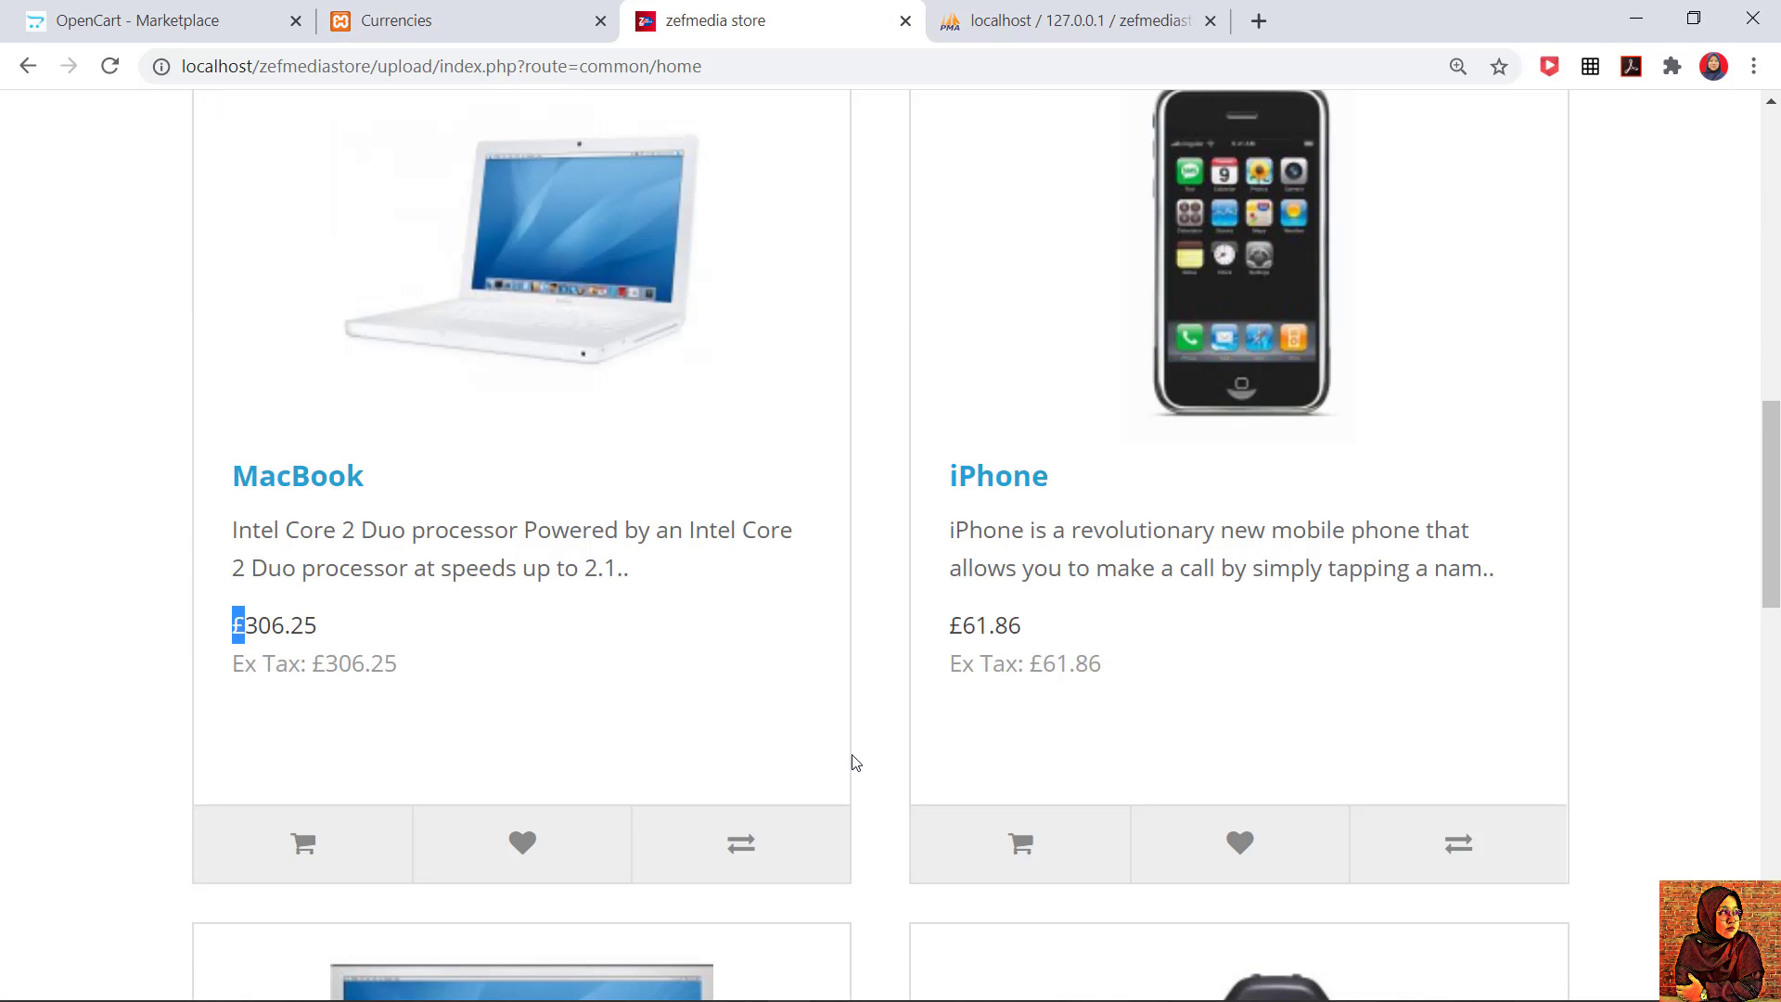
scroll(1012, 802, down, 8)
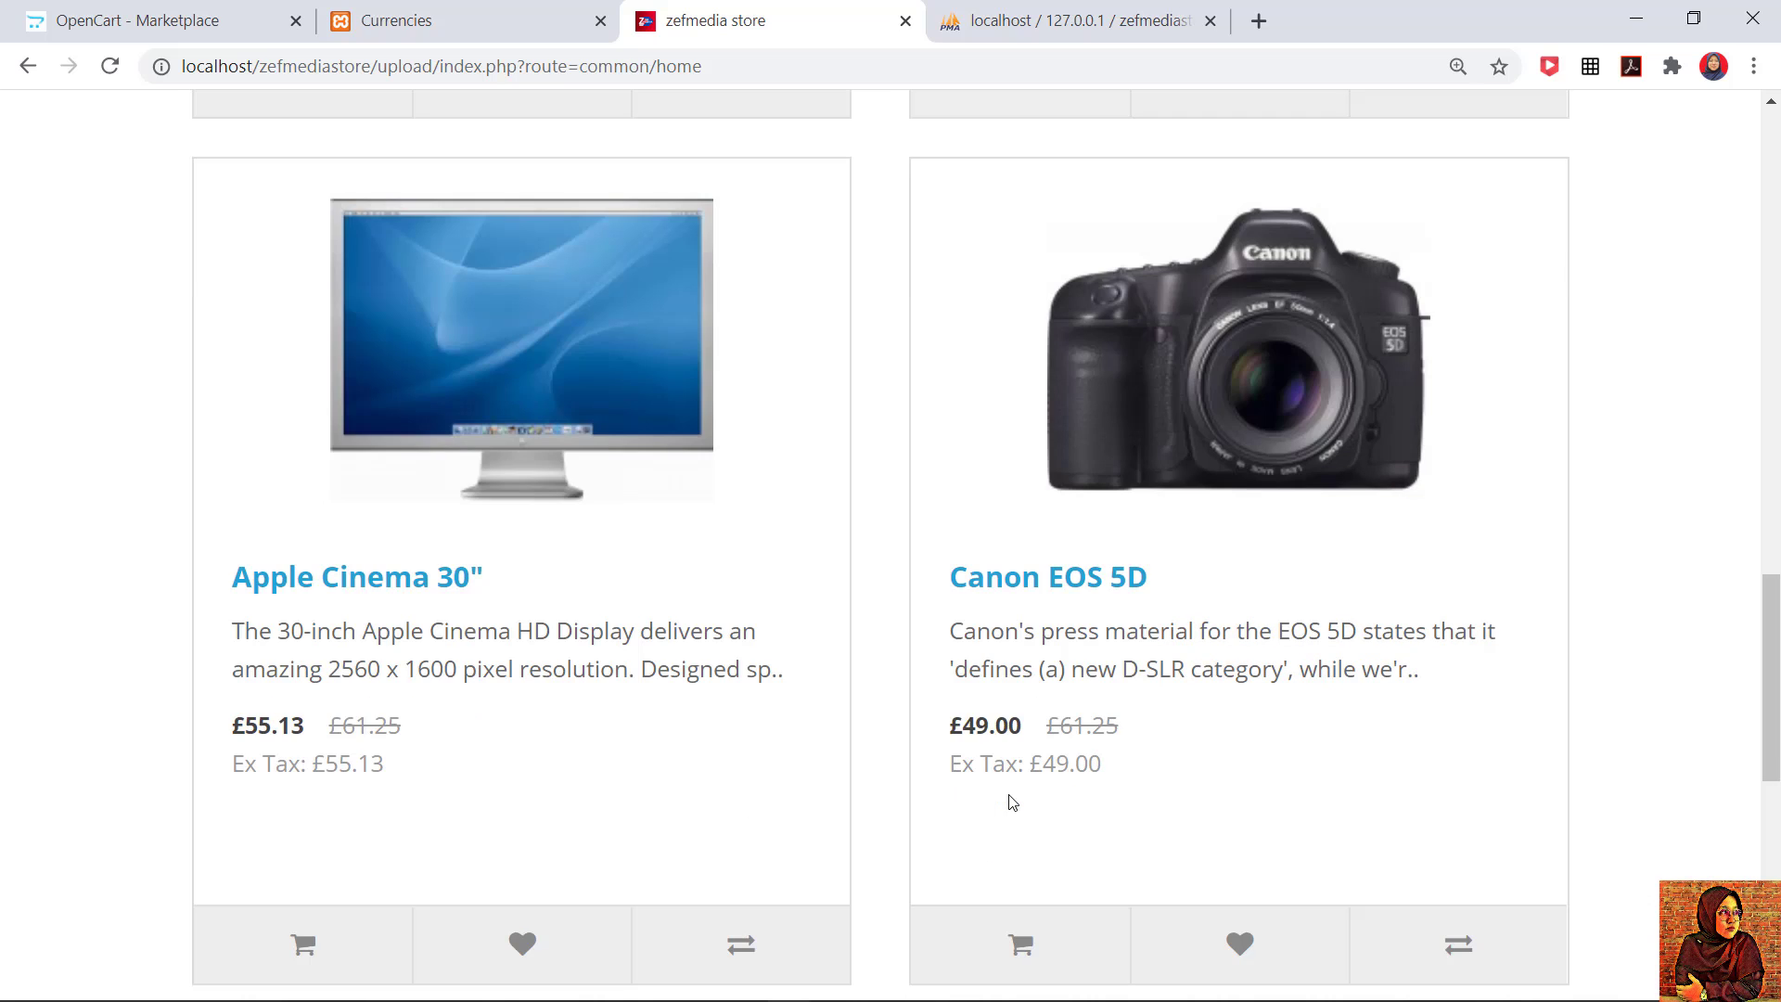
Step: Switch the storefront currency back to Ringgit Malaysia
scroll(1012, 802, up, 20)
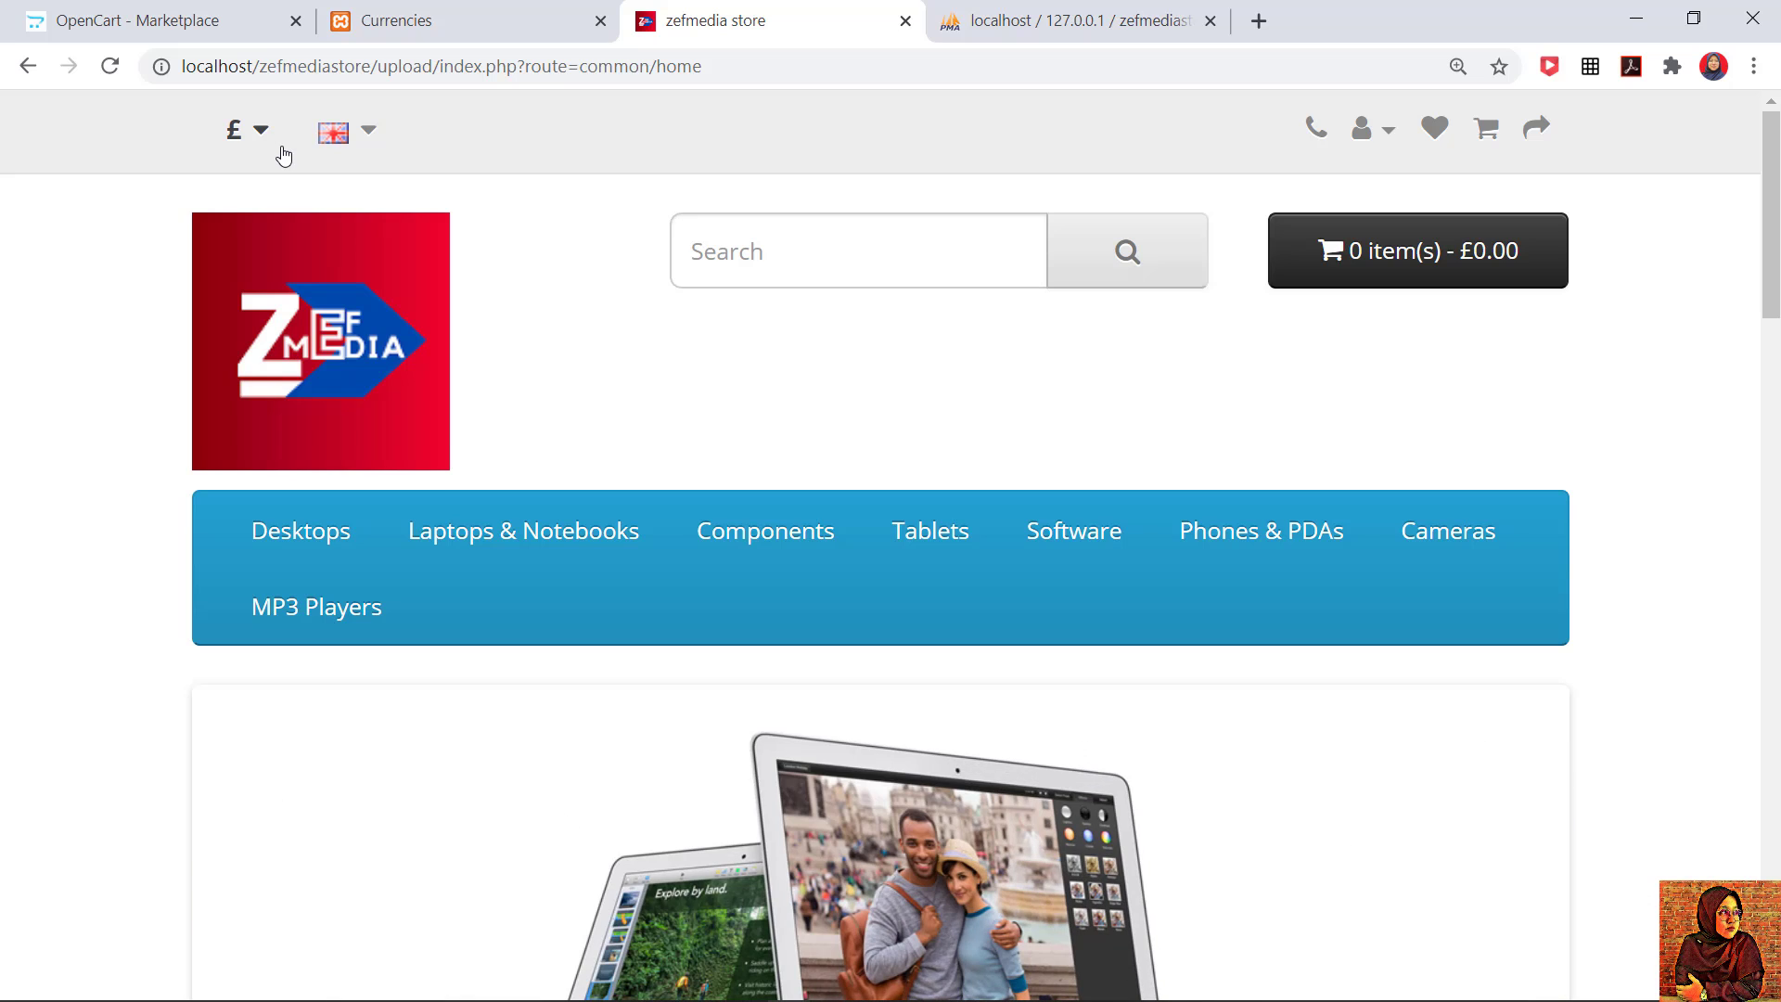
click(269, 139)
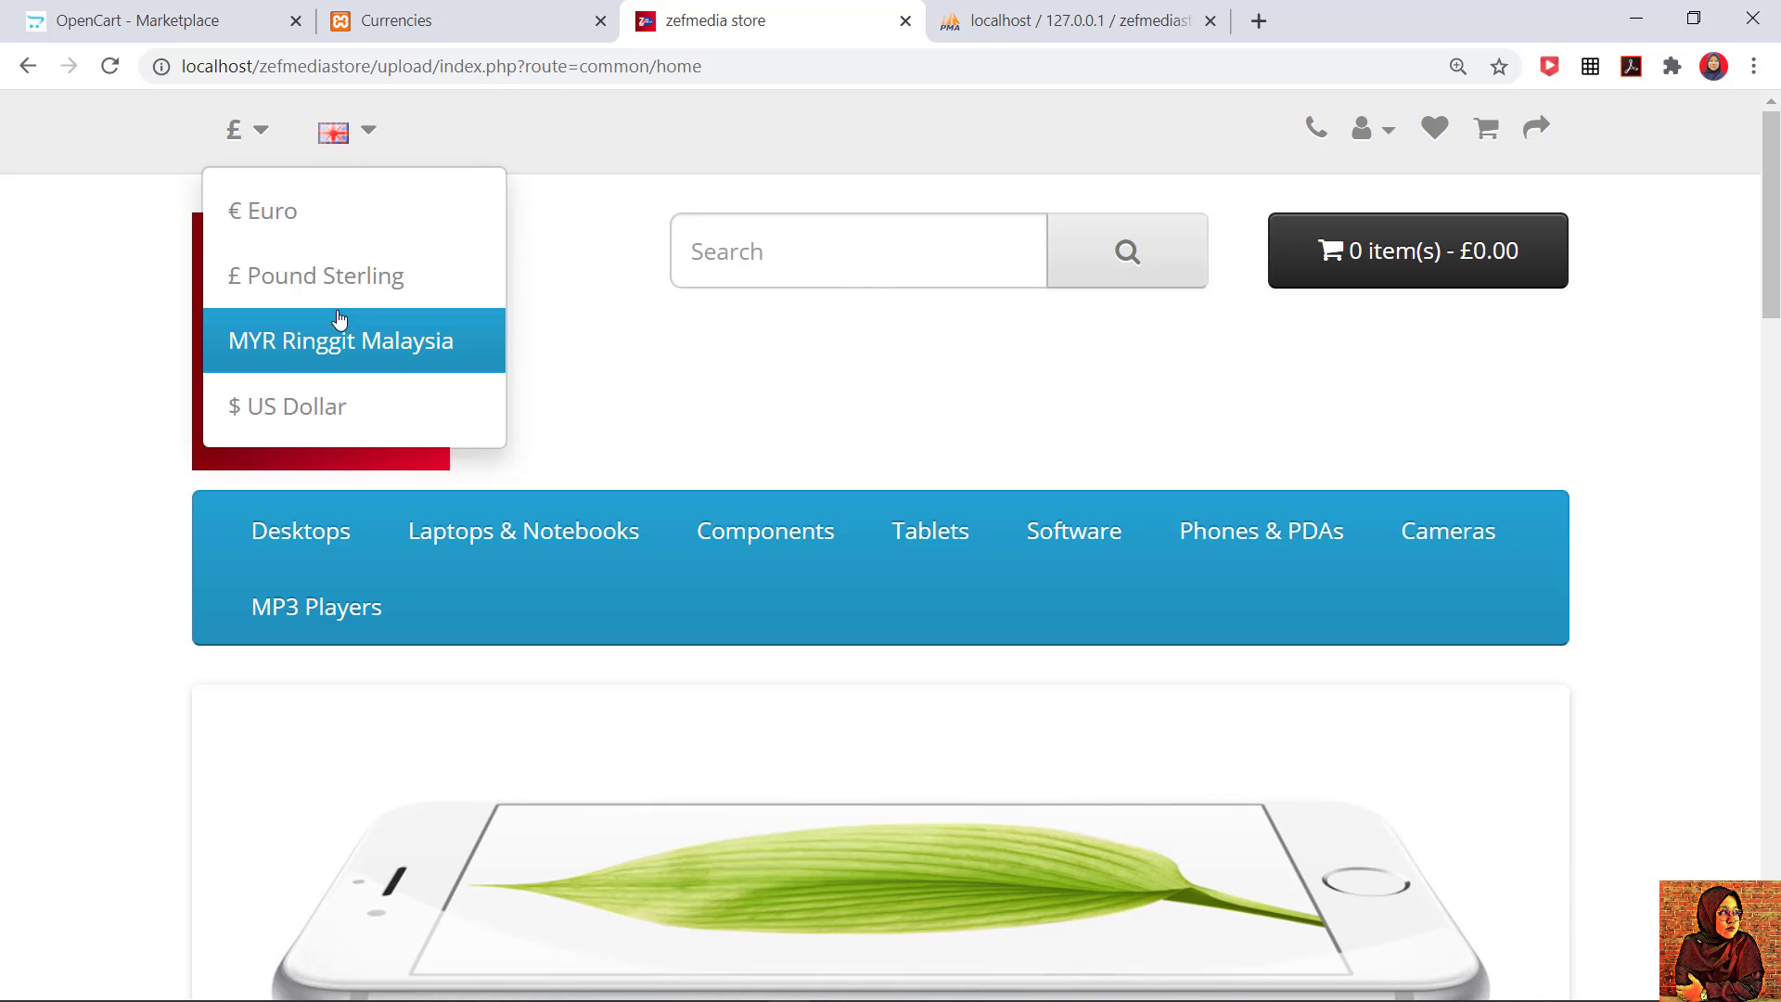
click(396, 349)
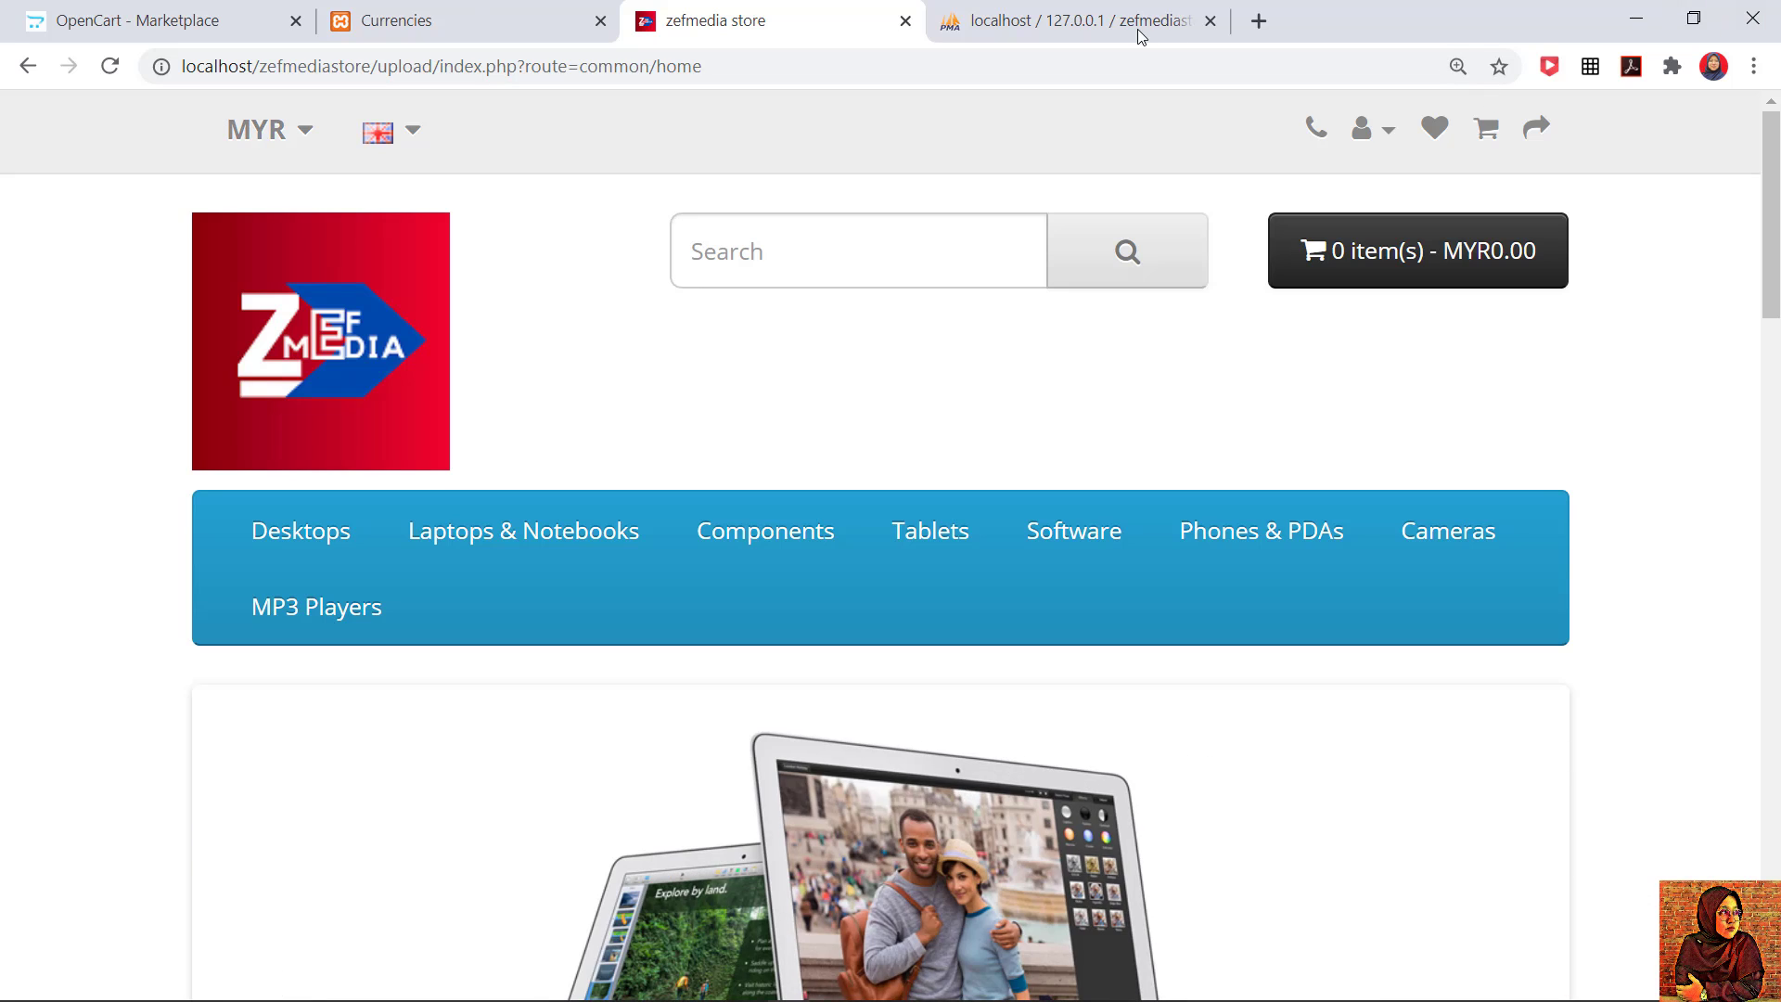
Step: Search Google in a new browser tab for "myr to usd"
click(1258, 20)
click(304, 69)
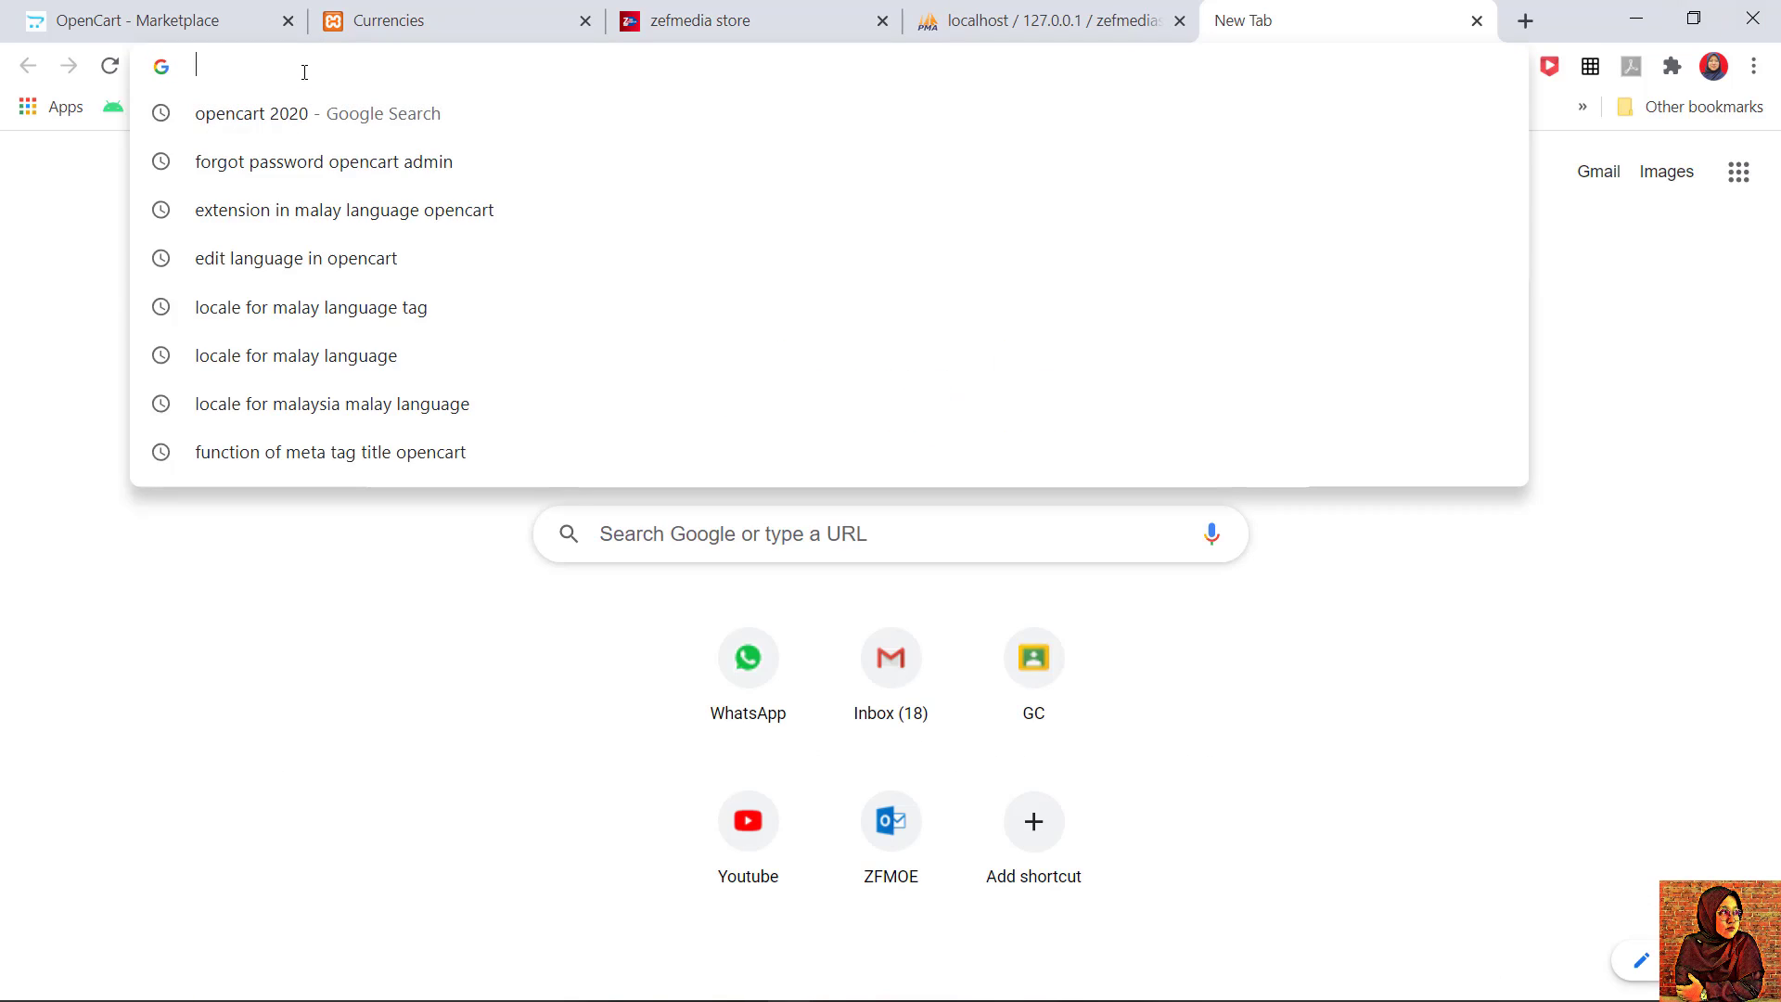
text(my)
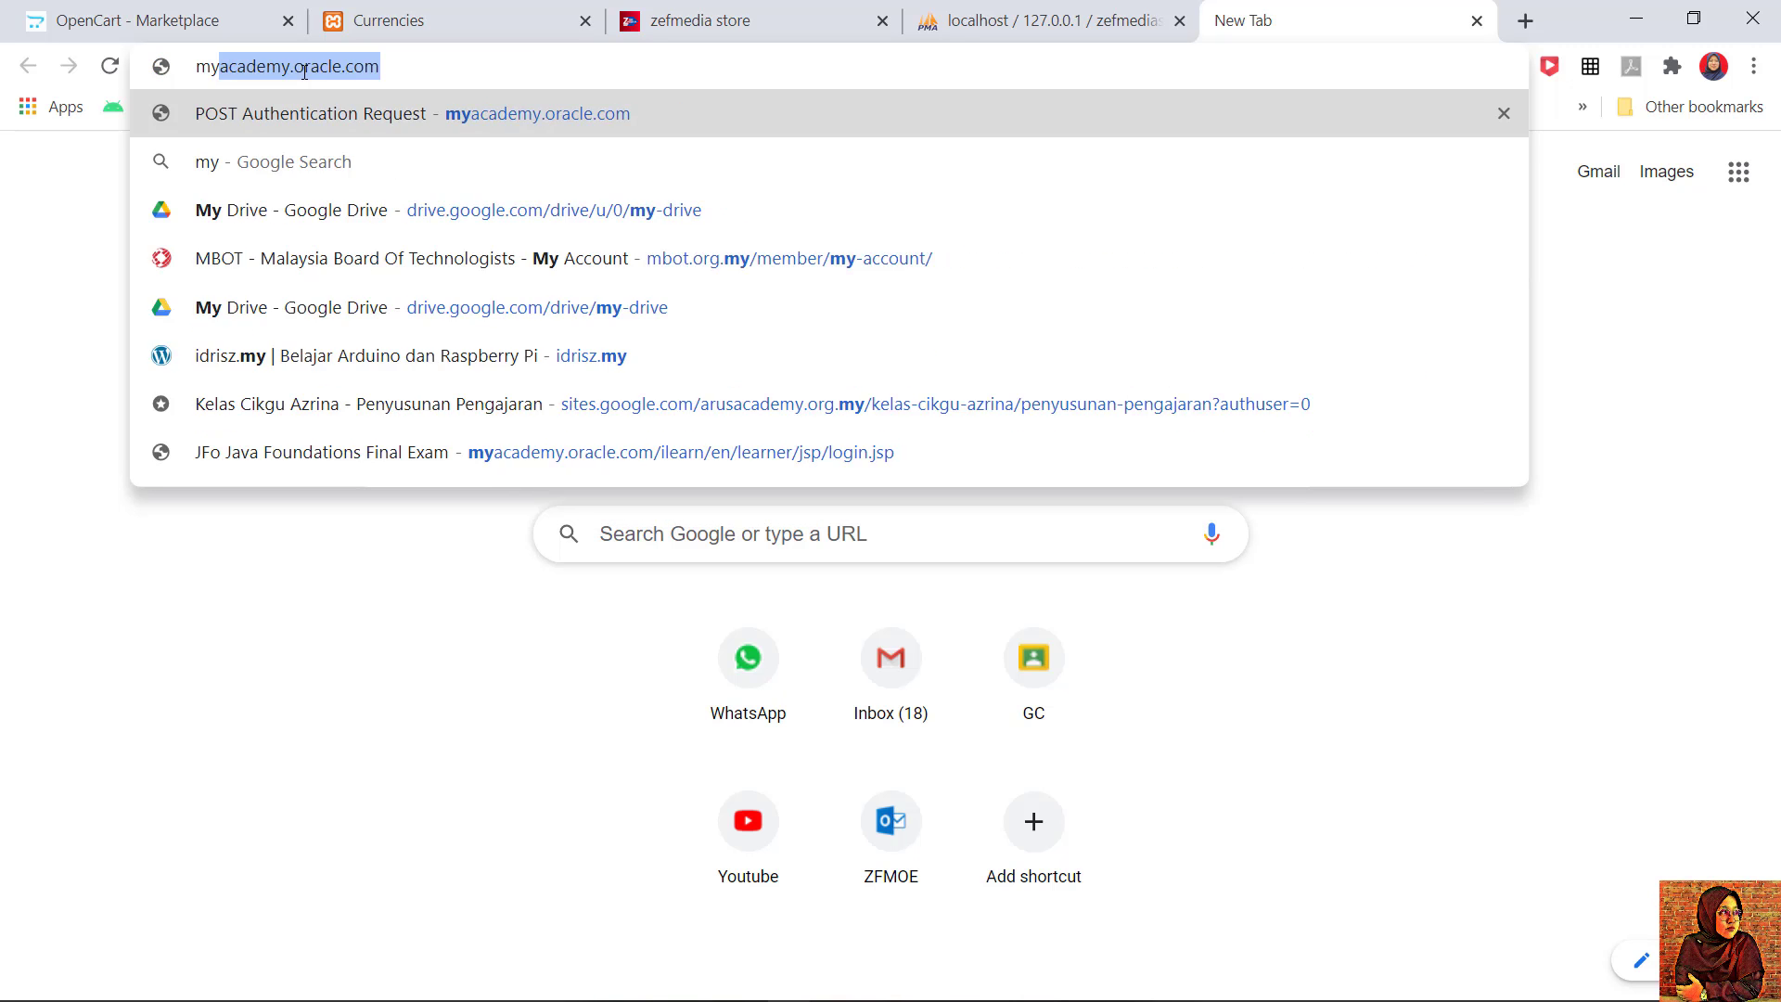
text(r to)
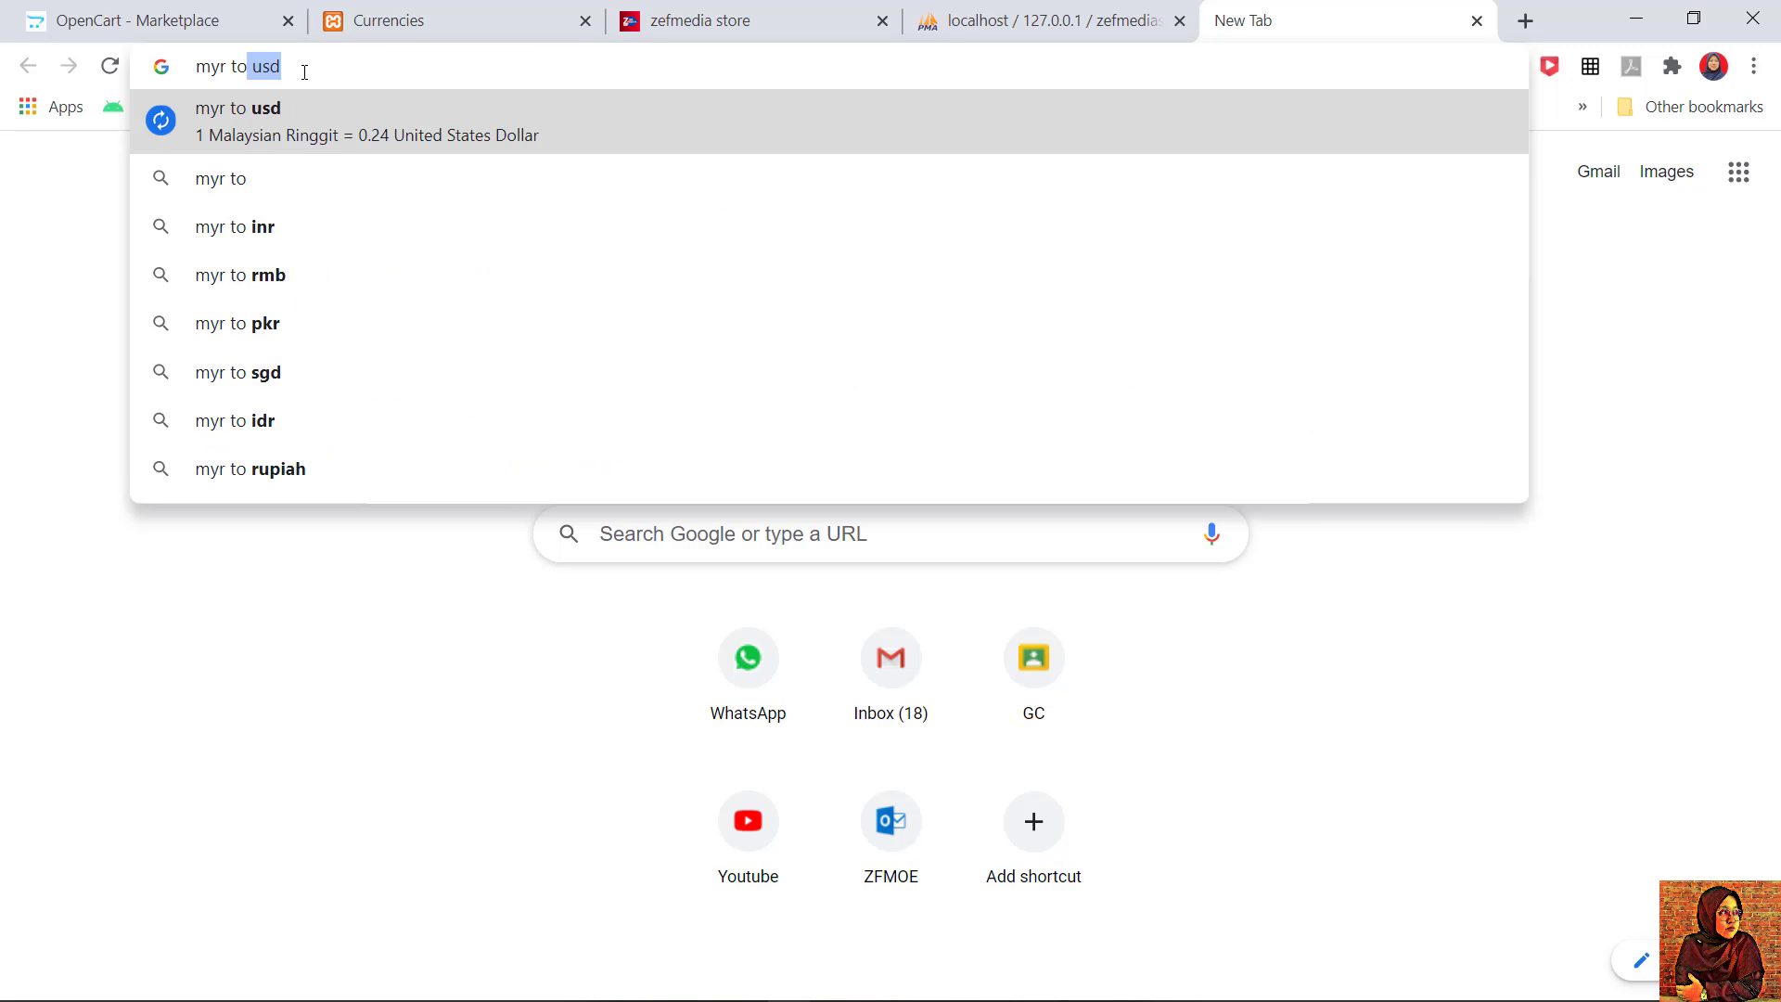
key(Return)
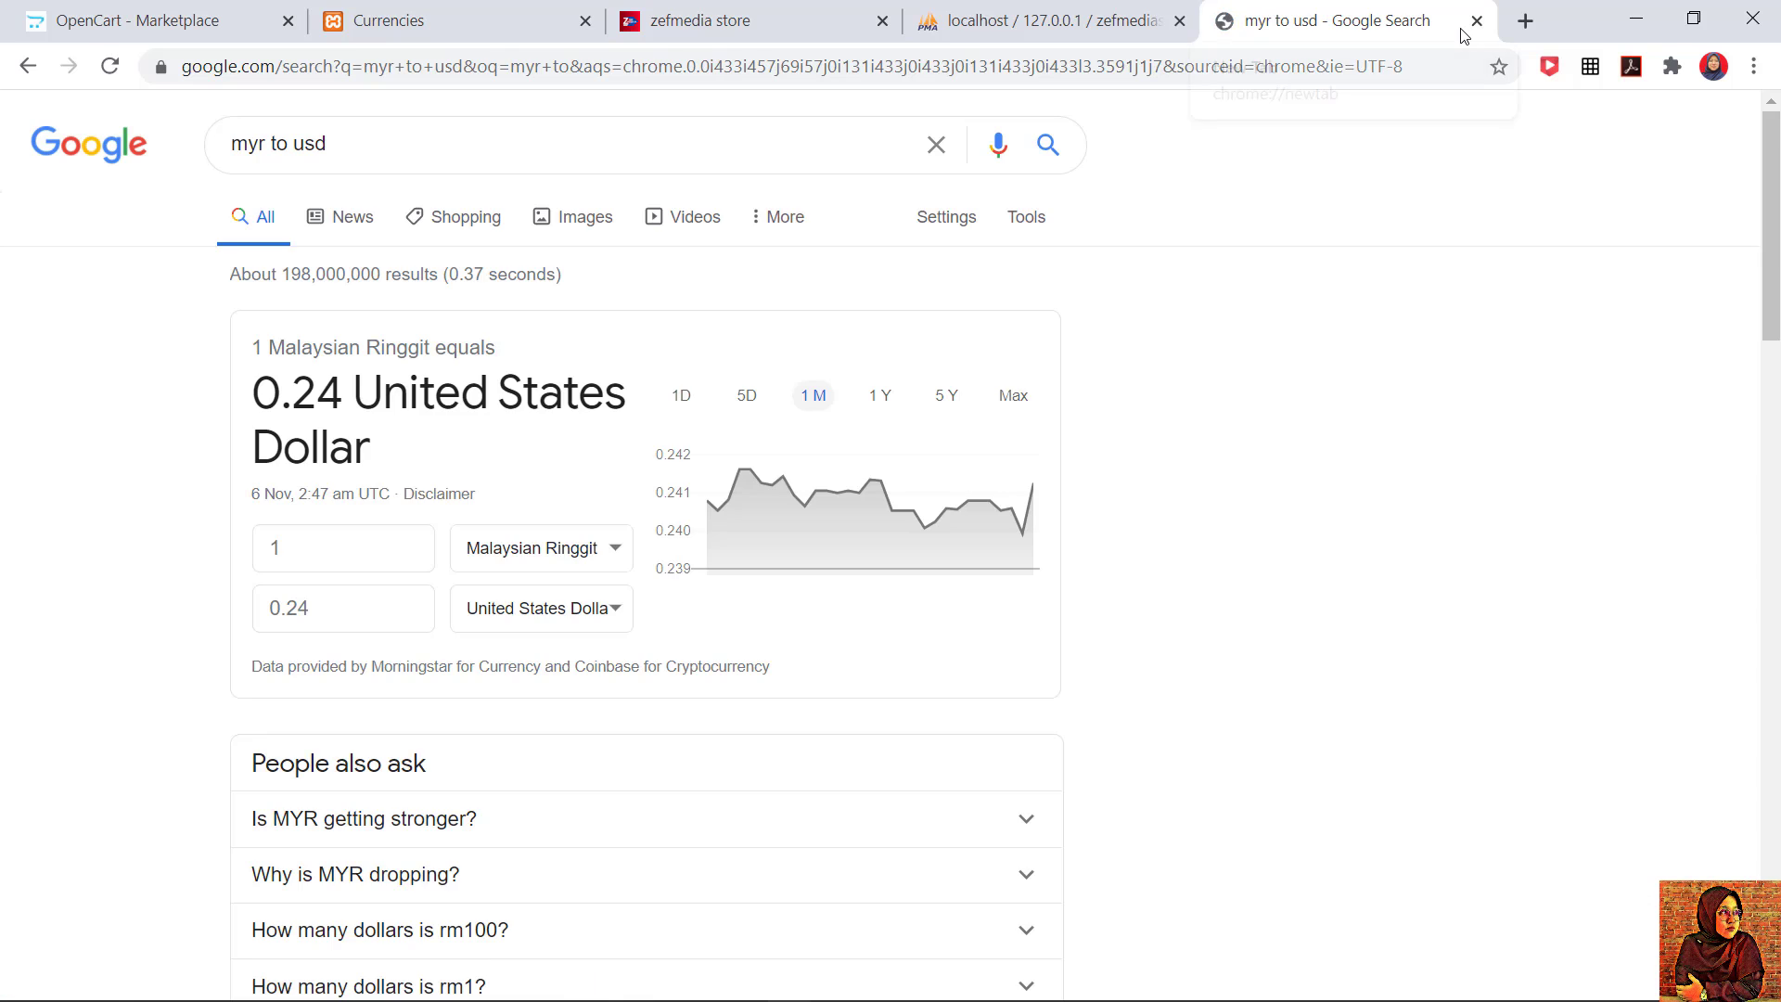
Step: Examine the Malaysian Ringgit to United States Dollar rate and convert 10 ringgit in the currency converter
click(312, 553)
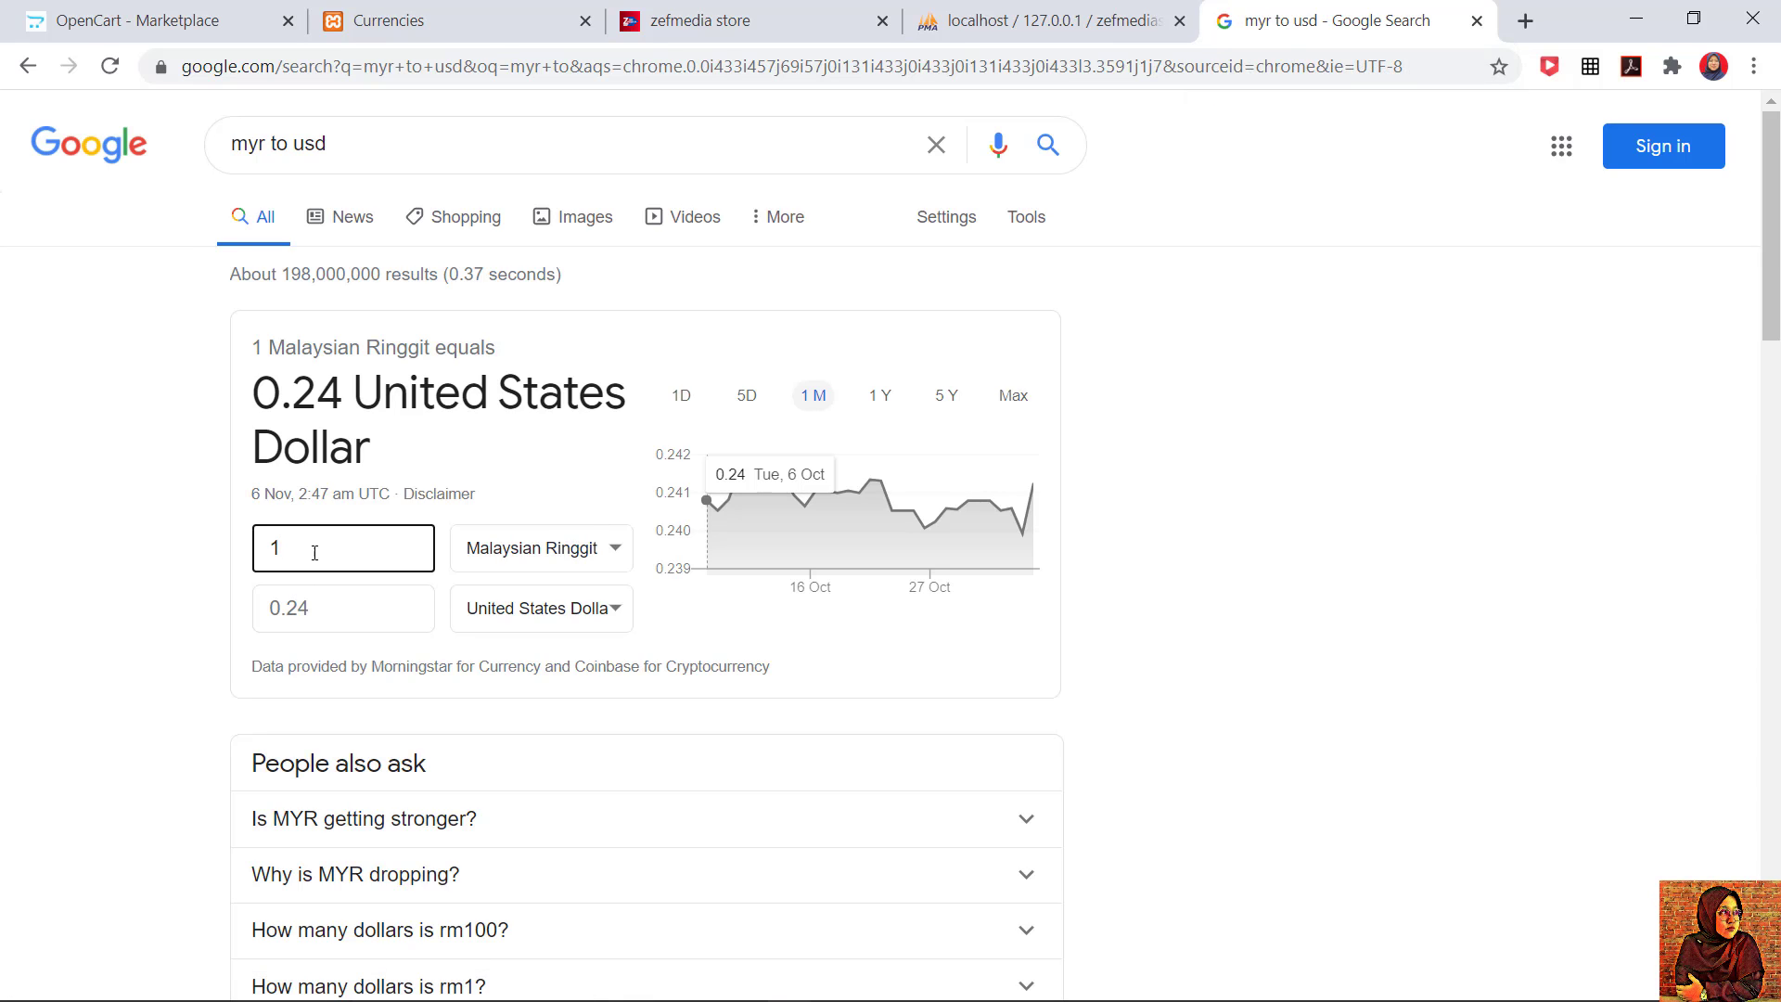
drag(268, 619, 316, 621)
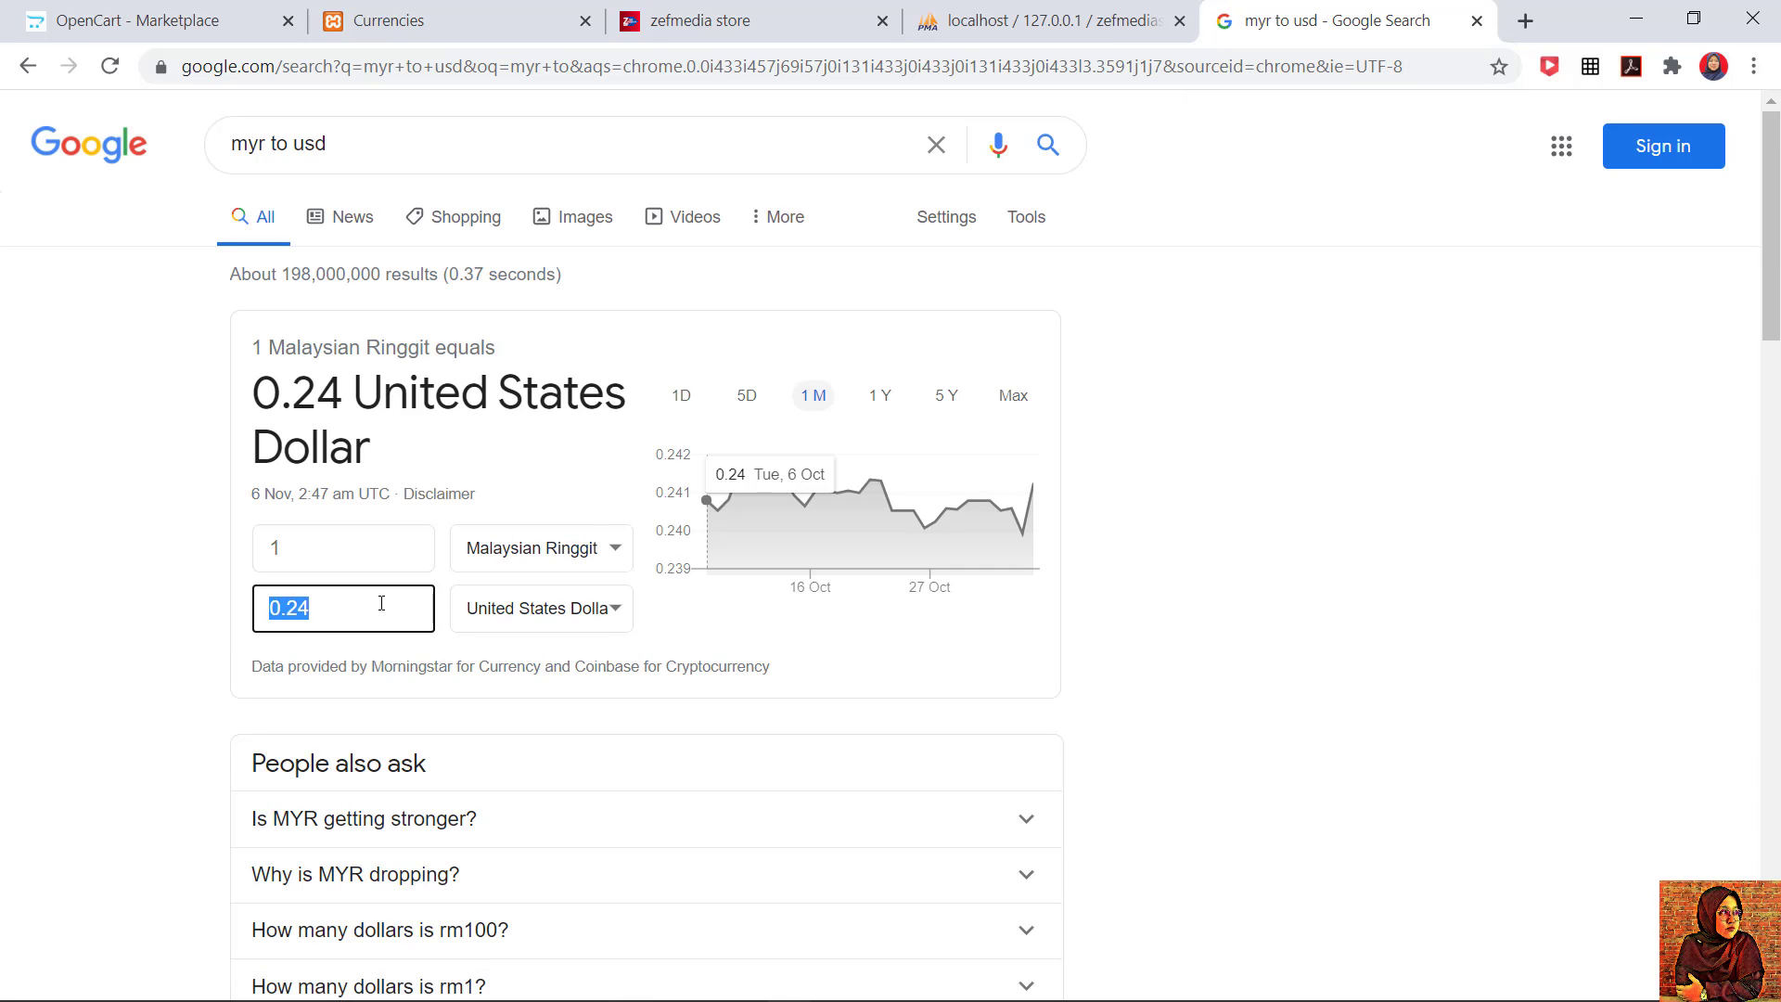
click(380, 557)
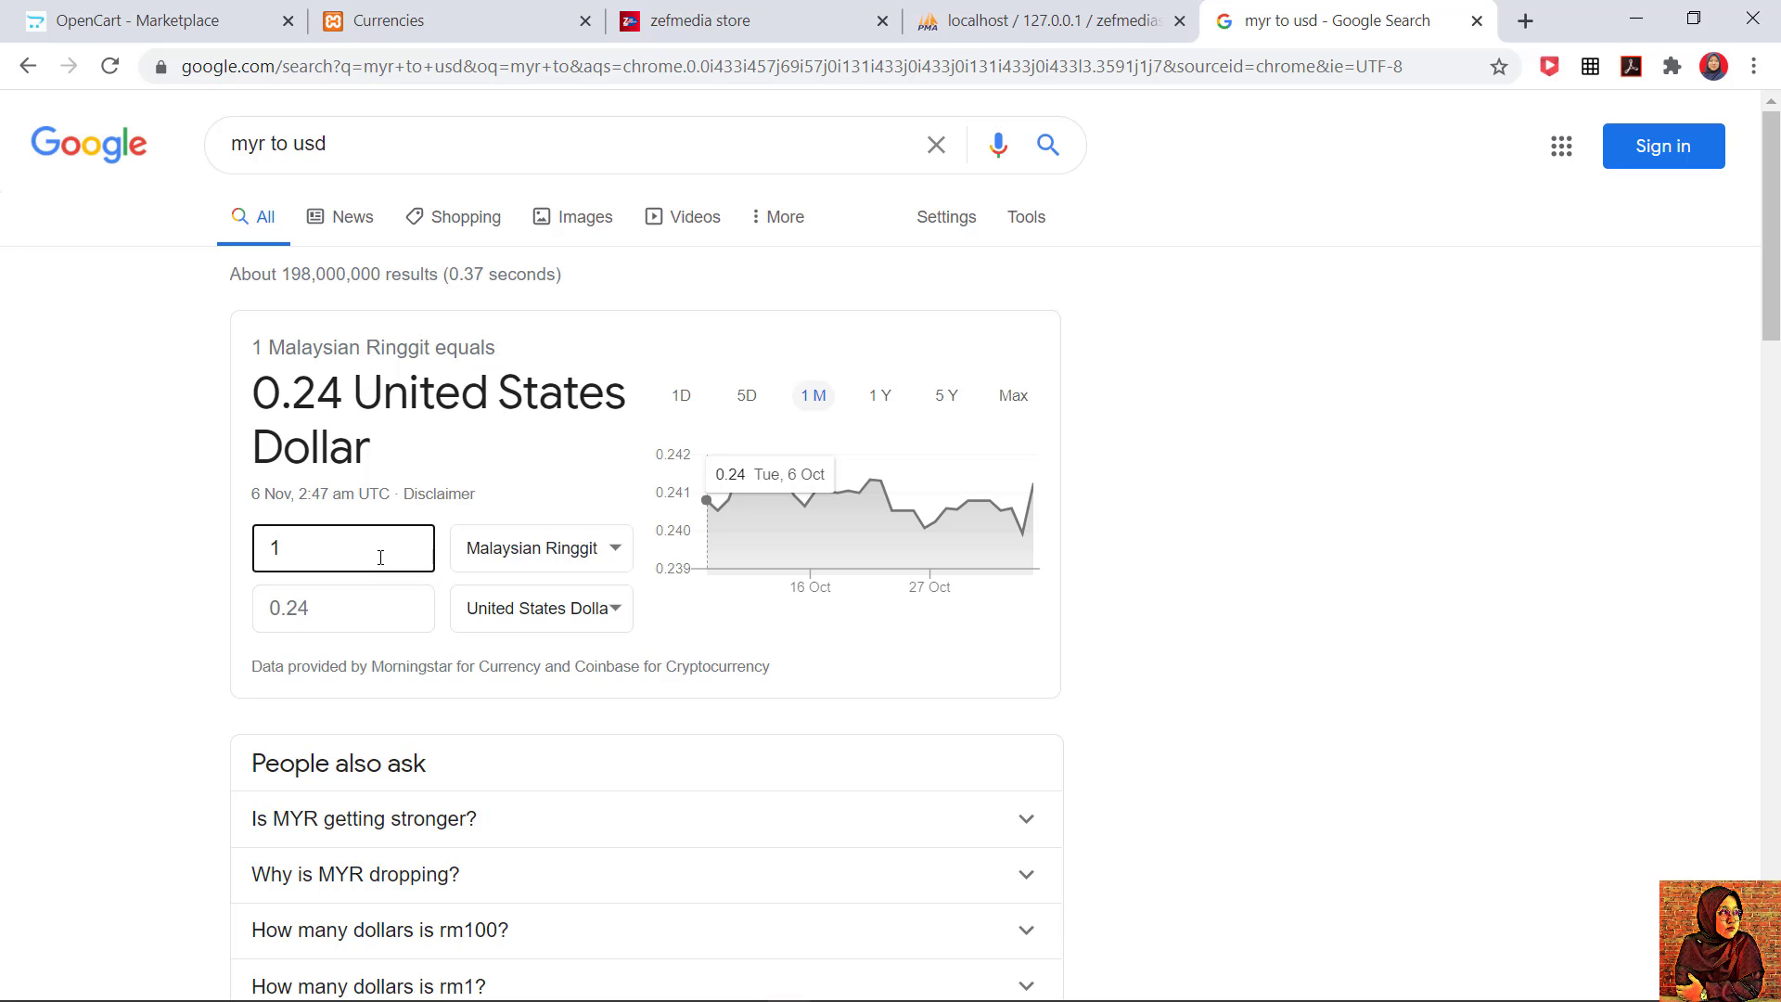
text(0)
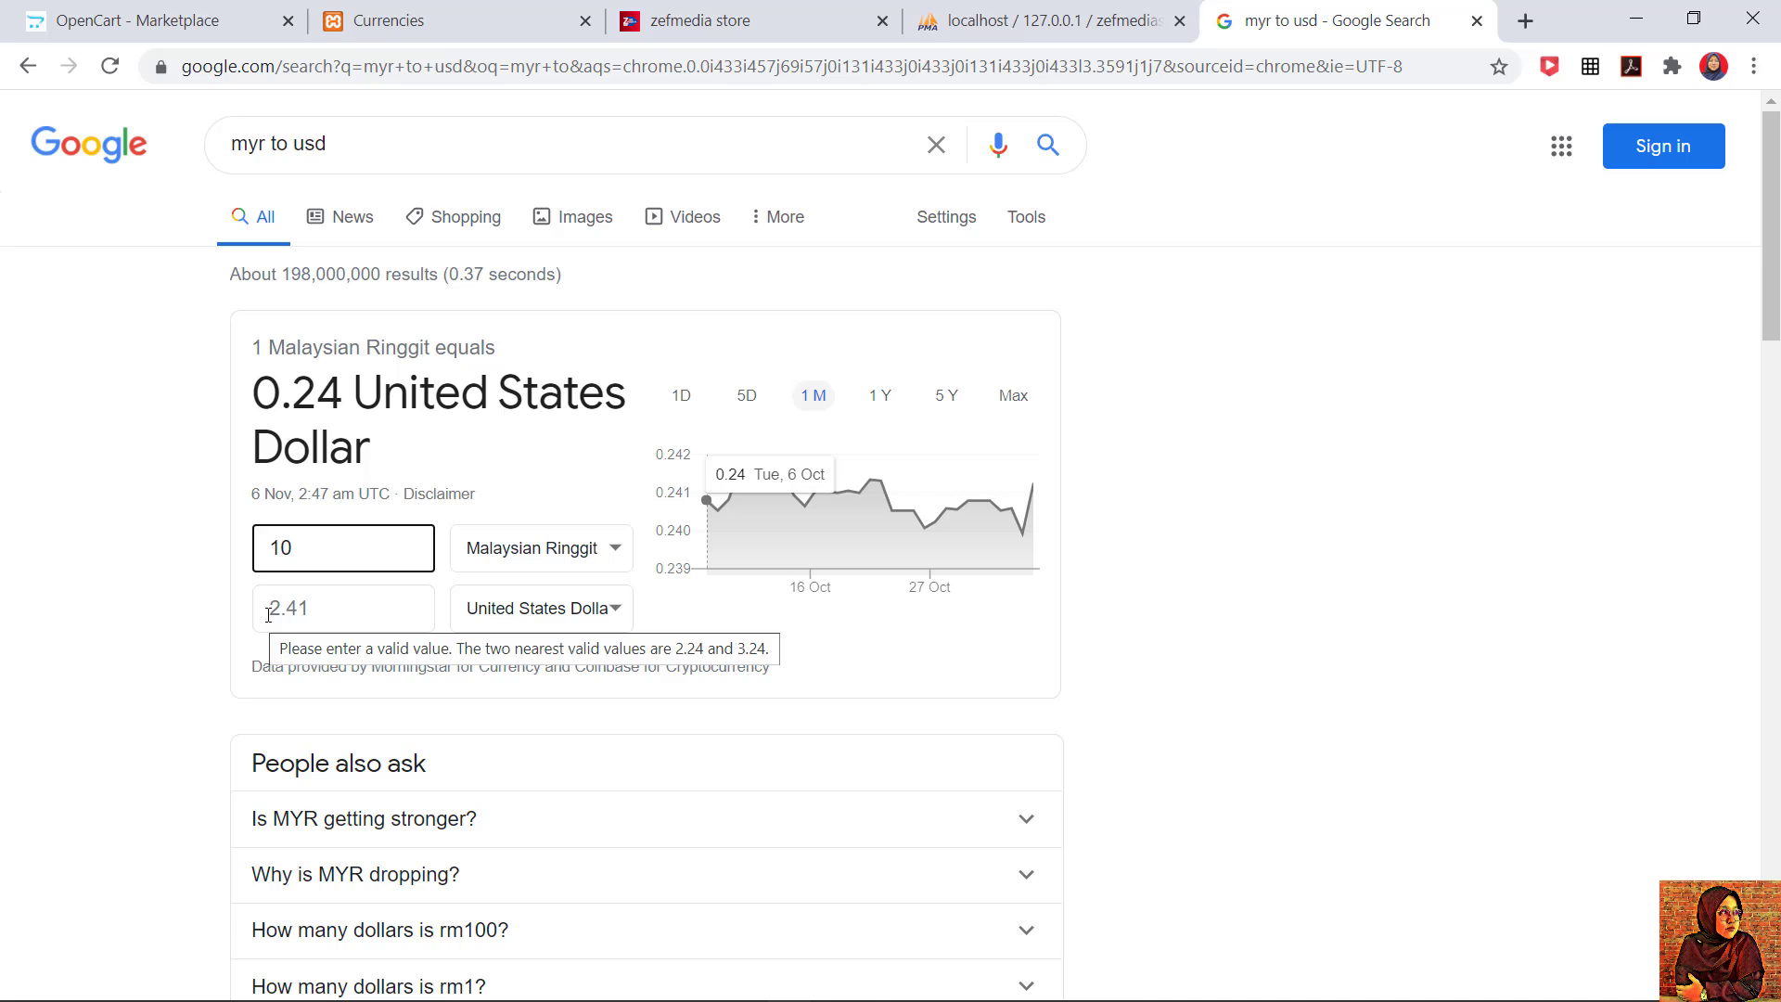
Step: Close the exchange rate search and examine the store admin's currency list
drag(259, 615, 326, 609)
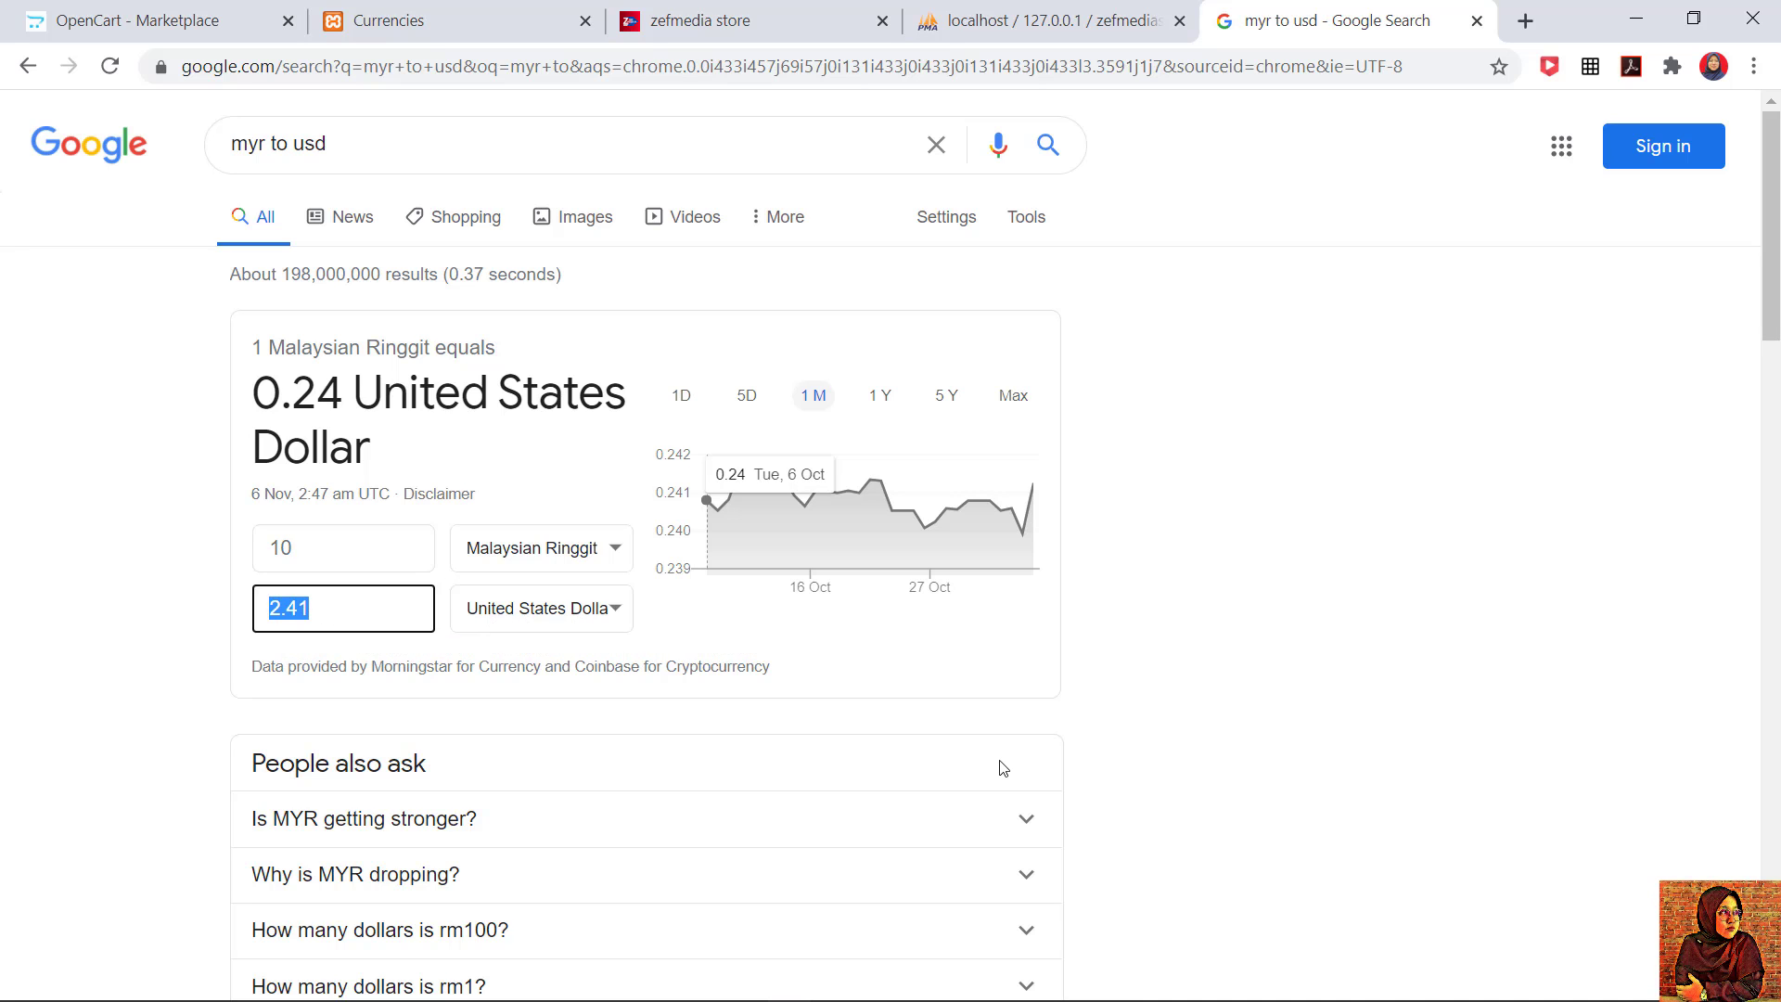
click(1477, 21)
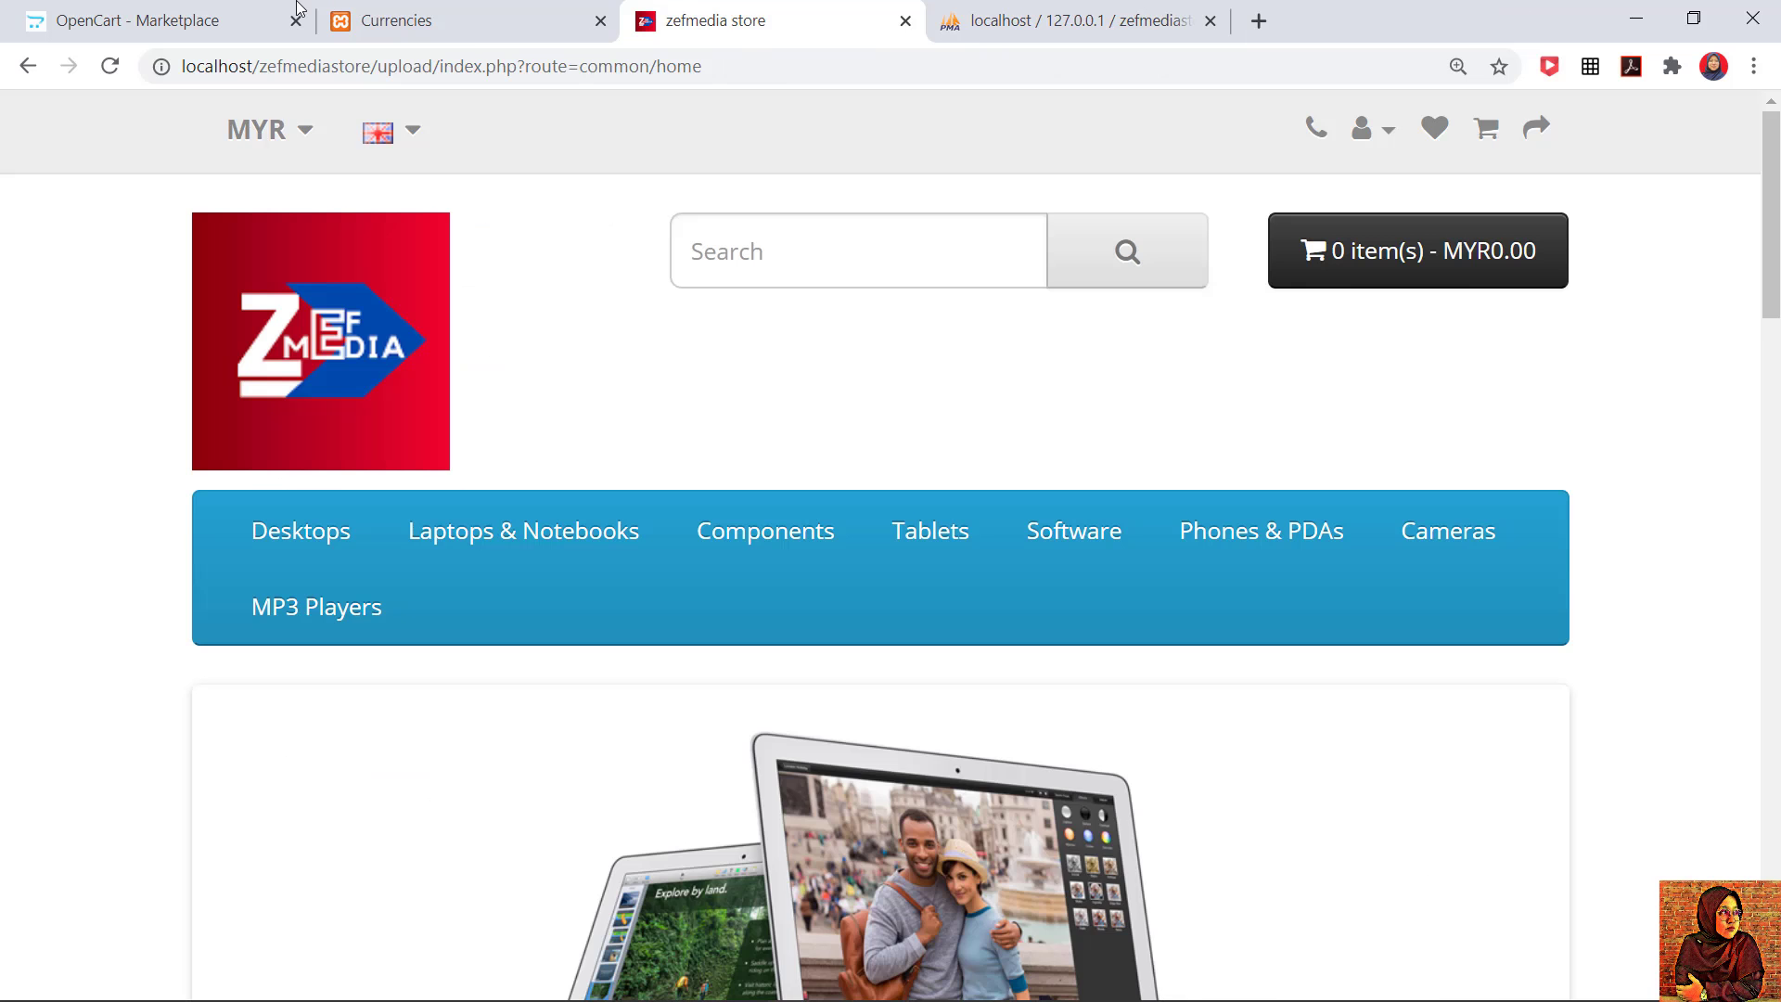
click(509, 19)
key(ctrl+minus)
key(ctrl+minus)
key(ctrl+minus)
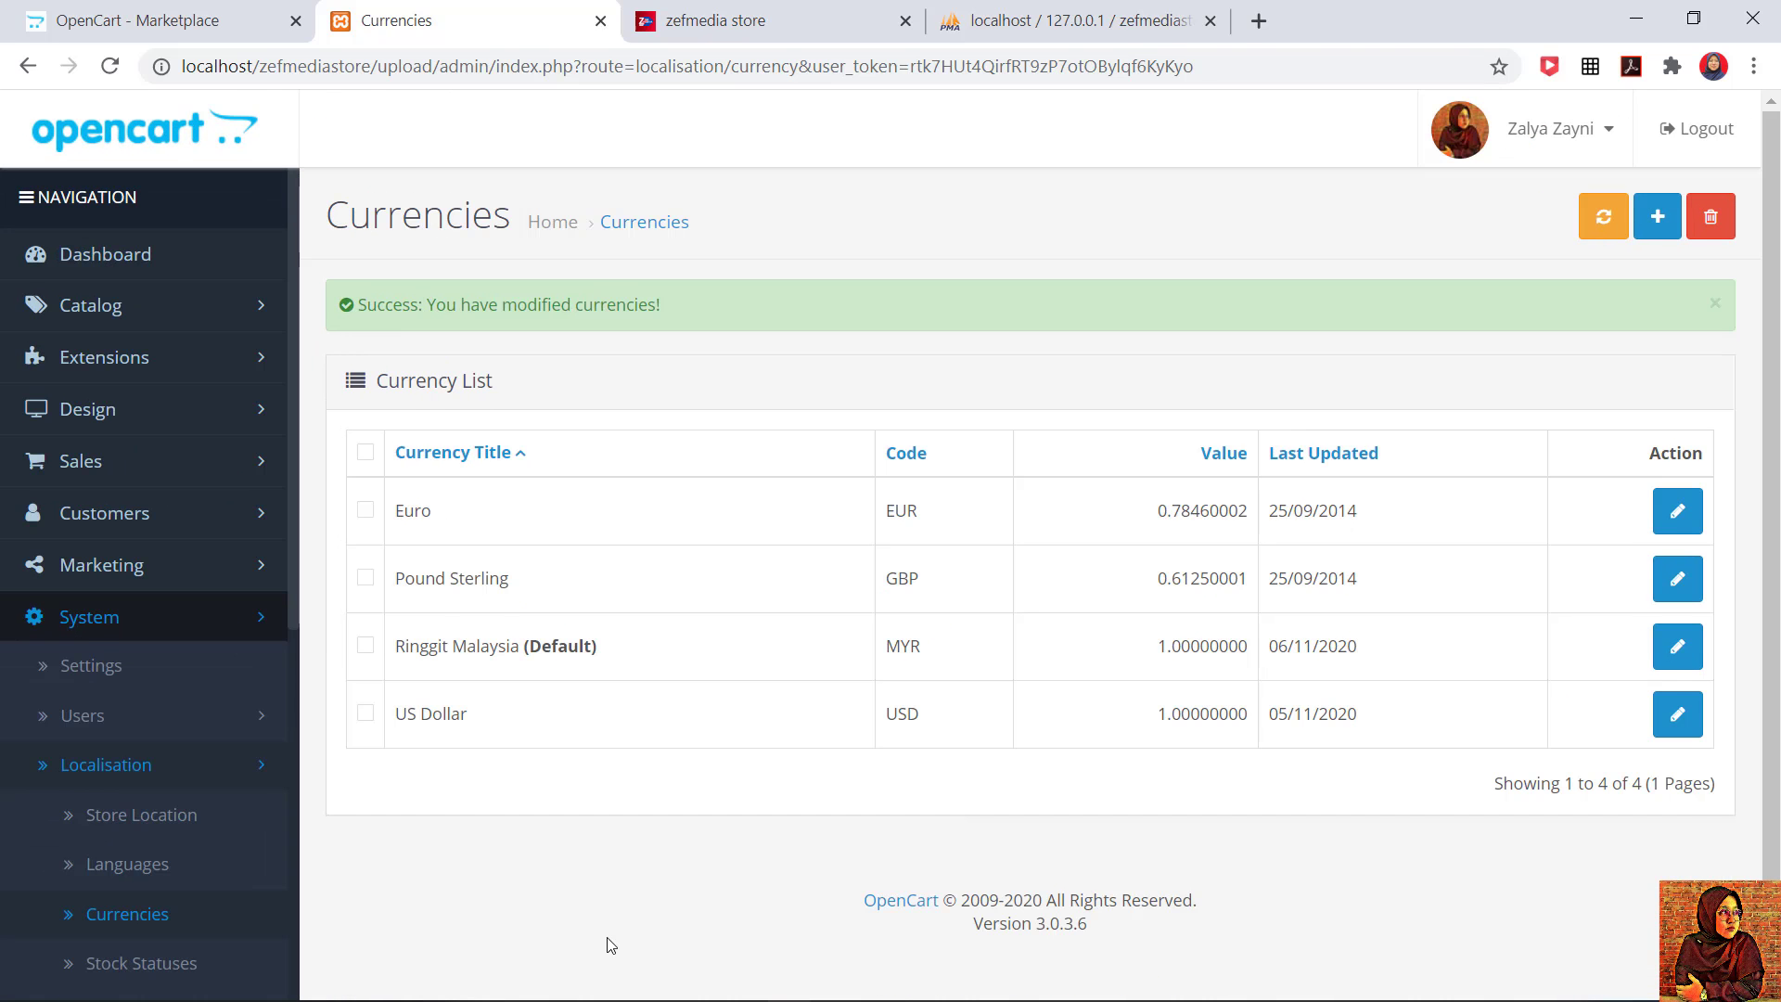
key(ctrl+plus)
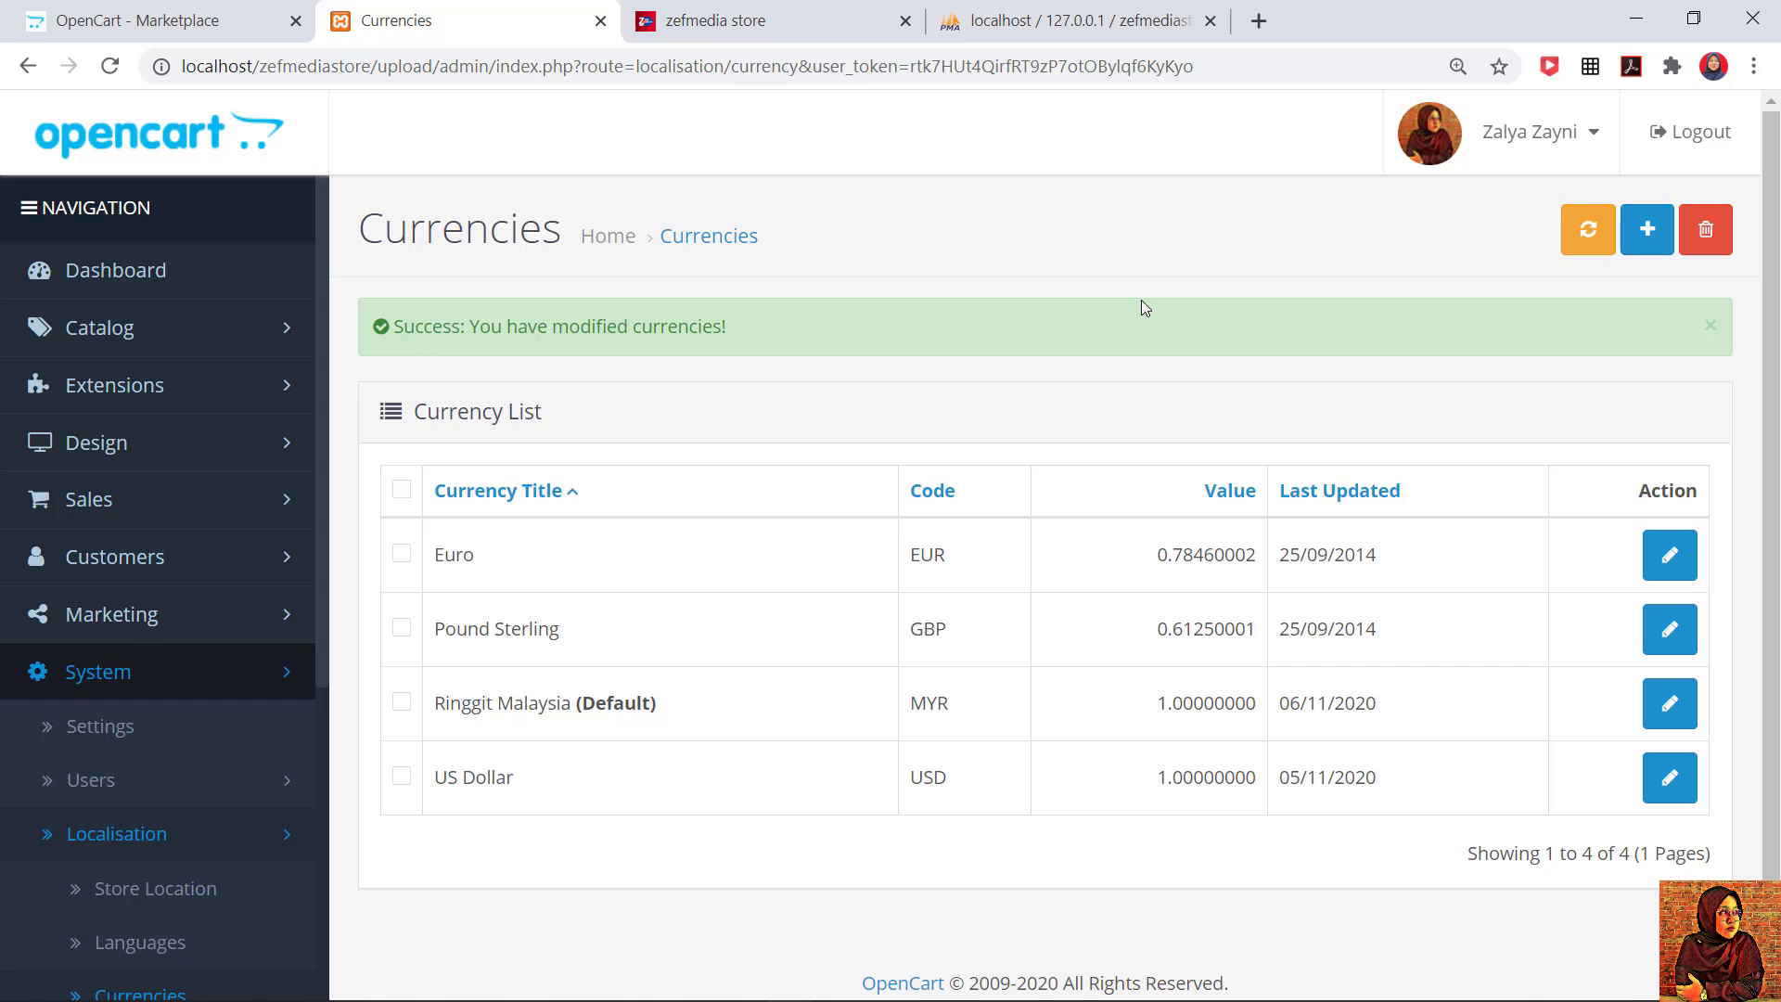
scroll(572, 352, down, 1)
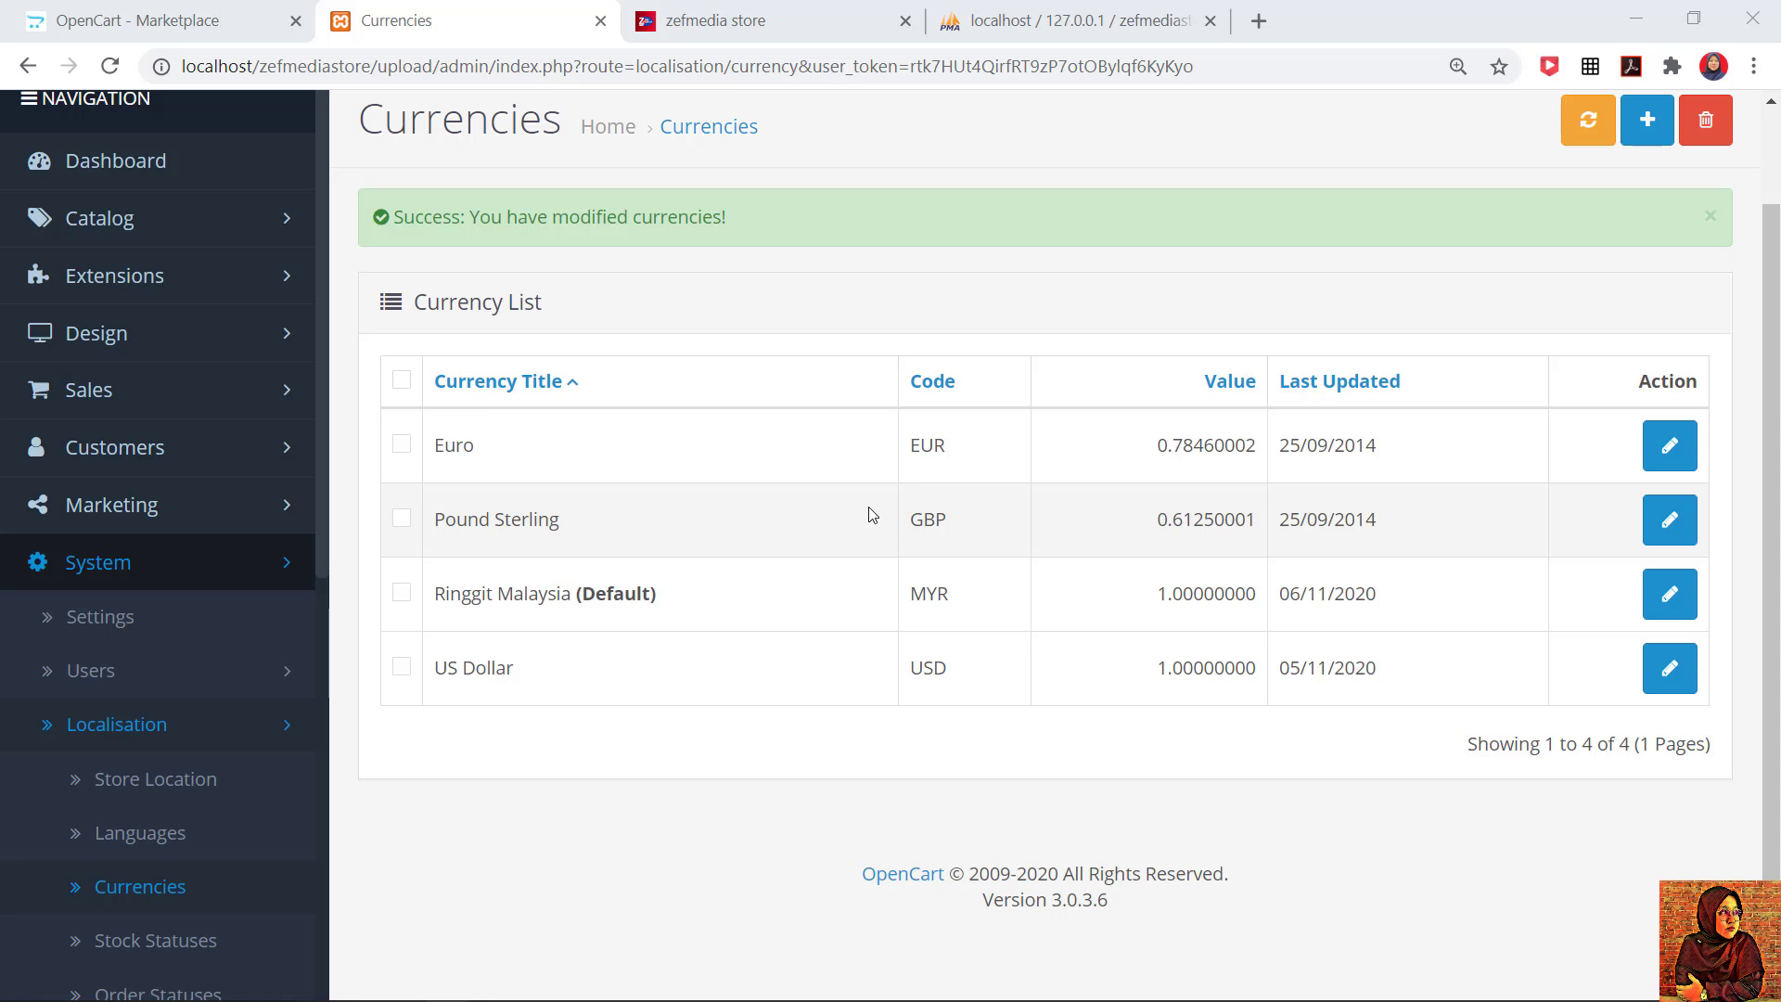
Step: Check the language choices offered on the storefront and return to the store admin
click(714, 20)
click(398, 128)
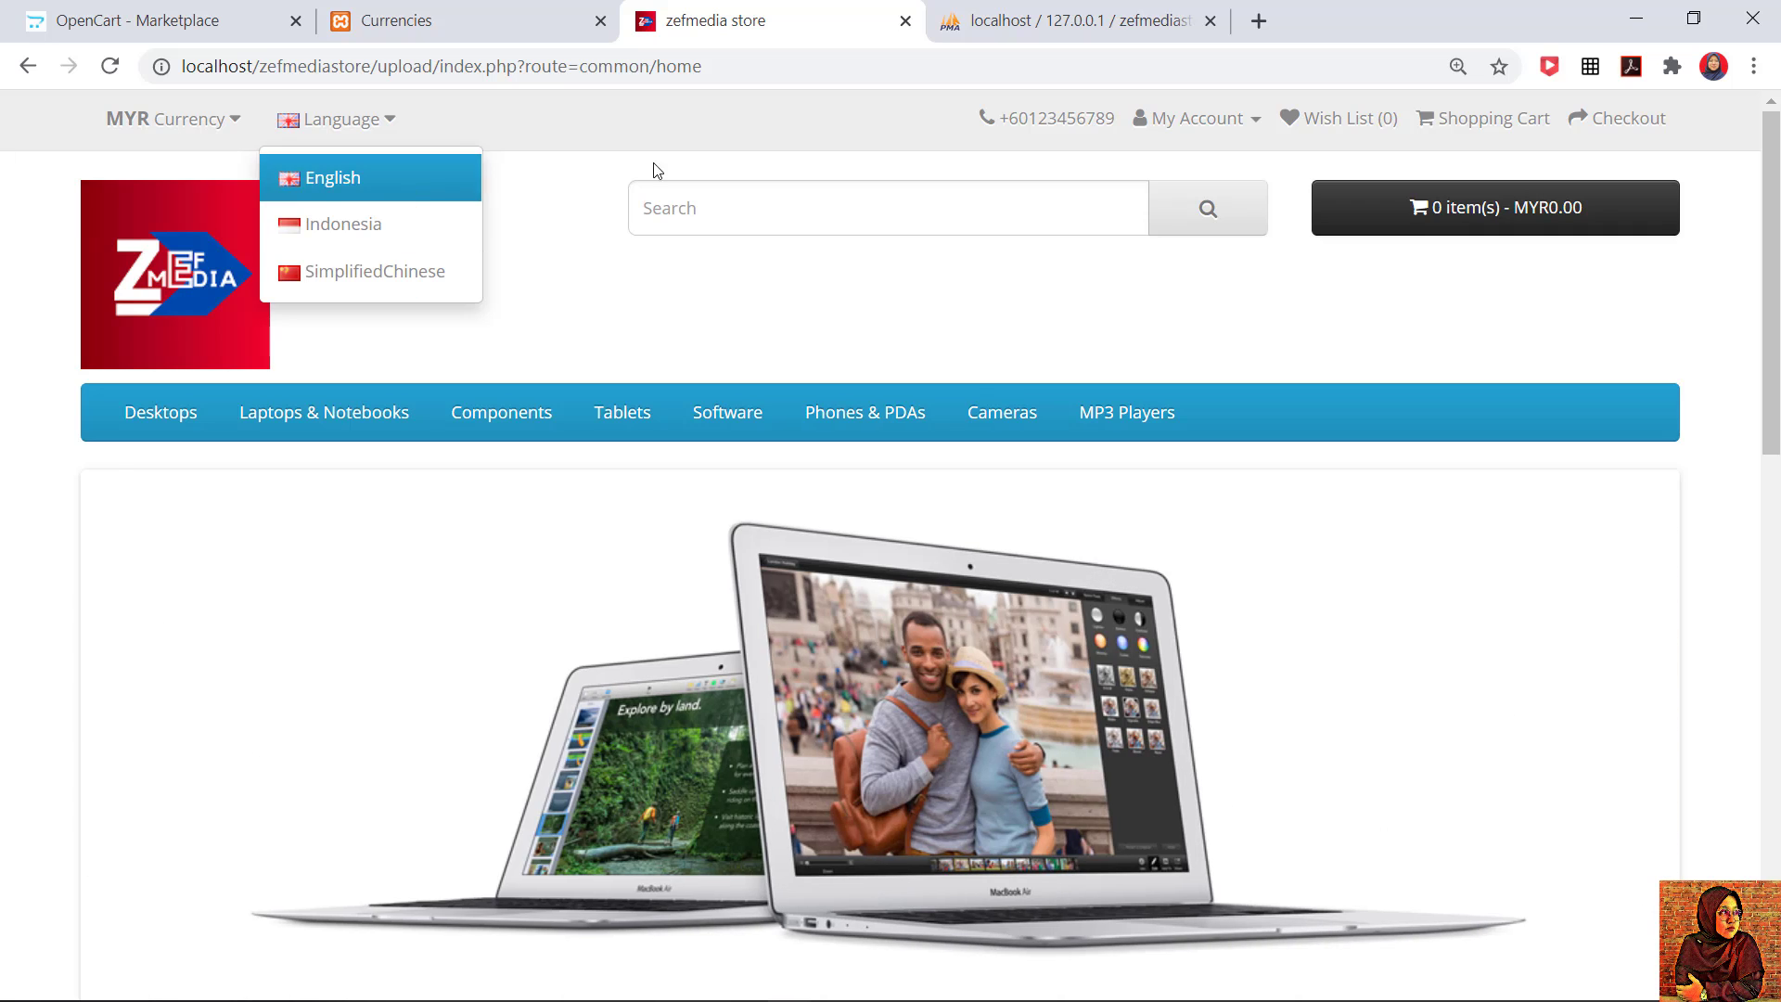
click(449, 20)
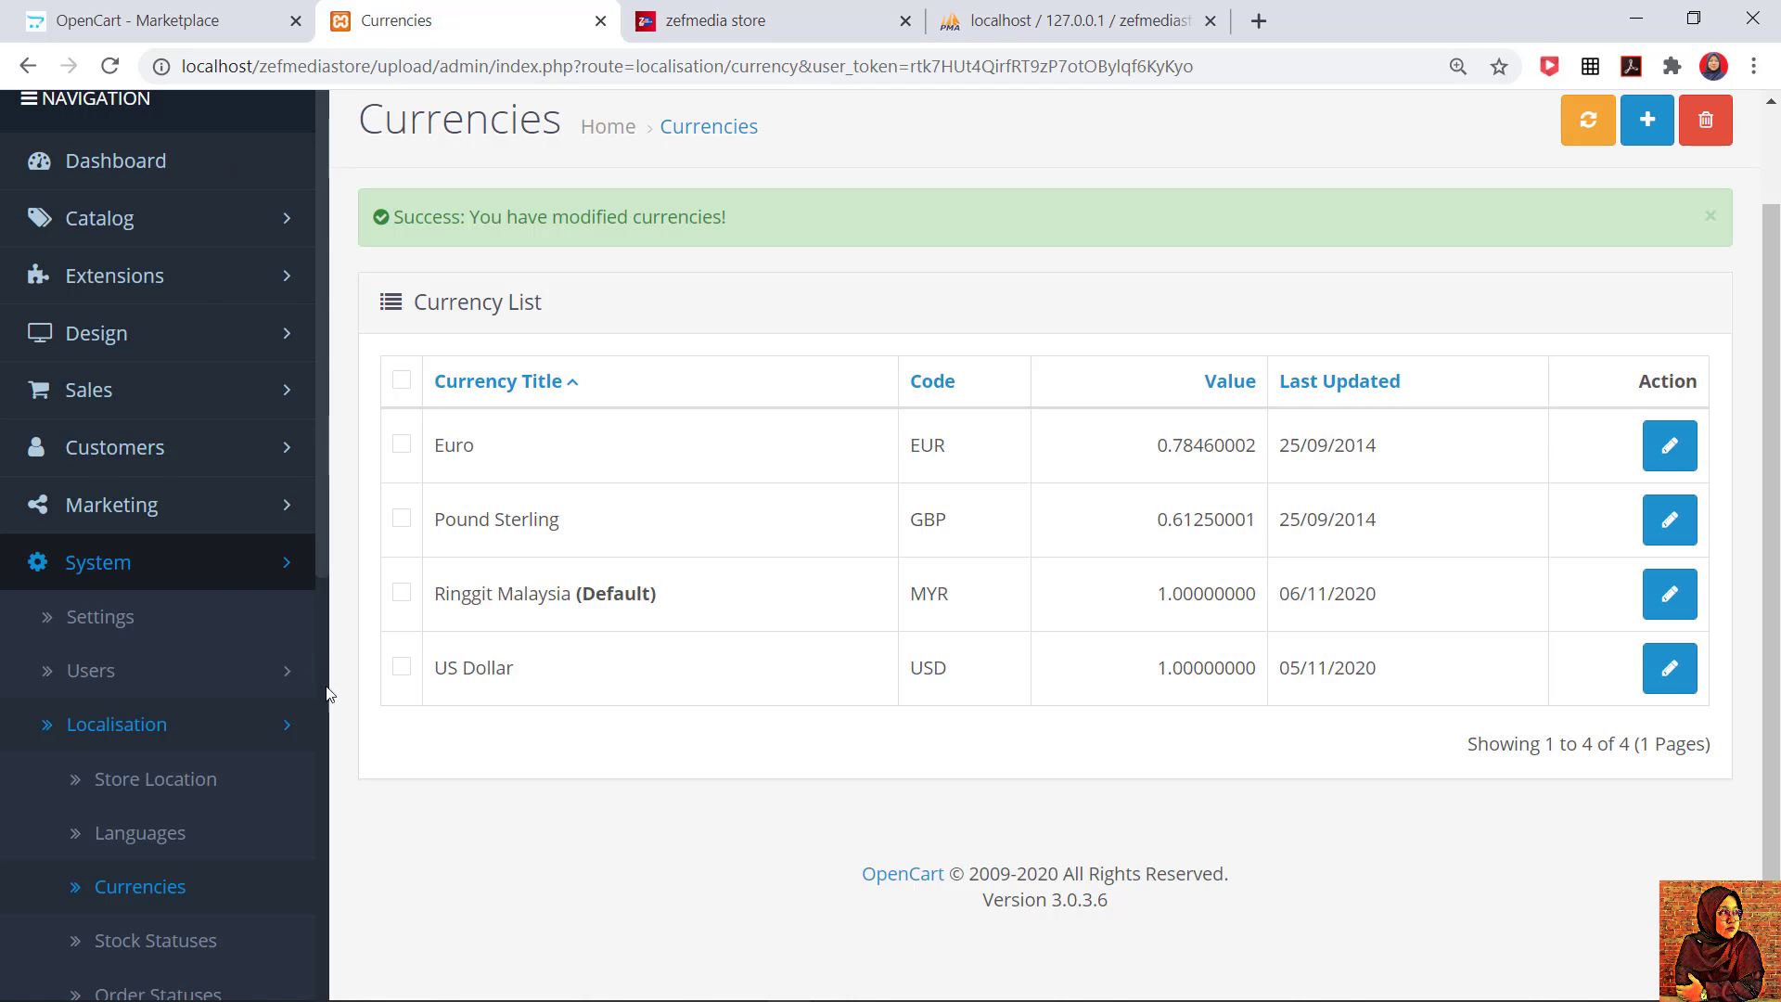
Step: Open the Languages list in the Localisation settings and open the English language for editing
click(245, 573)
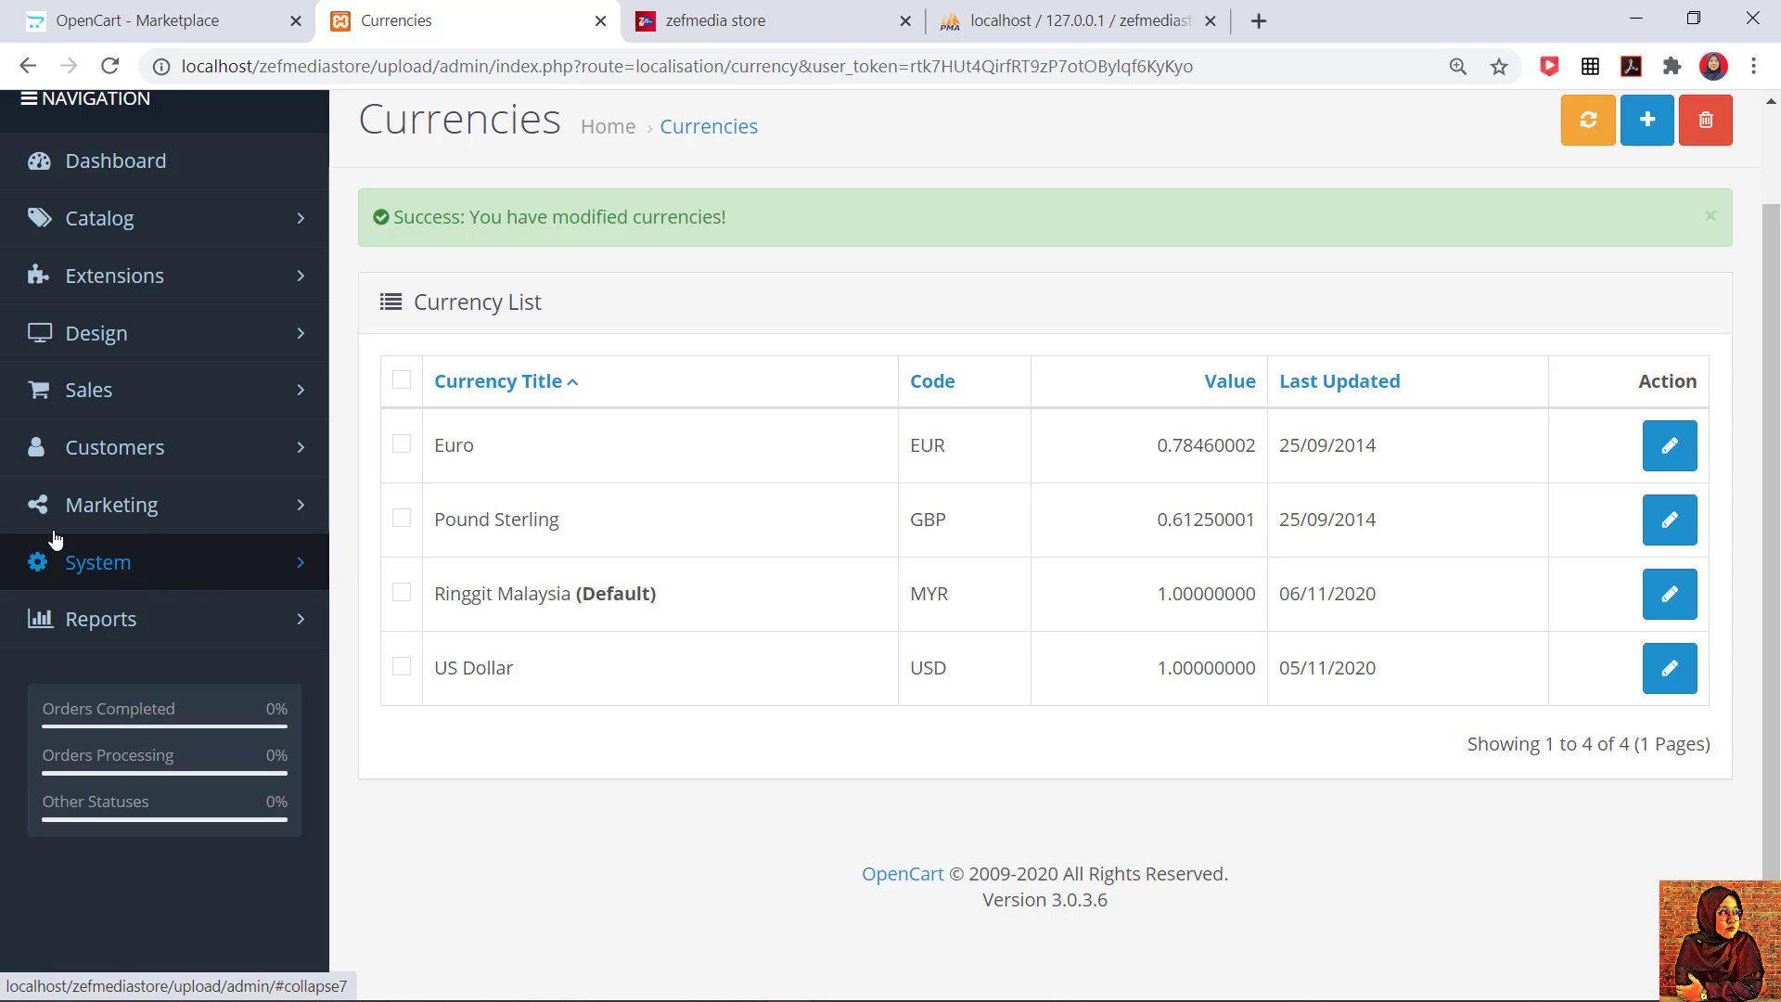
click(118, 567)
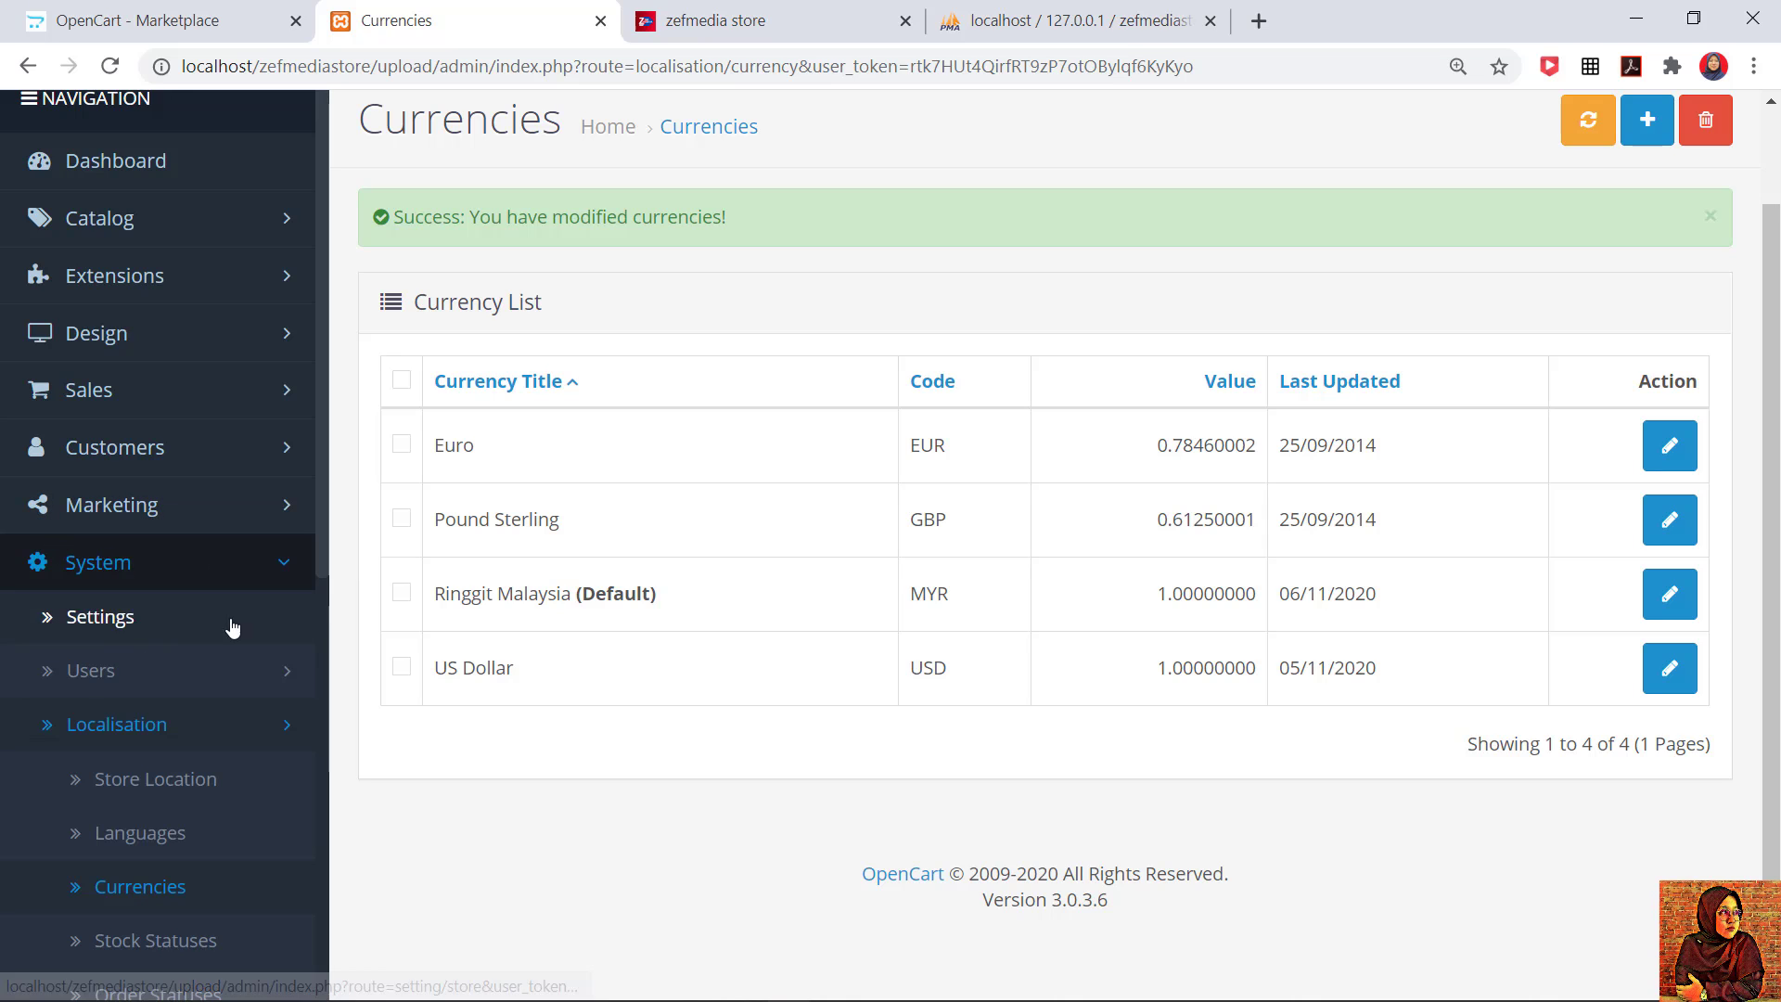
scroll(92, 617, down, 1)
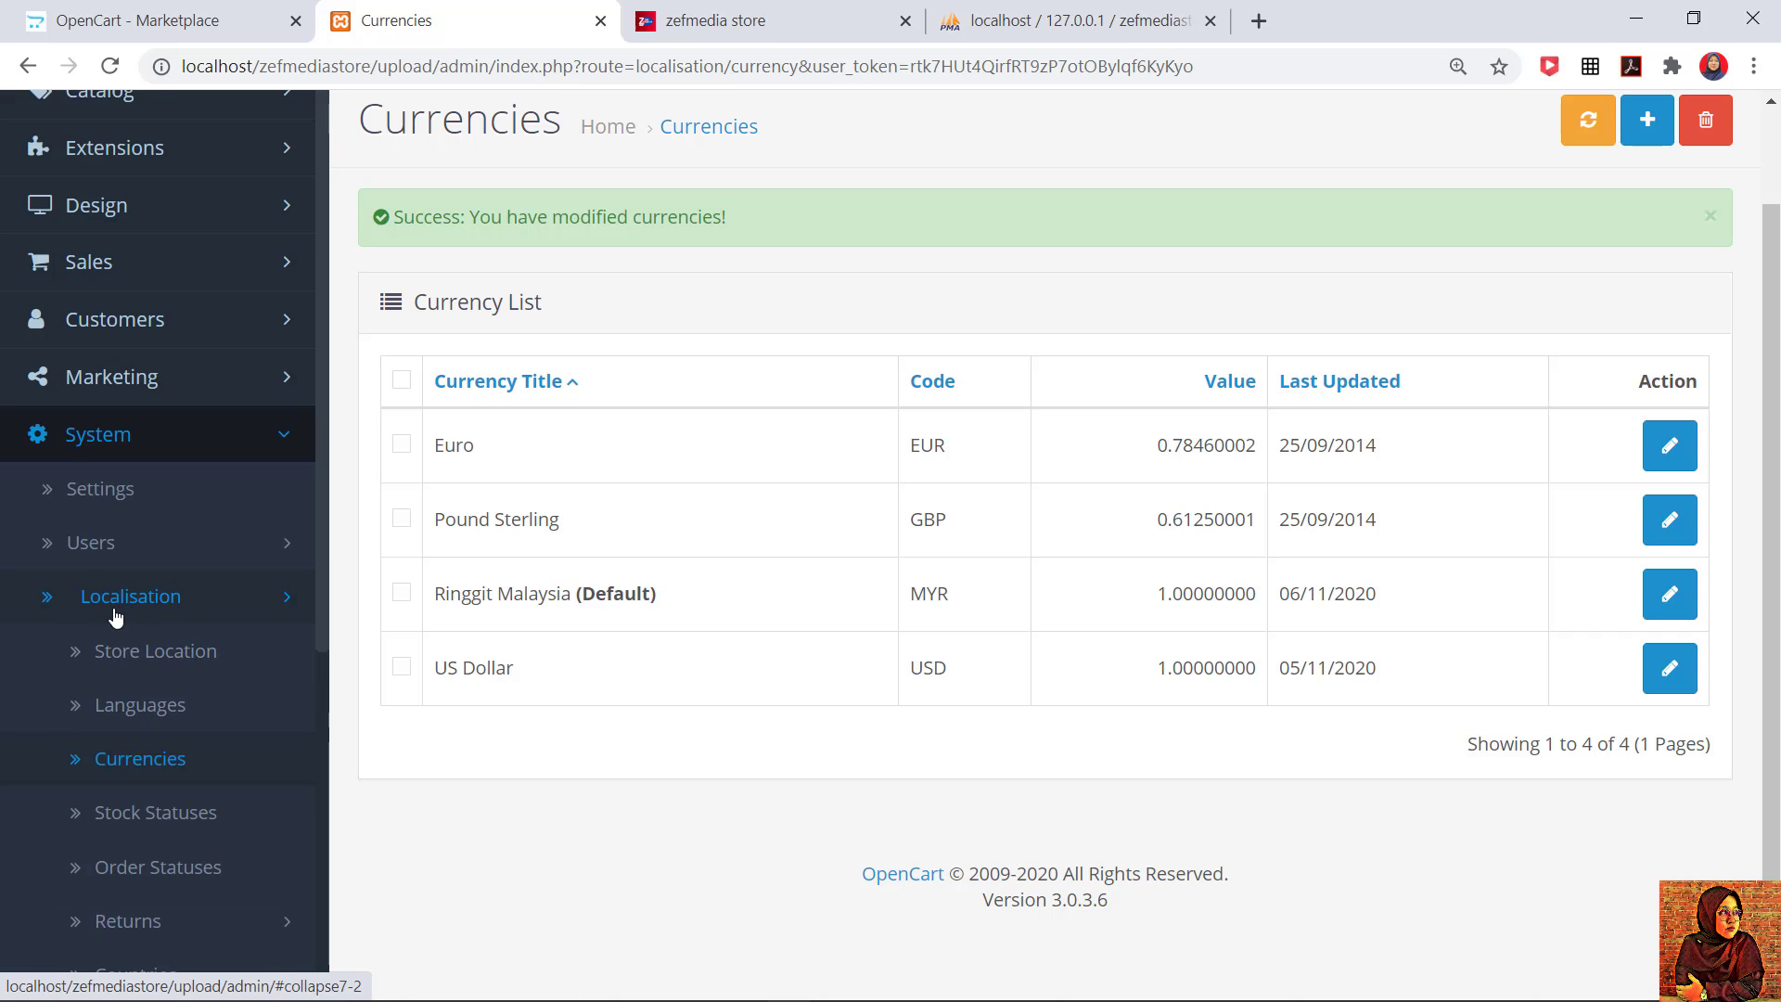
scroll(139, 742, down, 1)
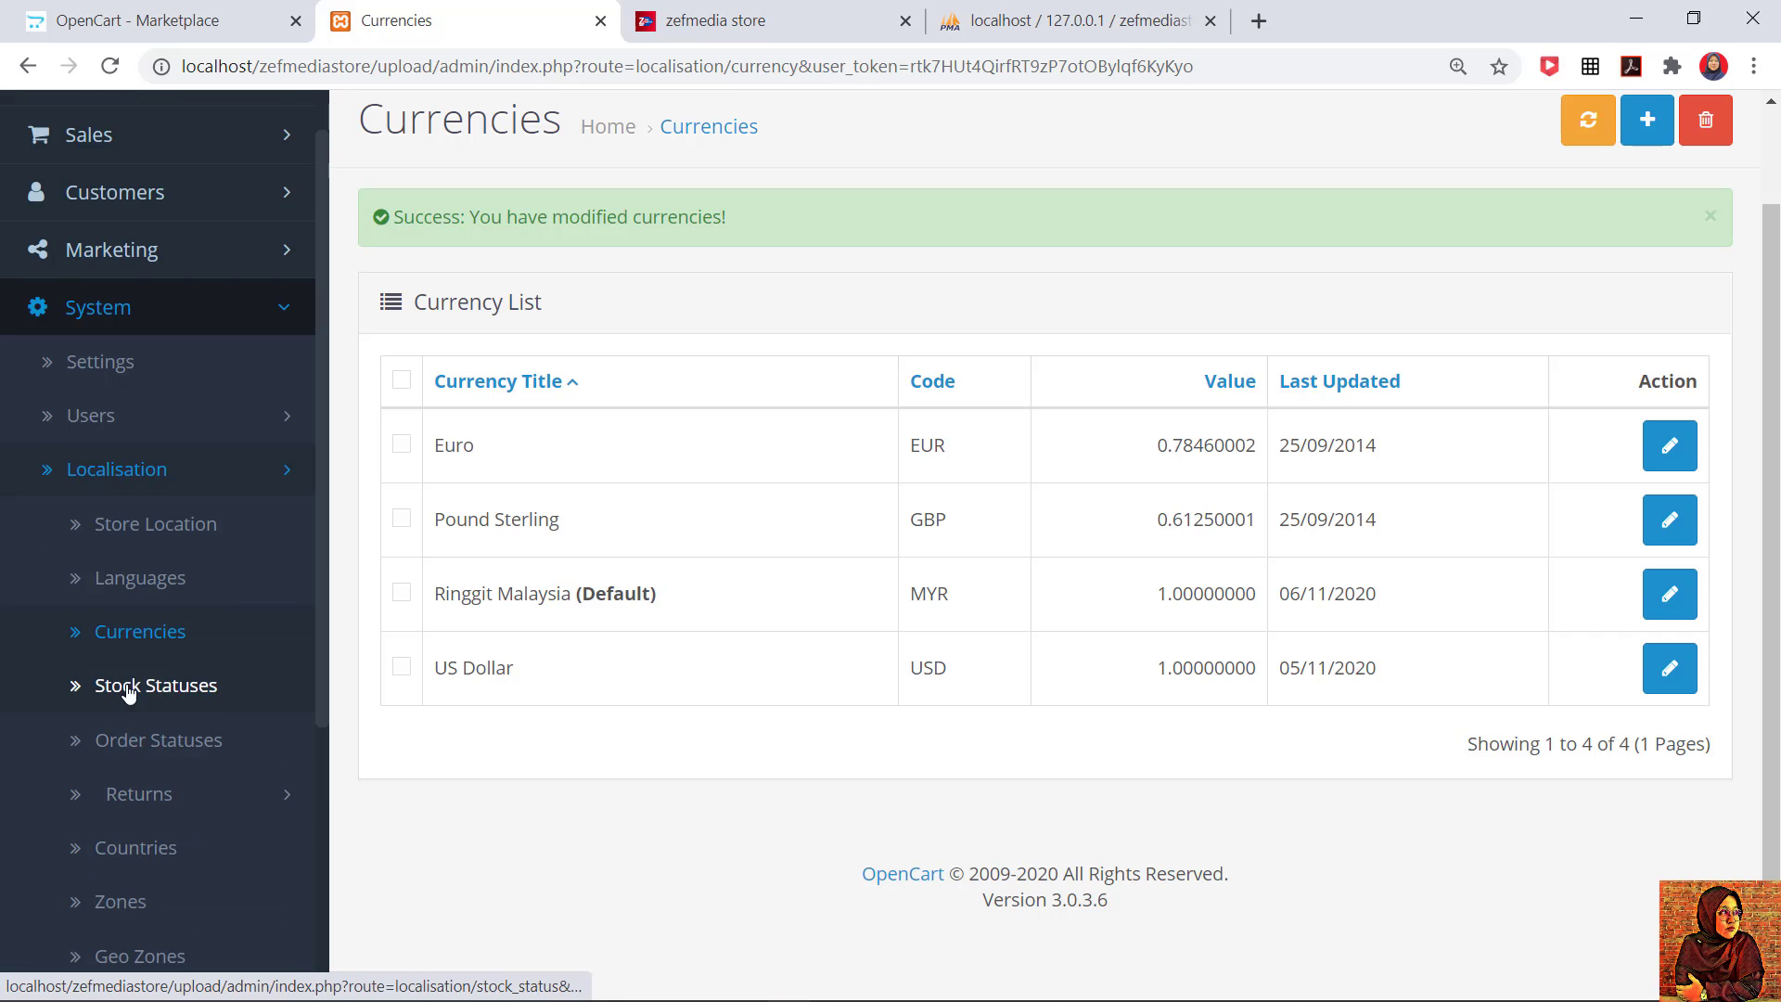
click(139, 631)
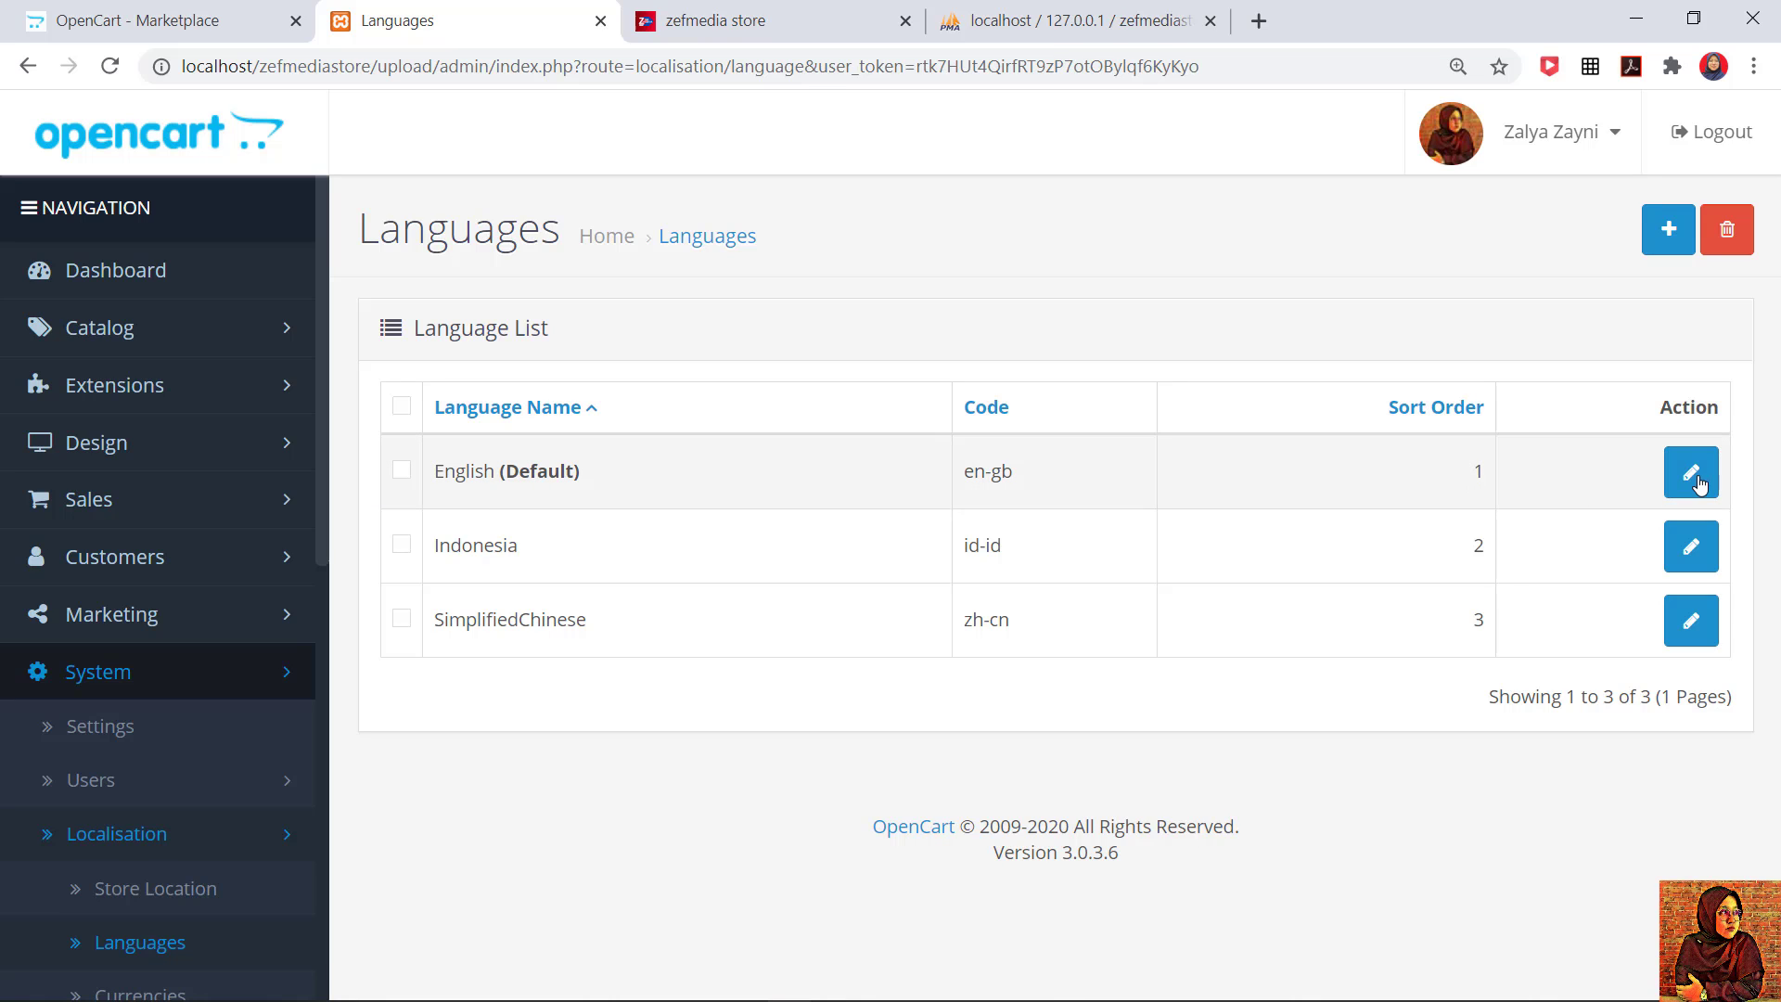
click(1708, 490)
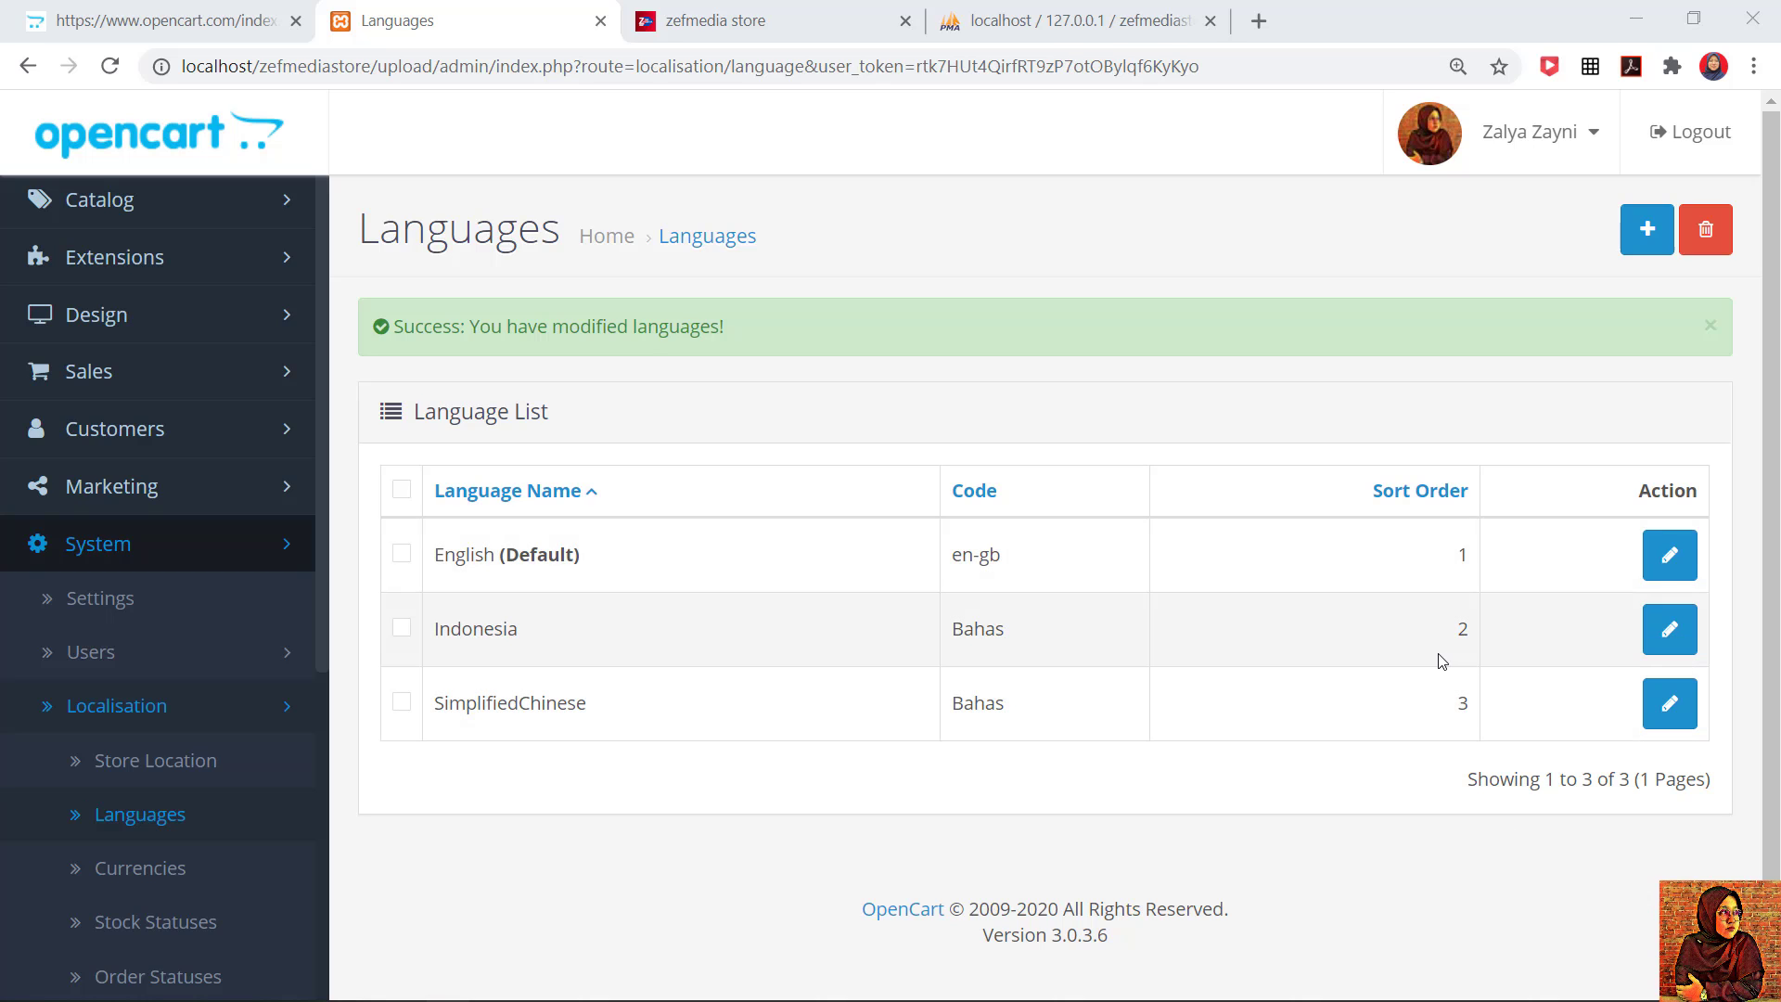
Step: Open the Extension Installer page in the store admin
scroll(97, 668, up, 2)
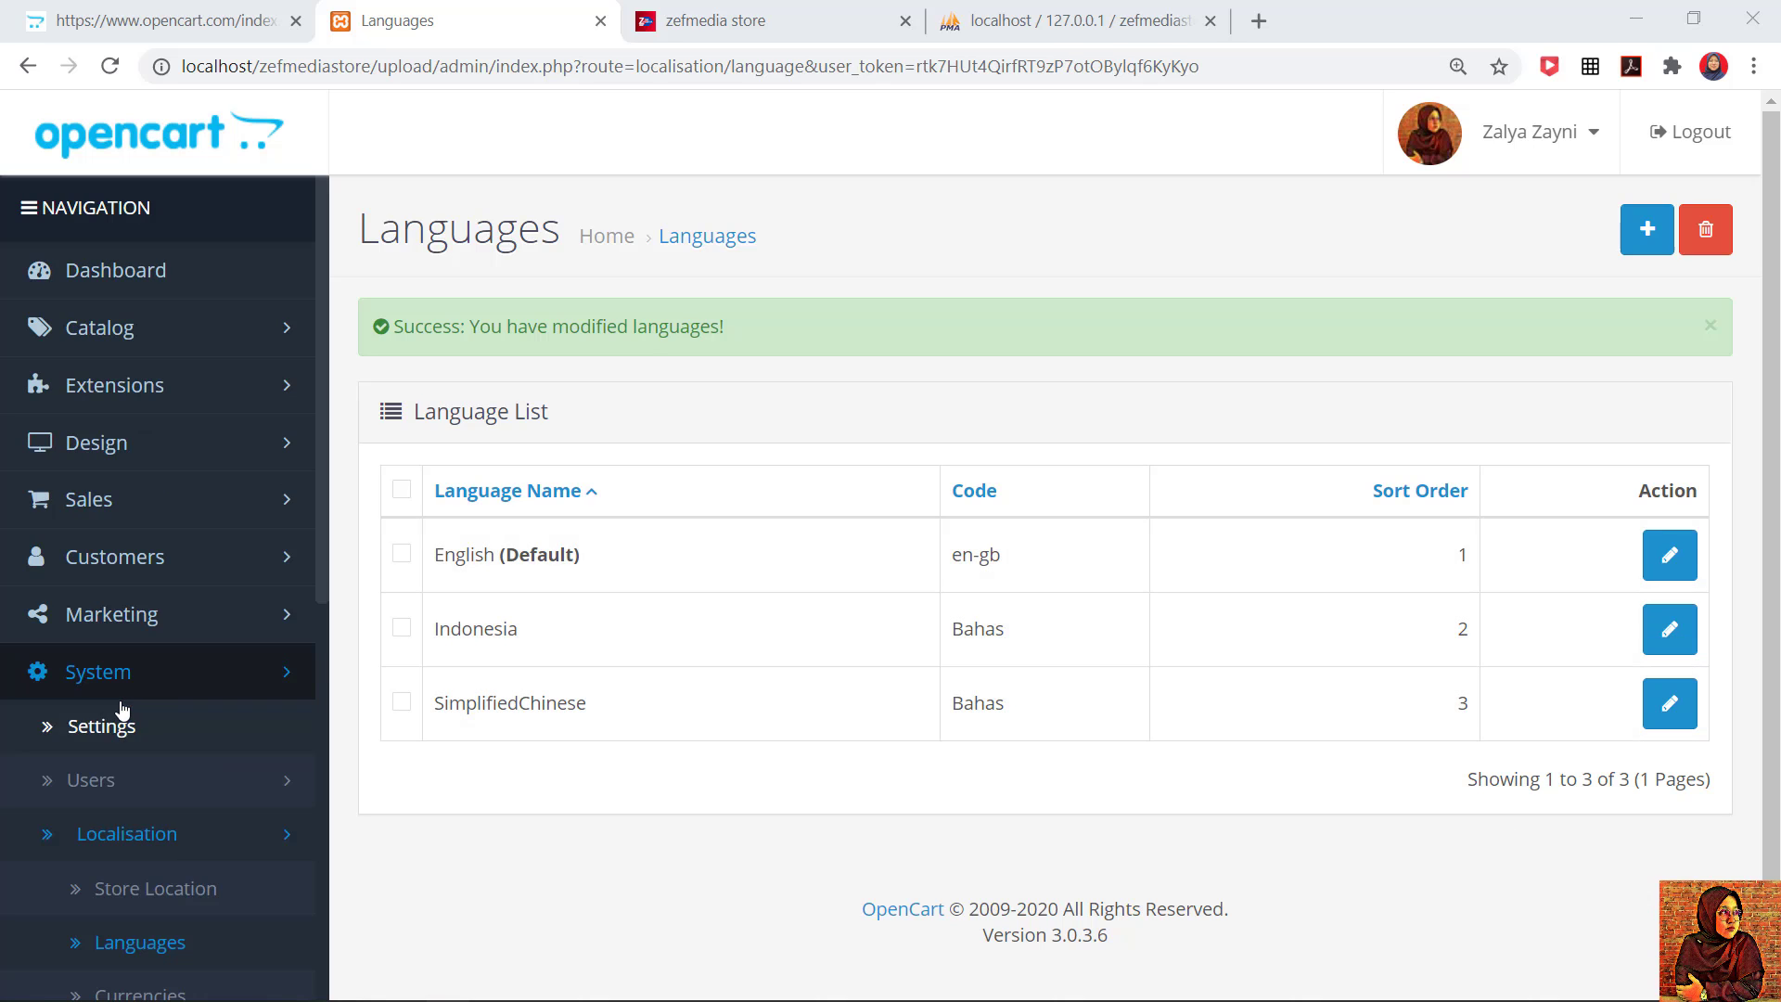
click(108, 404)
click(148, 499)
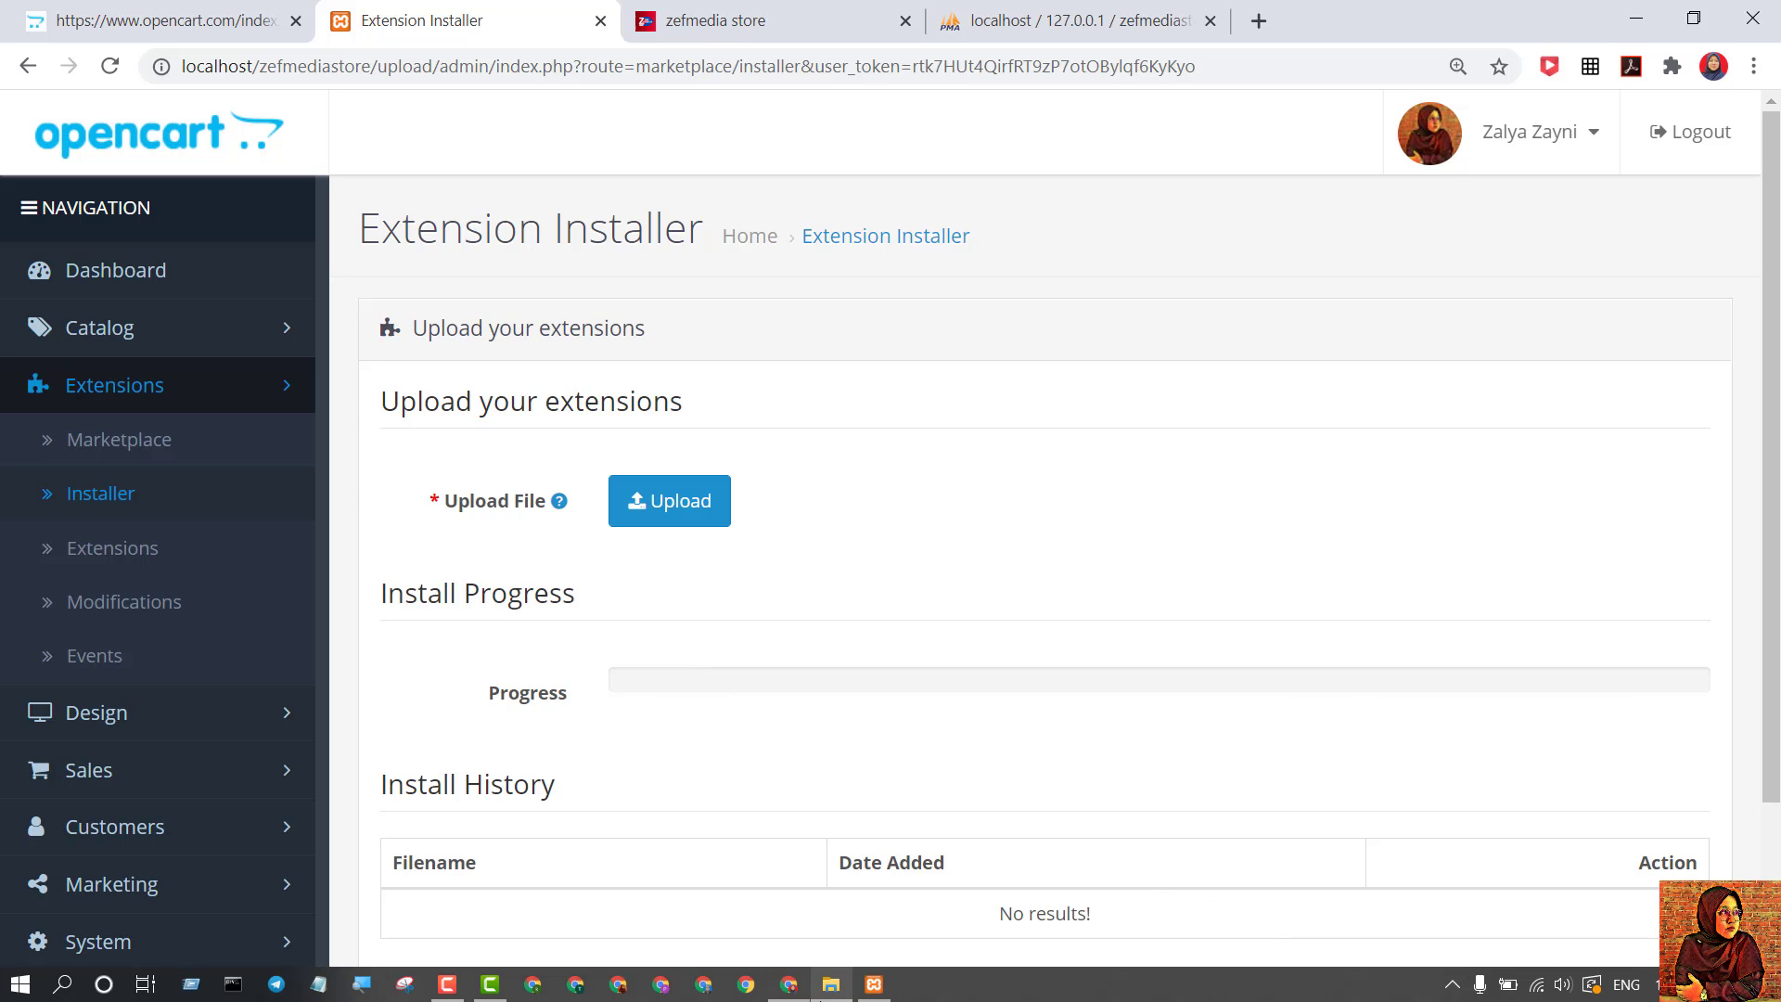
Step: Switch to File Explorer, inspect the contents of OpenCartSimplifiedChineselanguagev3.0.2.1.ocmod.zip, and return to the language folder
click(834, 987)
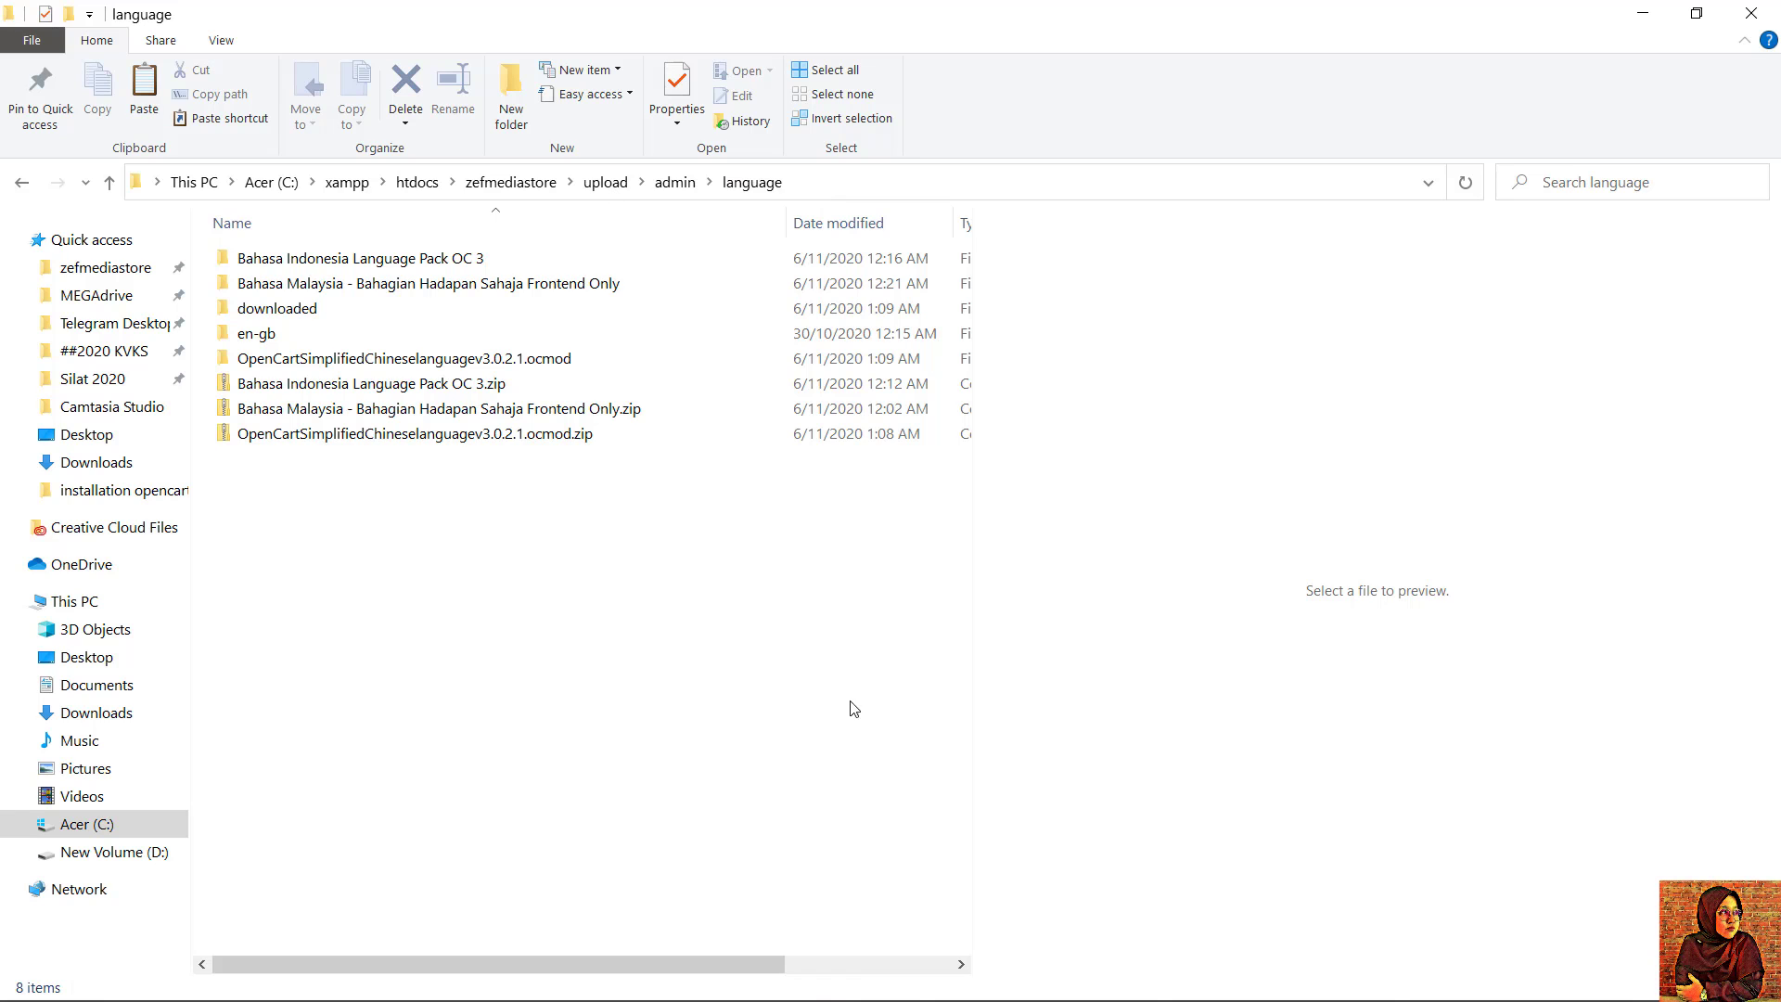
double_click(377, 442)
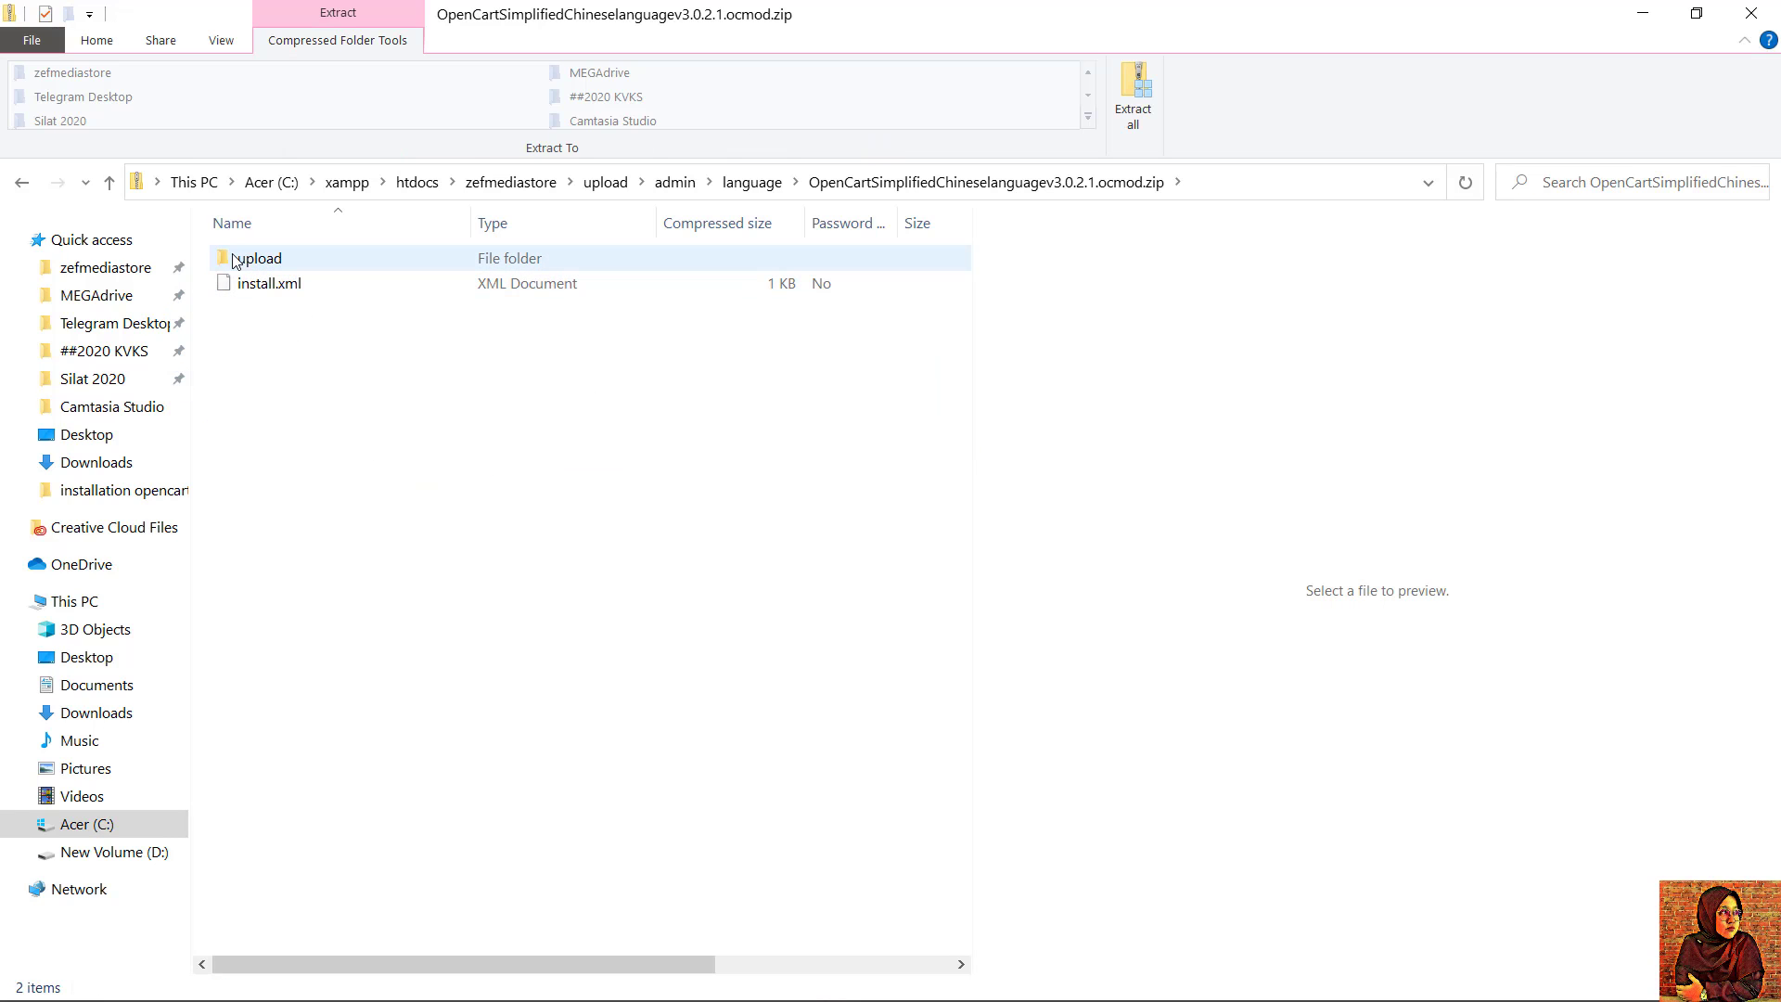
click(753, 182)
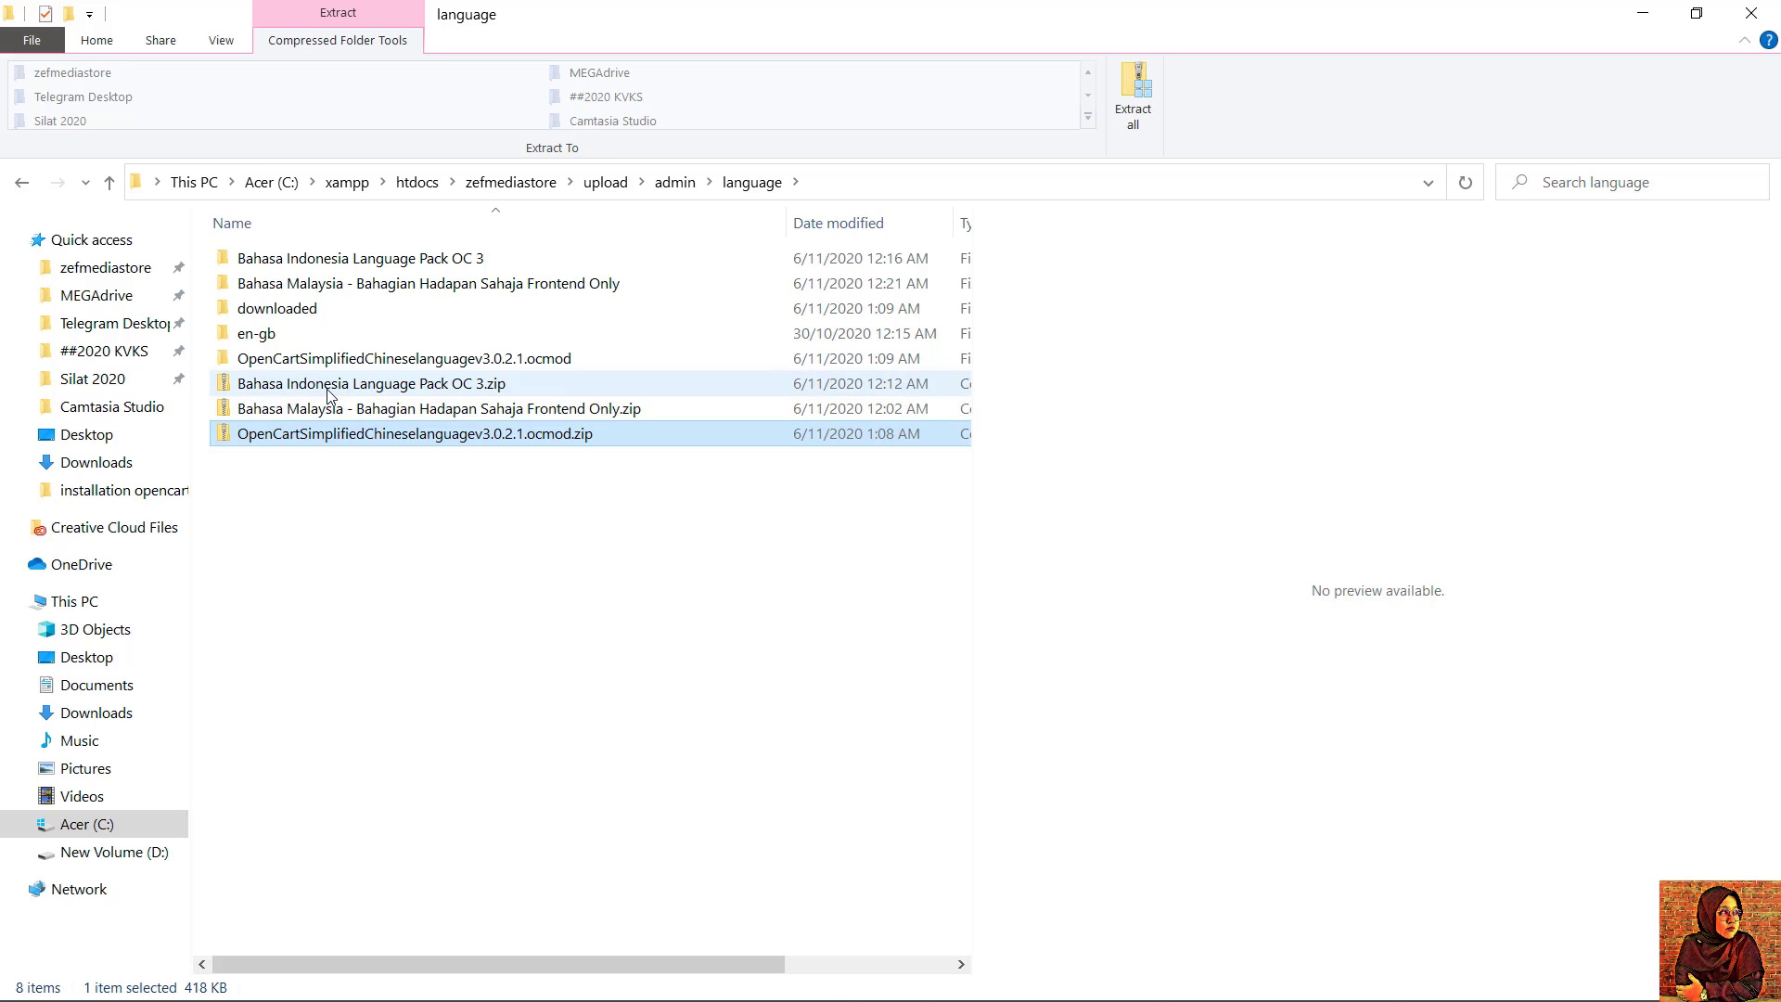
Step: Open install.txt from the inner Bahasa Indonesia Language Pack OC 3 folder in Notepad
click(401, 261)
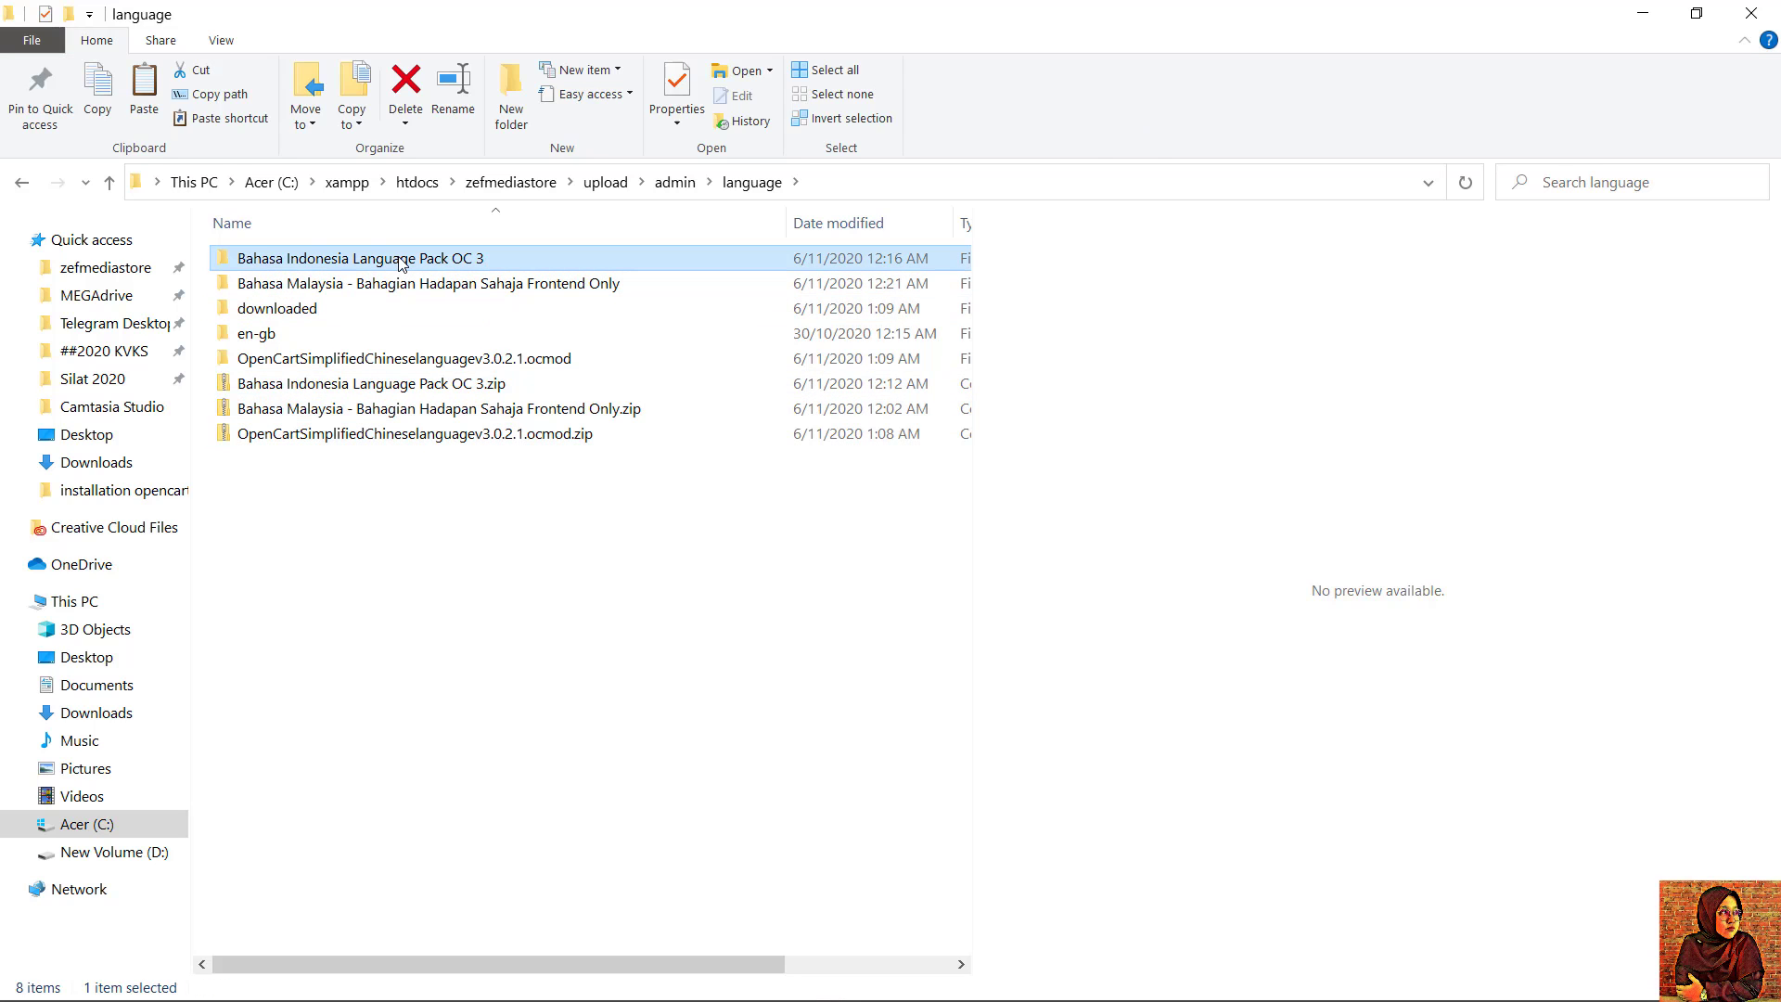
double_click(401, 260)
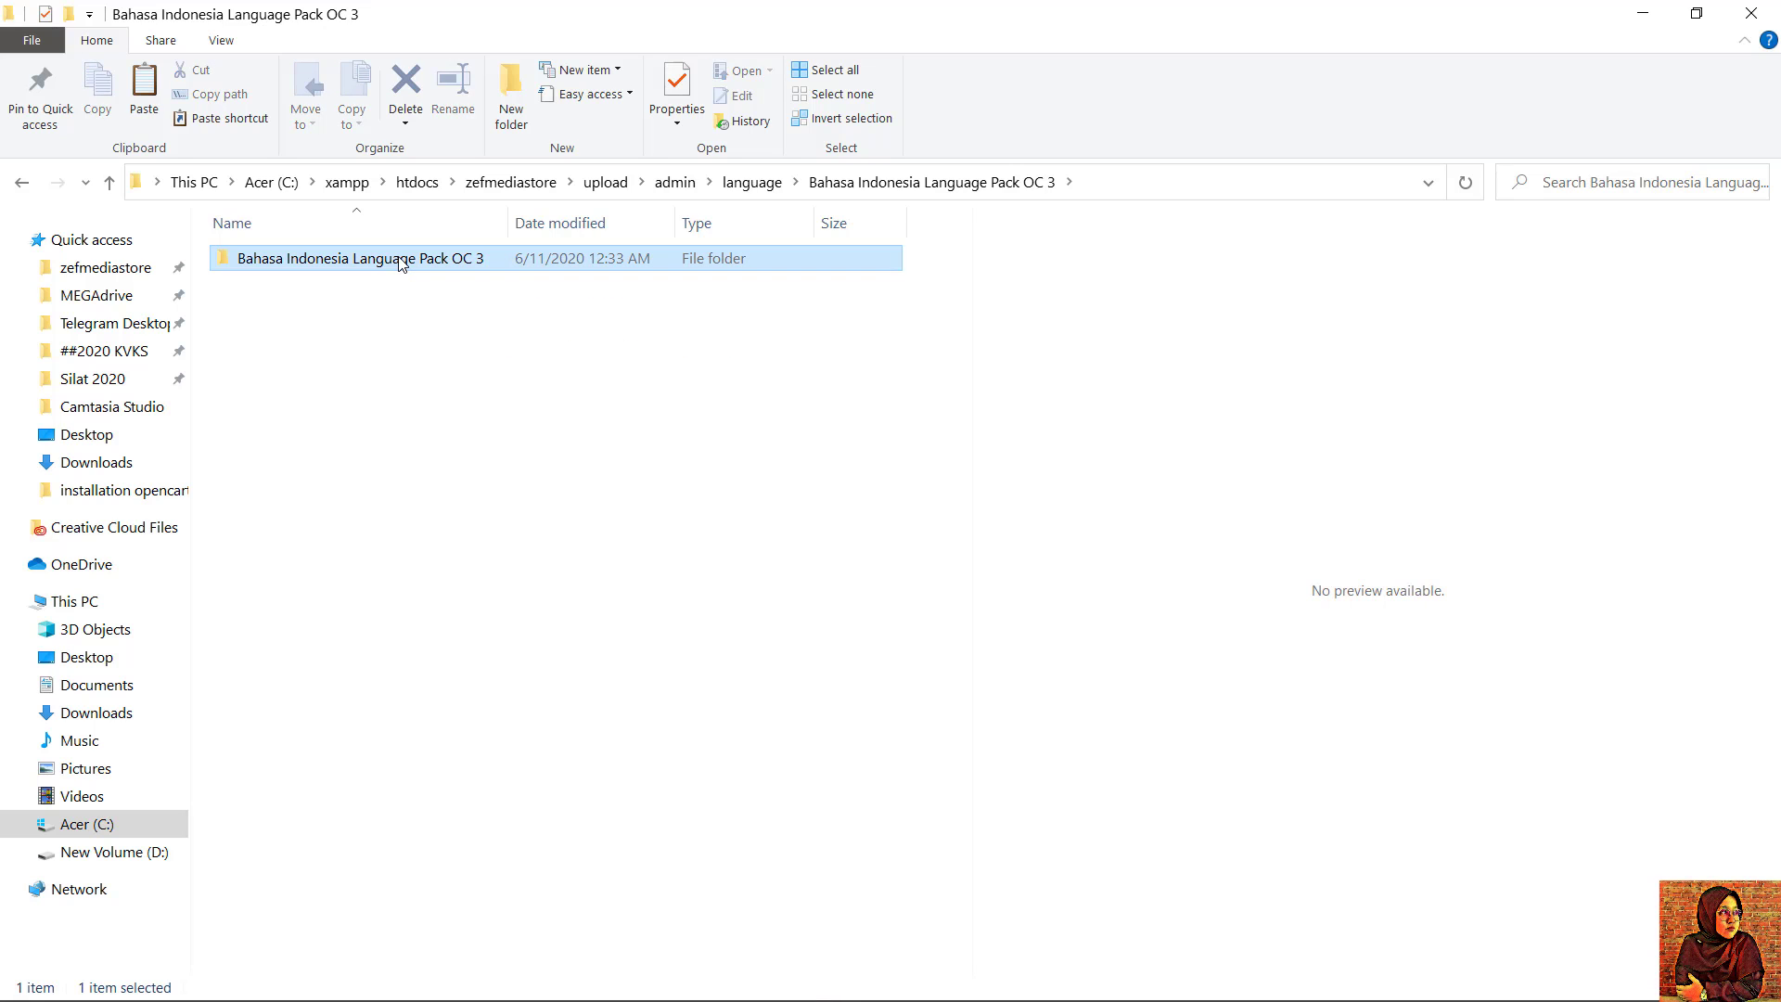
double_click(402, 260)
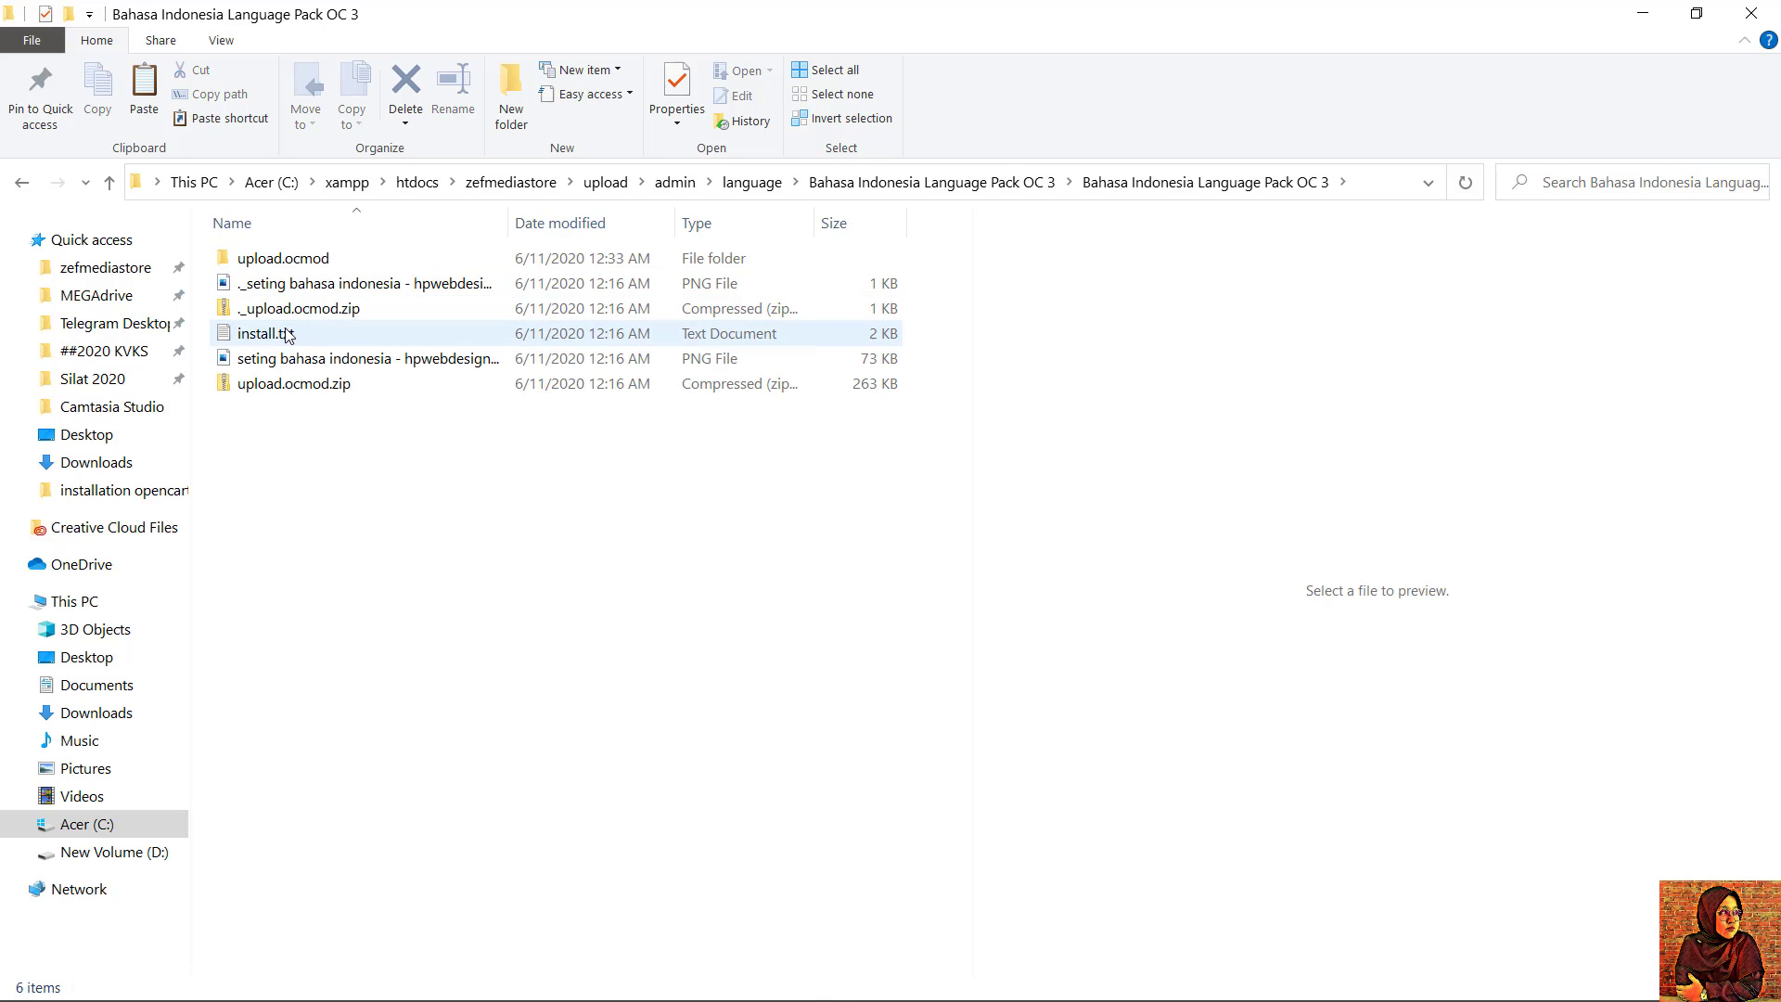
click(252, 338)
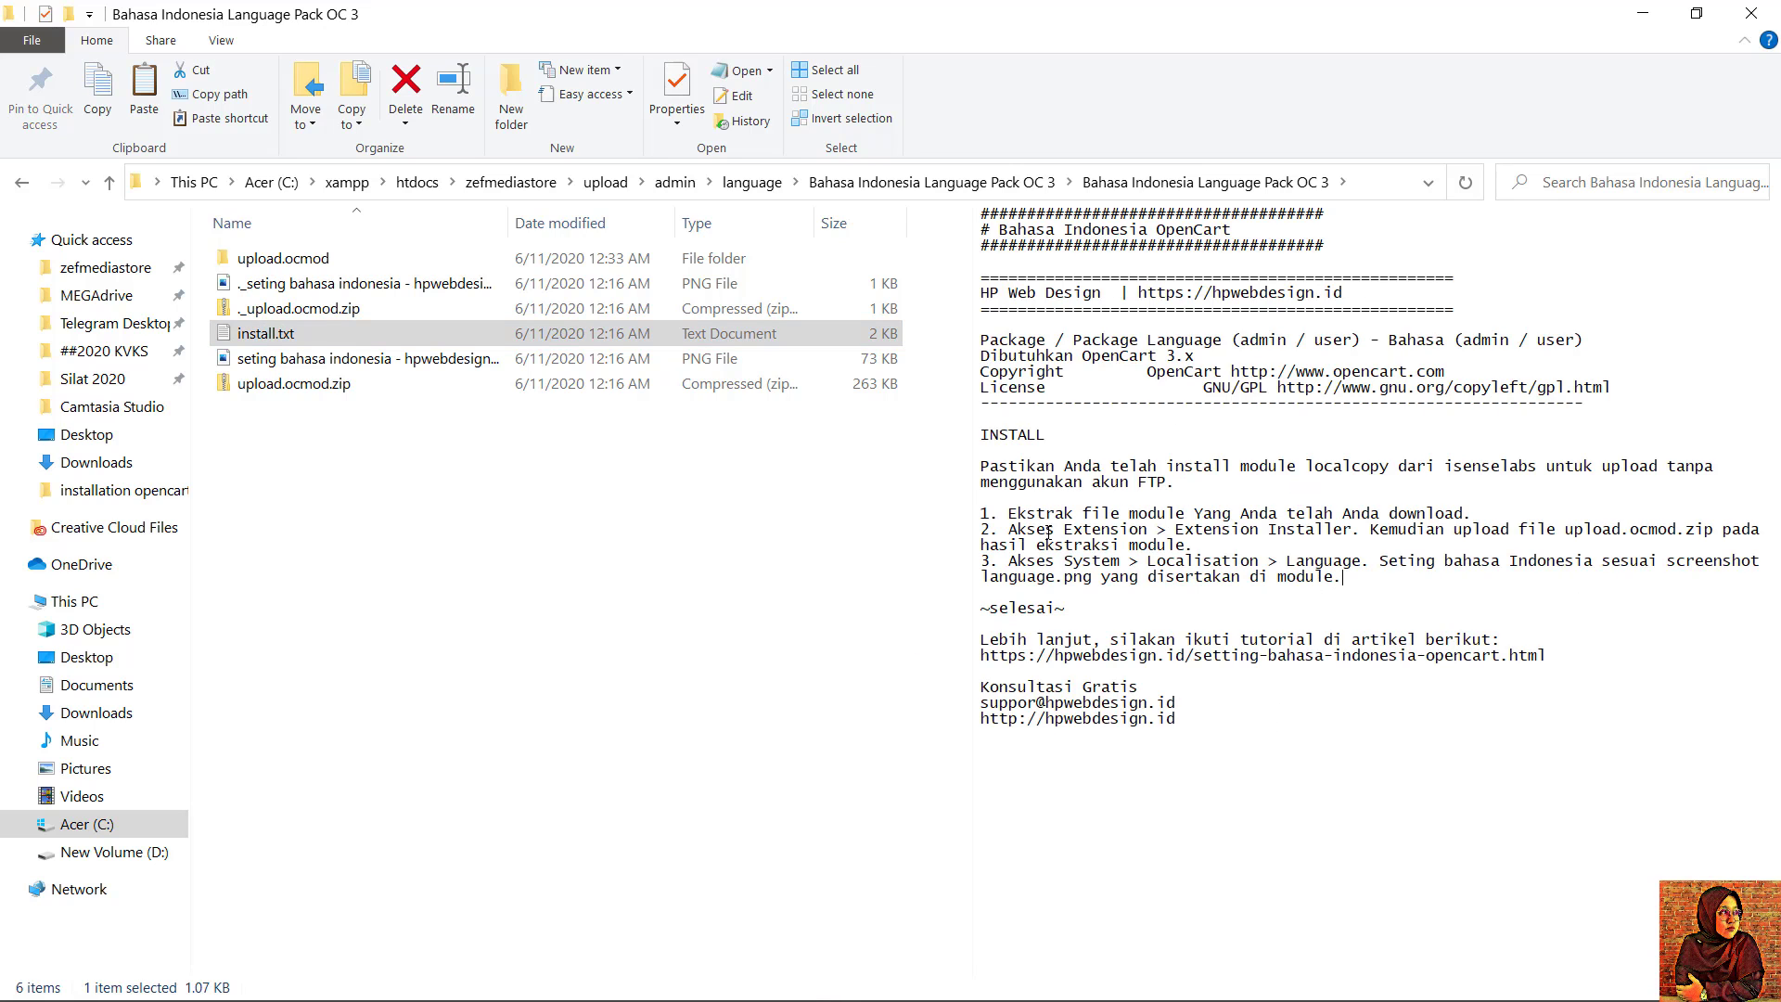
double_click(291, 340)
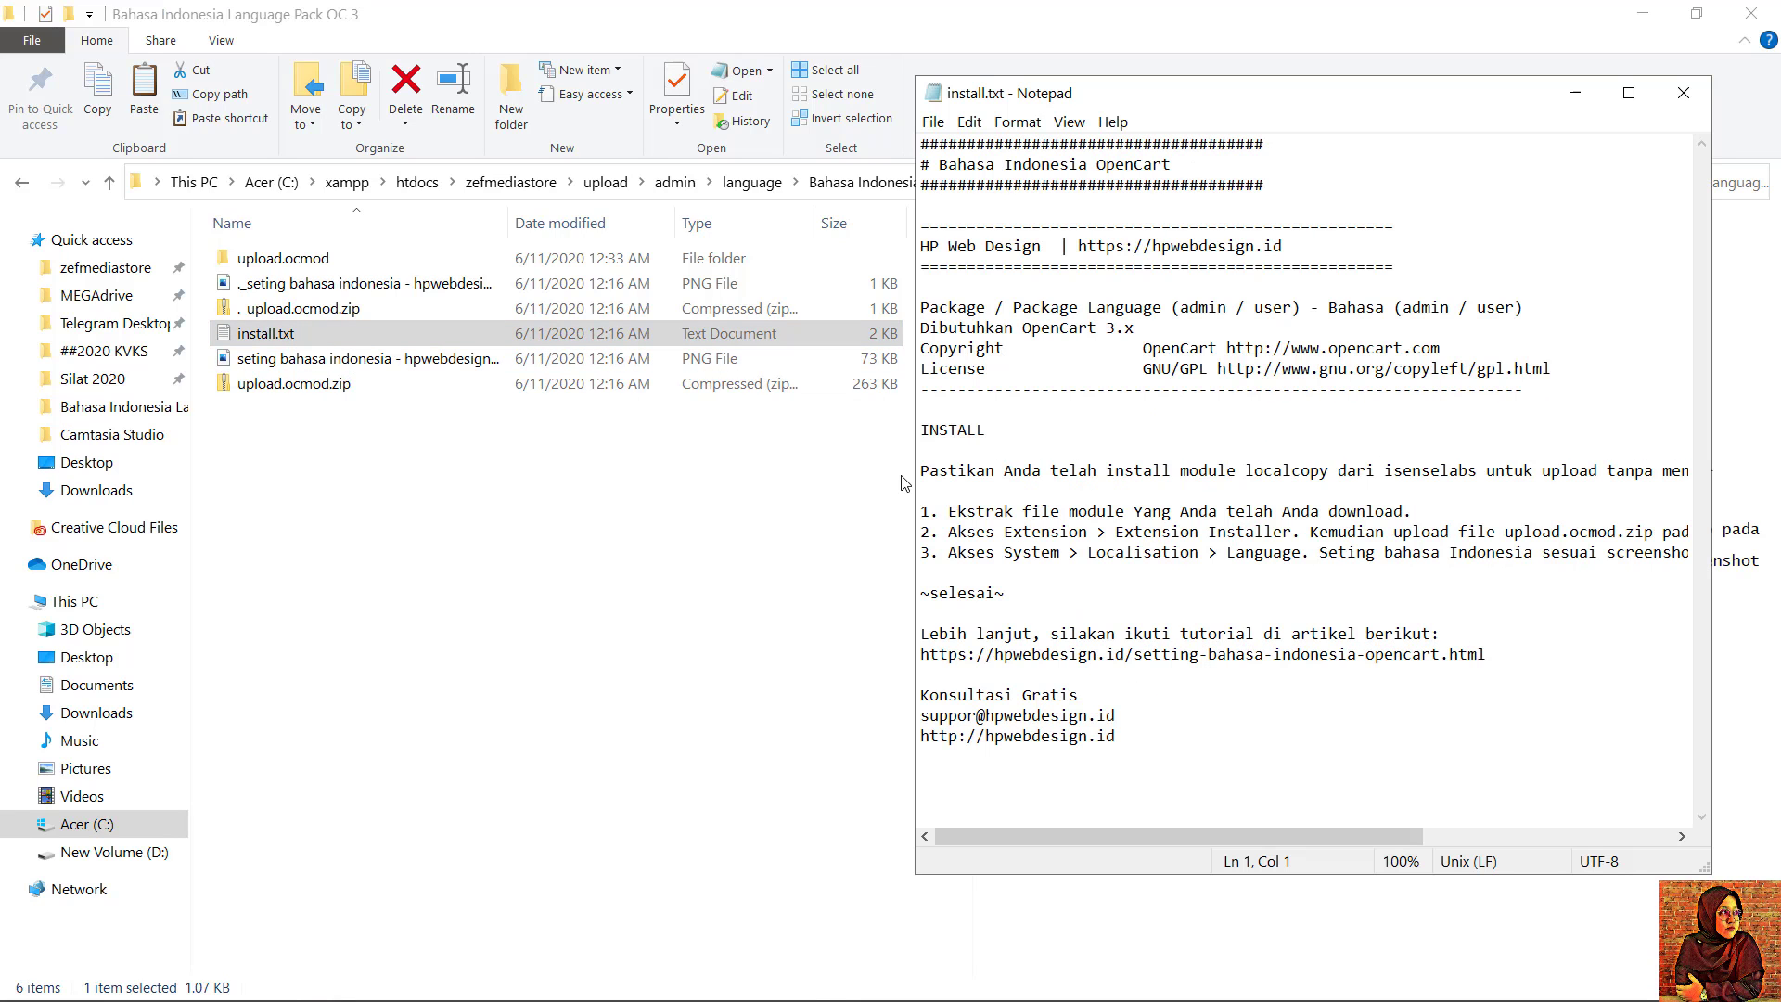
Step: Widen the Notepad window, read the installation instructions in install.txt, close the file and return to the language folder
drag(908, 477, 232, 475)
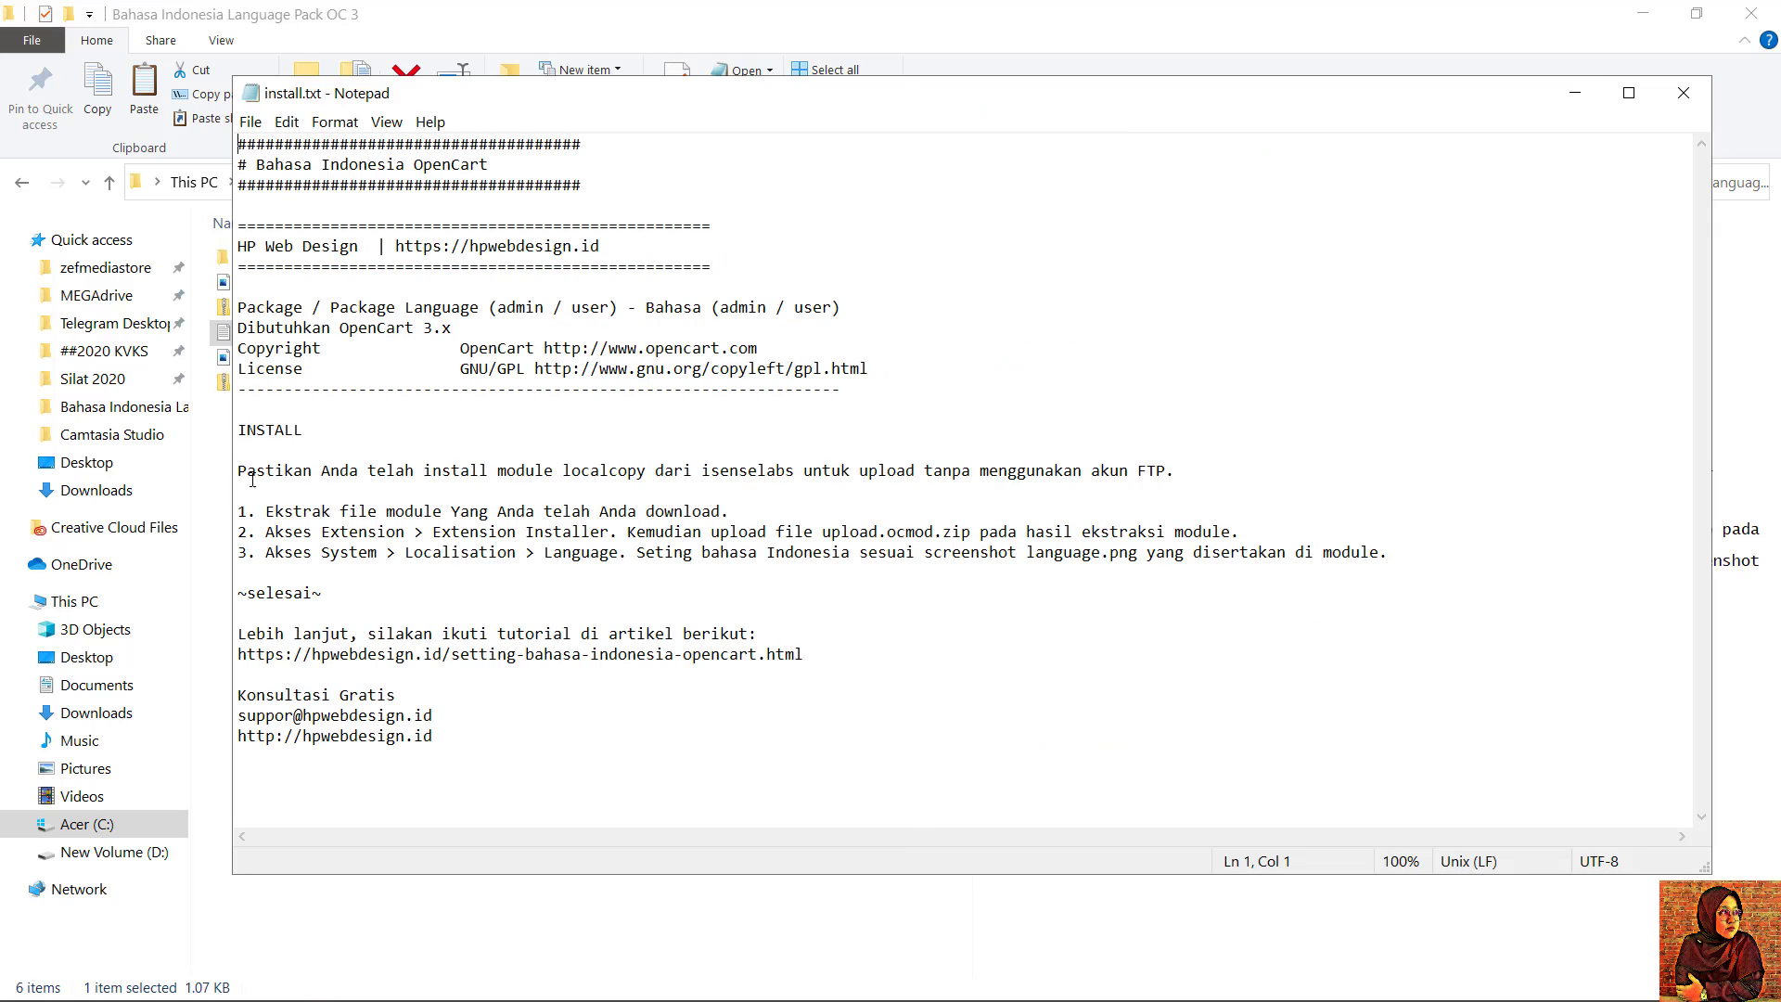
drag(240, 472, 1441, 563)
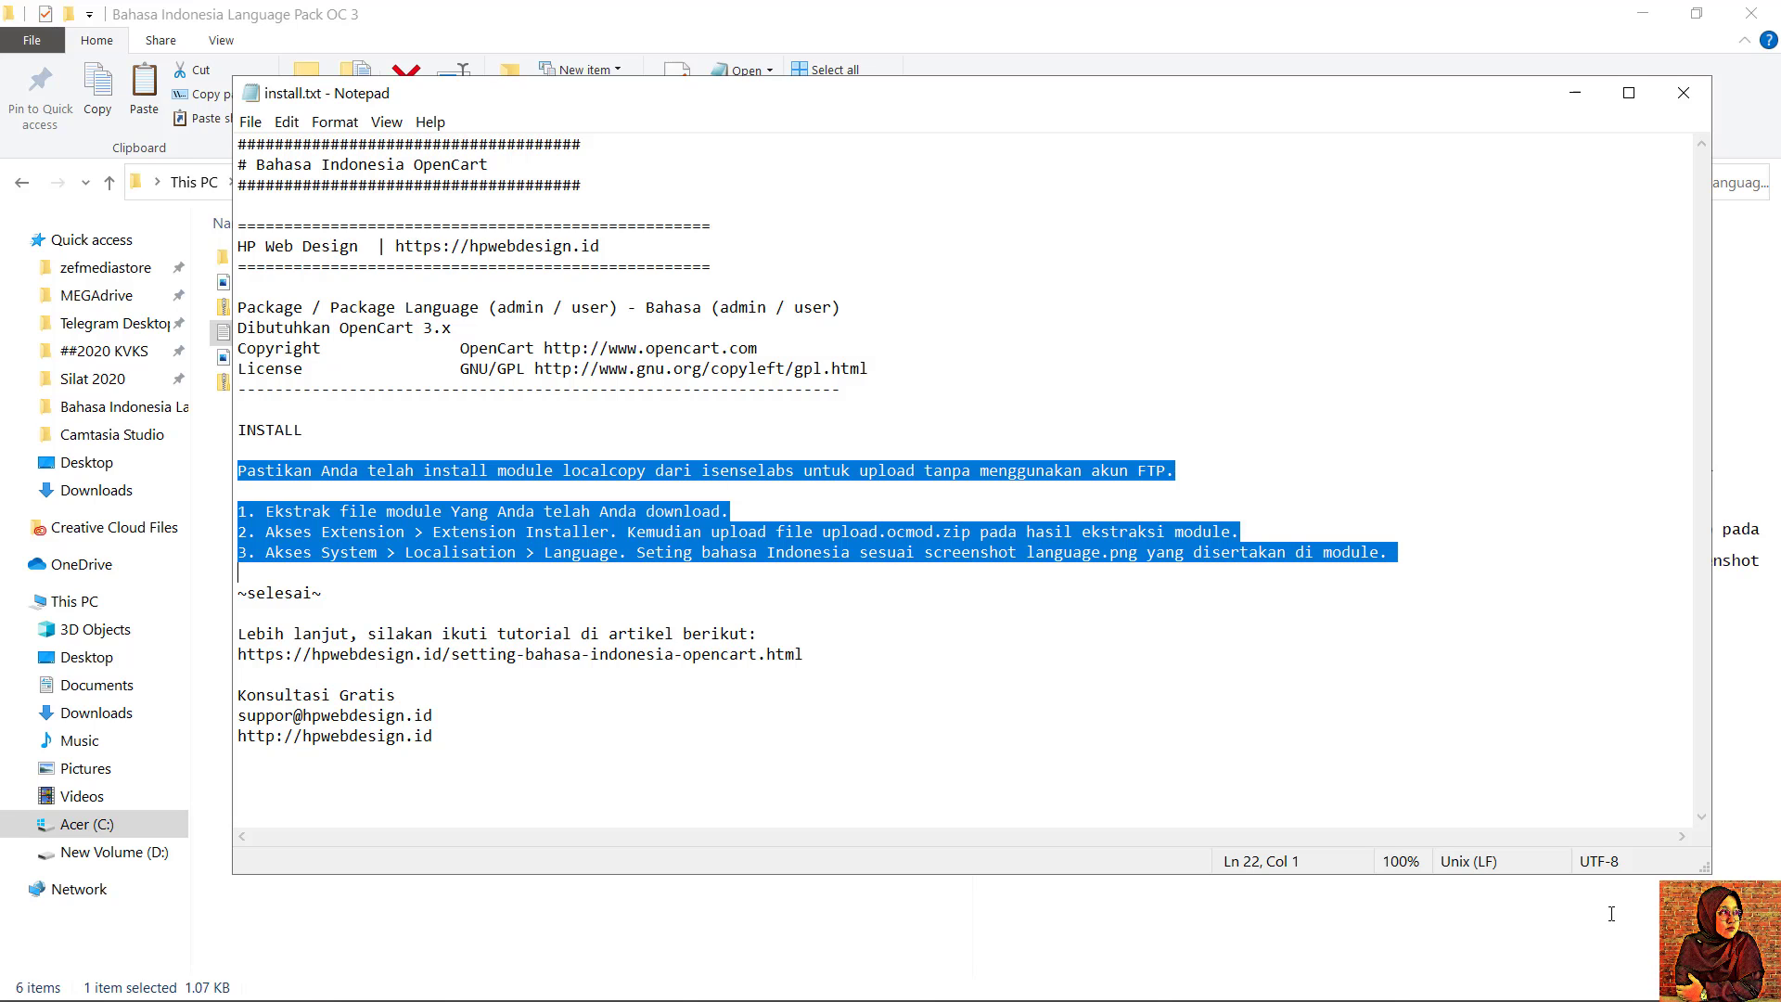
click(1704, 93)
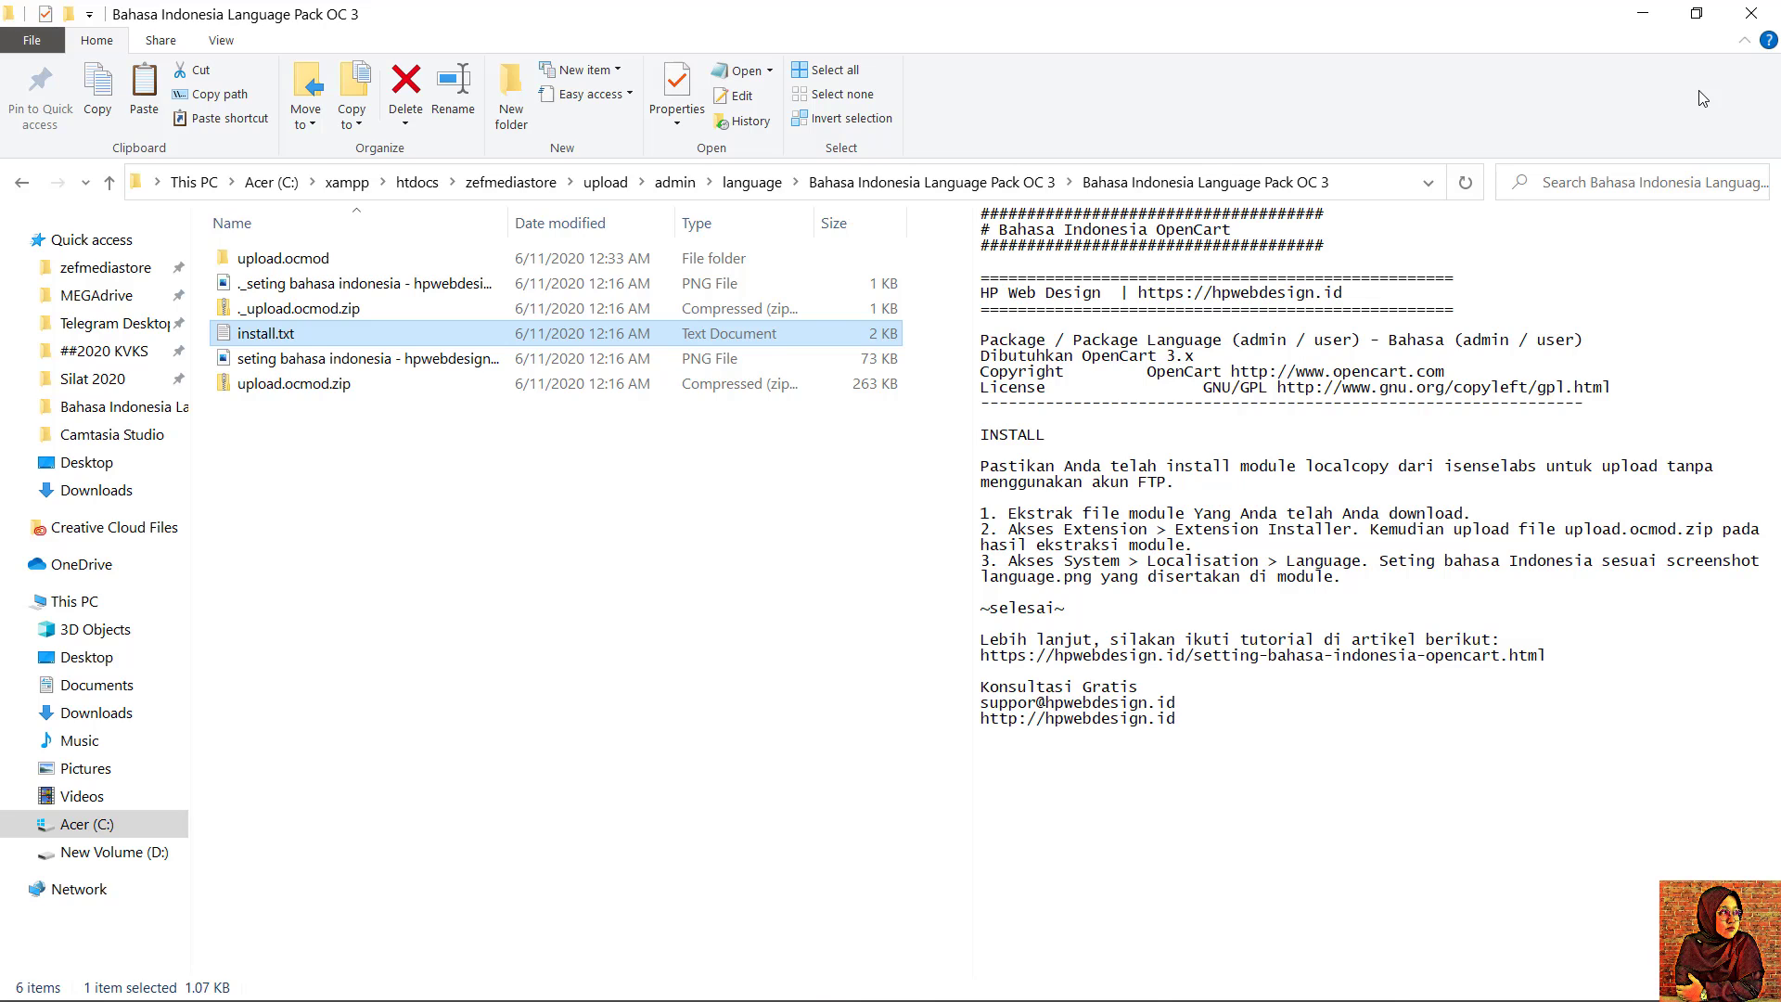
click(752, 182)
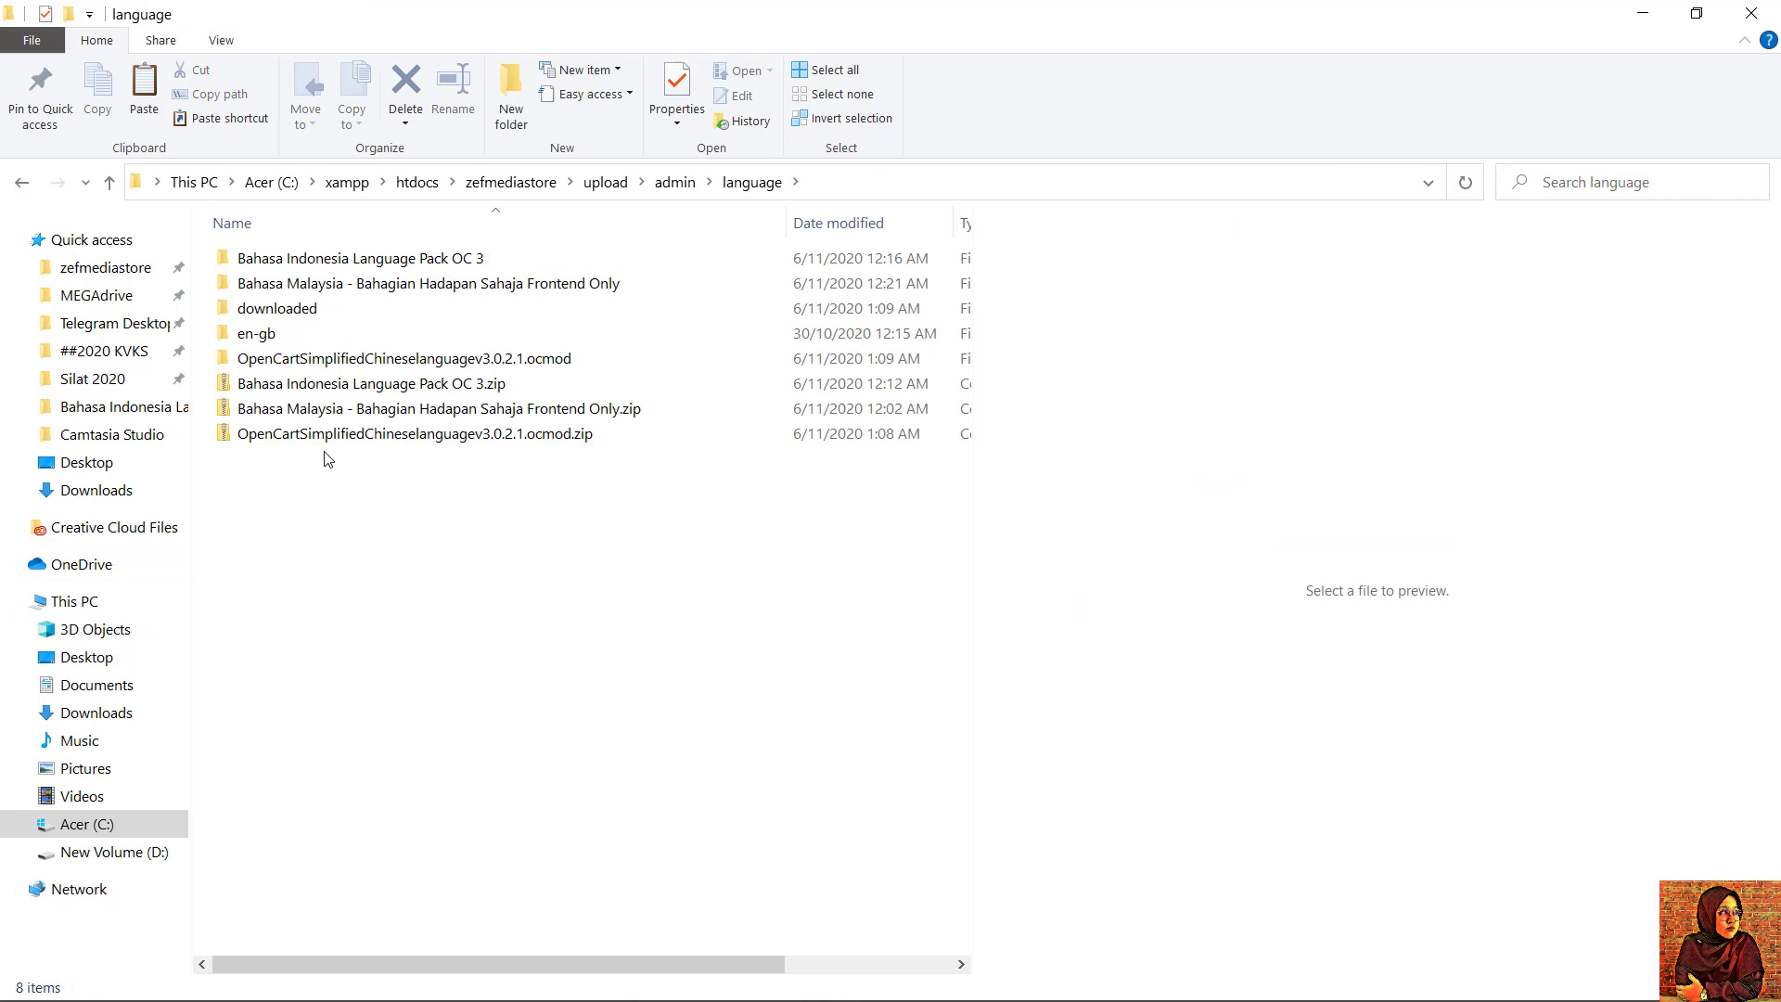
Step: Switch back to the browser and upload OpenCartSimplifiedChineselanguagev3.0.2.1.ocmod.zip through the Extension Installer
mouse_move(790, 995)
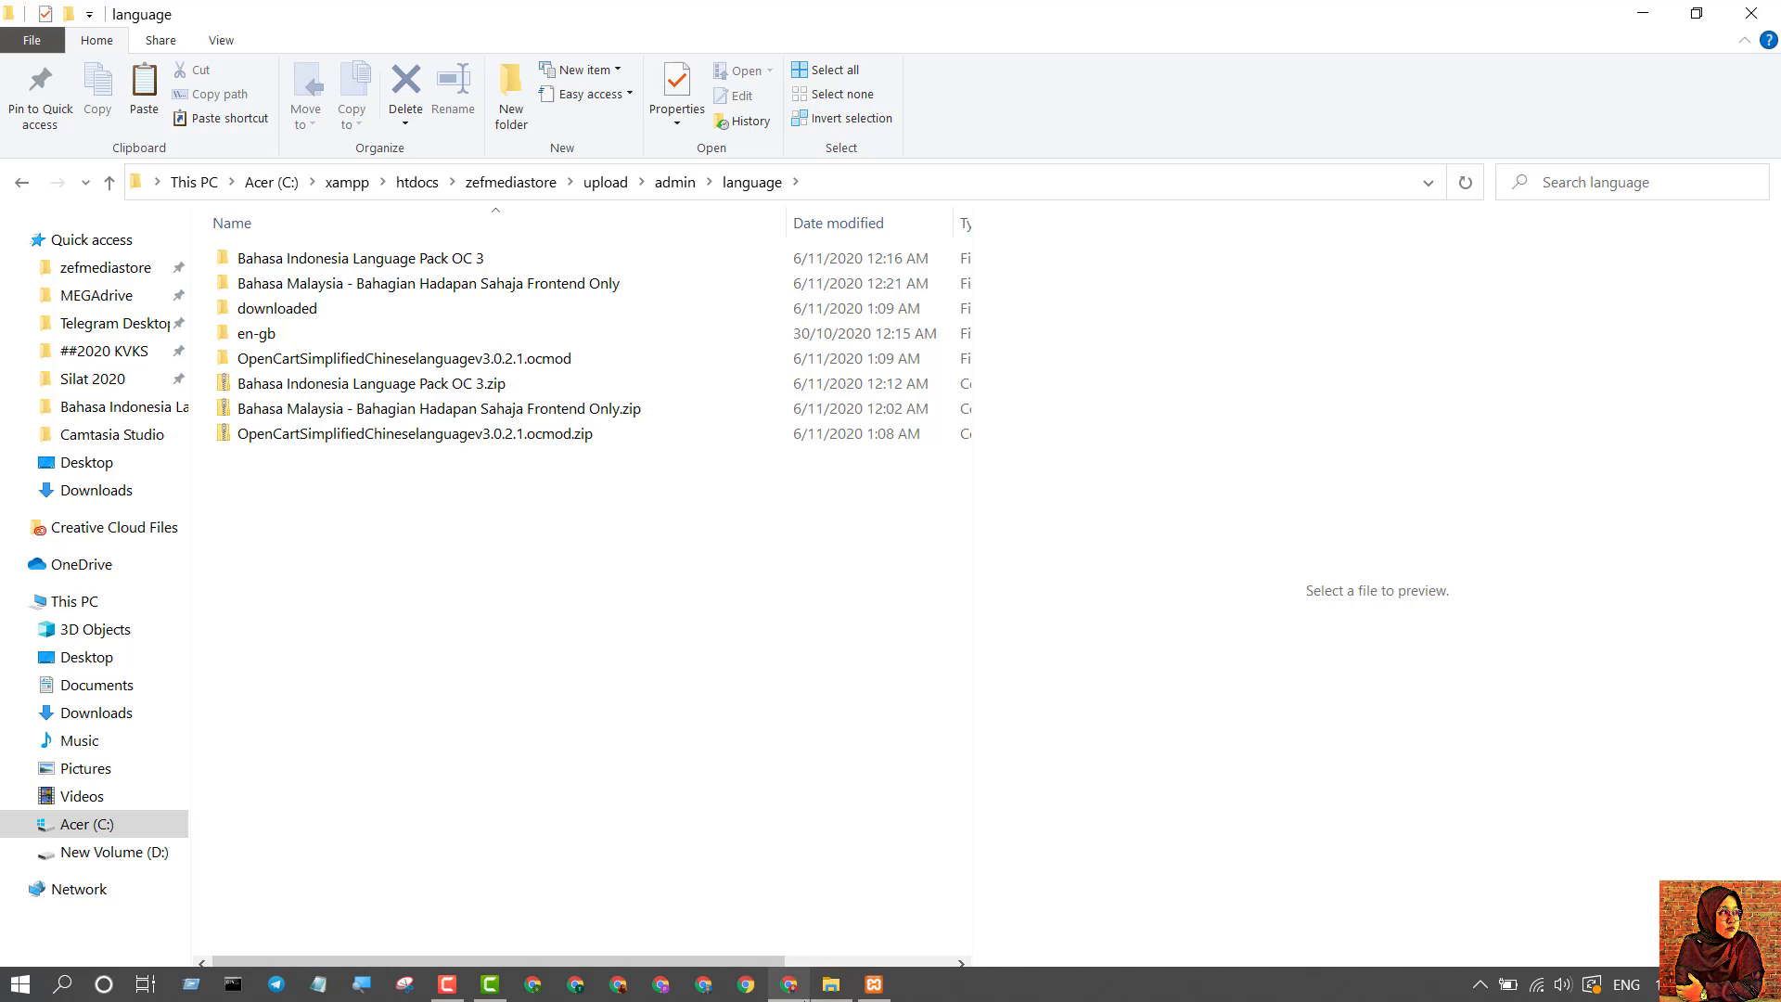
click(789, 985)
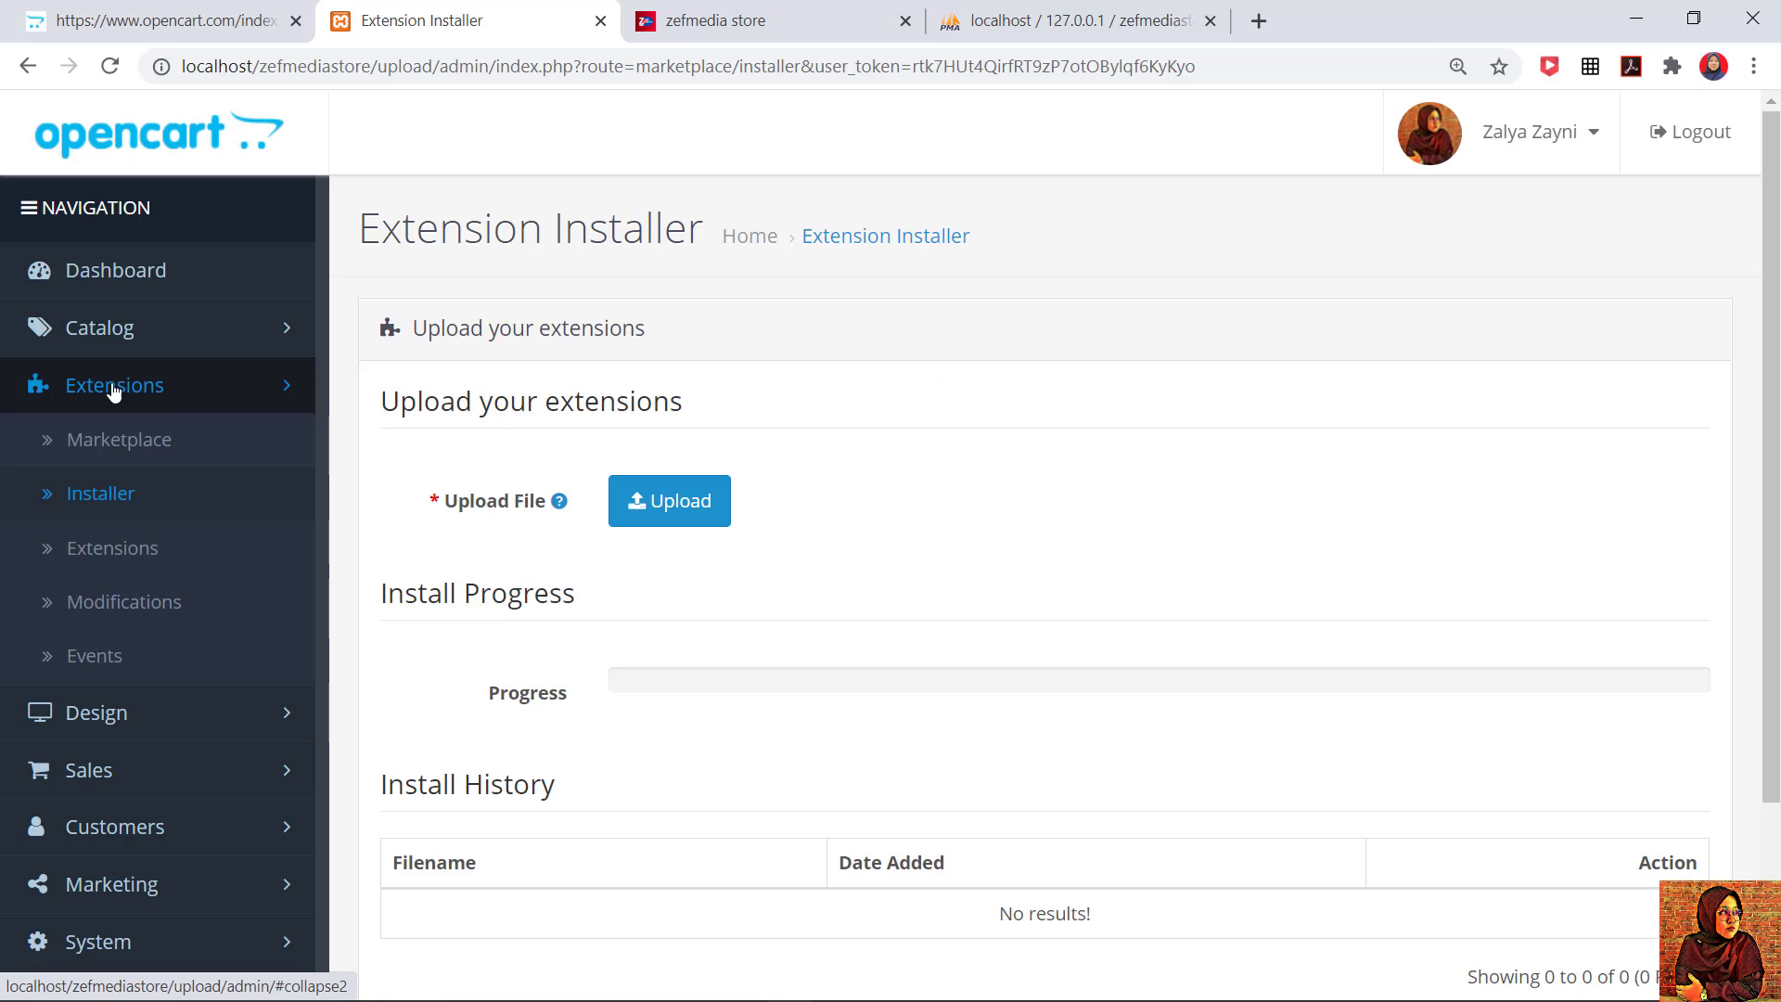
click(92, 495)
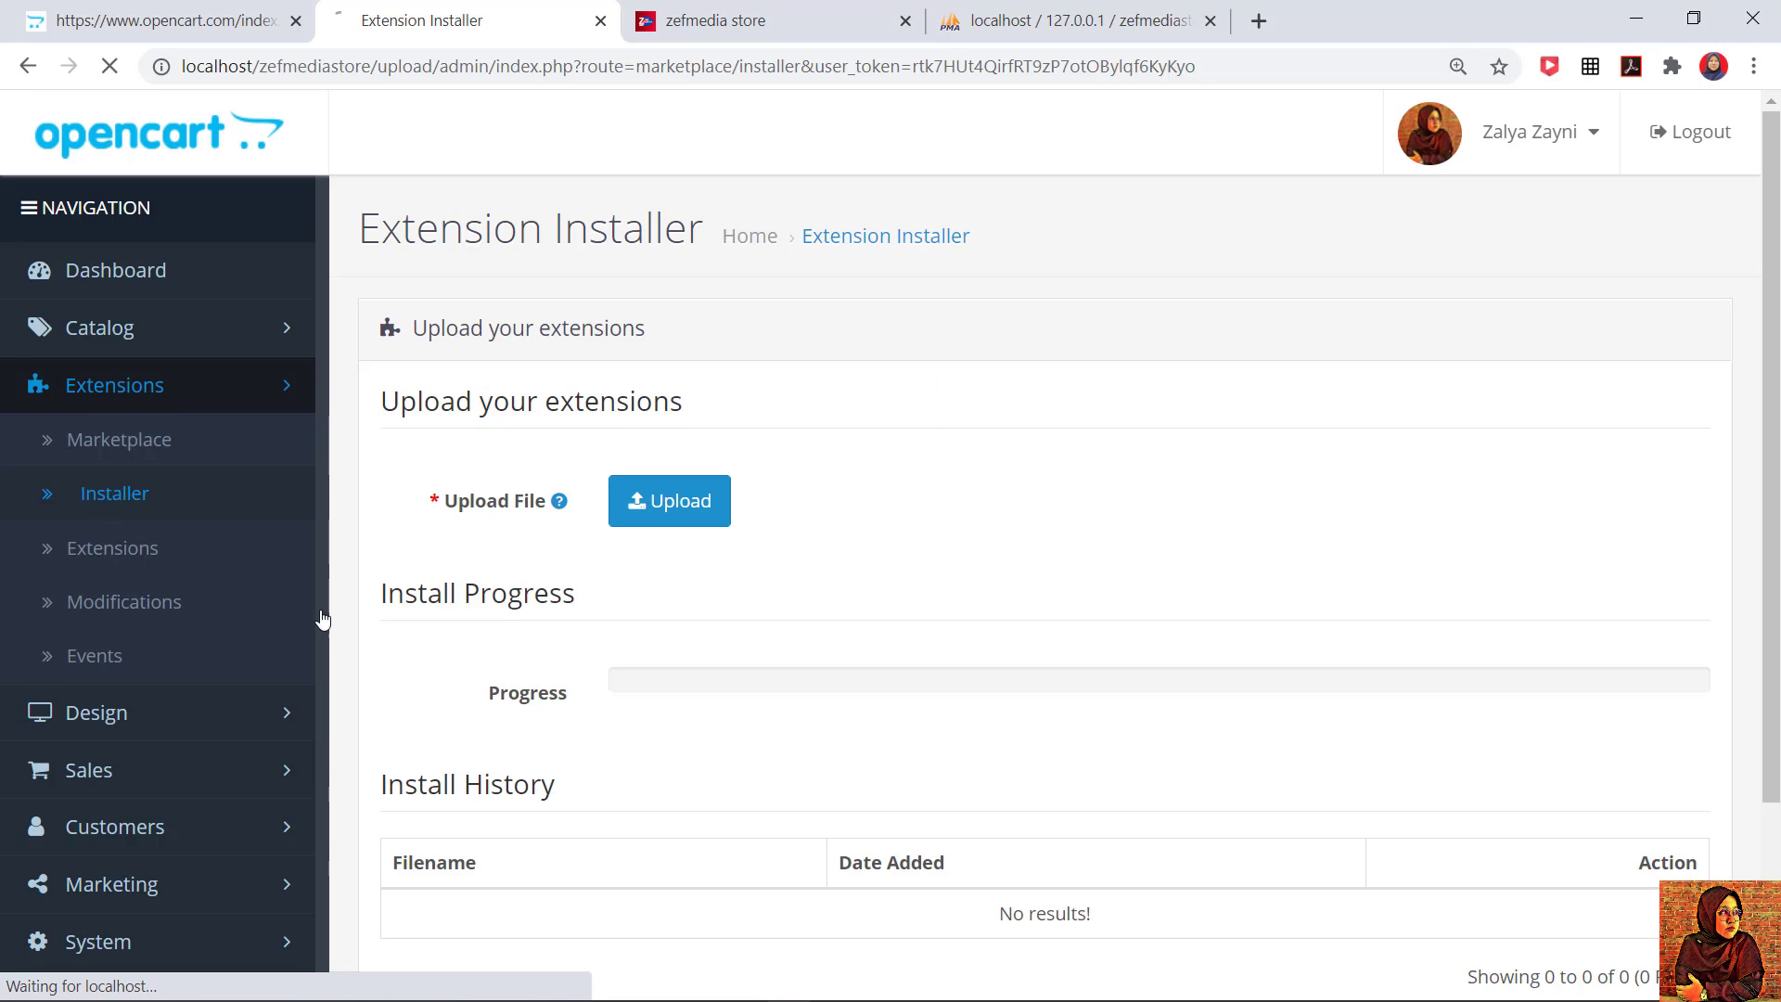
scroll(847, 529, down, 1)
click(688, 425)
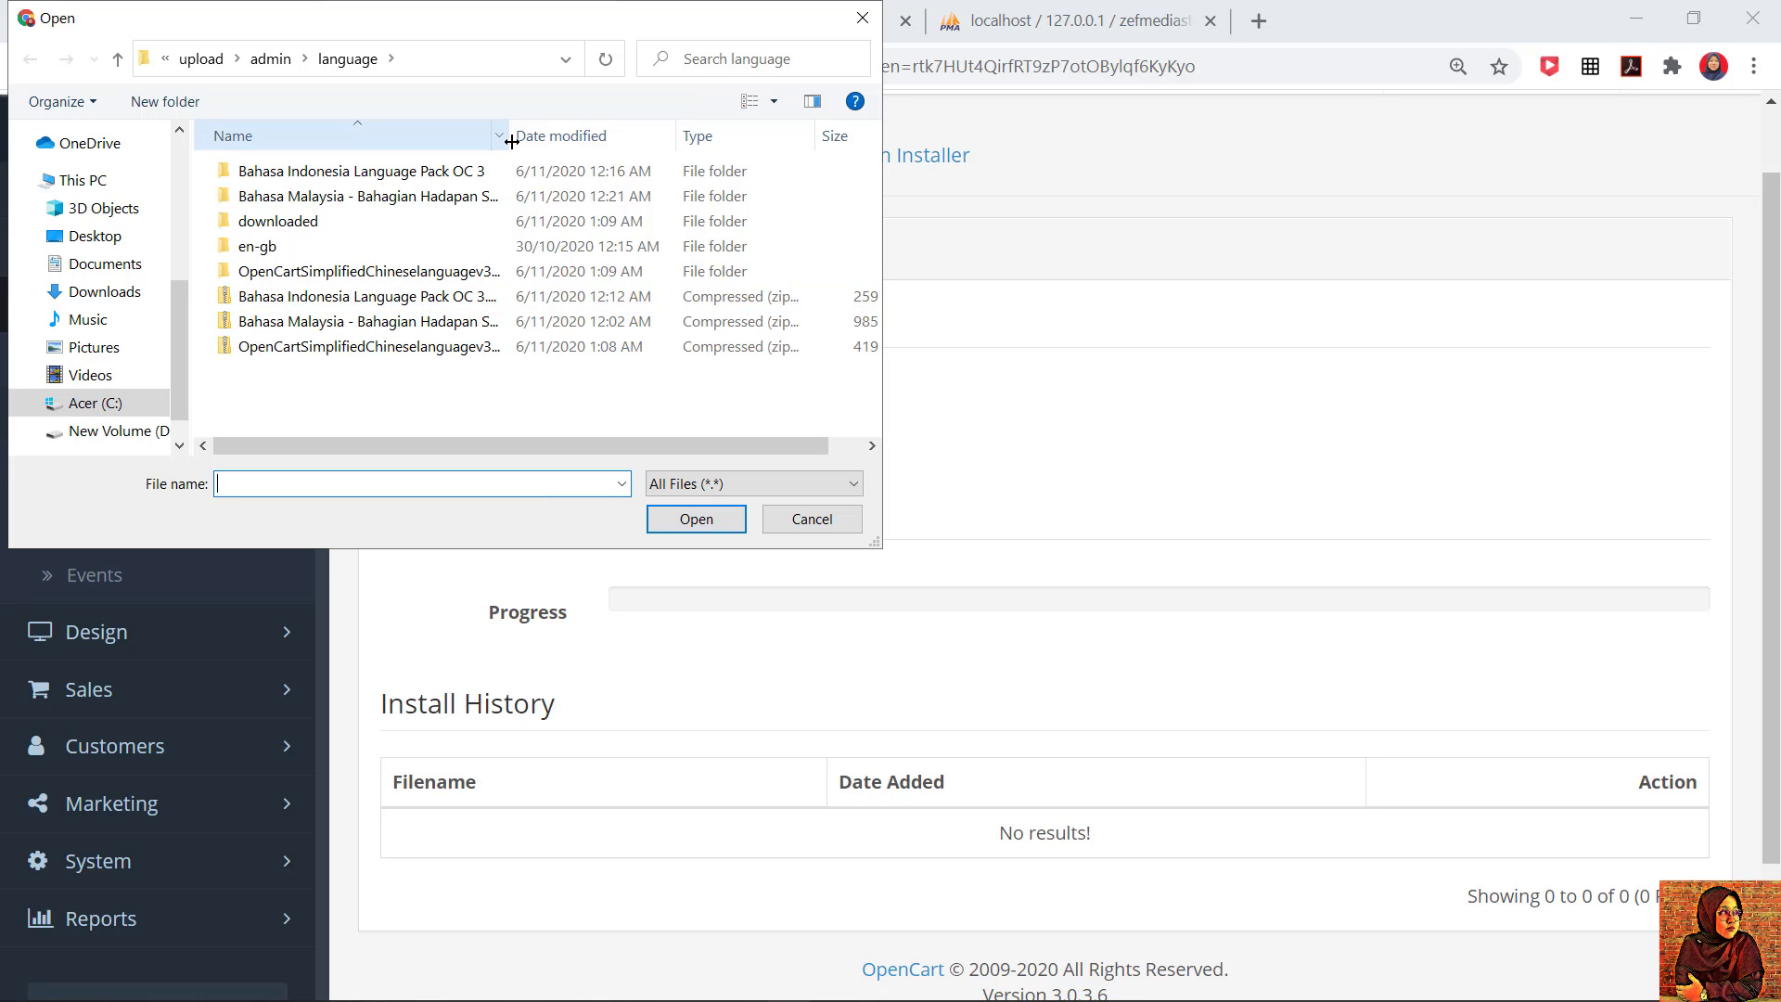
drag(509, 136, 768, 221)
double_click(747, 321)
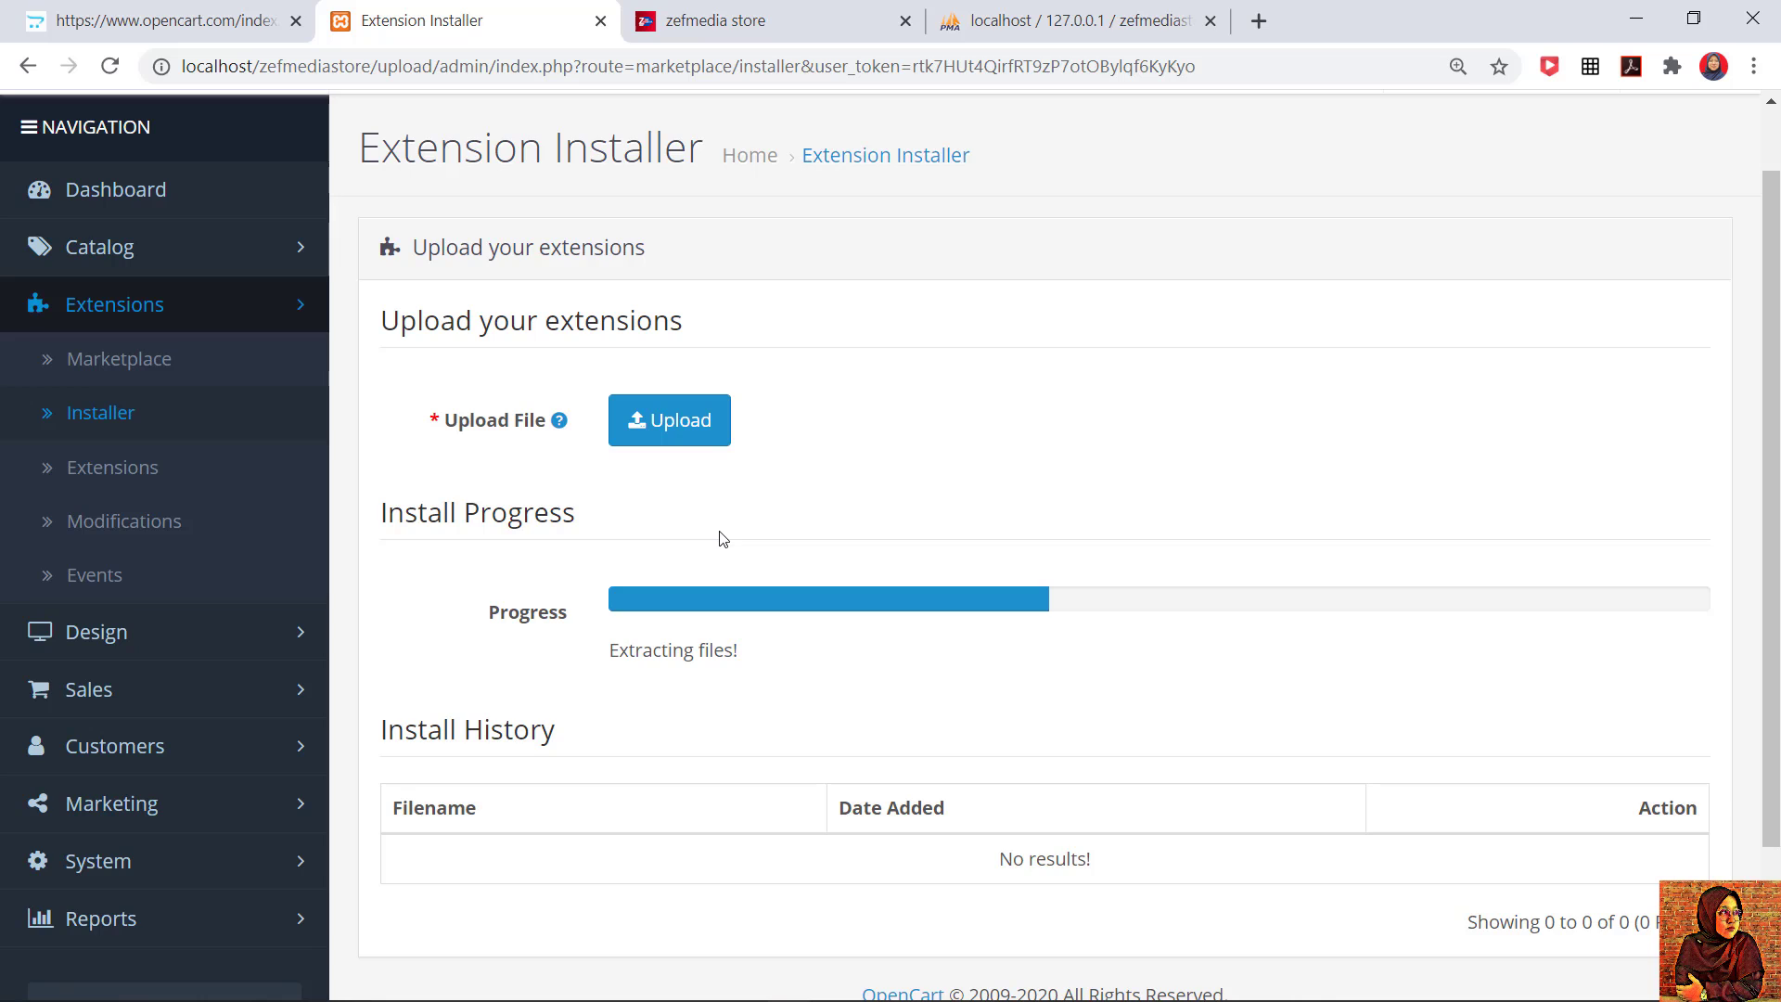
Step: Examine the Simplified Chinese language pack's entry in the install history
mouse_move(560, 426)
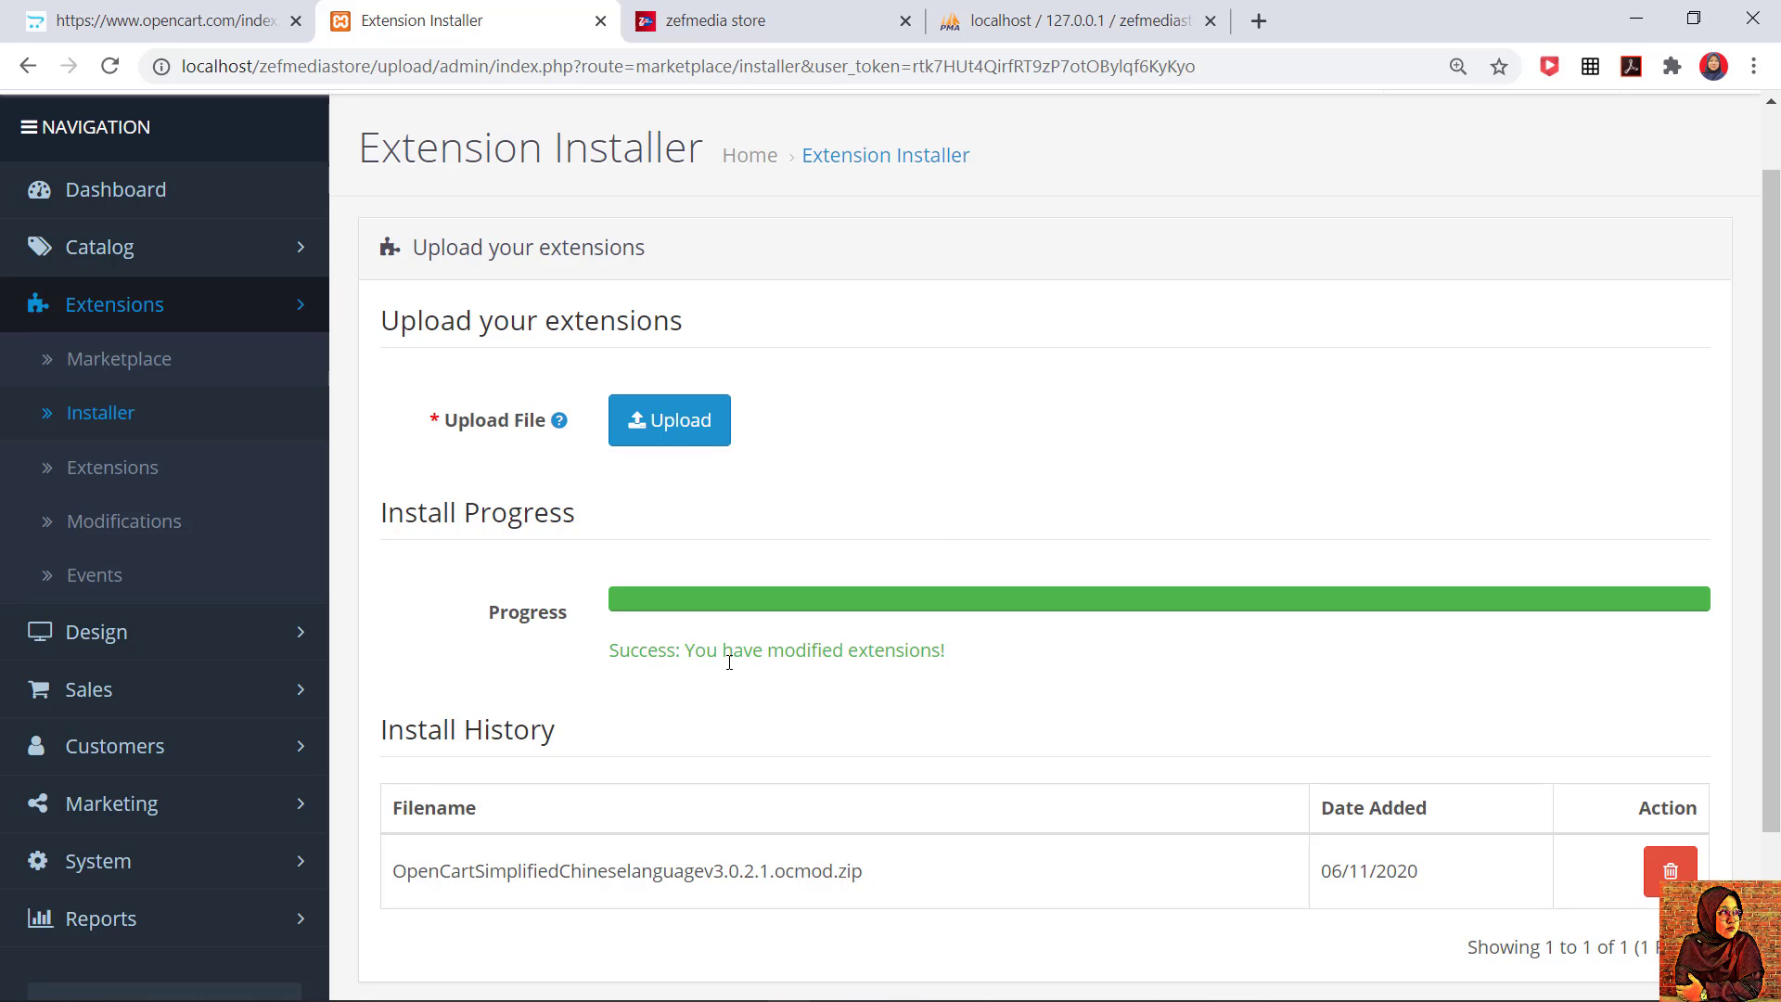
scroll(1036, 690, down, 3)
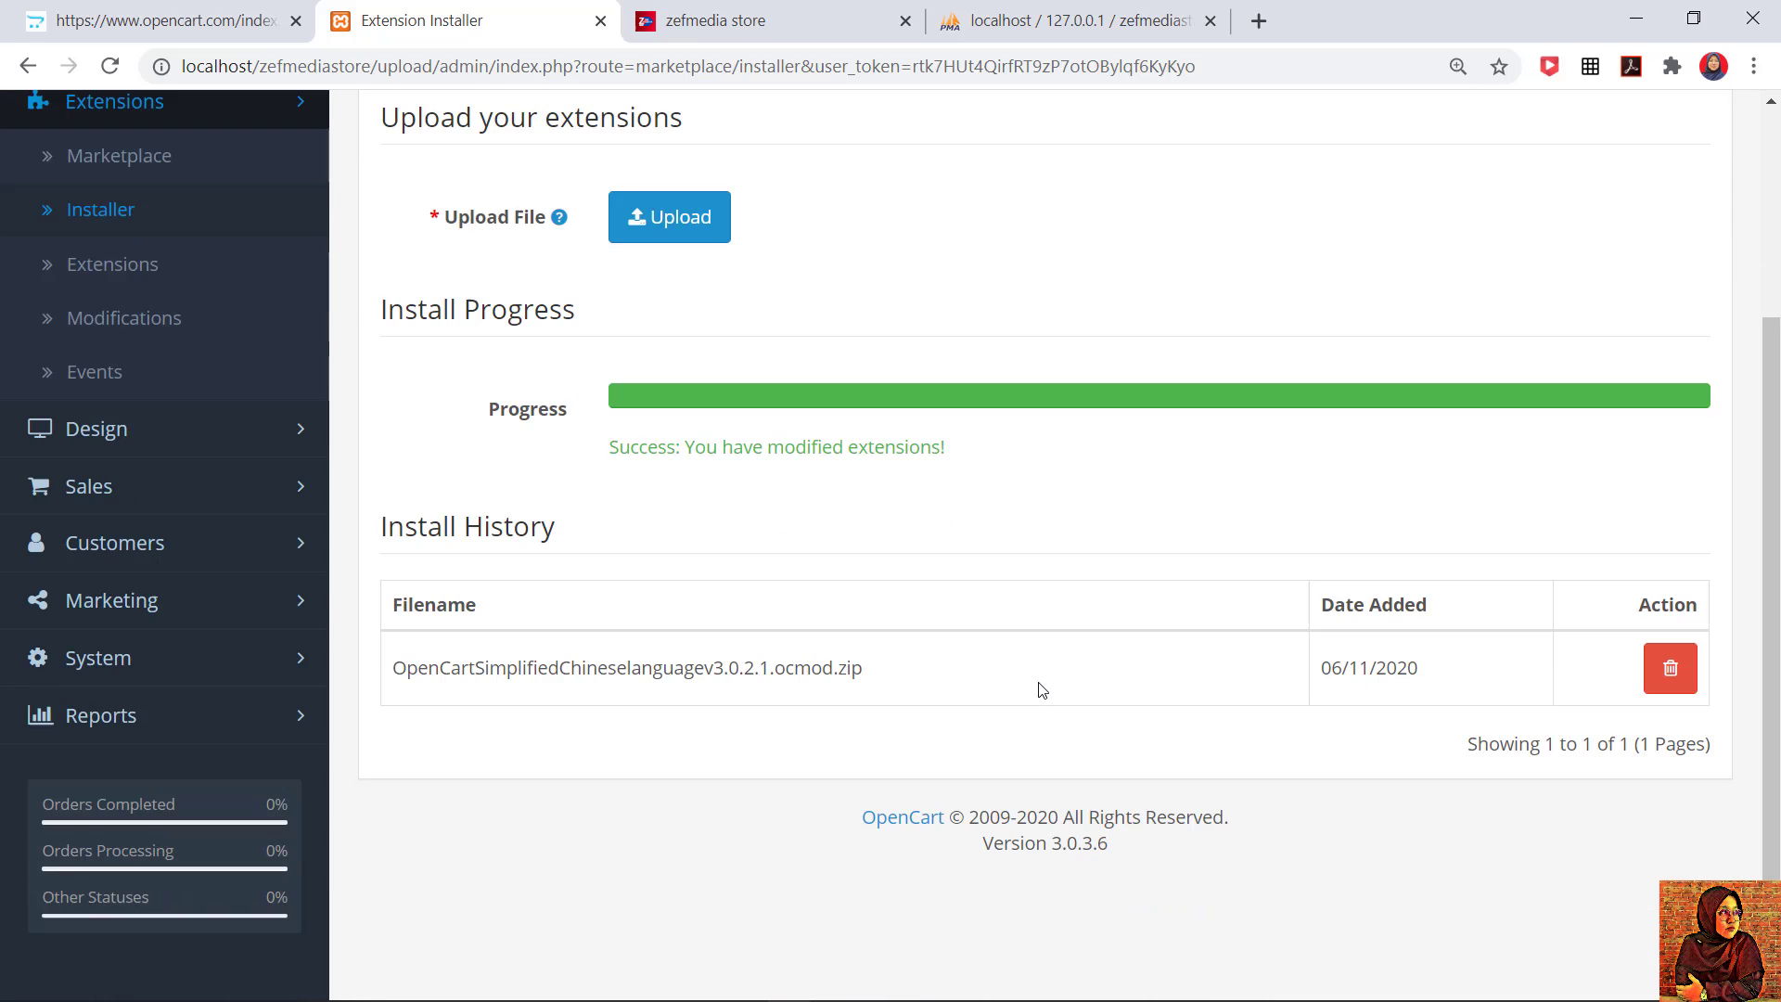
drag(415, 677, 966, 696)
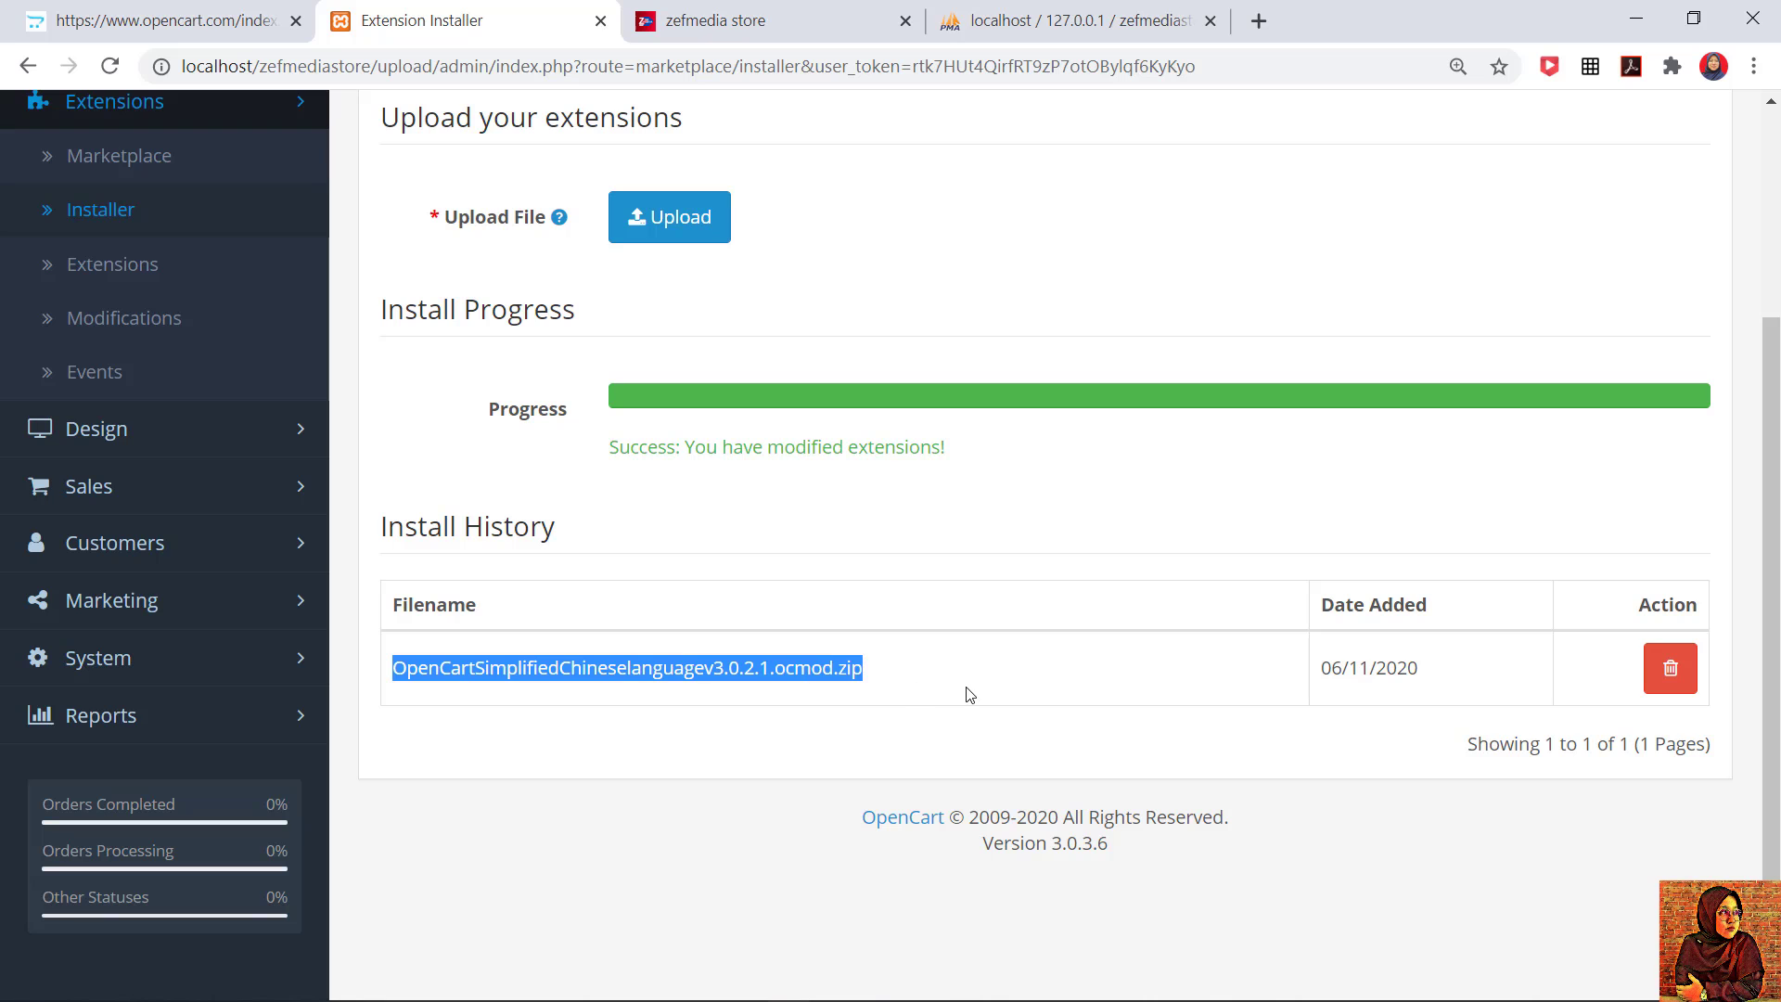
Step: Reload the Extension Installer page and open the store's Languages list in the Localisation settings
scroll(795, 775, up, 3)
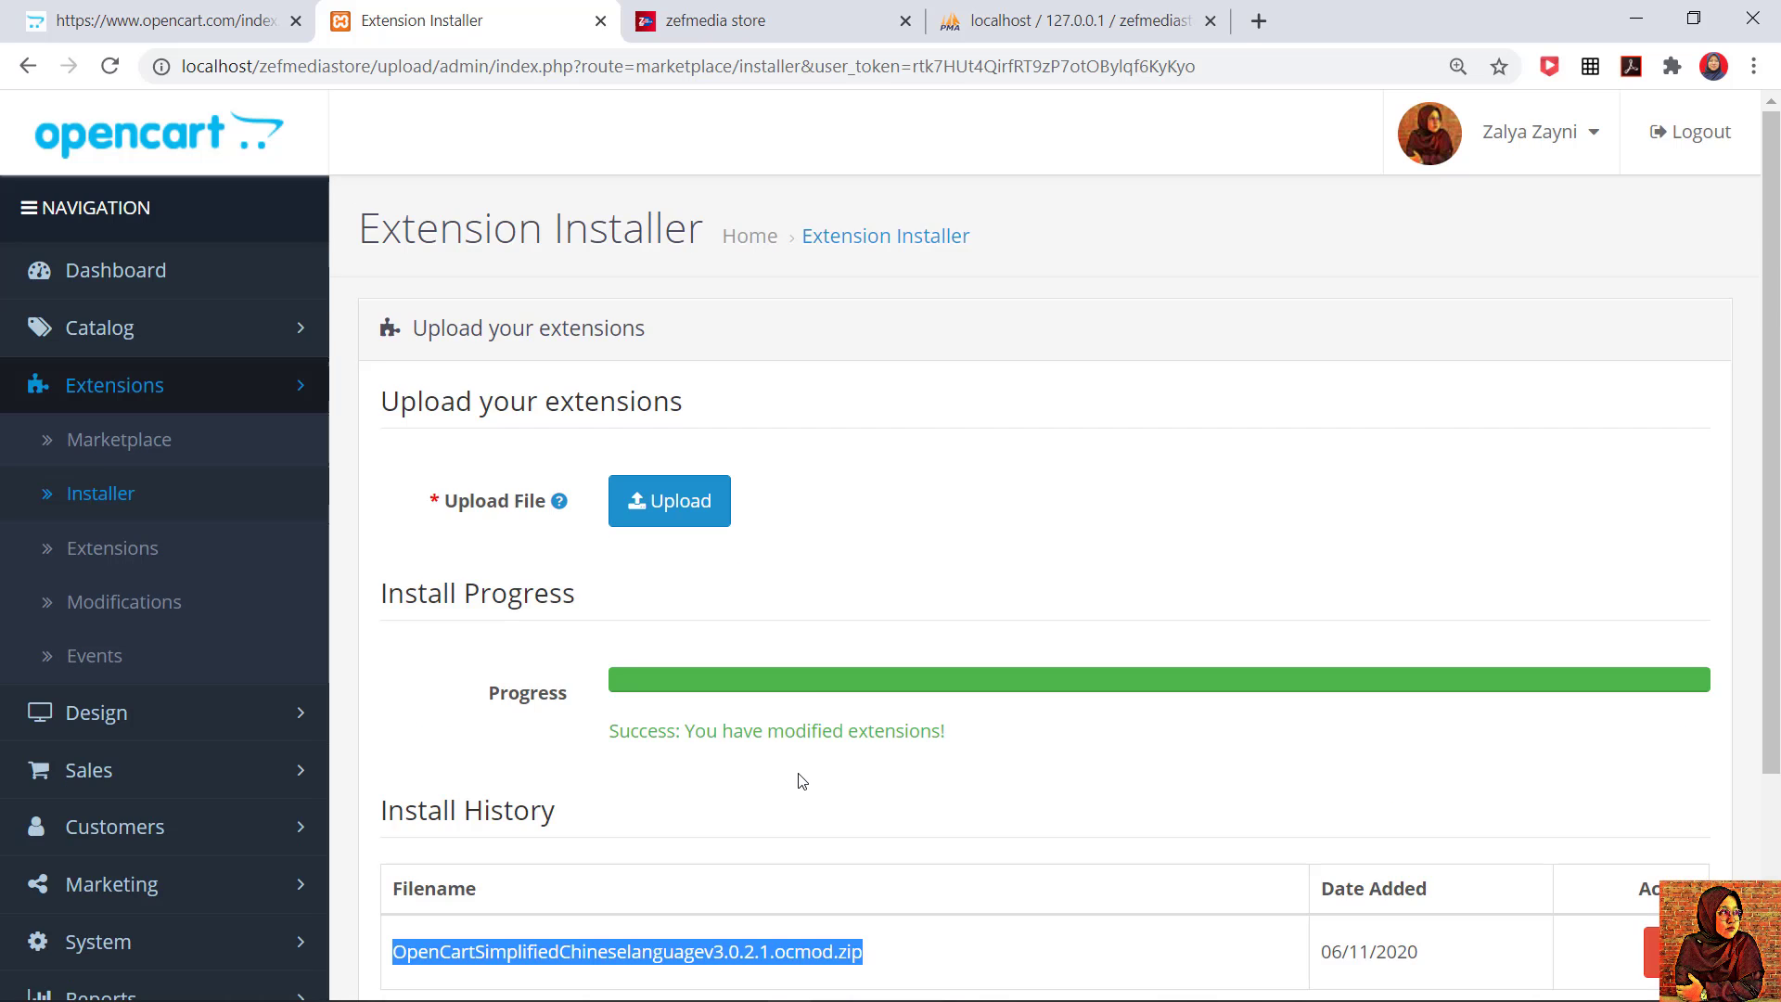
scroll(795, 775, down, 3)
key(F5)
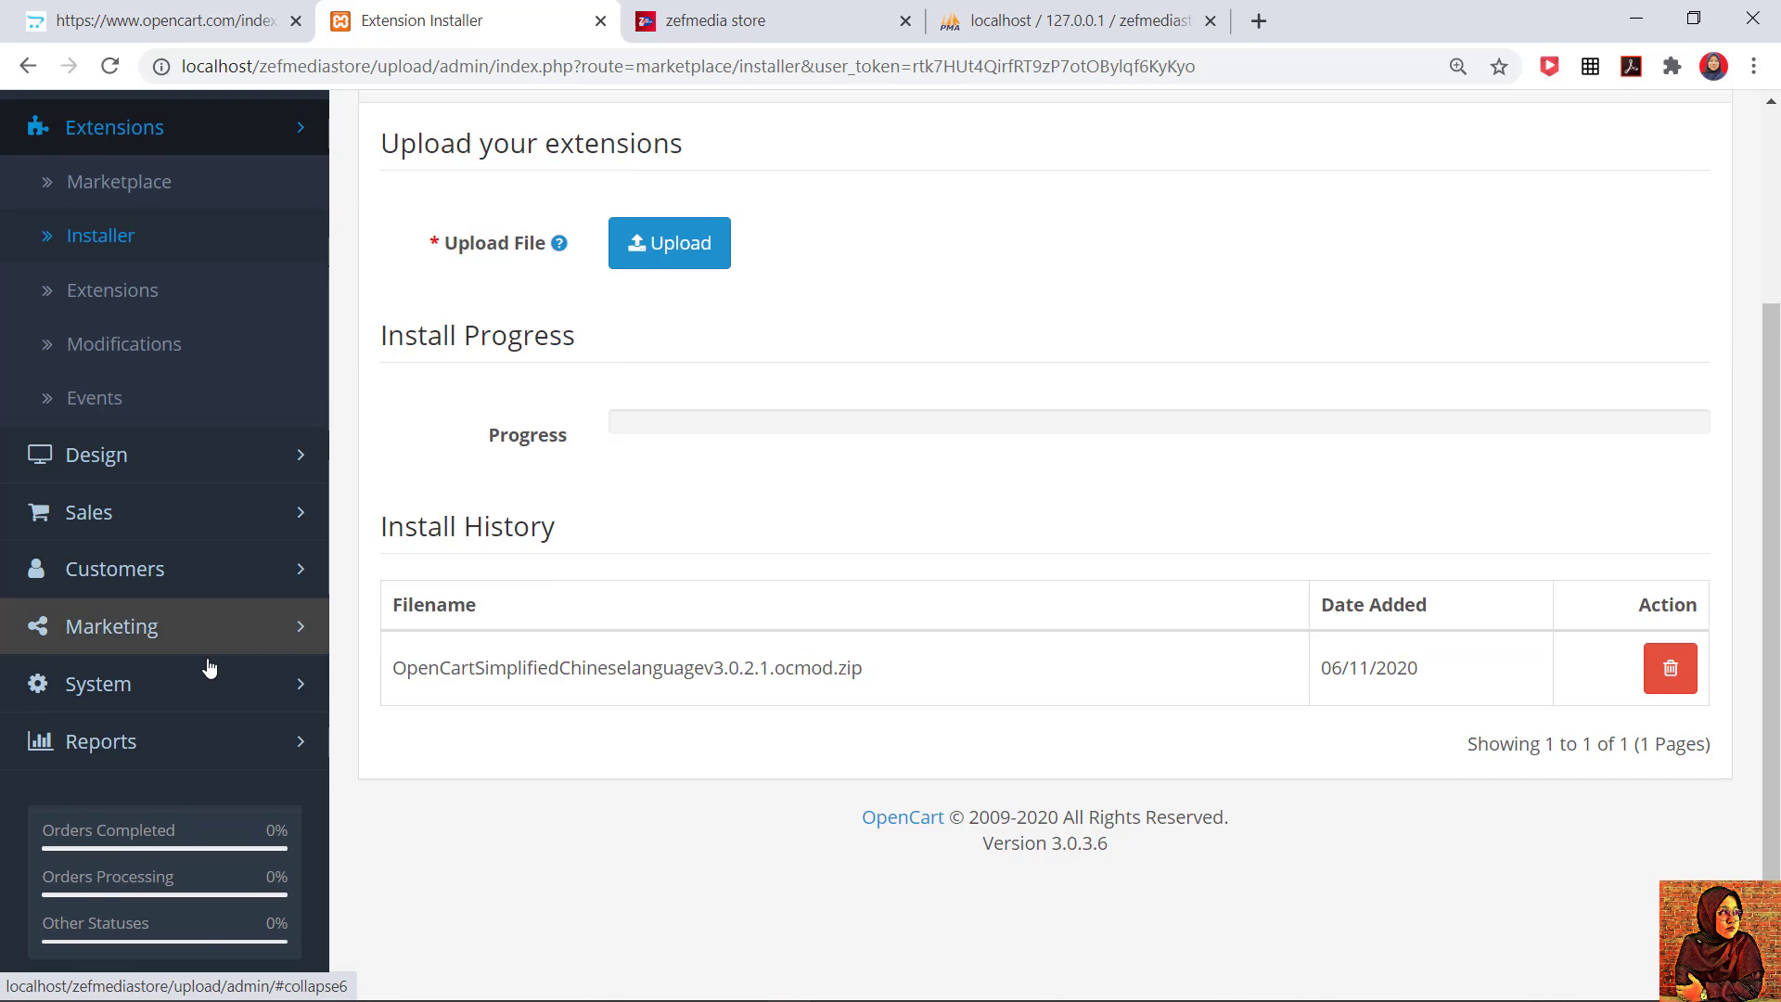
scroll(213, 445, up, 2)
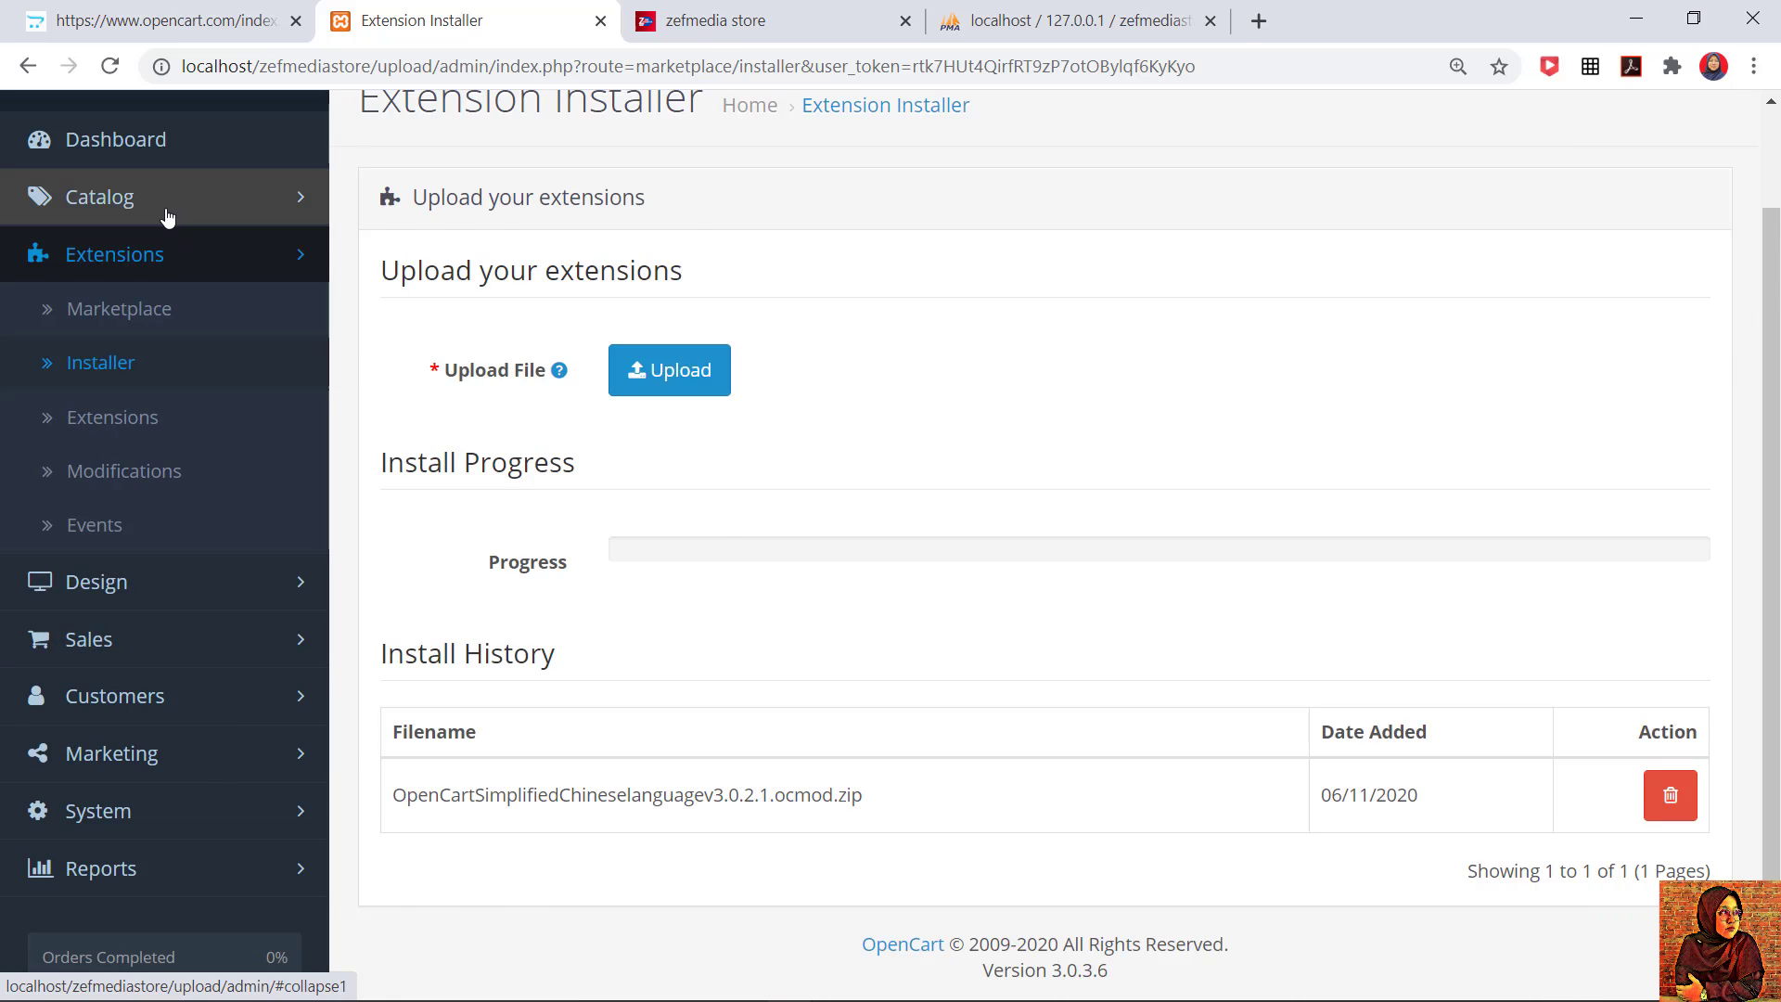
scroll(167, 219, up, 2)
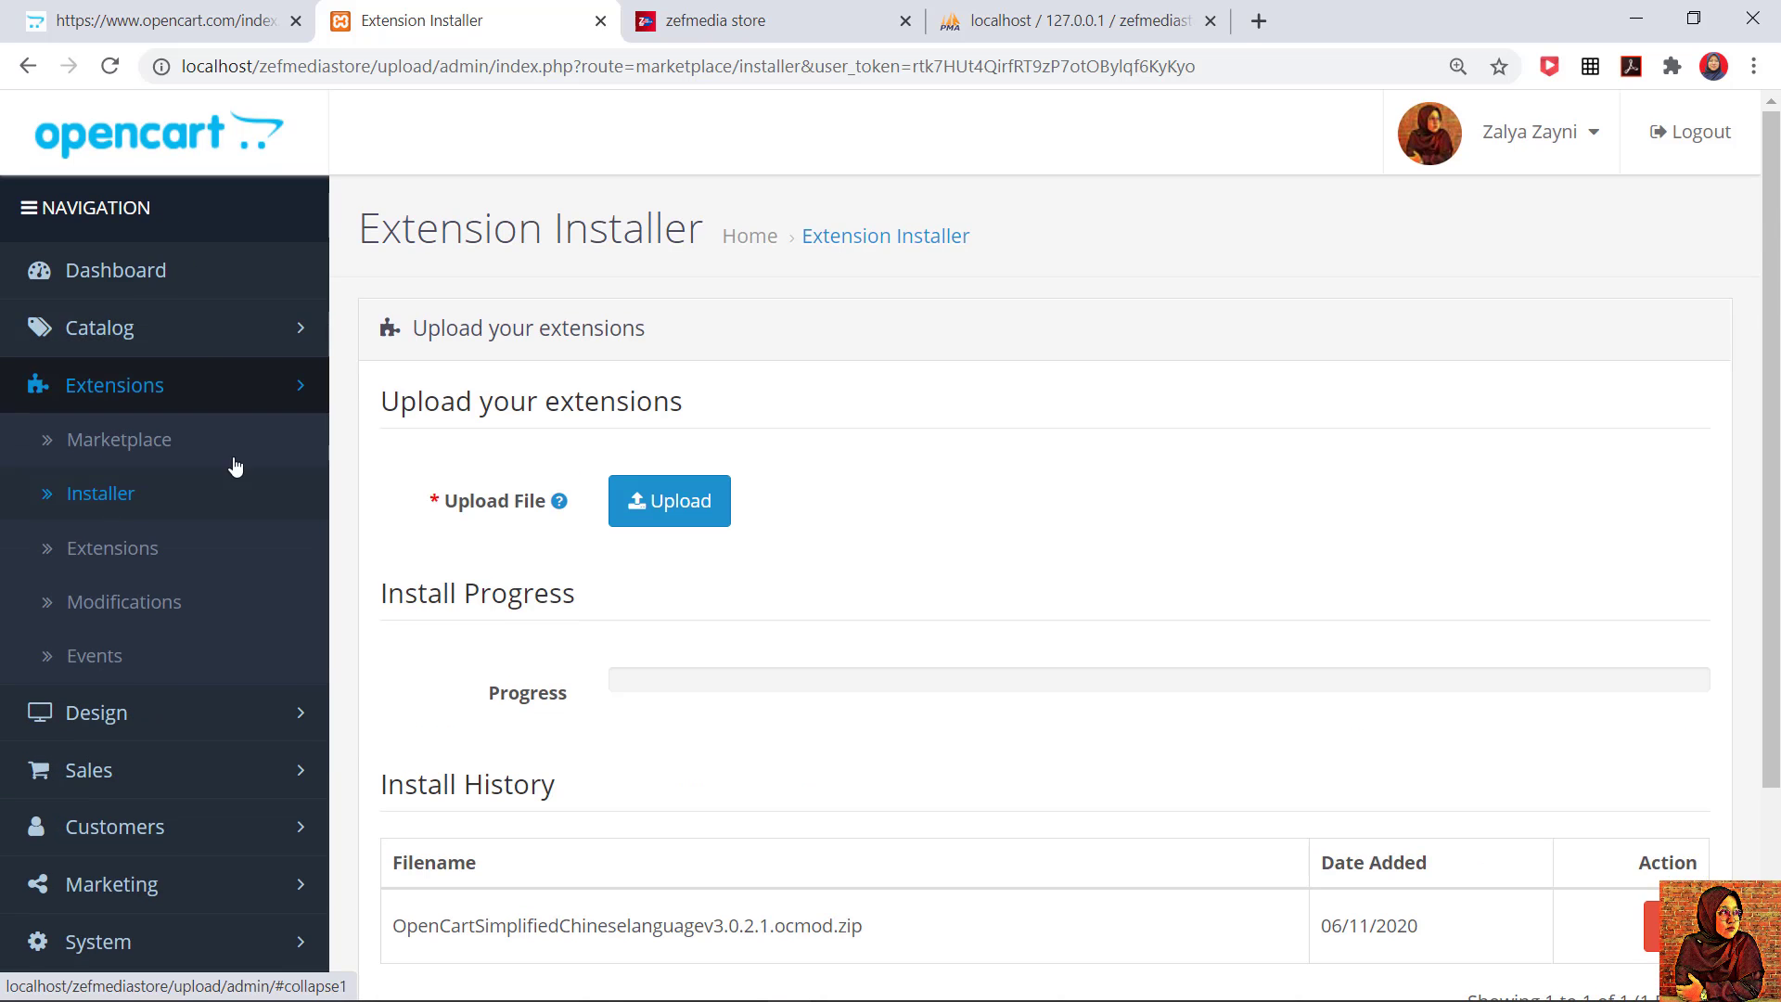
click(167, 940)
scroll(191, 903, down, 2)
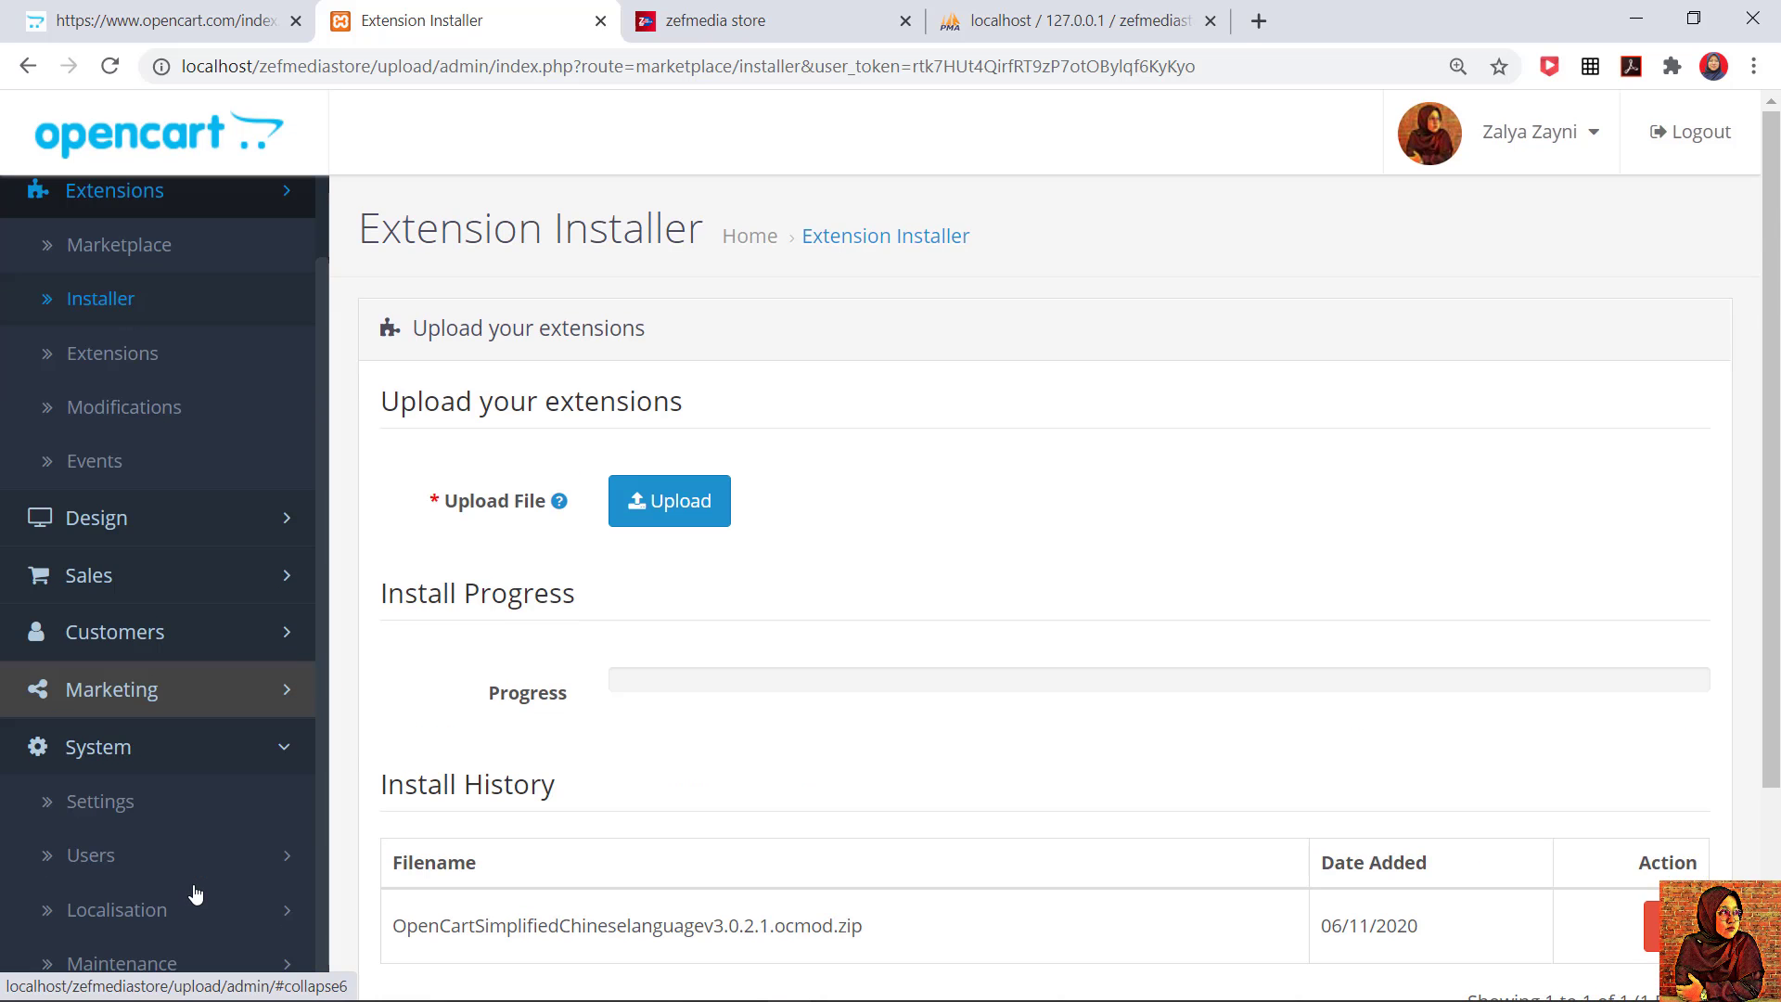
click(119, 908)
scroll(119, 883, down, 7)
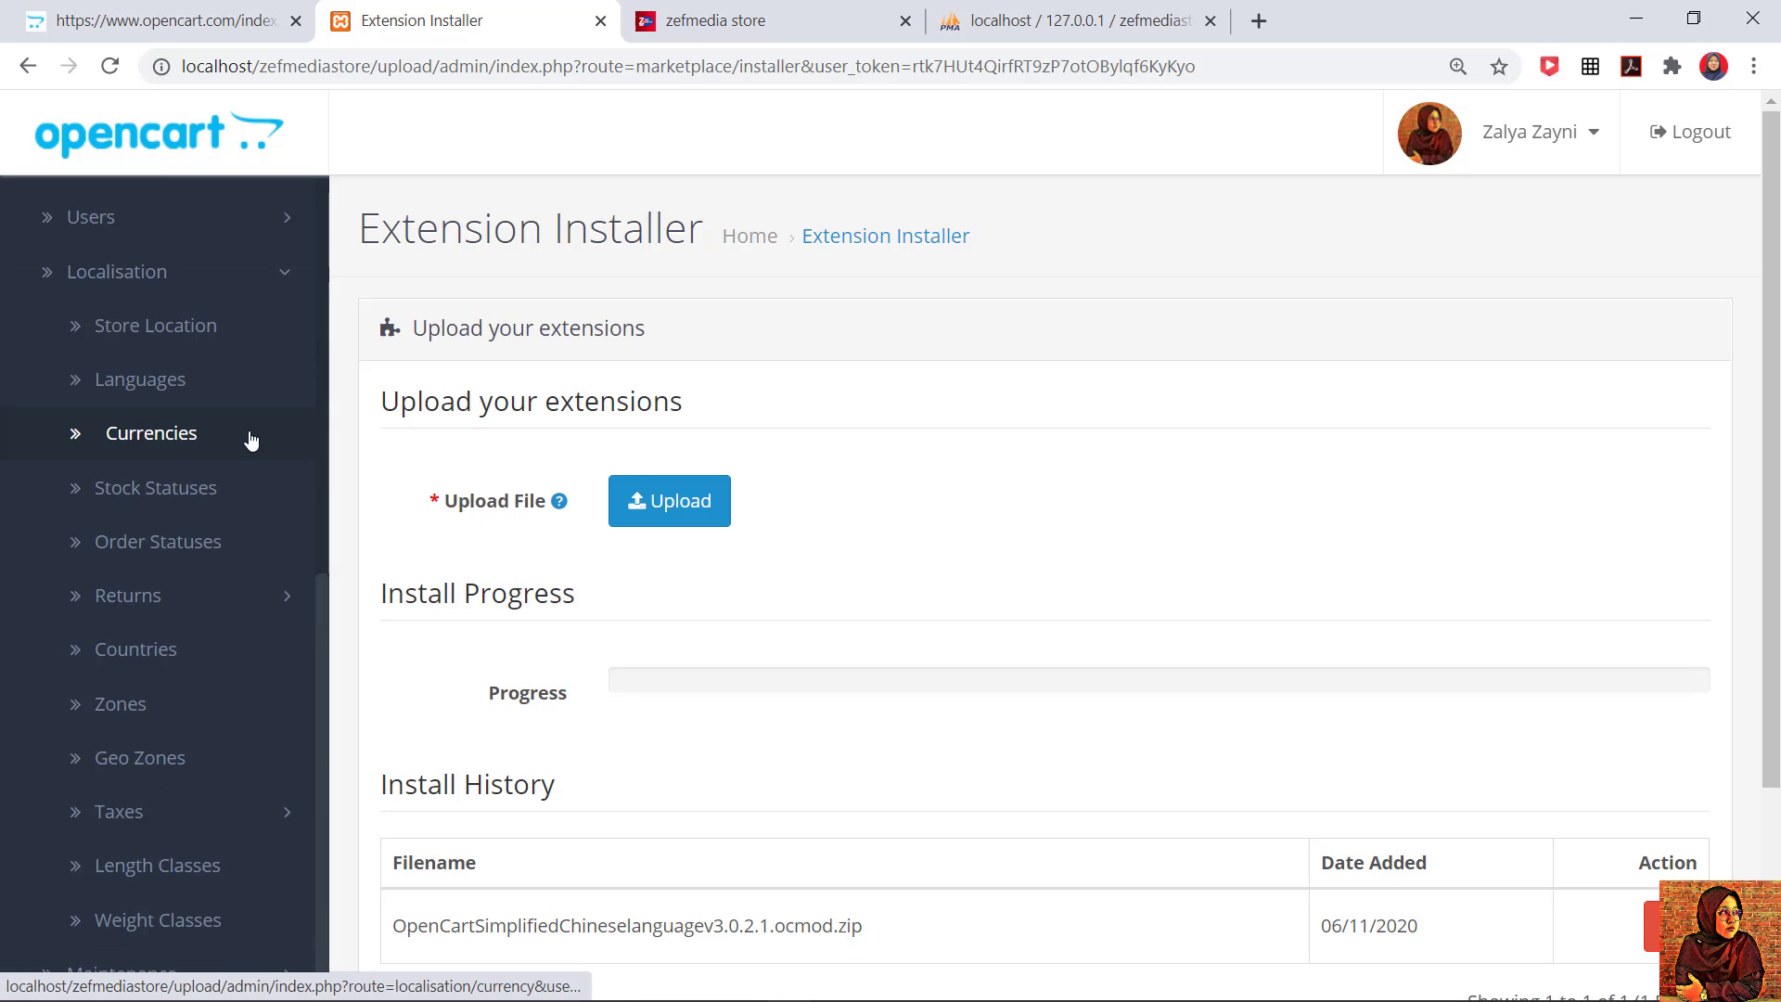
click(167, 382)
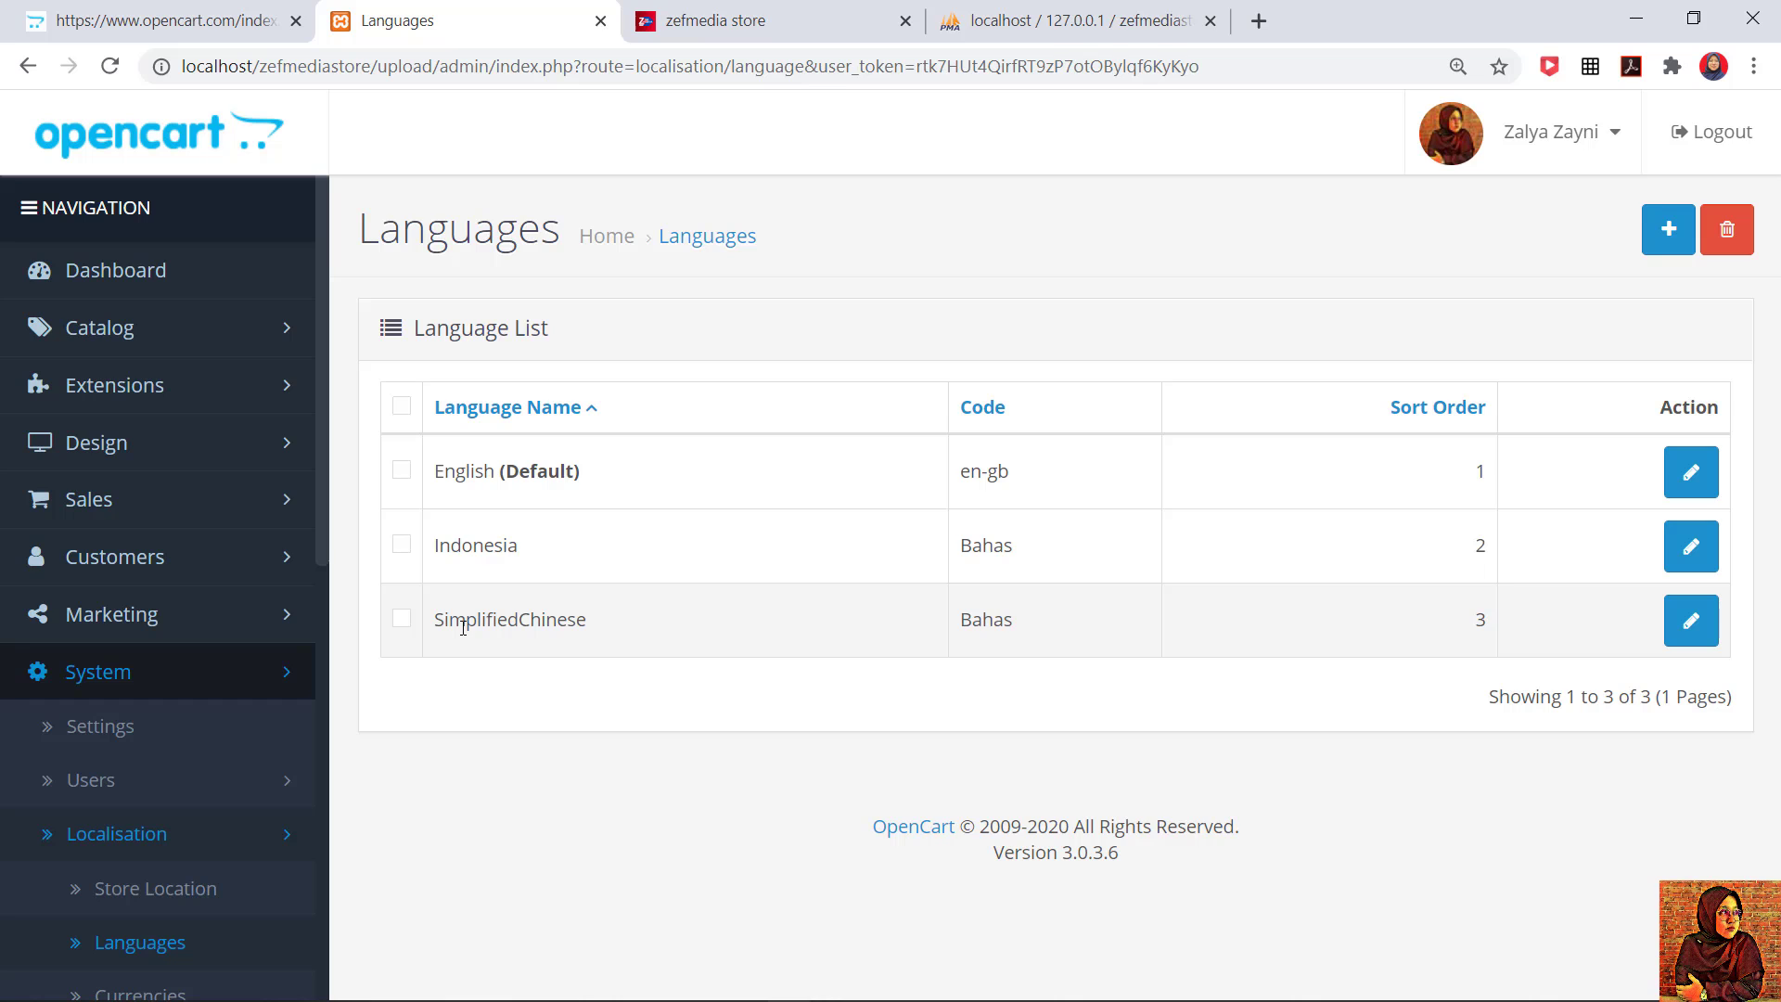
Step: Open the SimplifiedChinese language entry for editing and set its code to zh-cn
click(1693, 624)
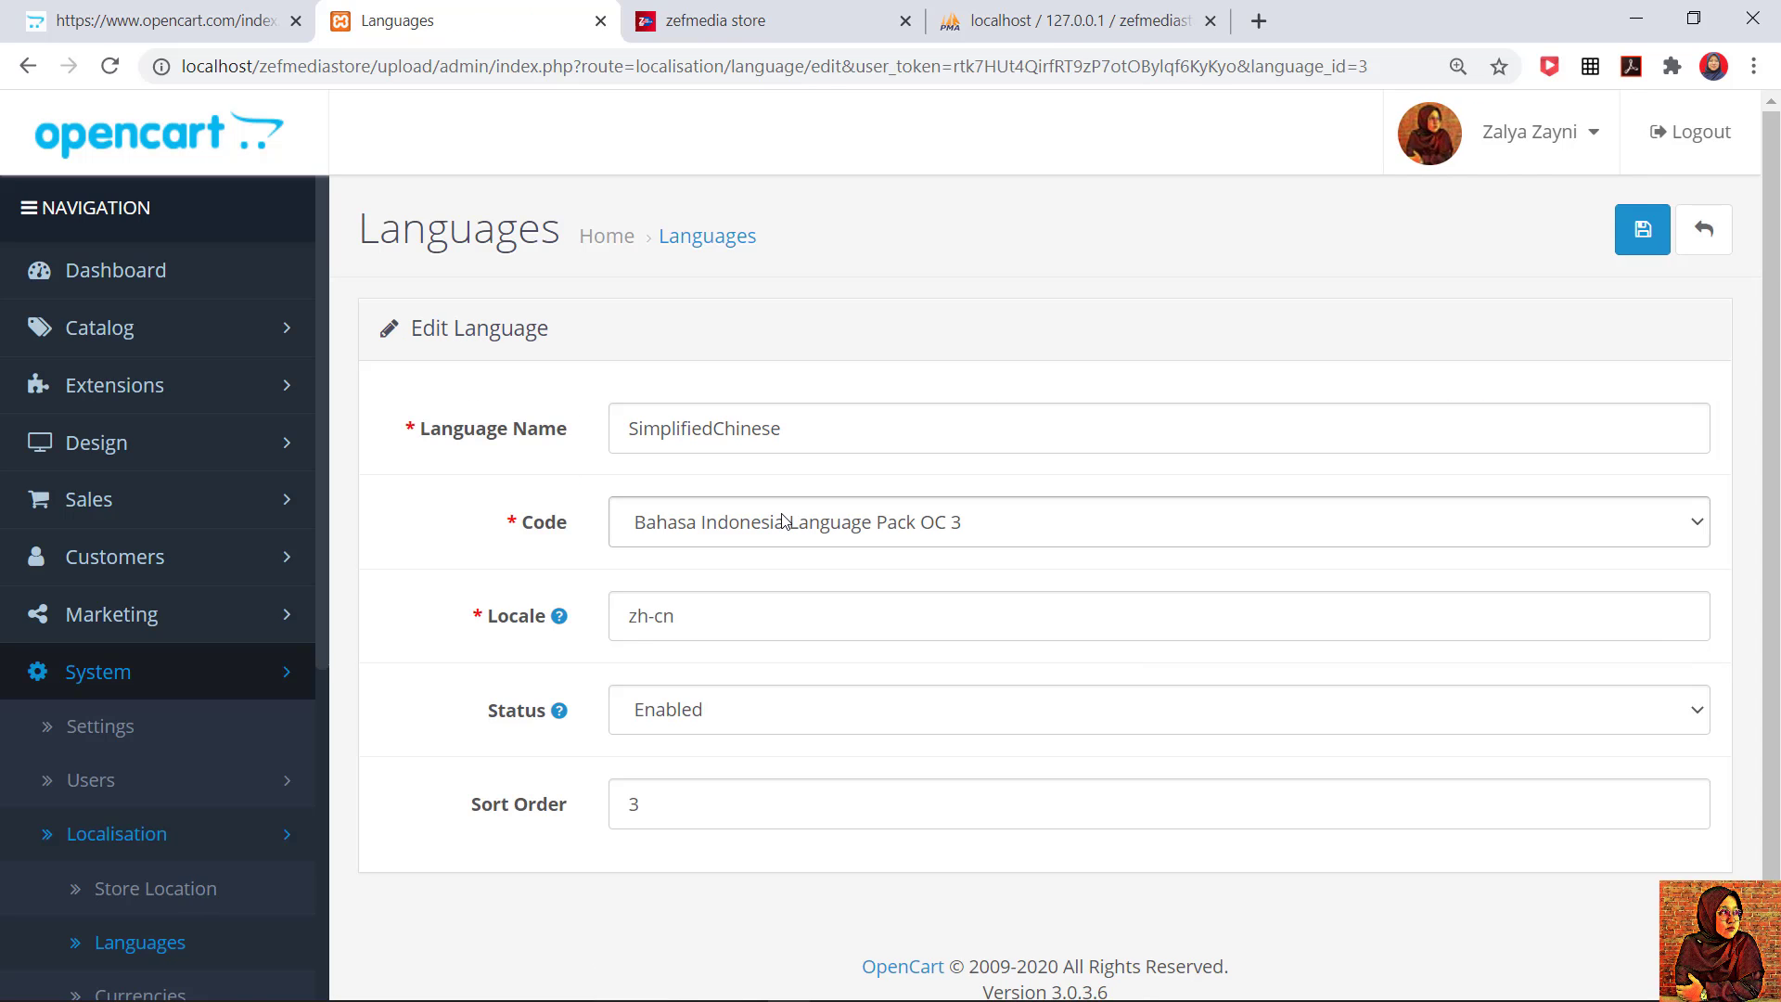
drag(827, 429, 603, 430)
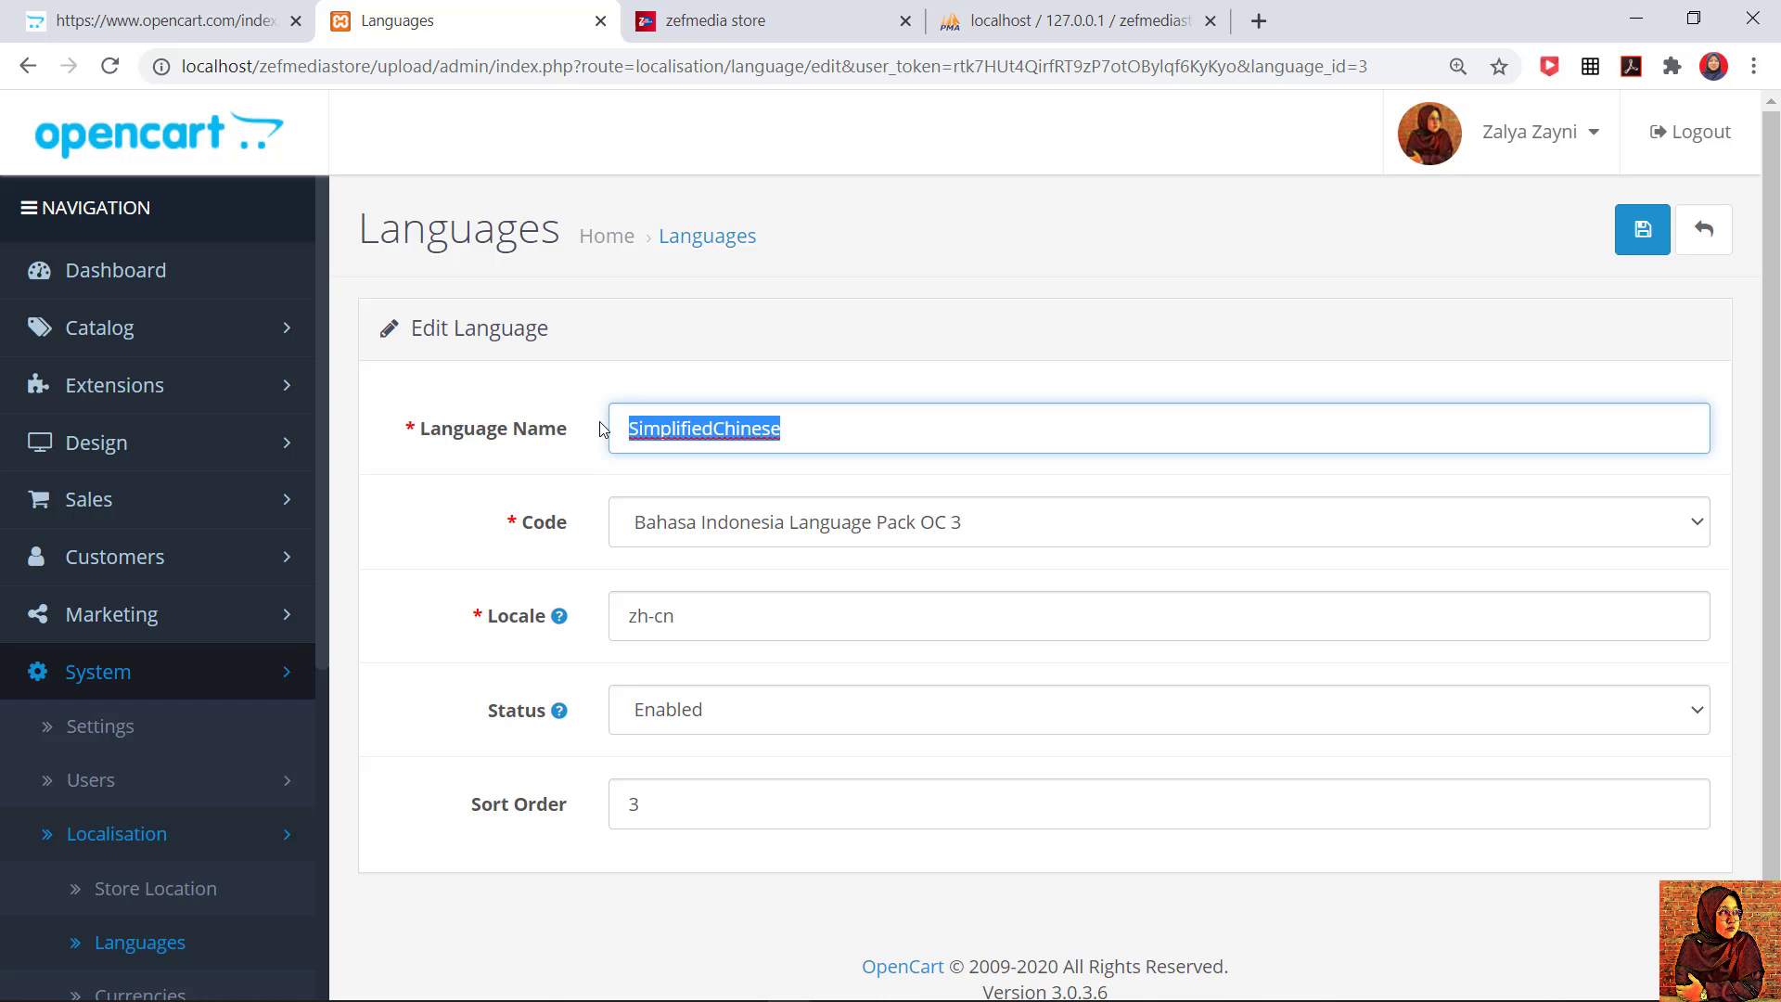
click(648, 537)
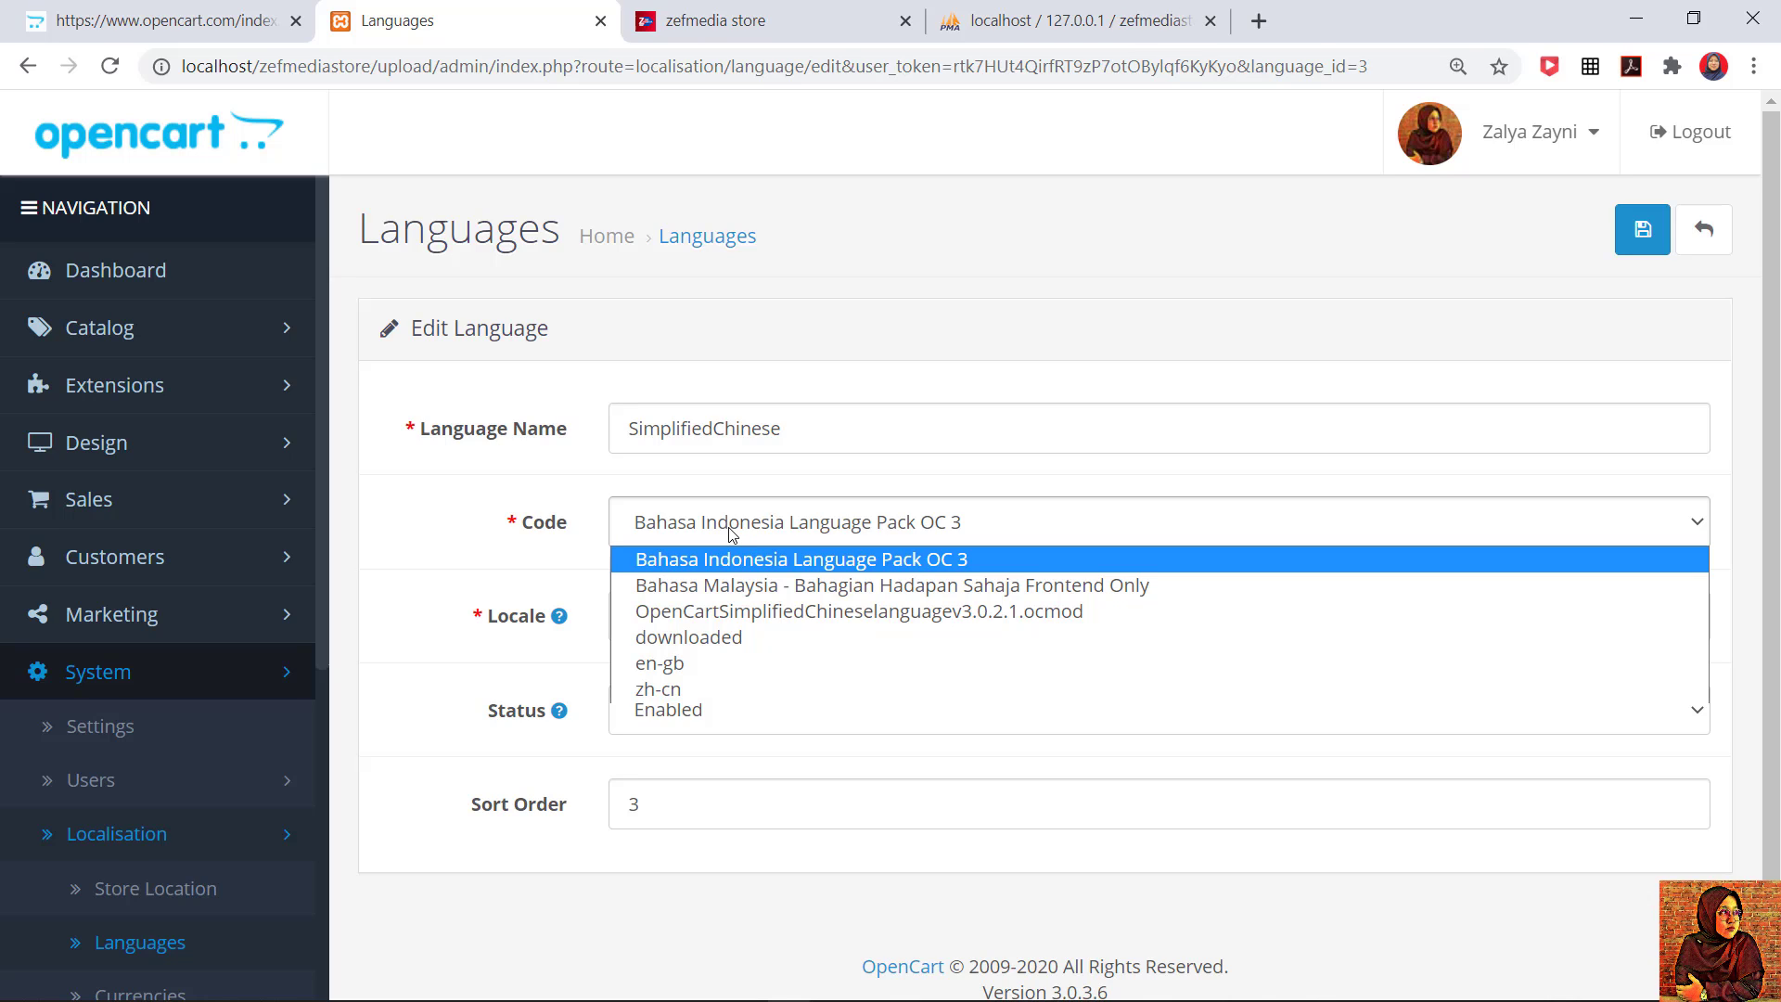
click(652, 690)
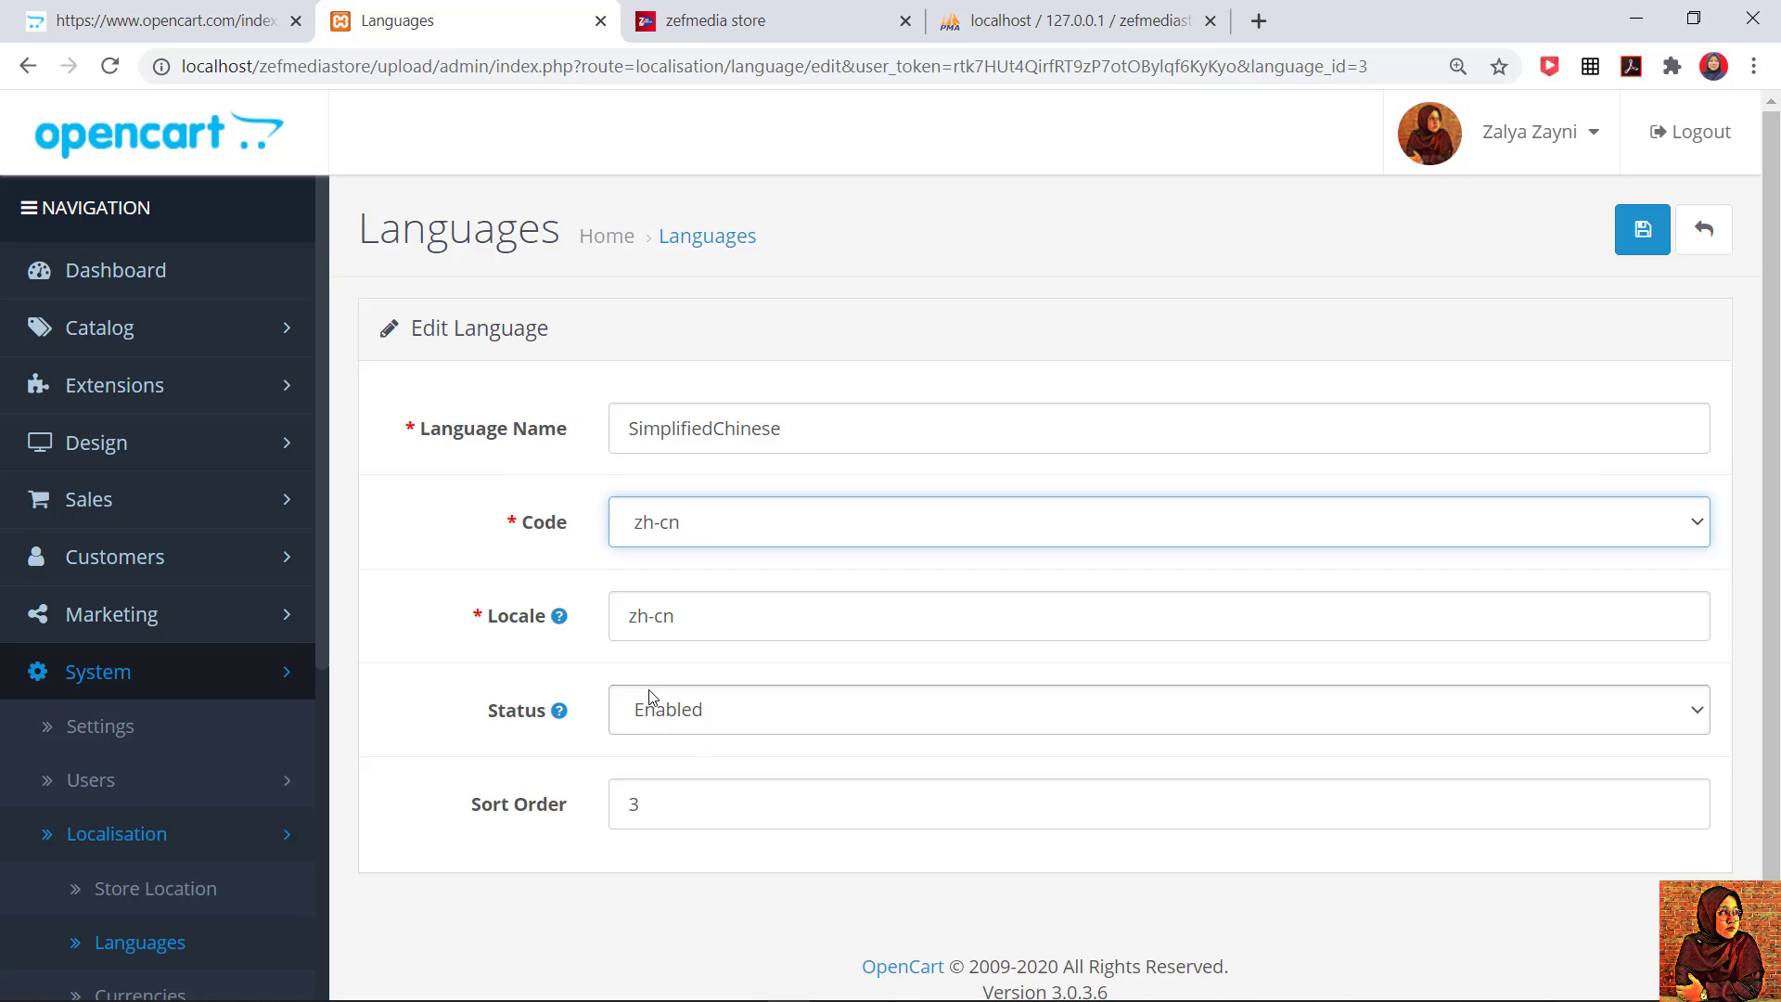
click(707, 535)
click(701, 617)
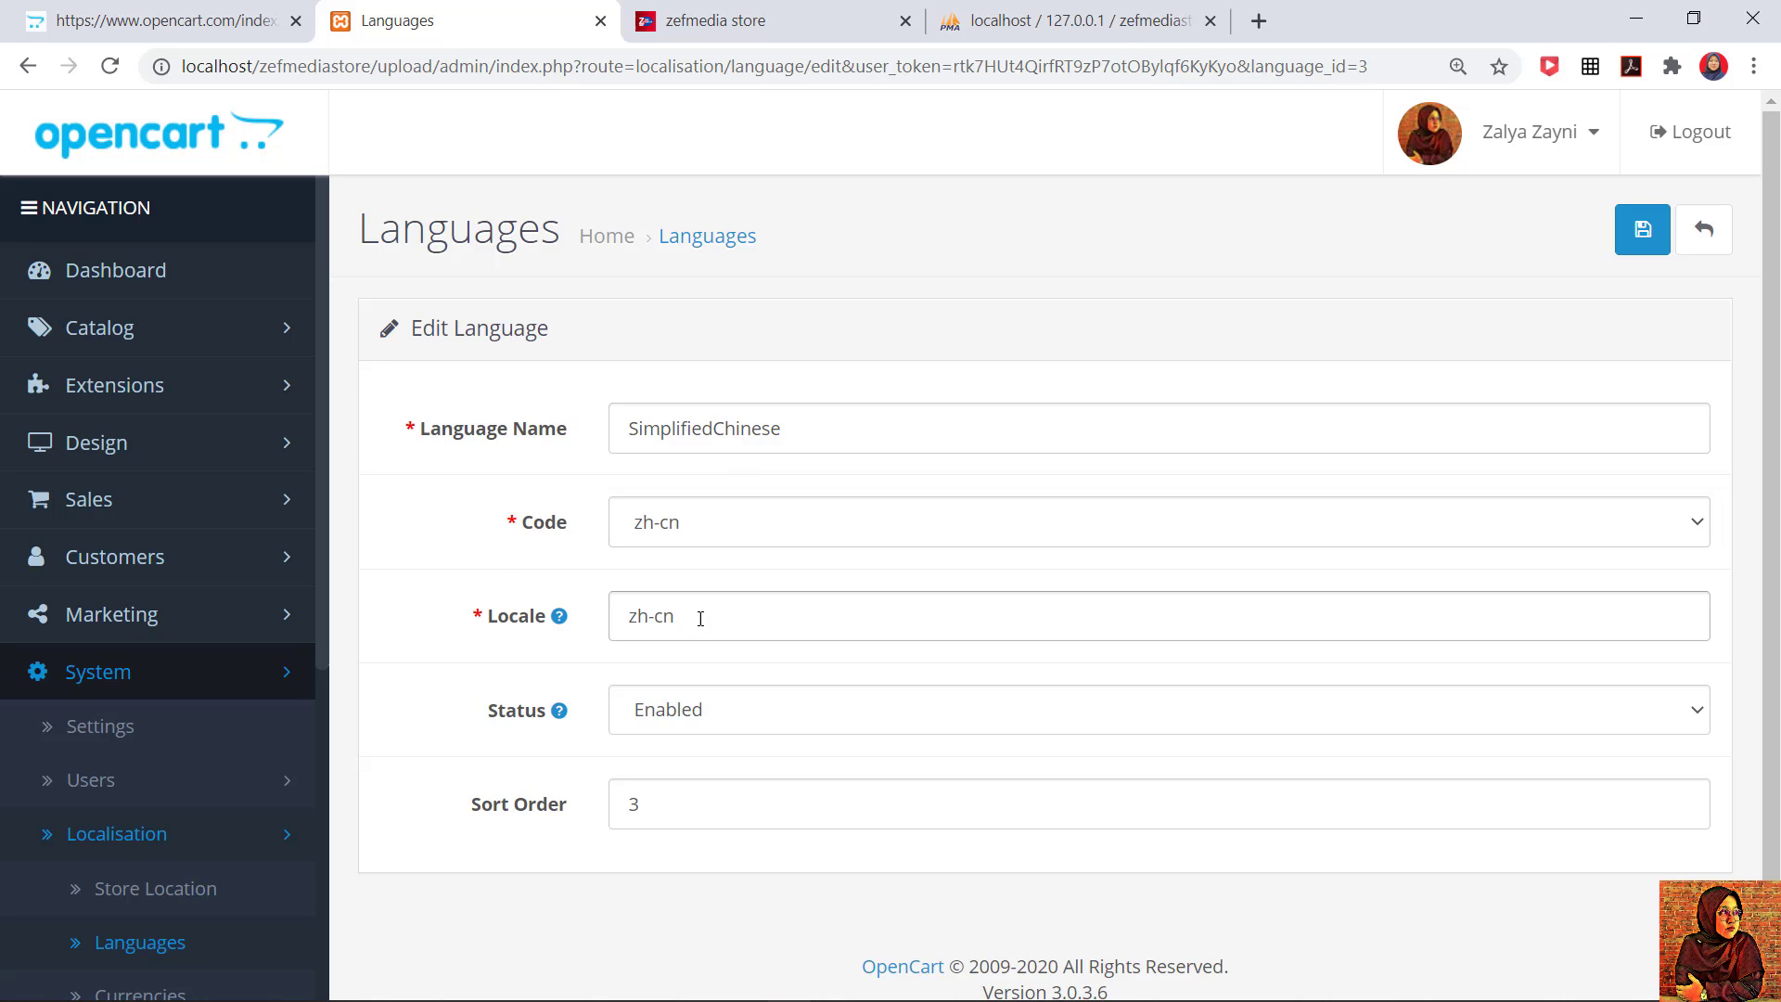
click(700, 617)
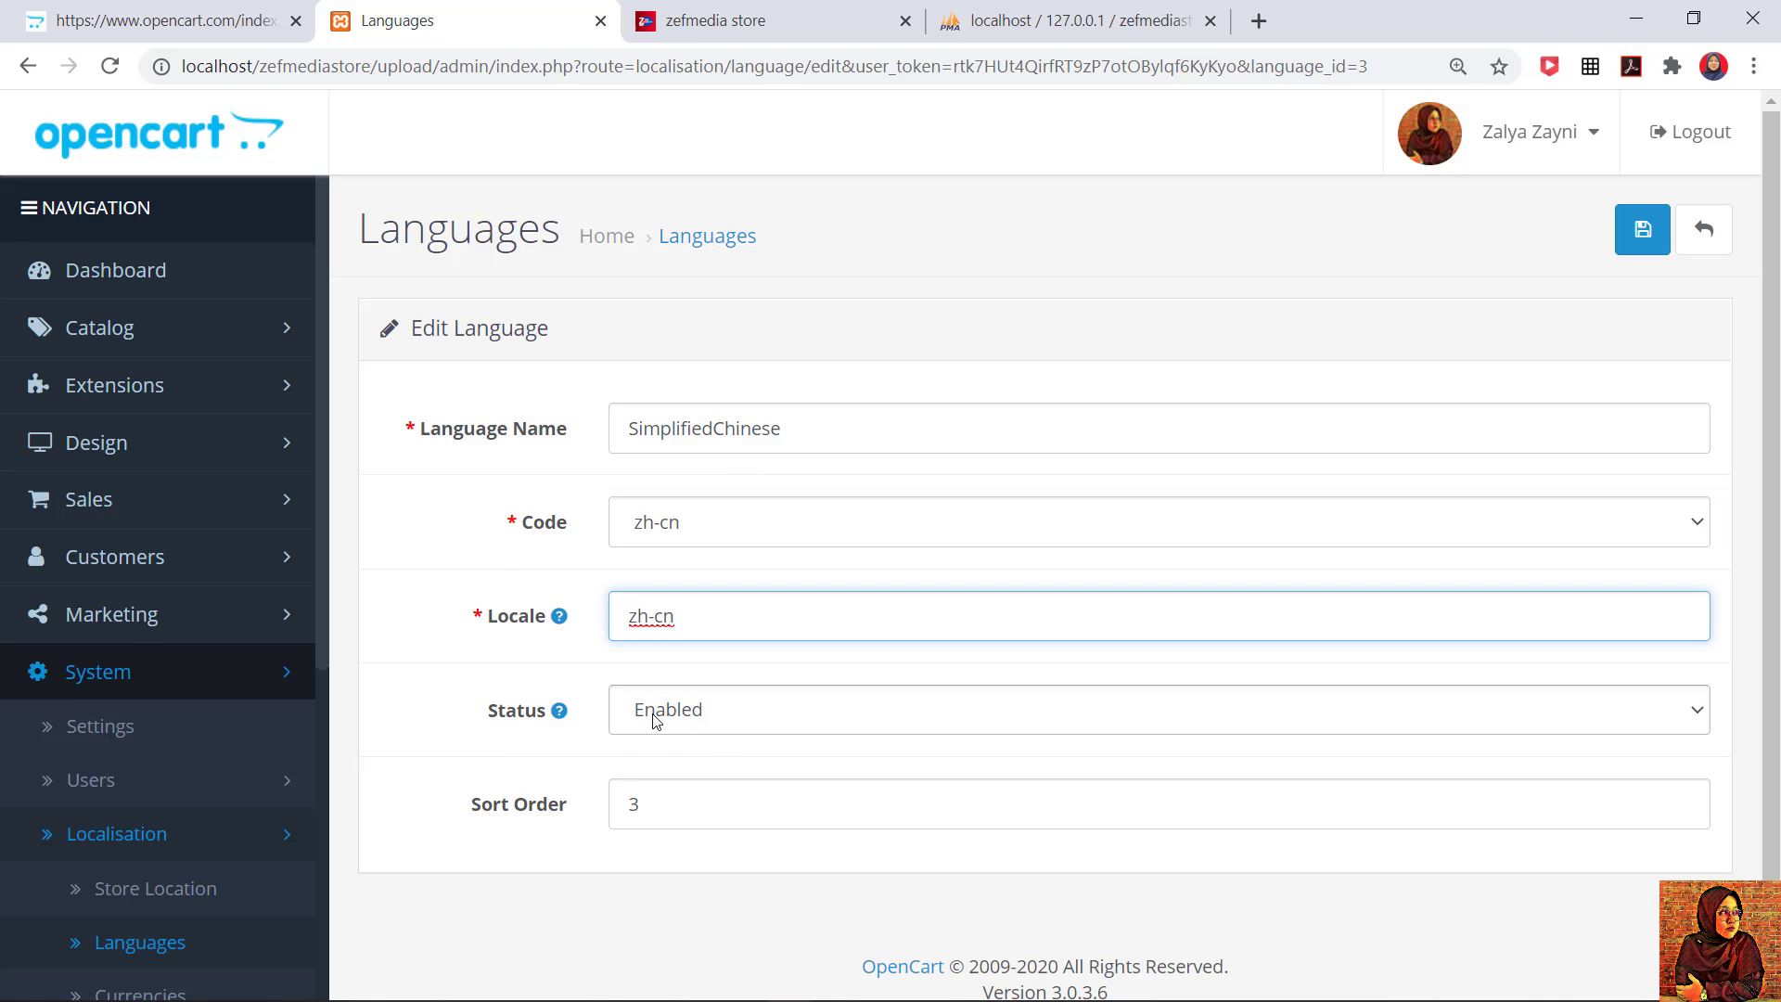
Step: Set the SimplifiedChinese language's sort order to 2 and save the entry
drag(648, 805, 622, 798)
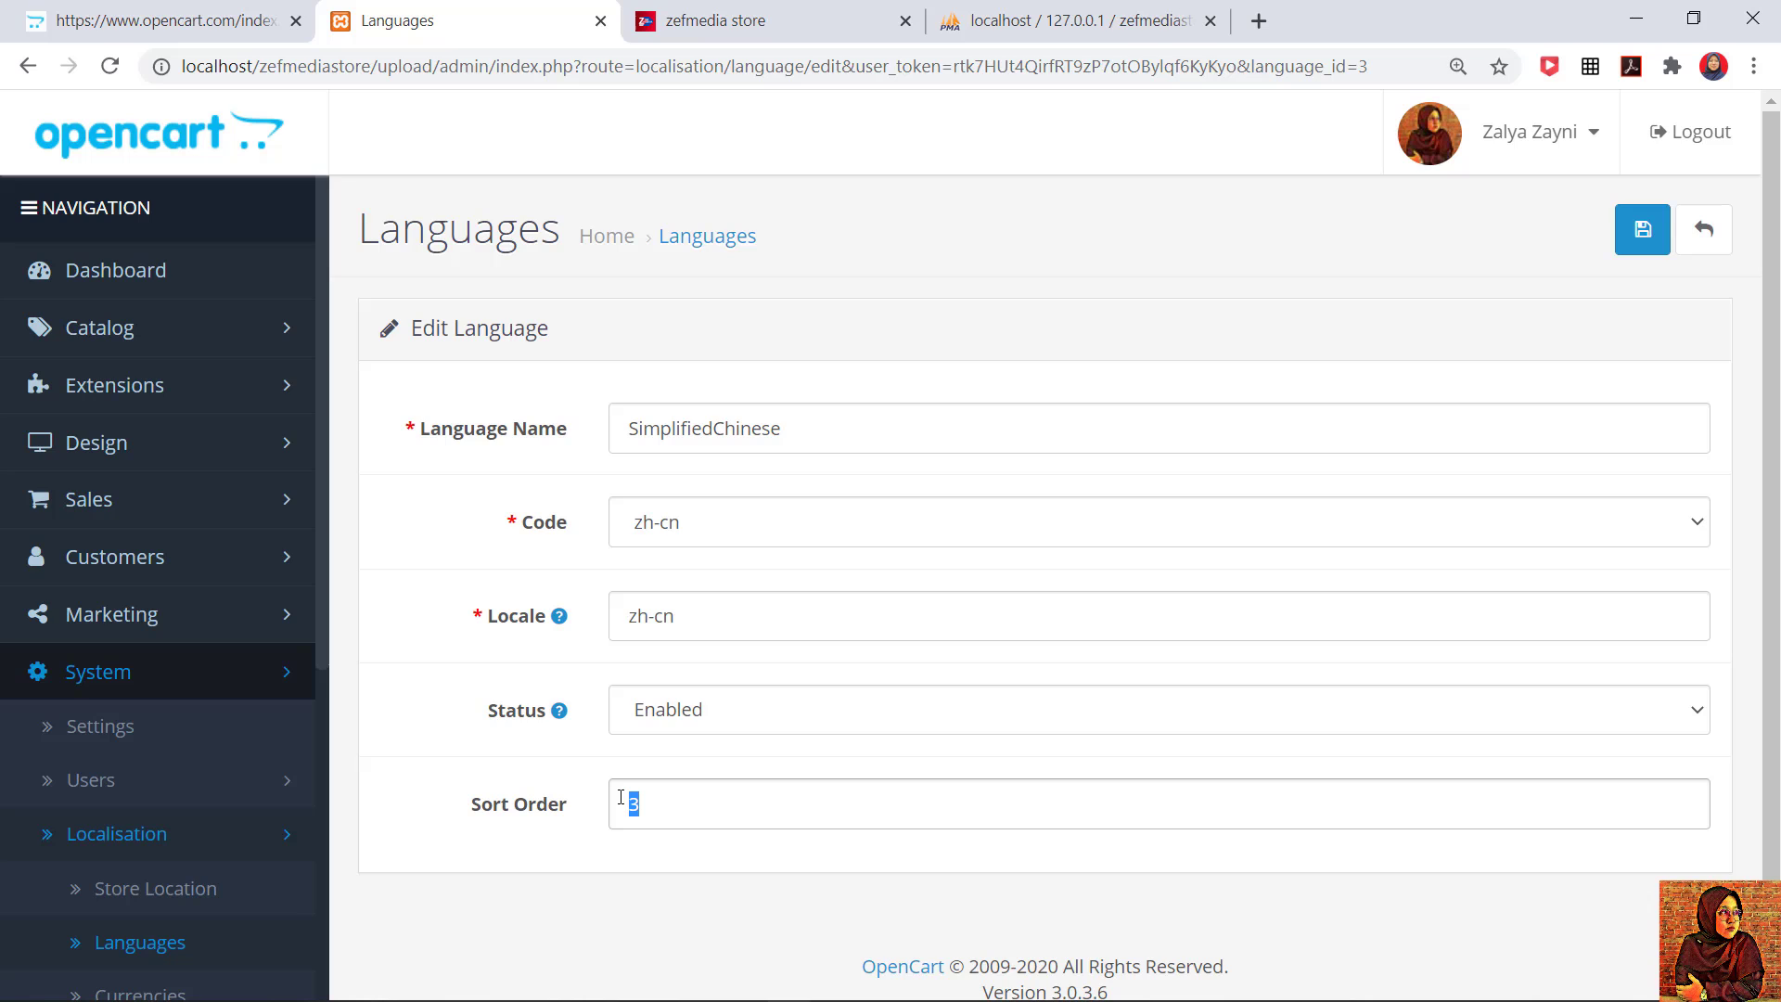
text(2)
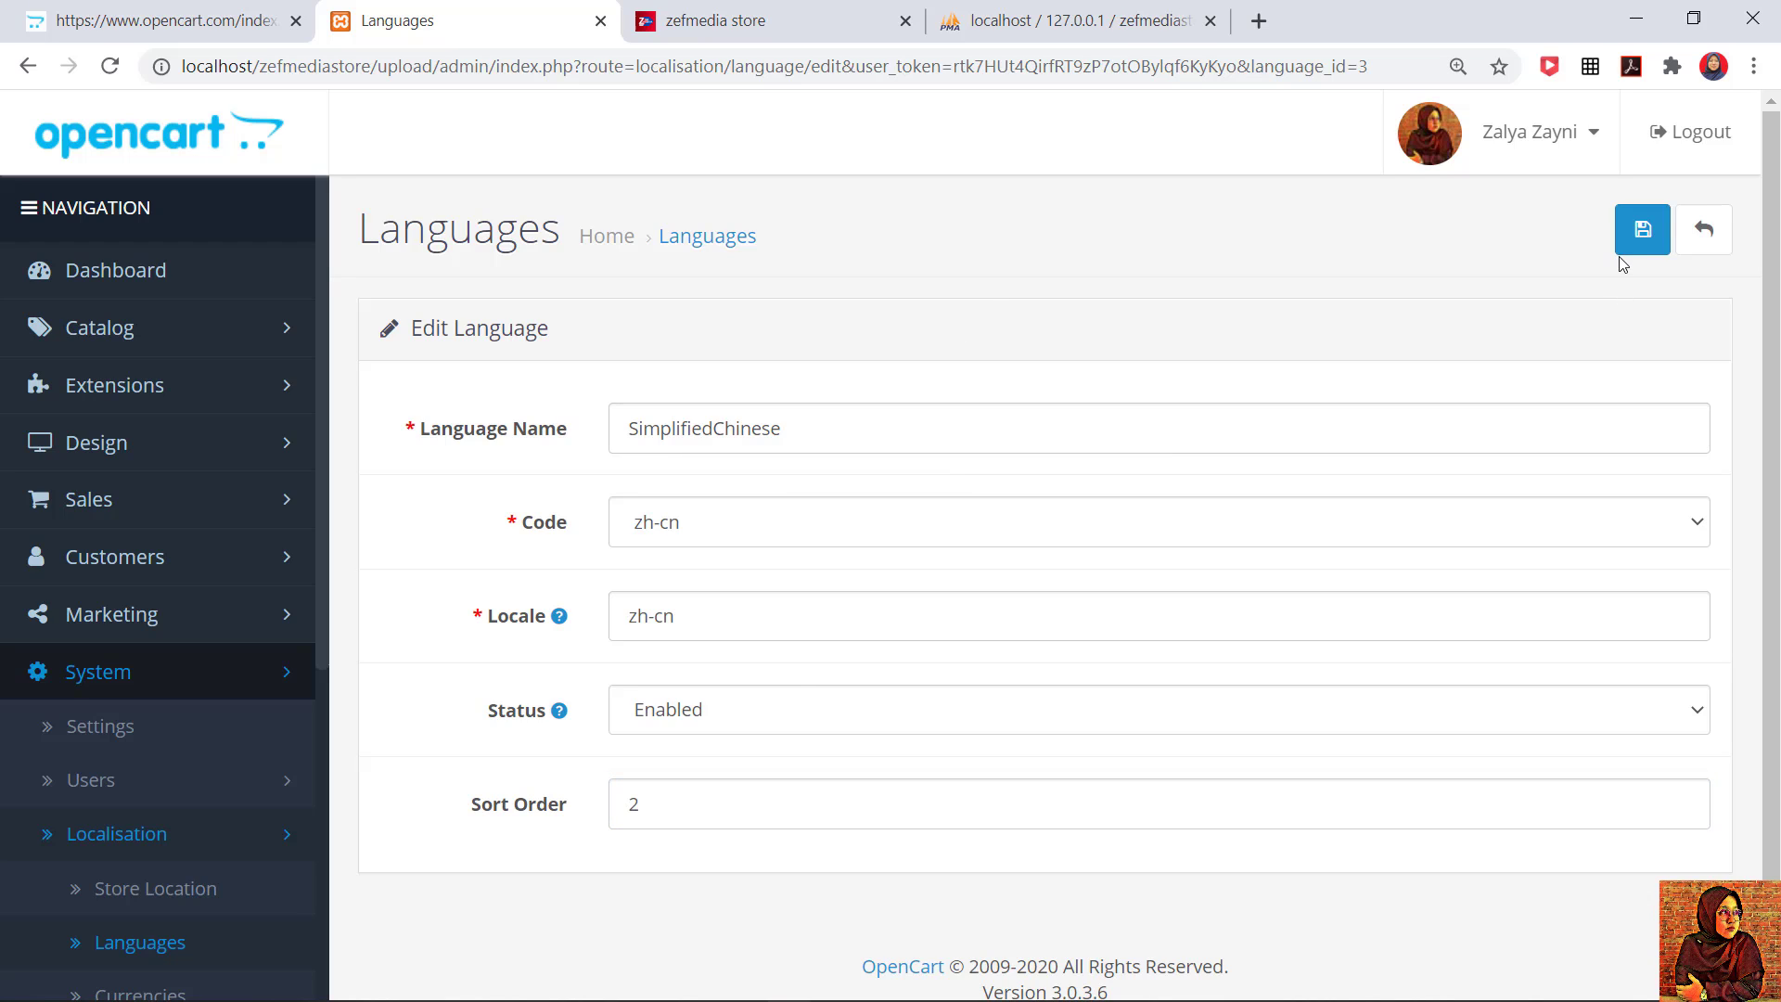
click(1639, 237)
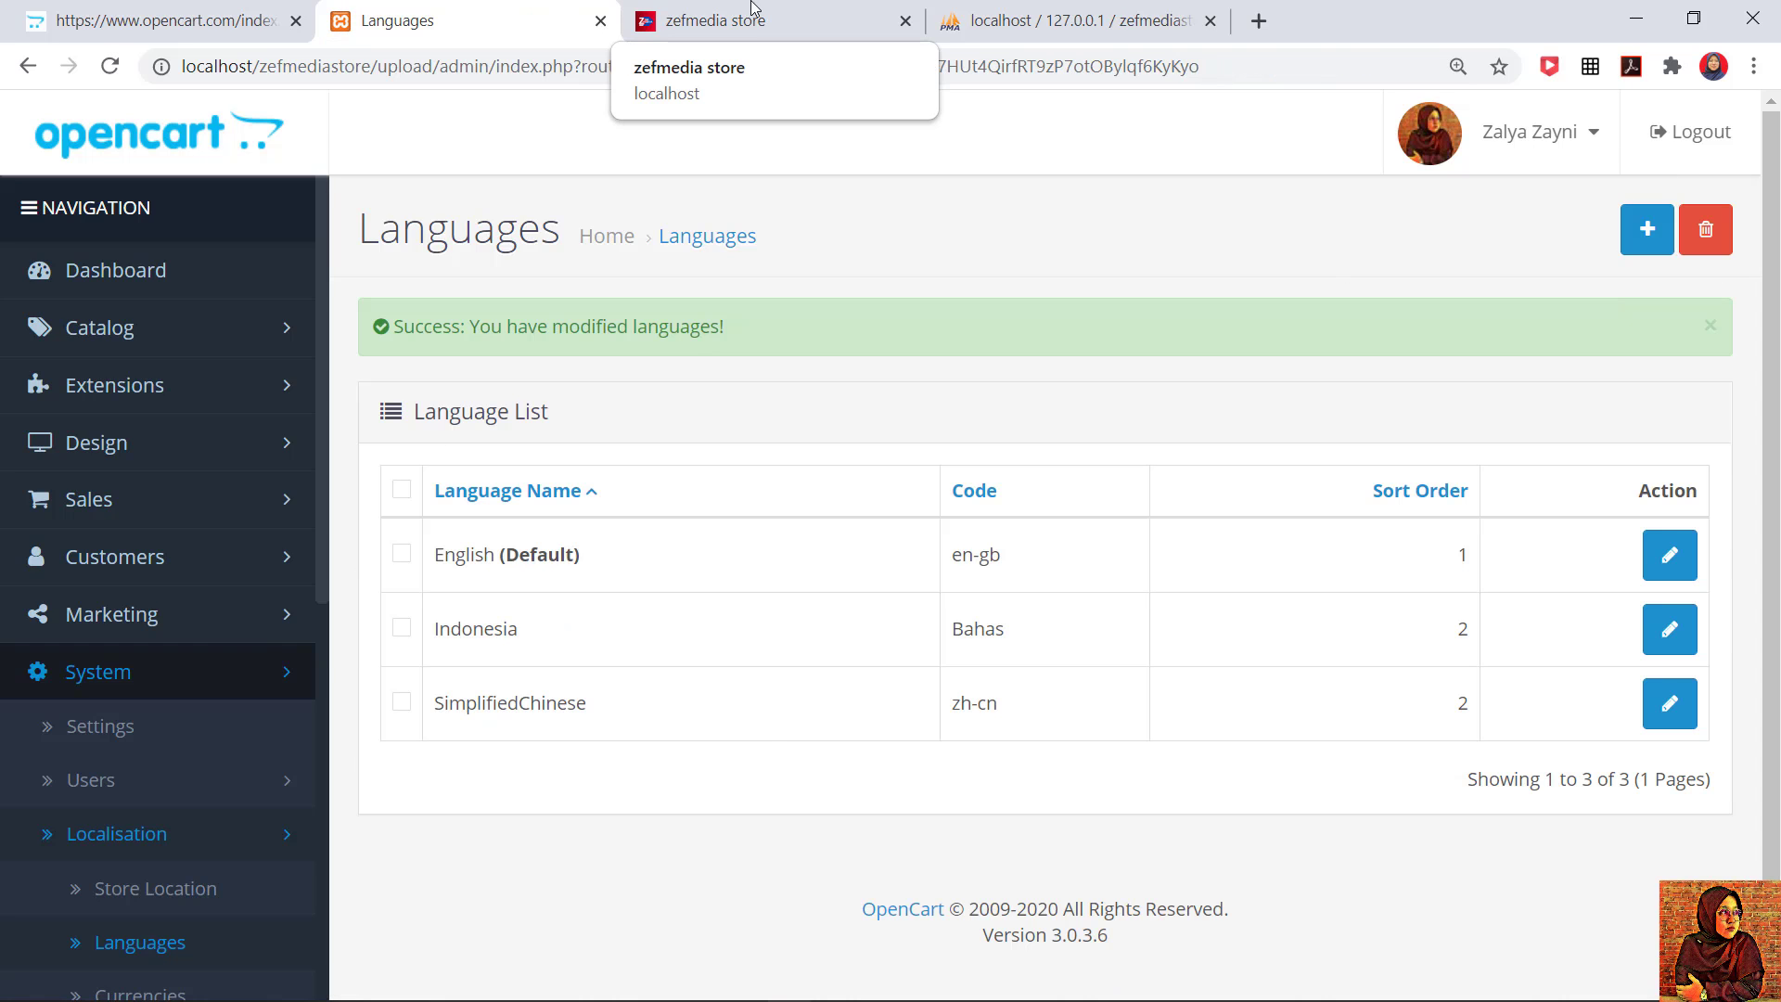
Step: Switch to the zefmedia storefront, reload it and check which languages its language selector offers
click(753, 30)
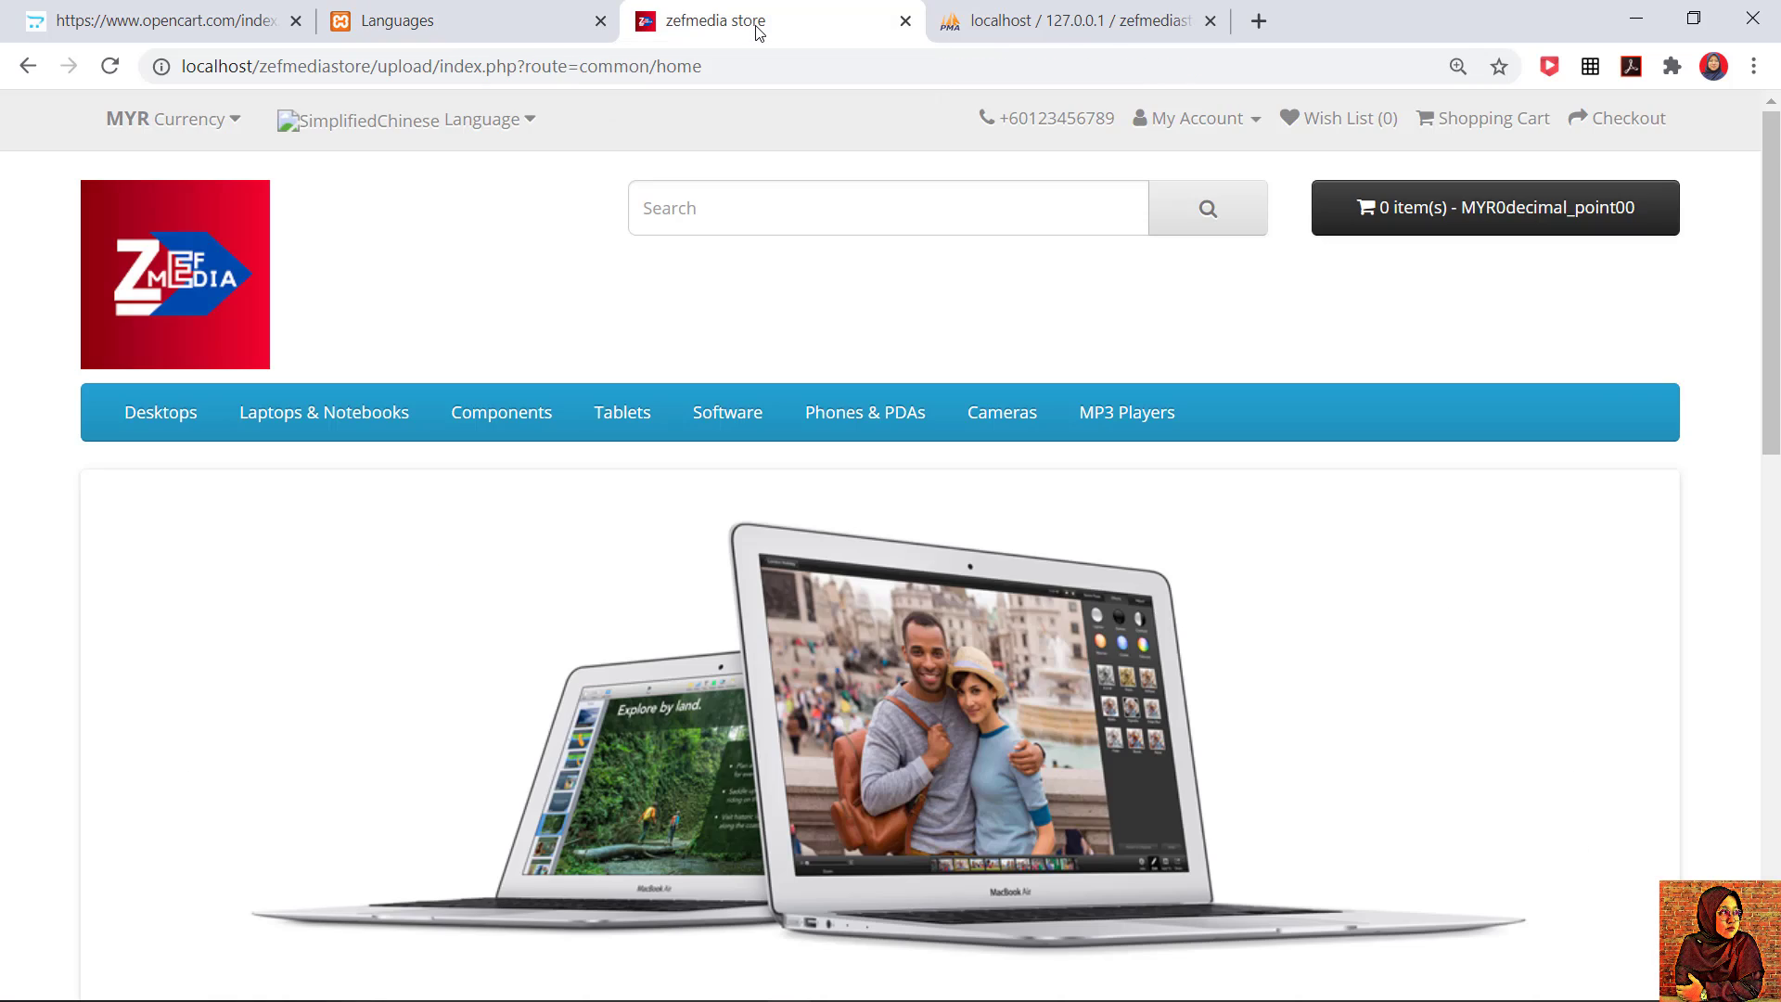
click(109, 66)
mouse_move(1185, 413)
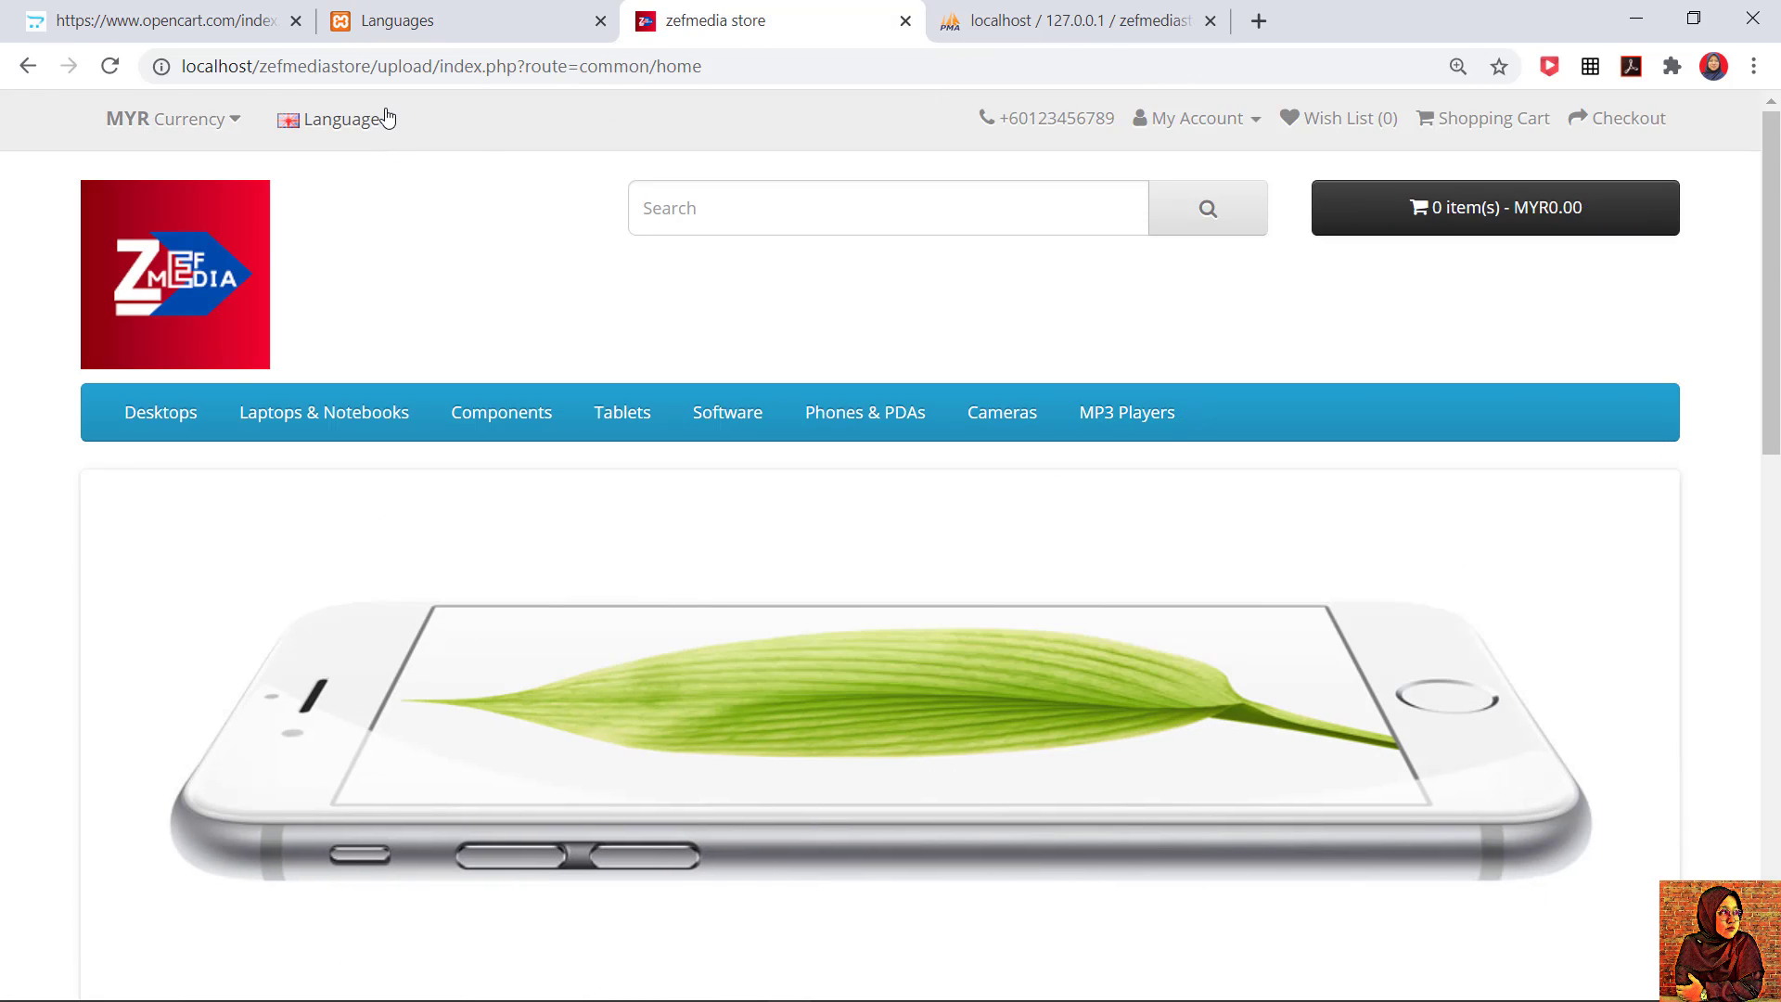
click(386, 119)
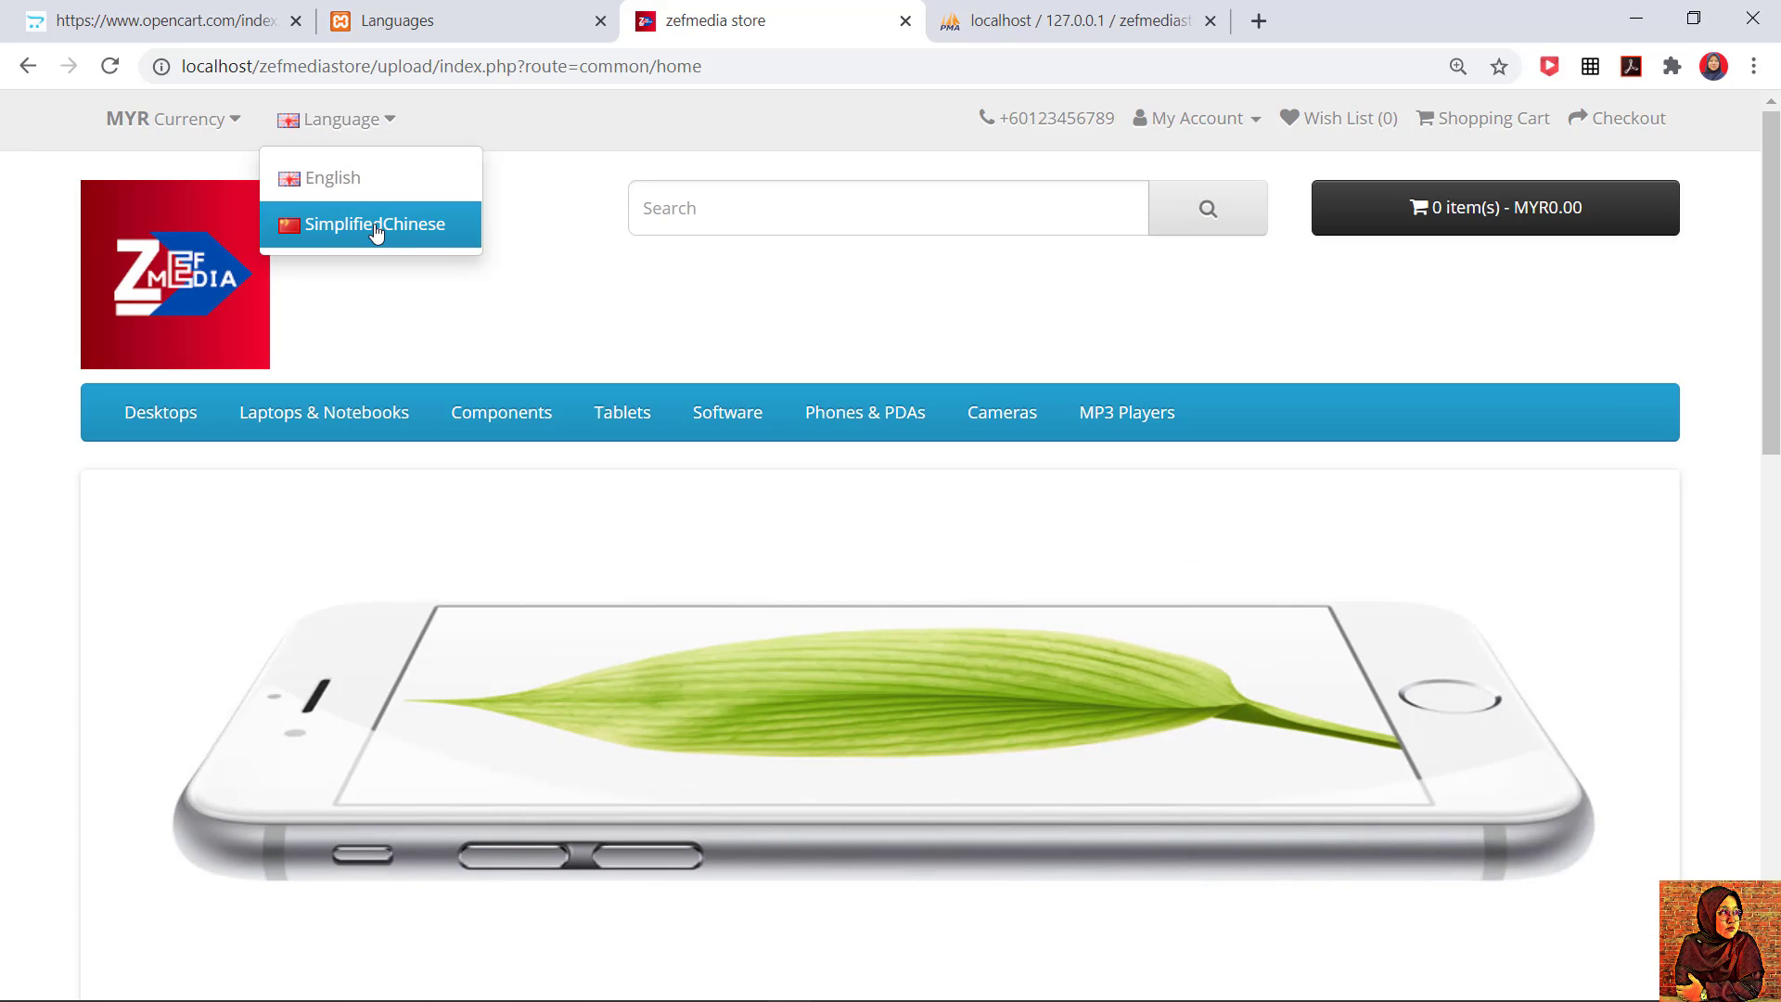
click(403, 129)
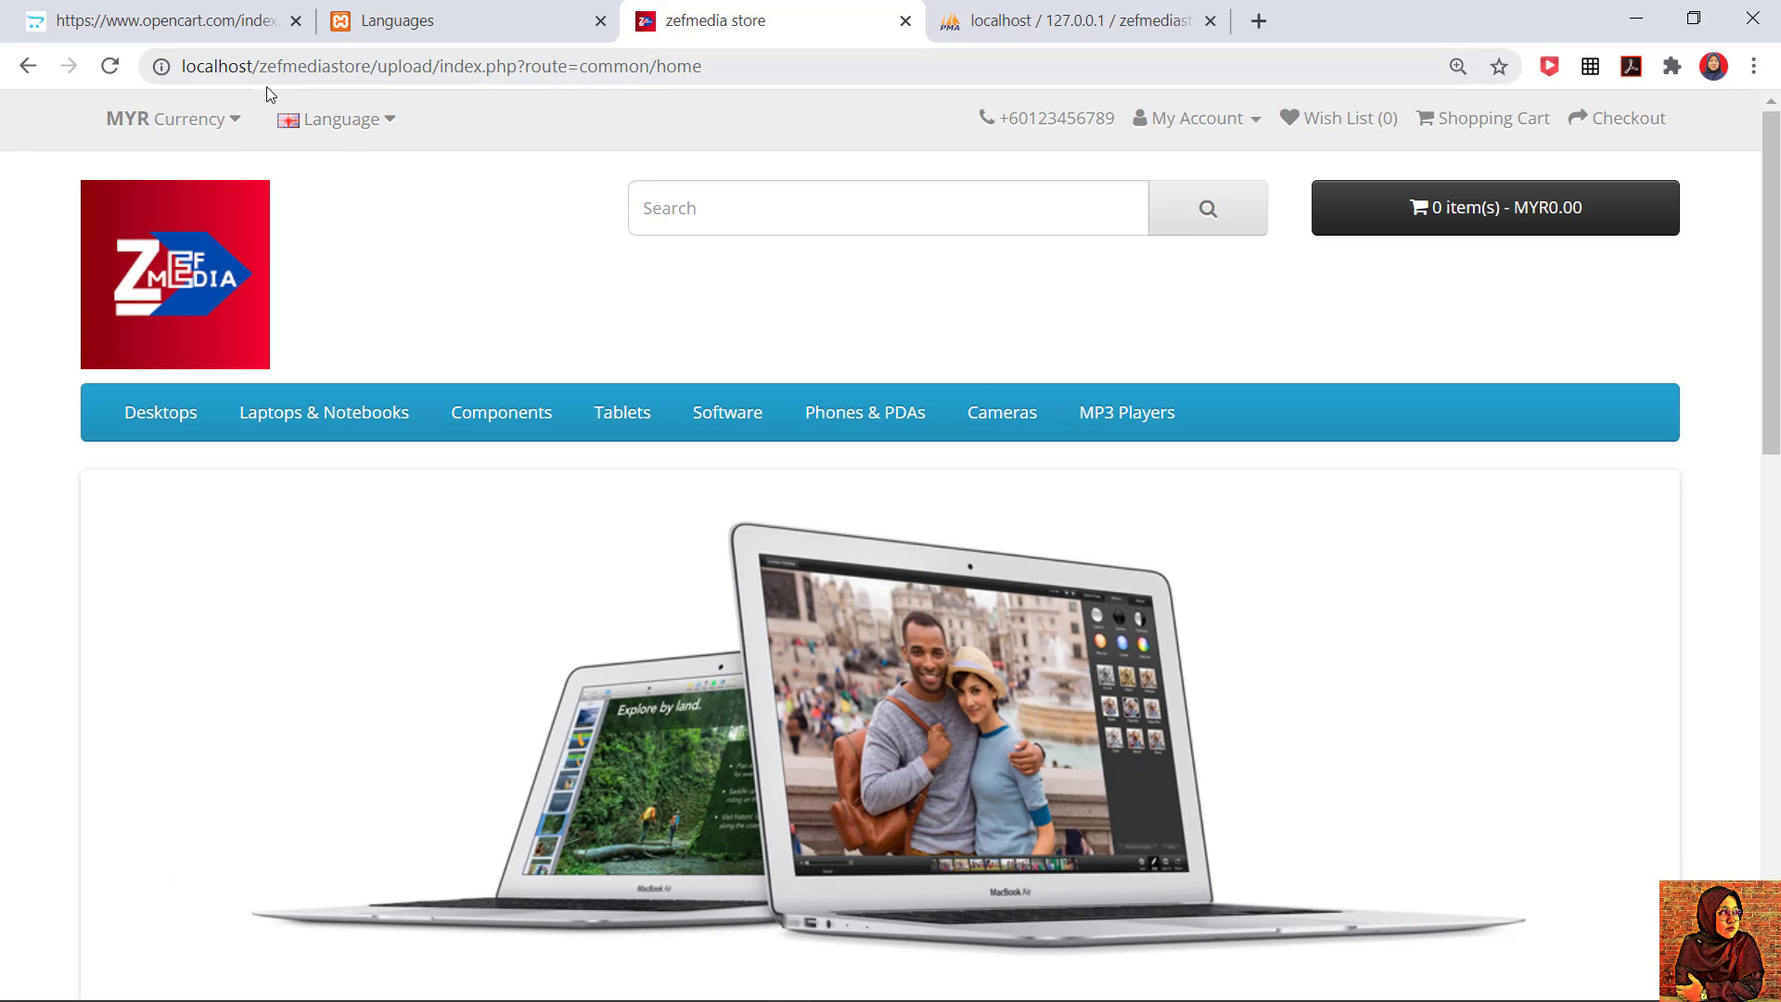
Step: Choose English and then SimplifiedChinese as the storefront language, and dismiss the Google Translate prompt
click(361, 129)
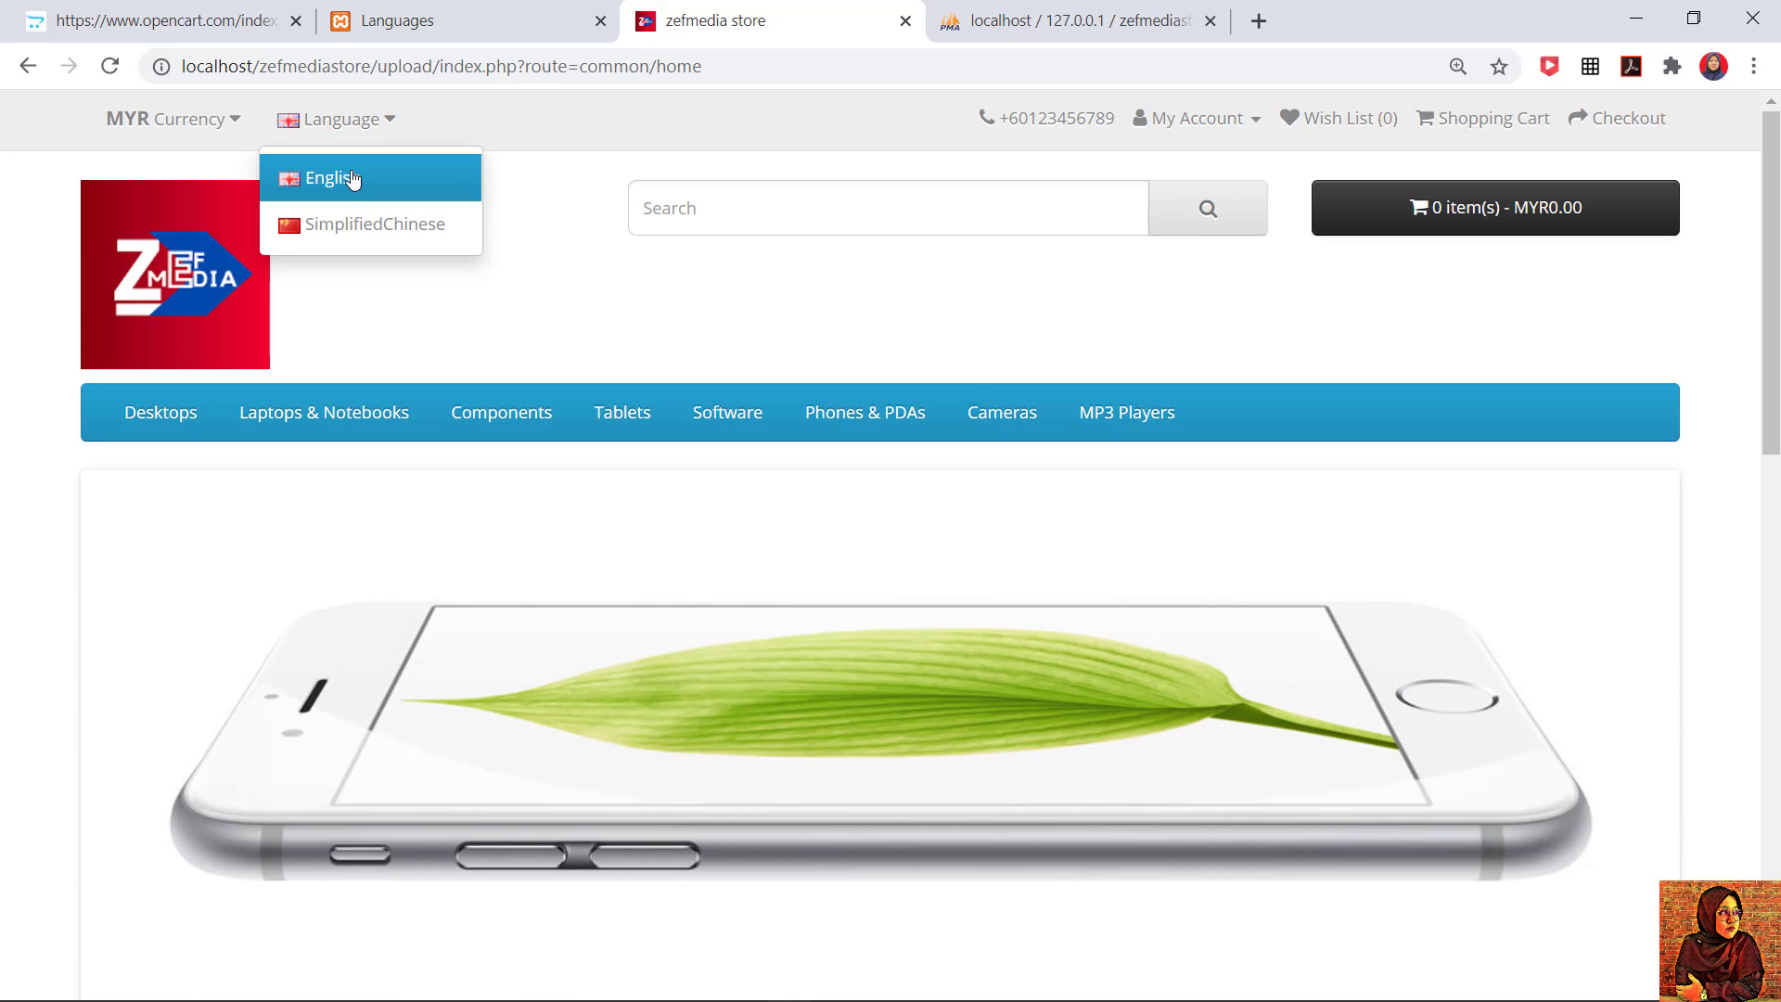
click(352, 178)
click(337, 124)
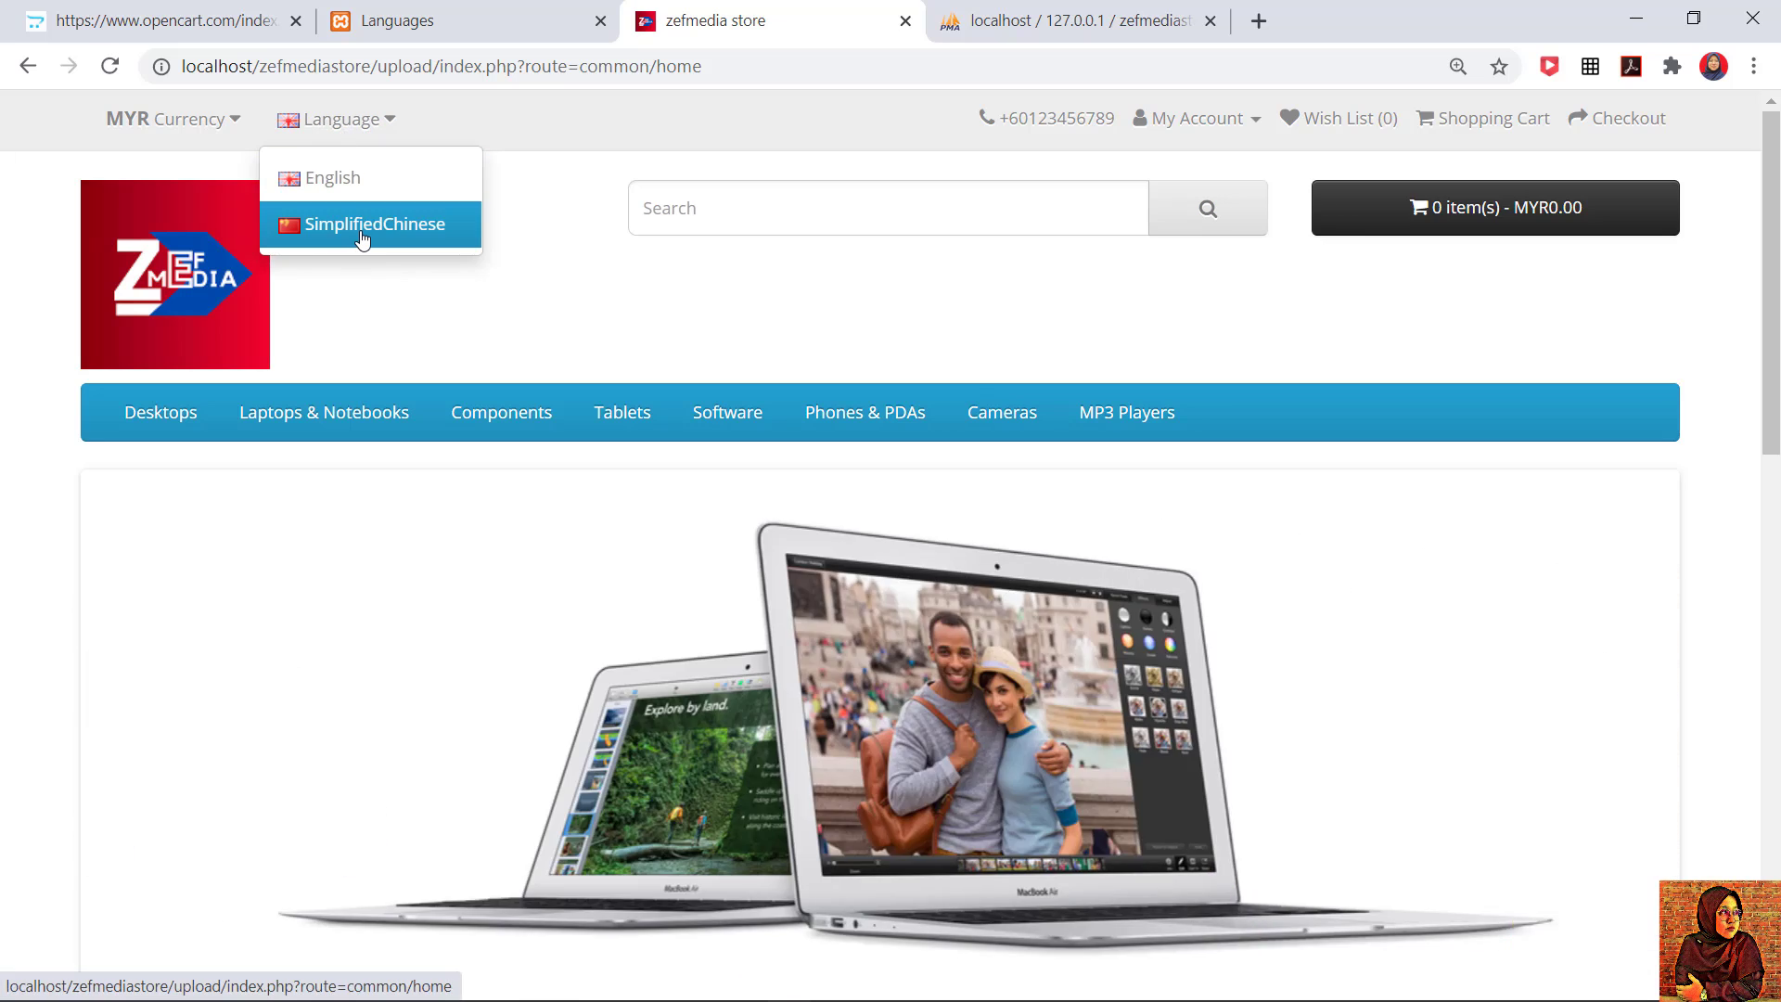
click(362, 234)
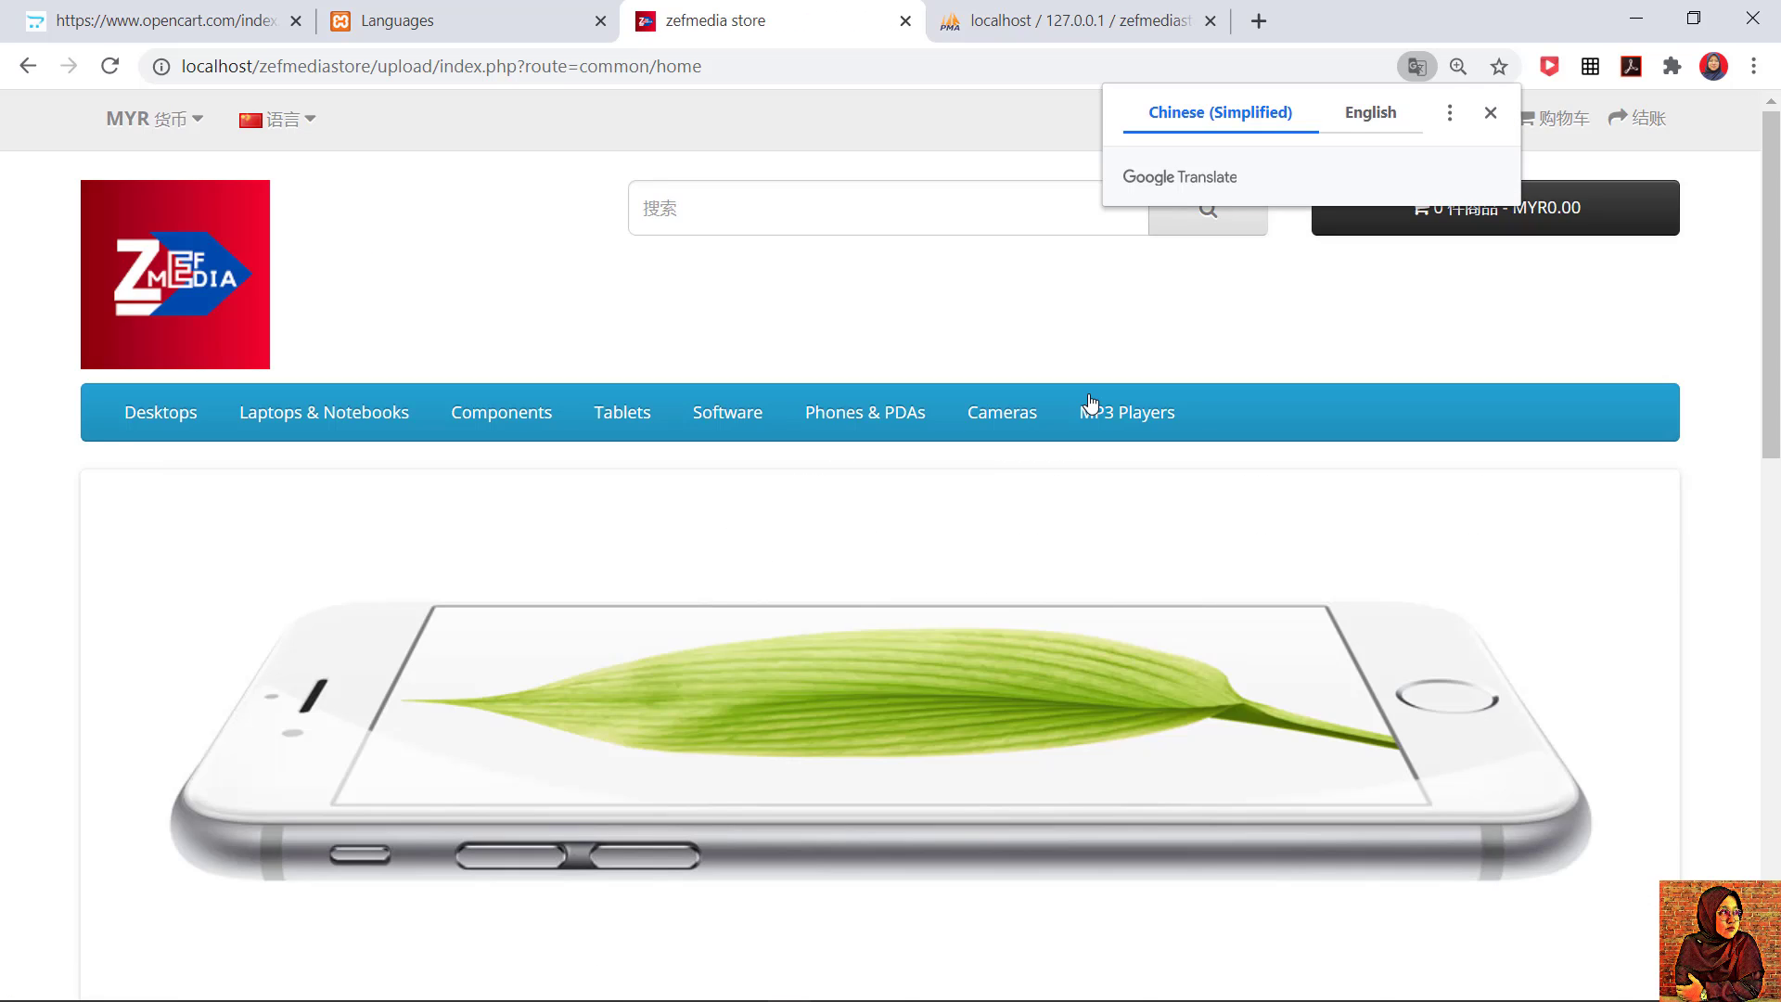
click(1490, 112)
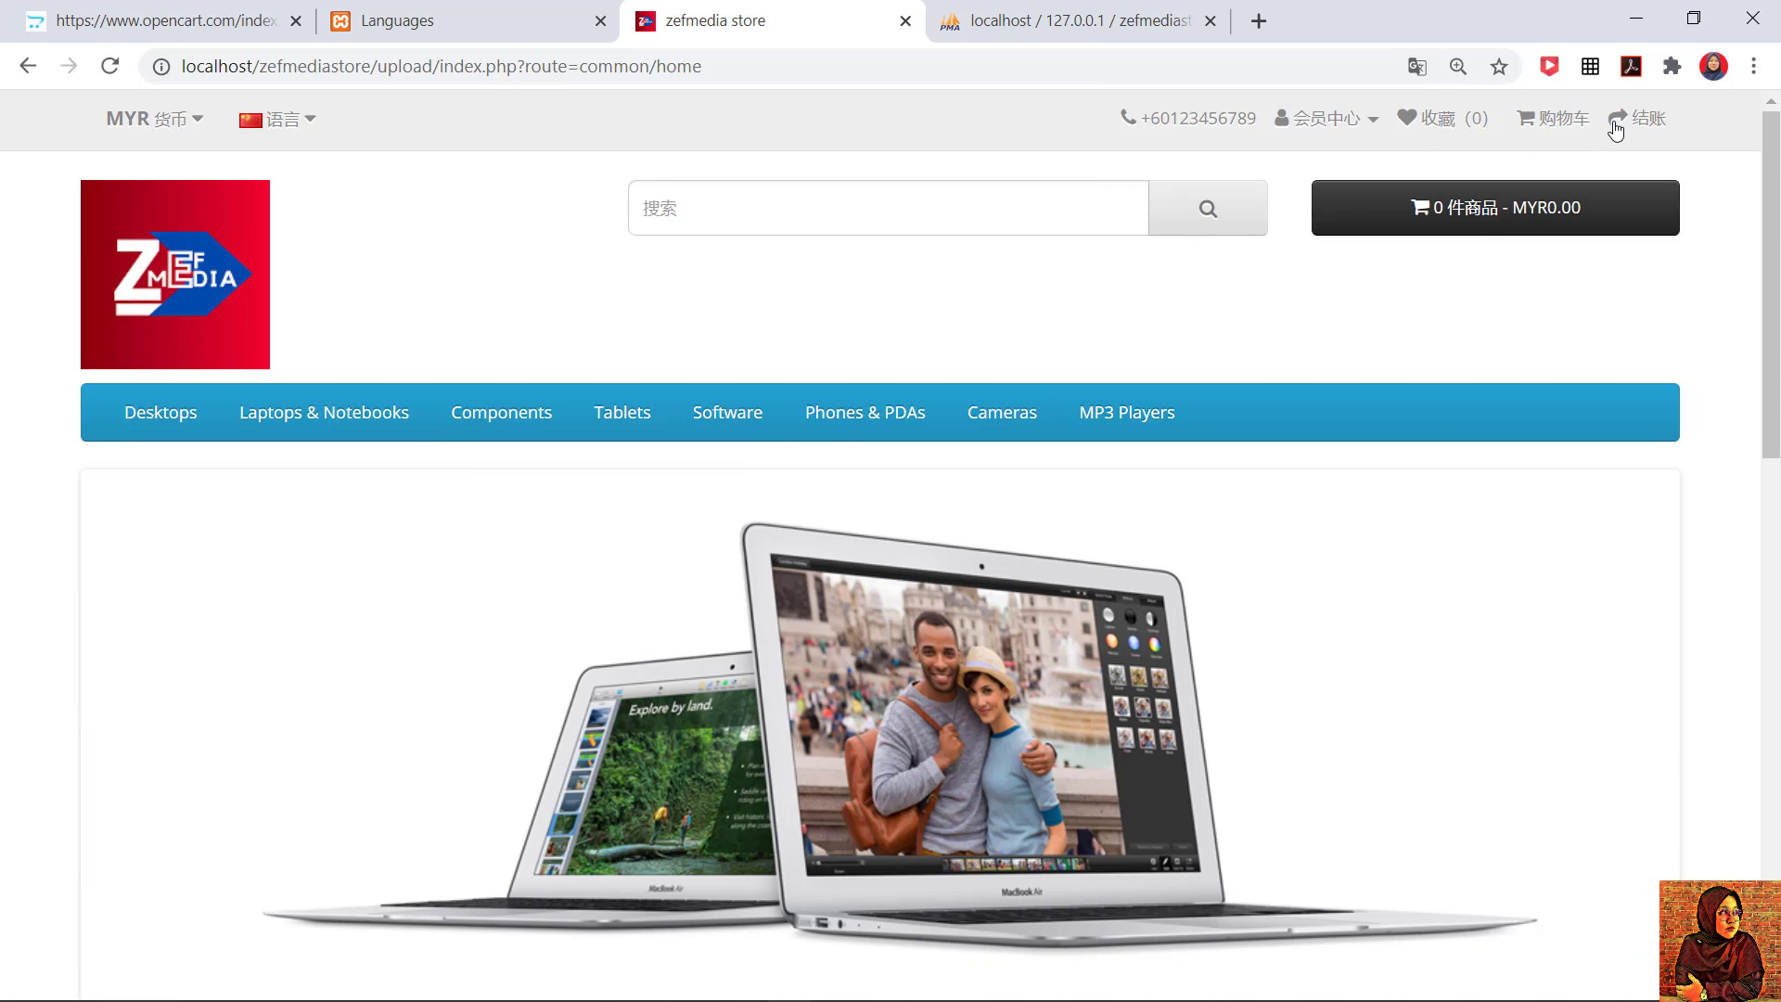
Step: Examine the Simplified Chinese translation across the storefront's header links, search box, Desktops category, featured products and footer
drag(1138, 119, 1660, 118)
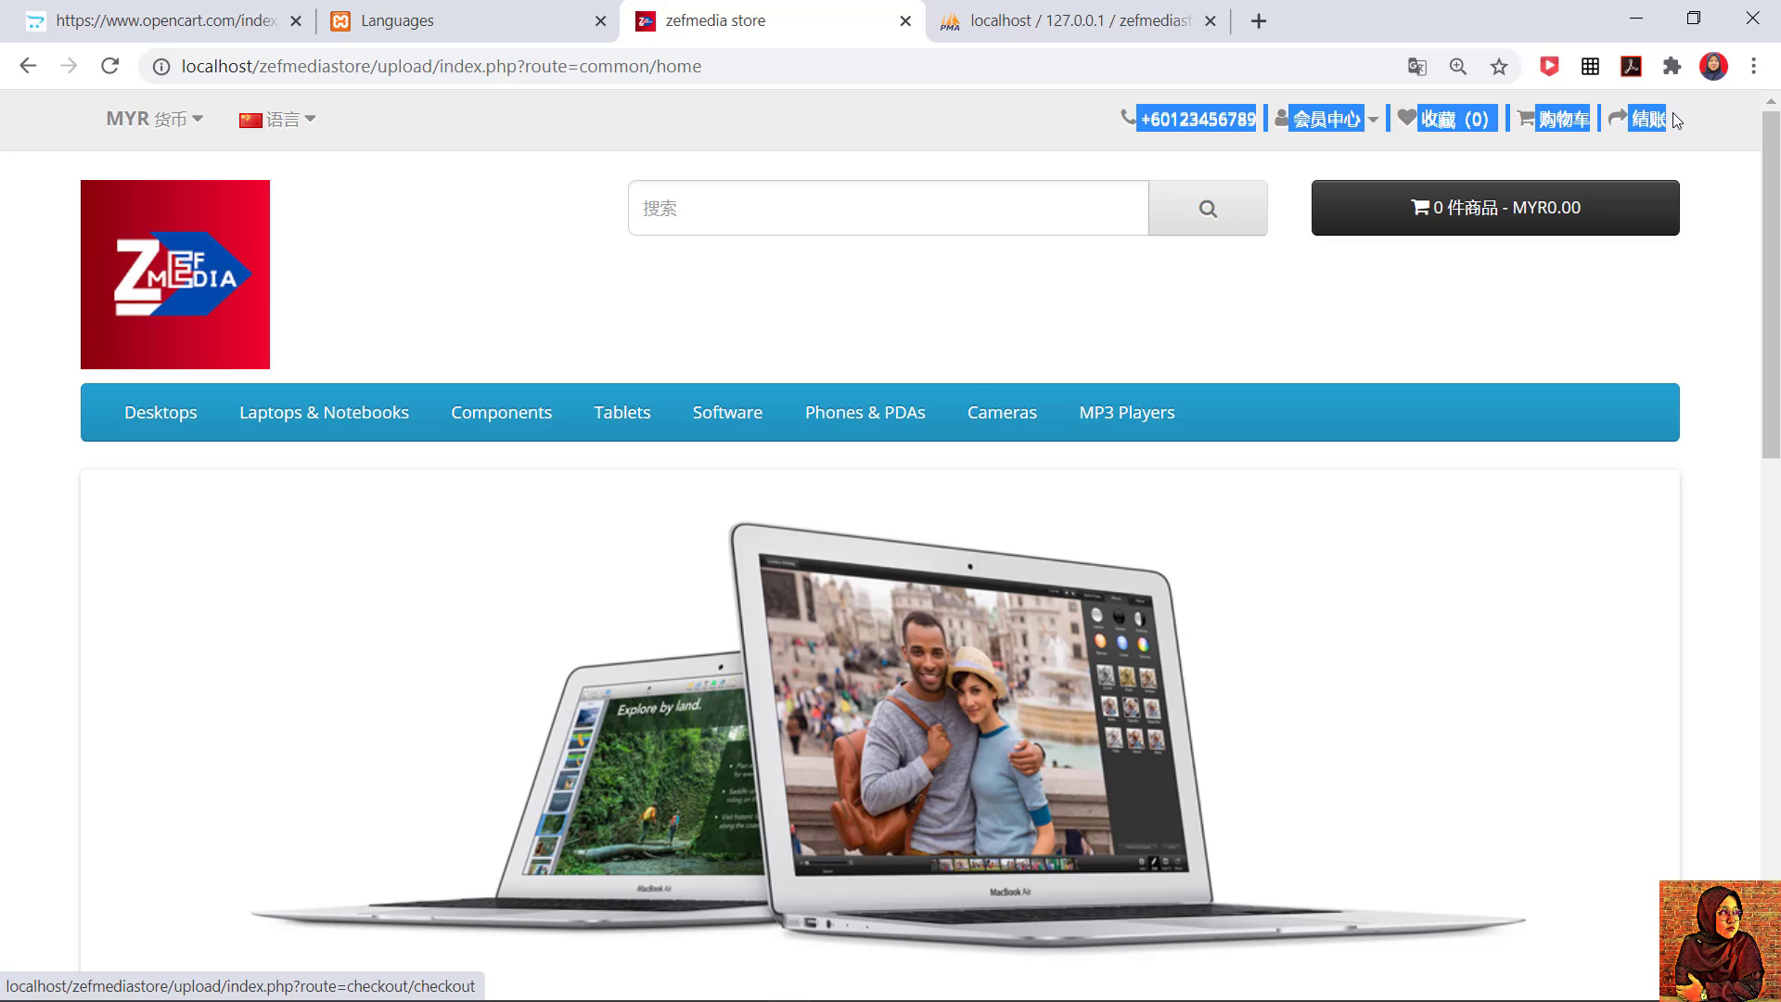
scroll(1019, 540, down, 4)
scroll(1025, 540, up, 4)
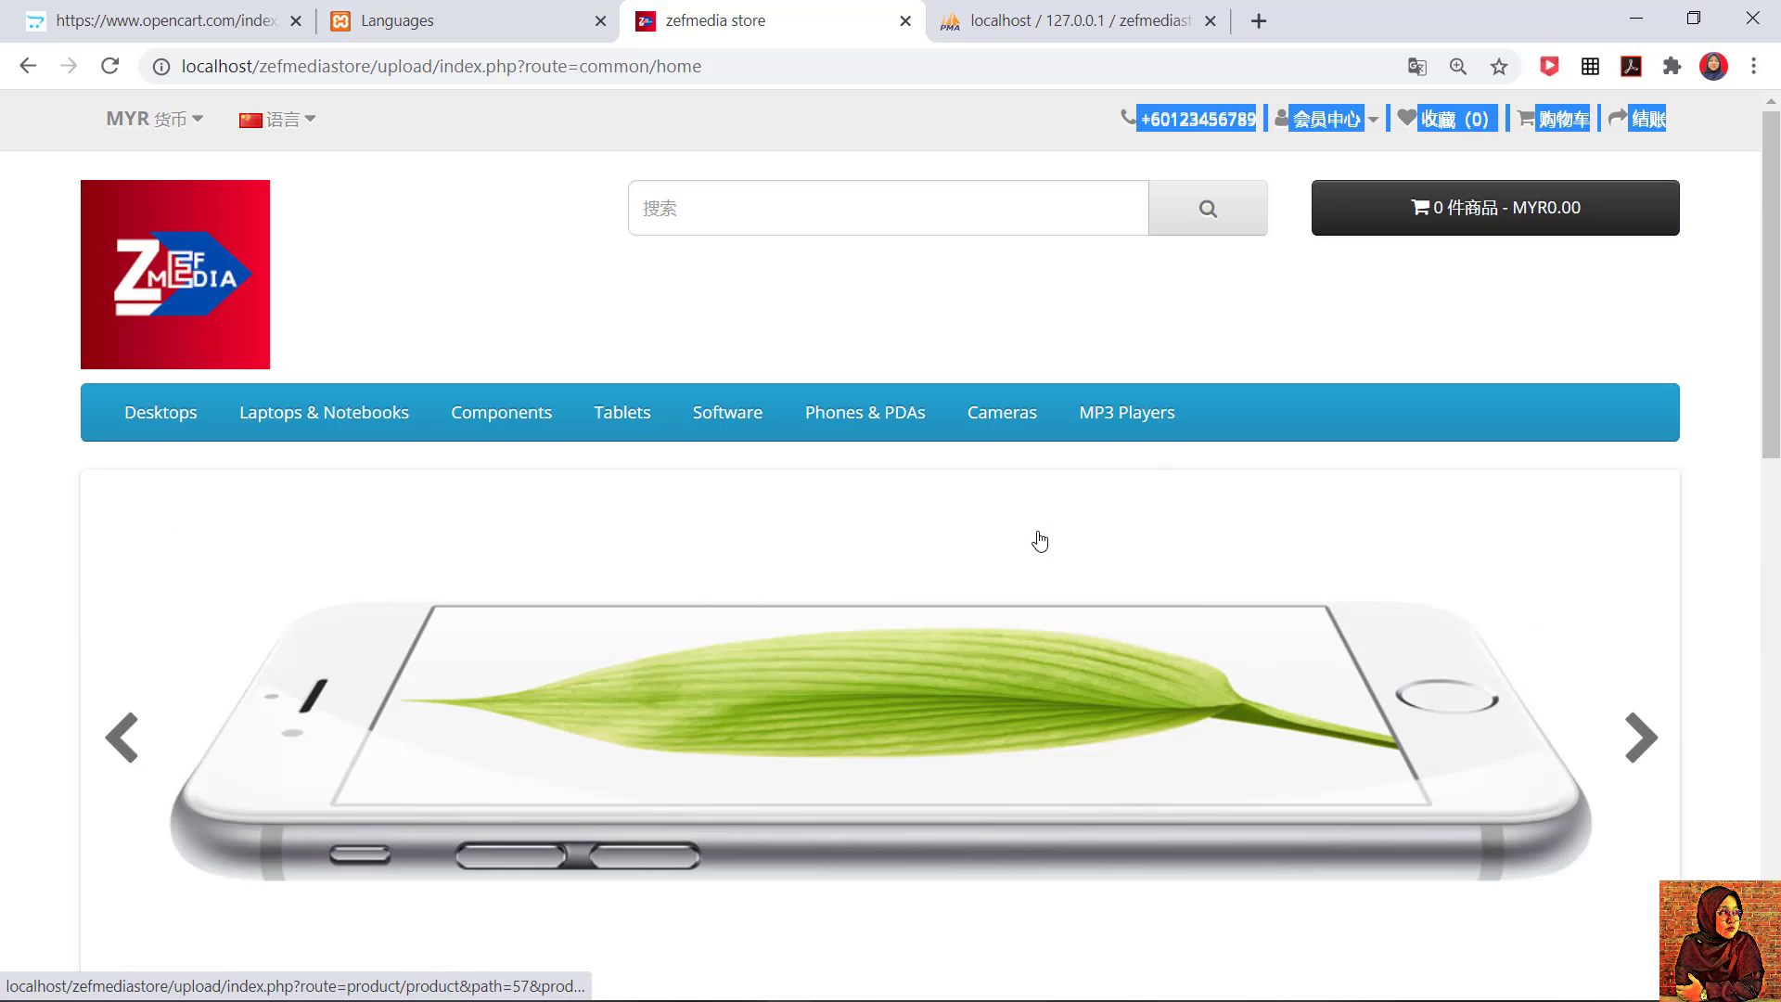
click(611, 233)
click(649, 210)
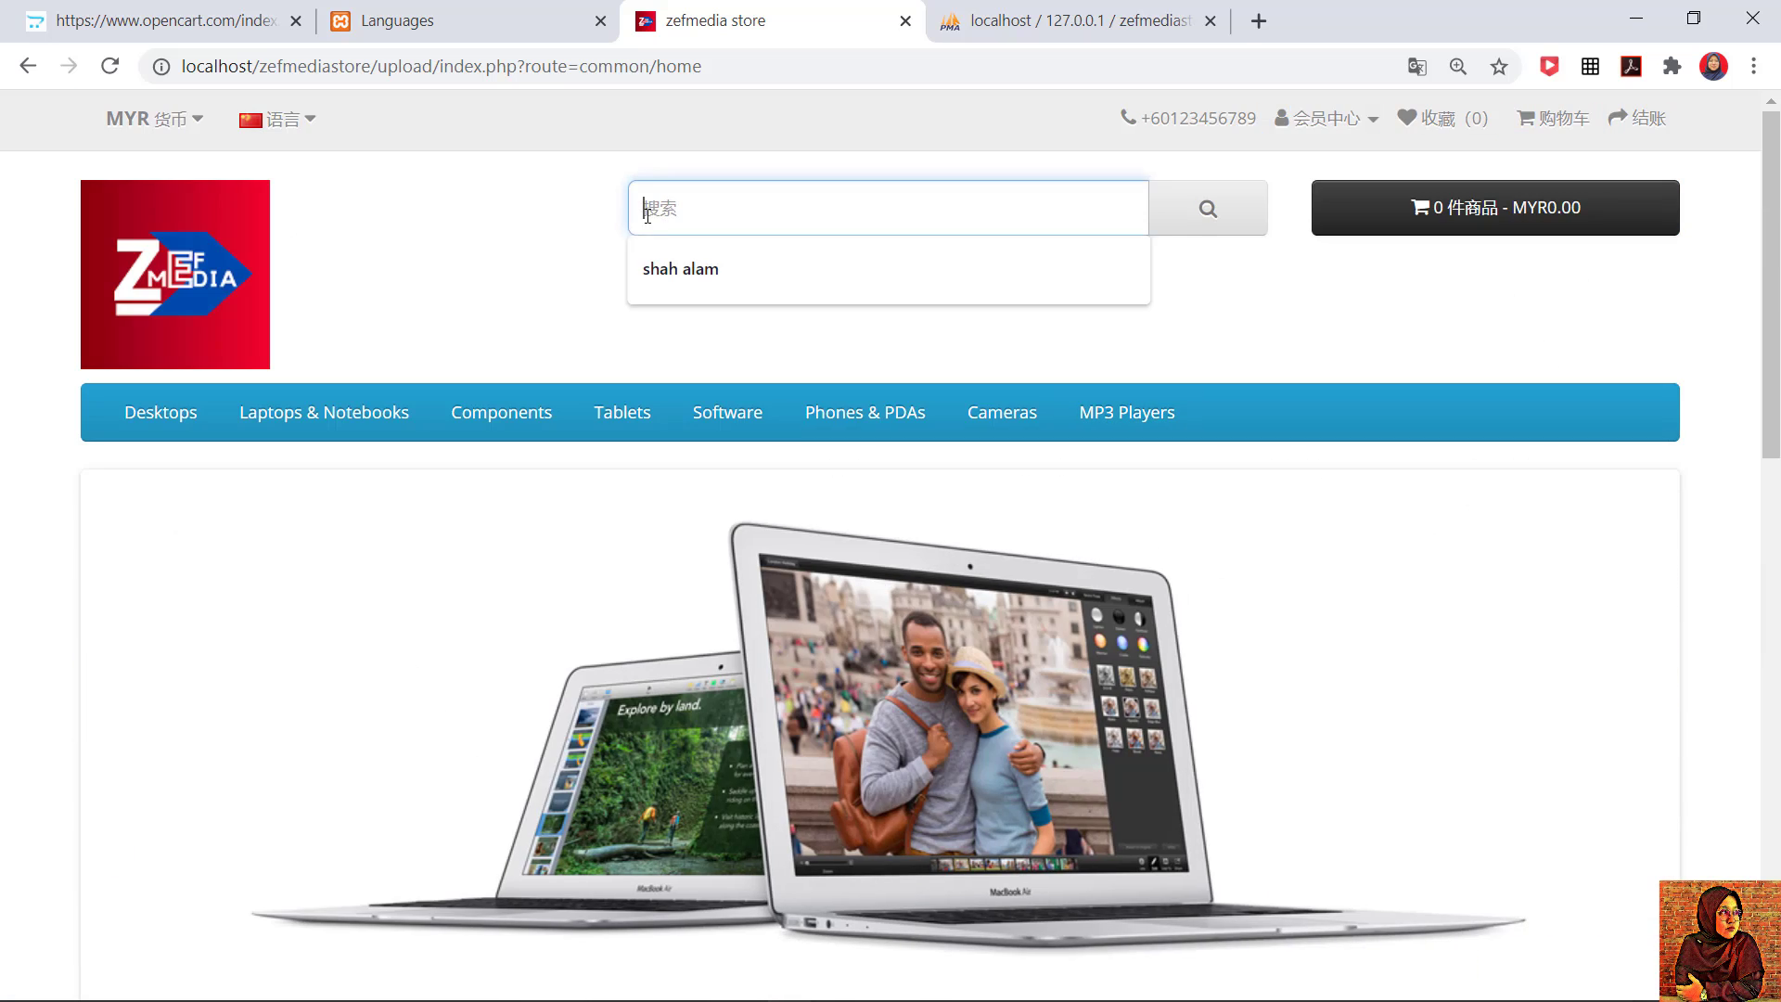
click(397, 301)
scroll(110, 942, down, 1)
mouse_move(186, 445)
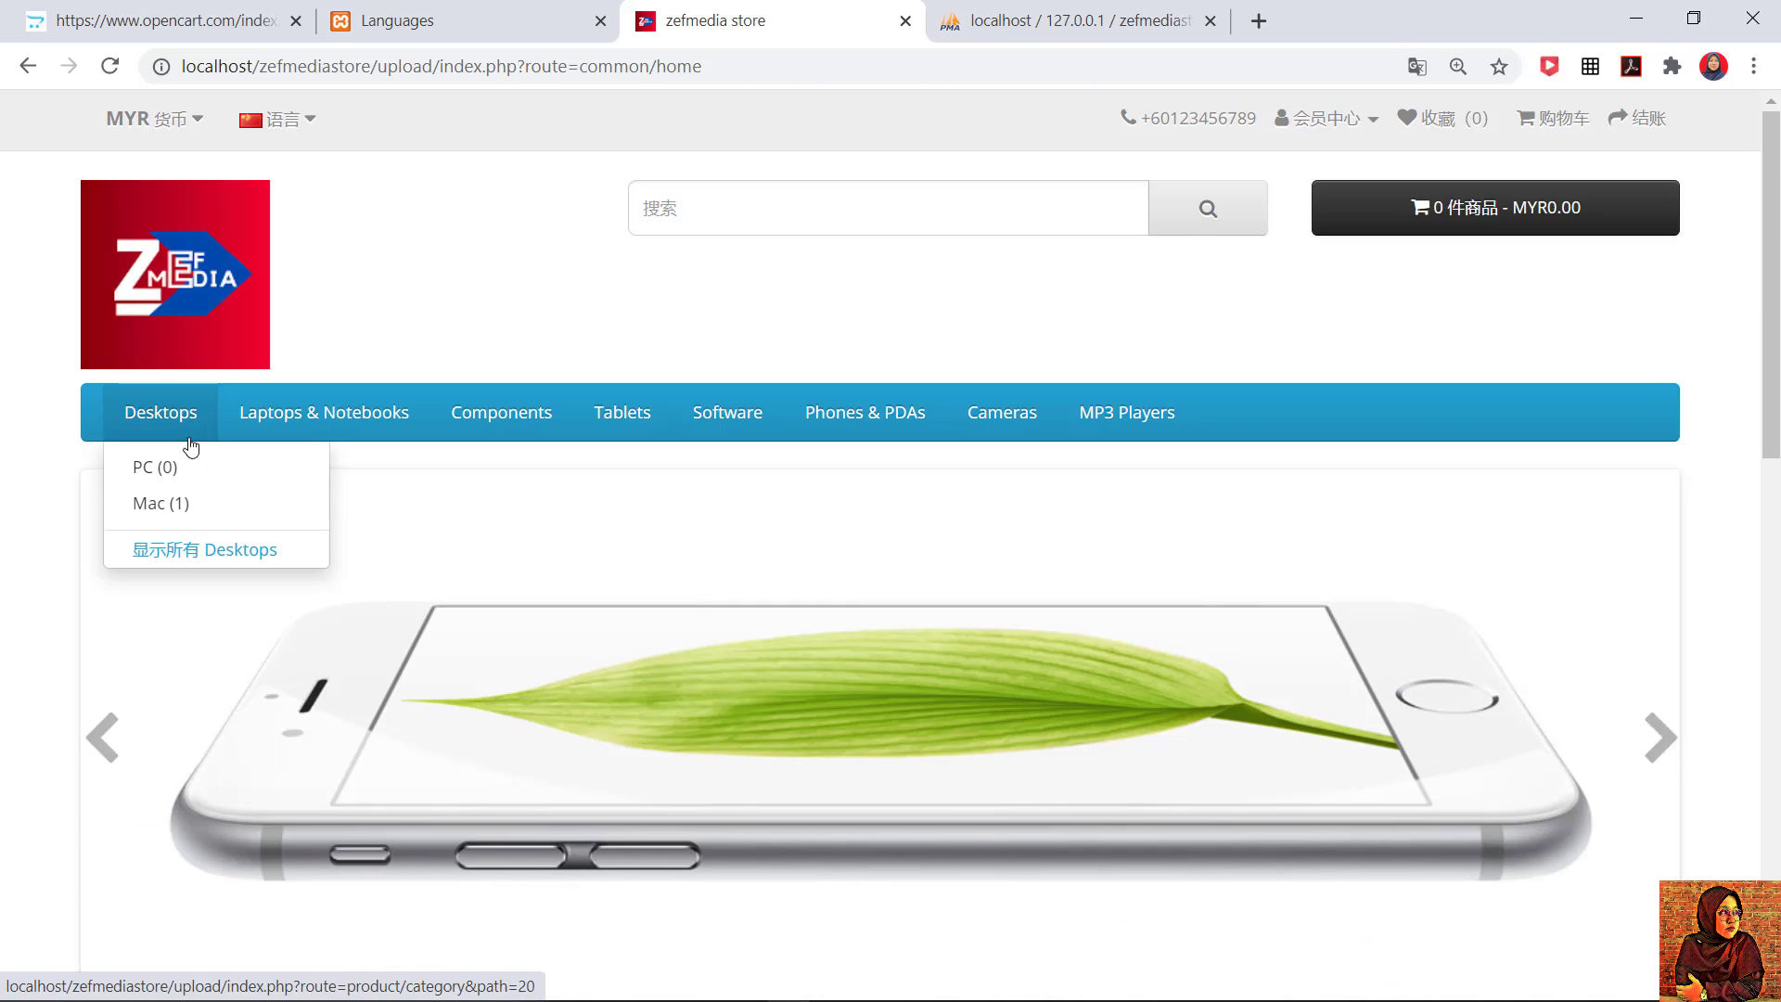
scroll(256, 570, down, 5)
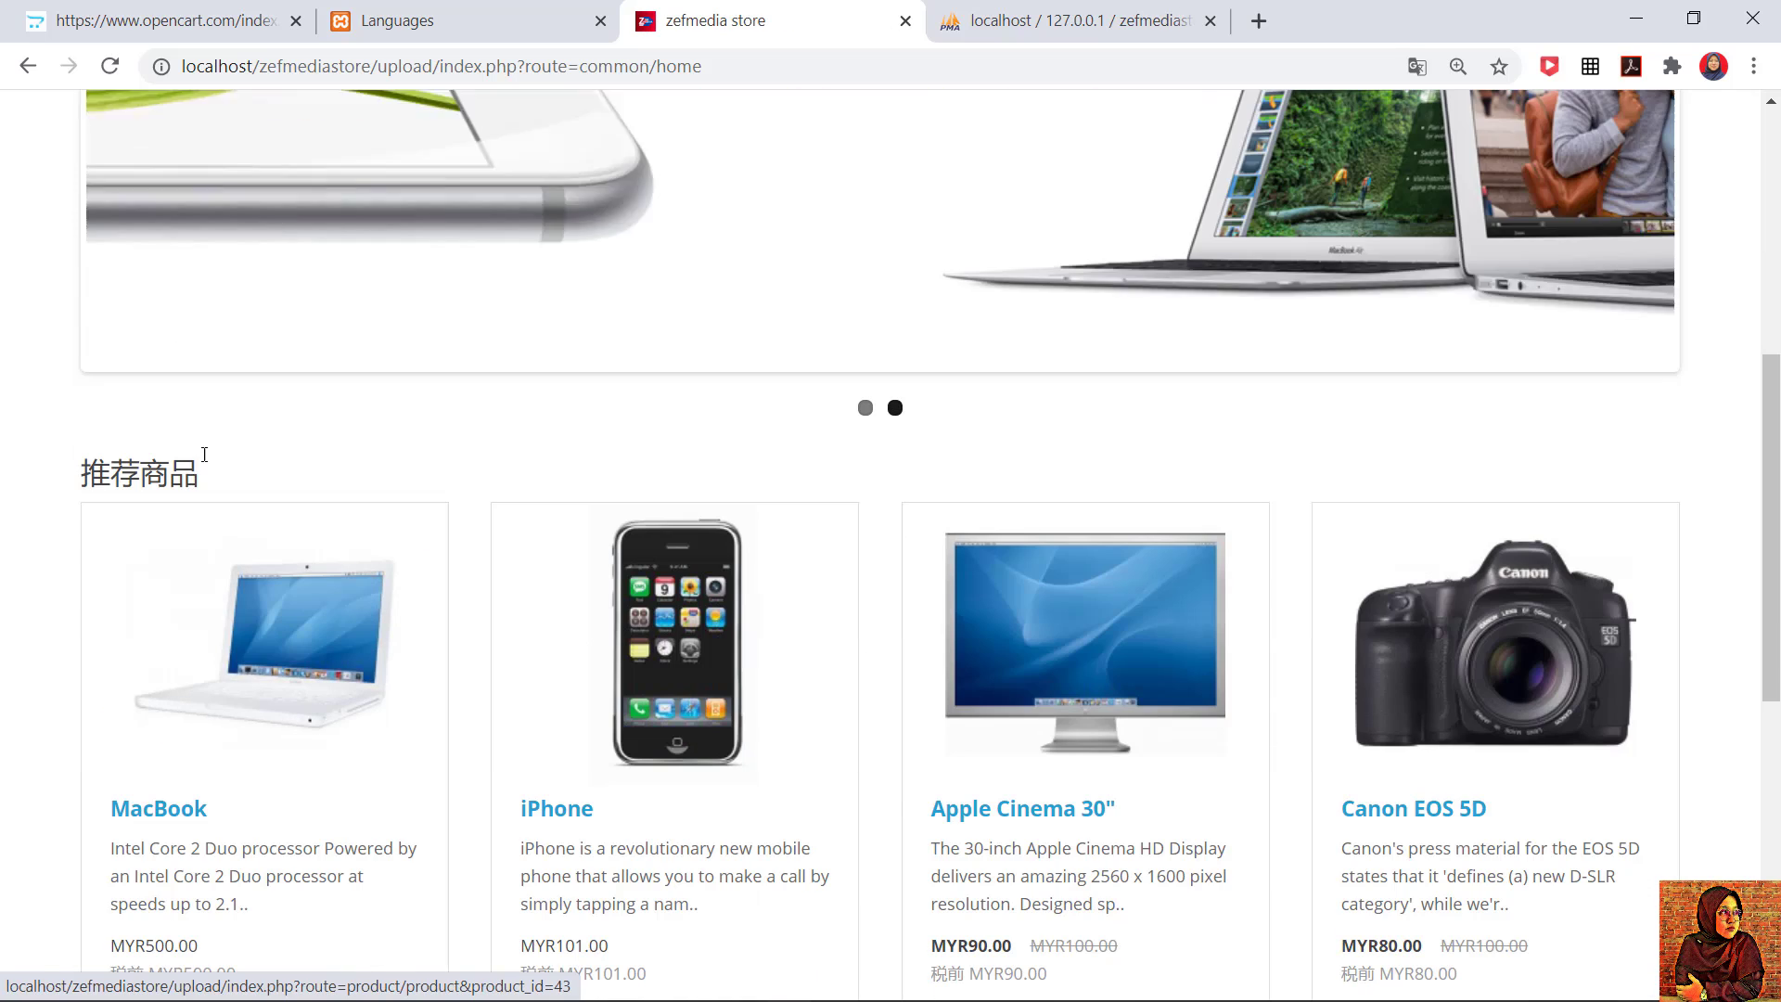
drag(202, 471, 37, 497)
scroll(37, 497, down, 5)
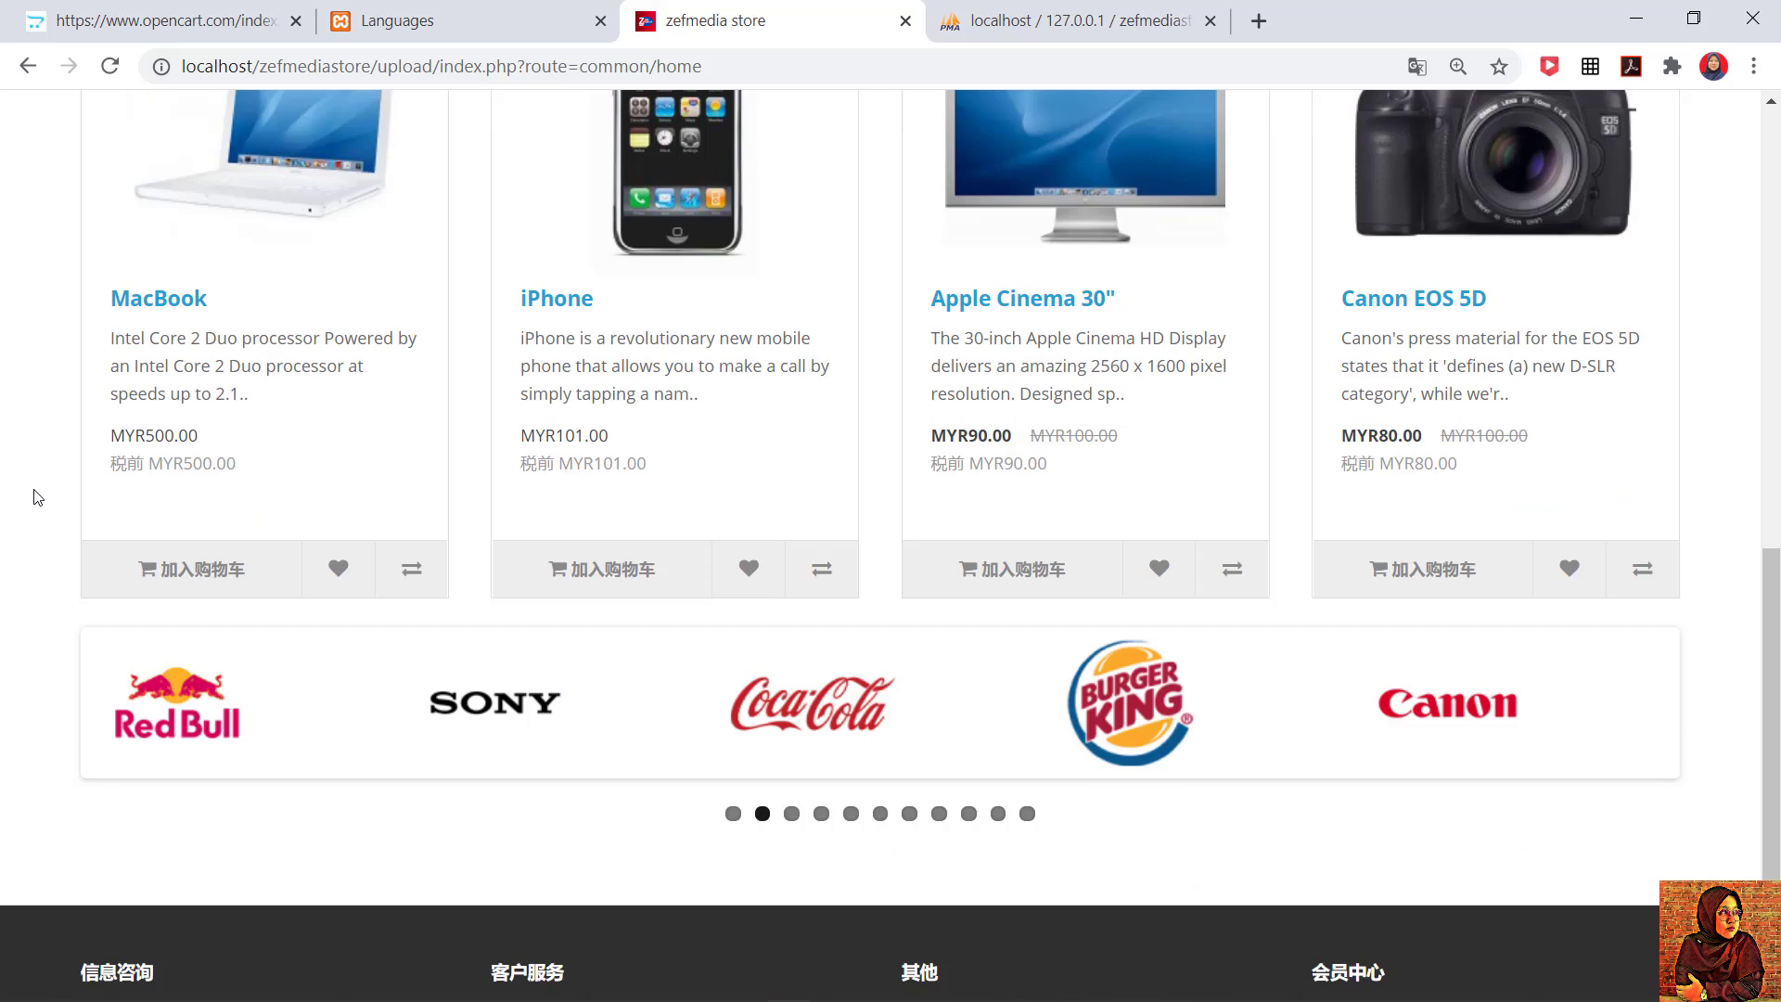
scroll(613, 731, down, 2)
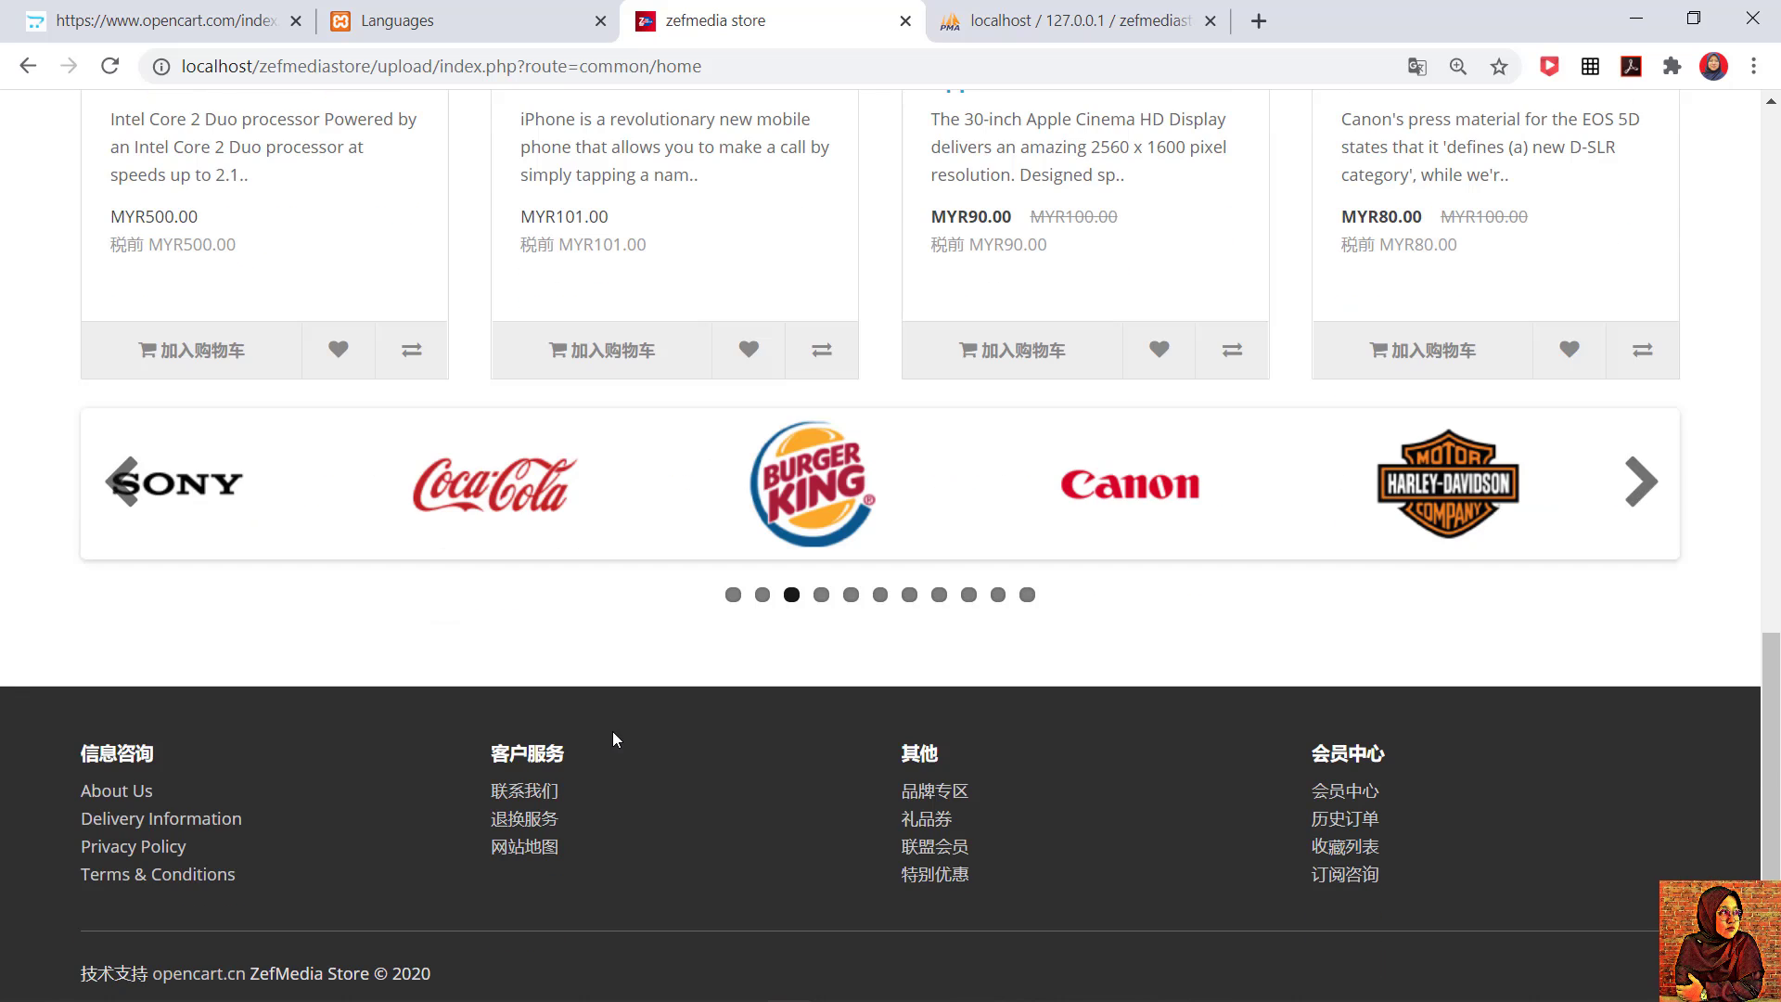
key(F5)
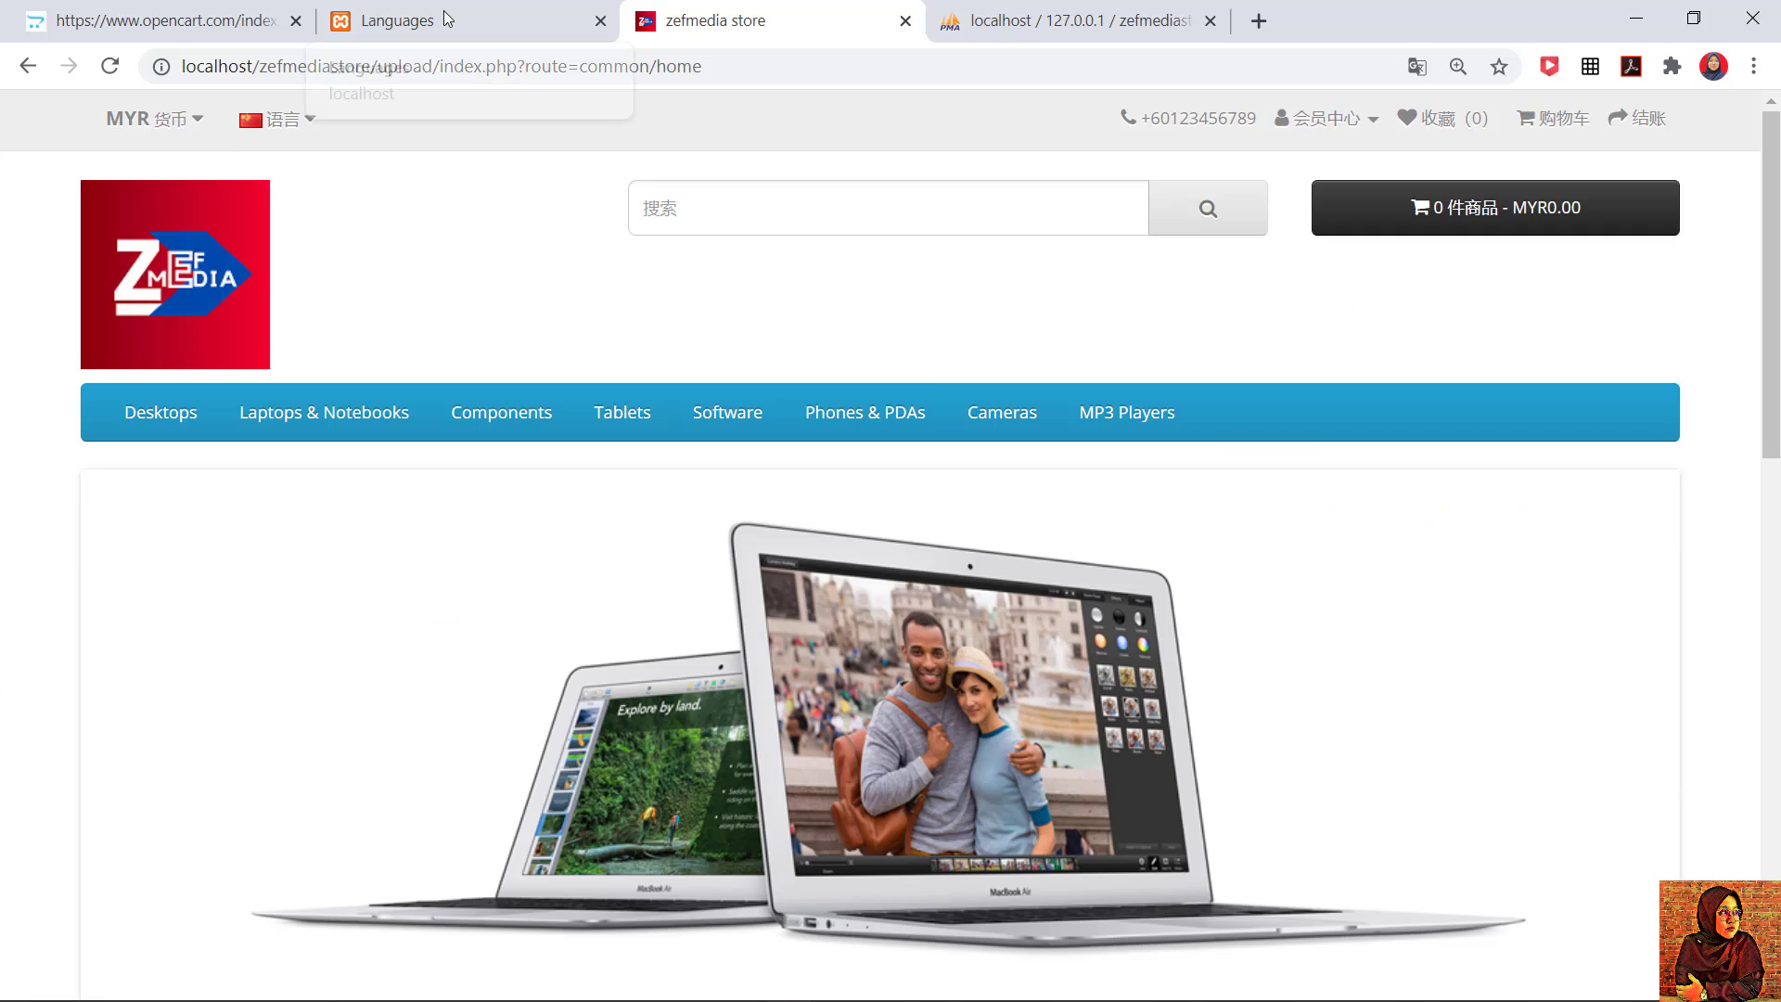
Step: Open the Indonesia language entry in the store admin to review its settings, and go to the Extension Installer
click(448, 18)
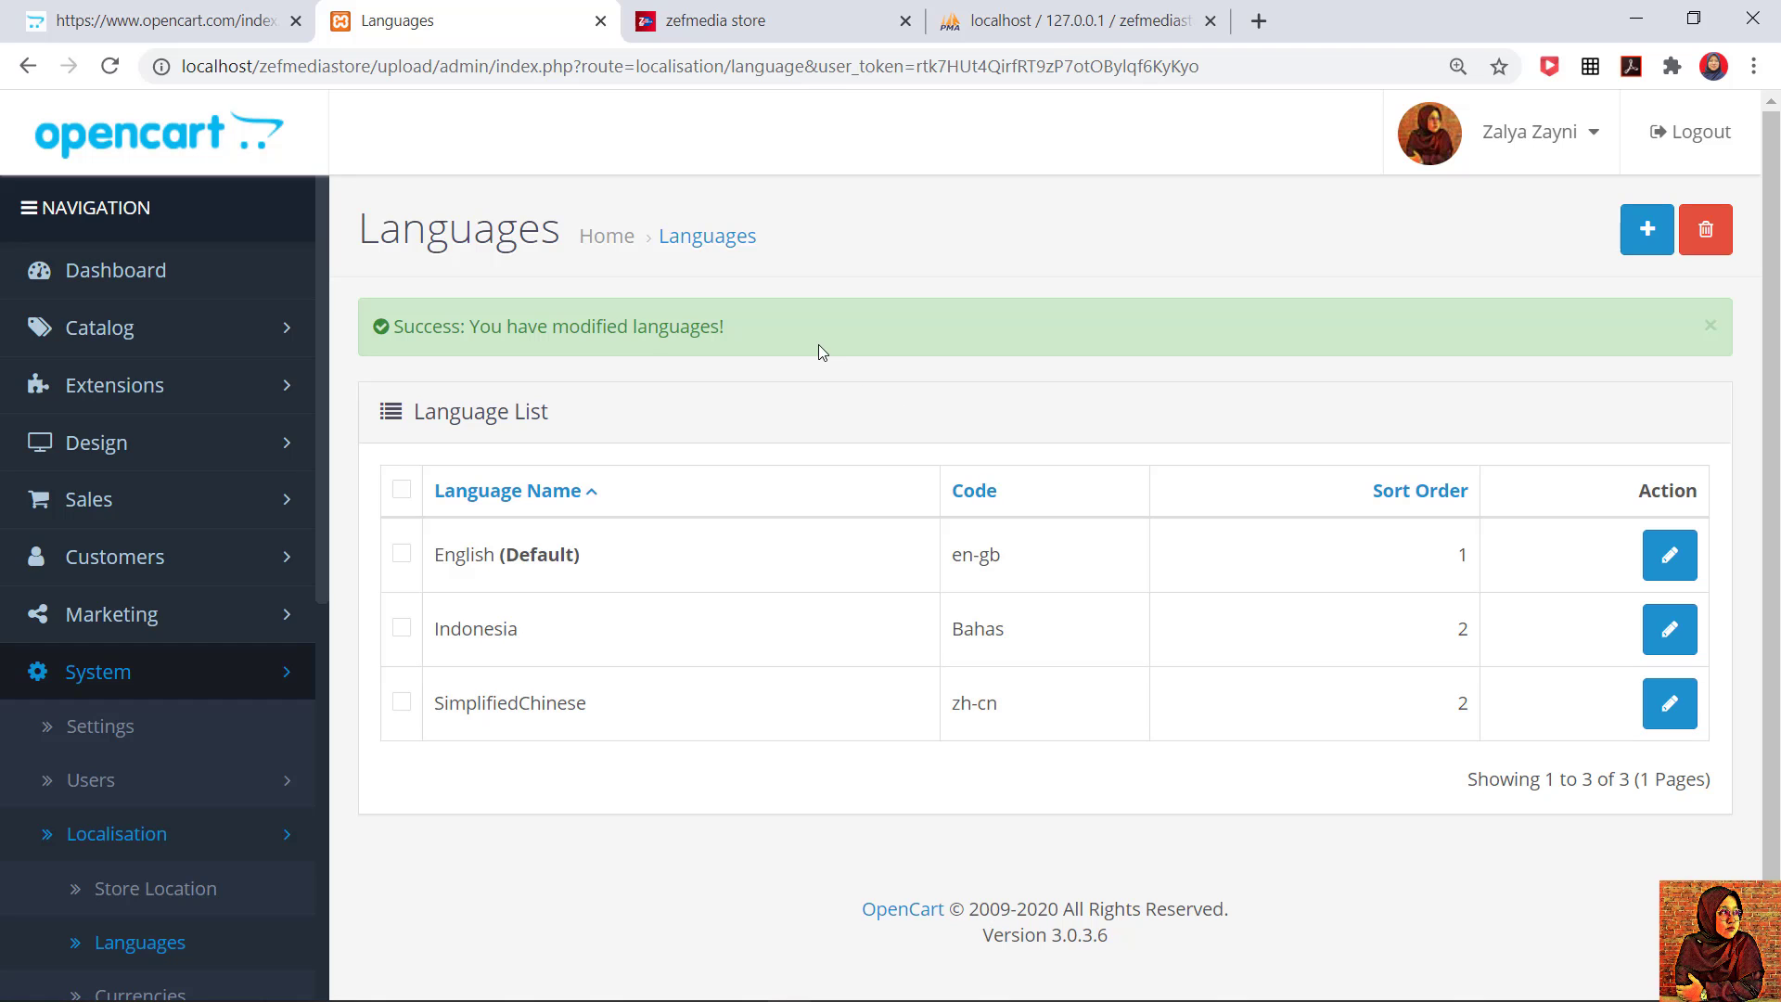
click(1670, 629)
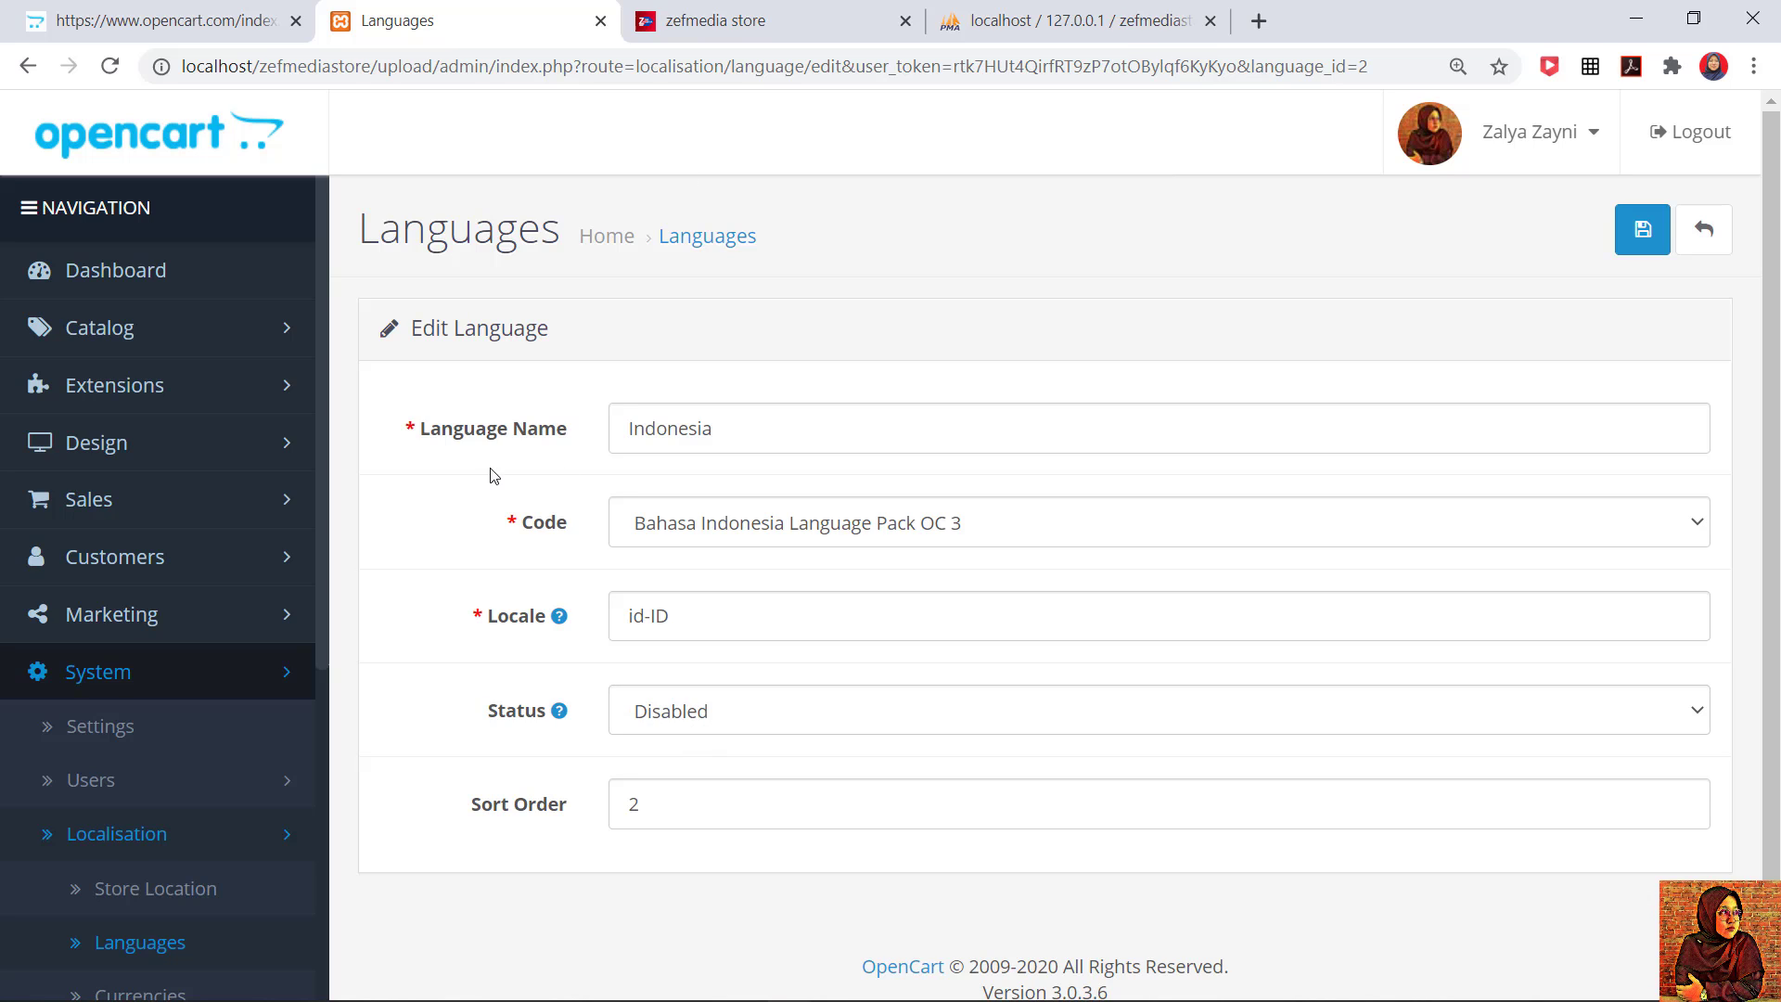
click(103, 385)
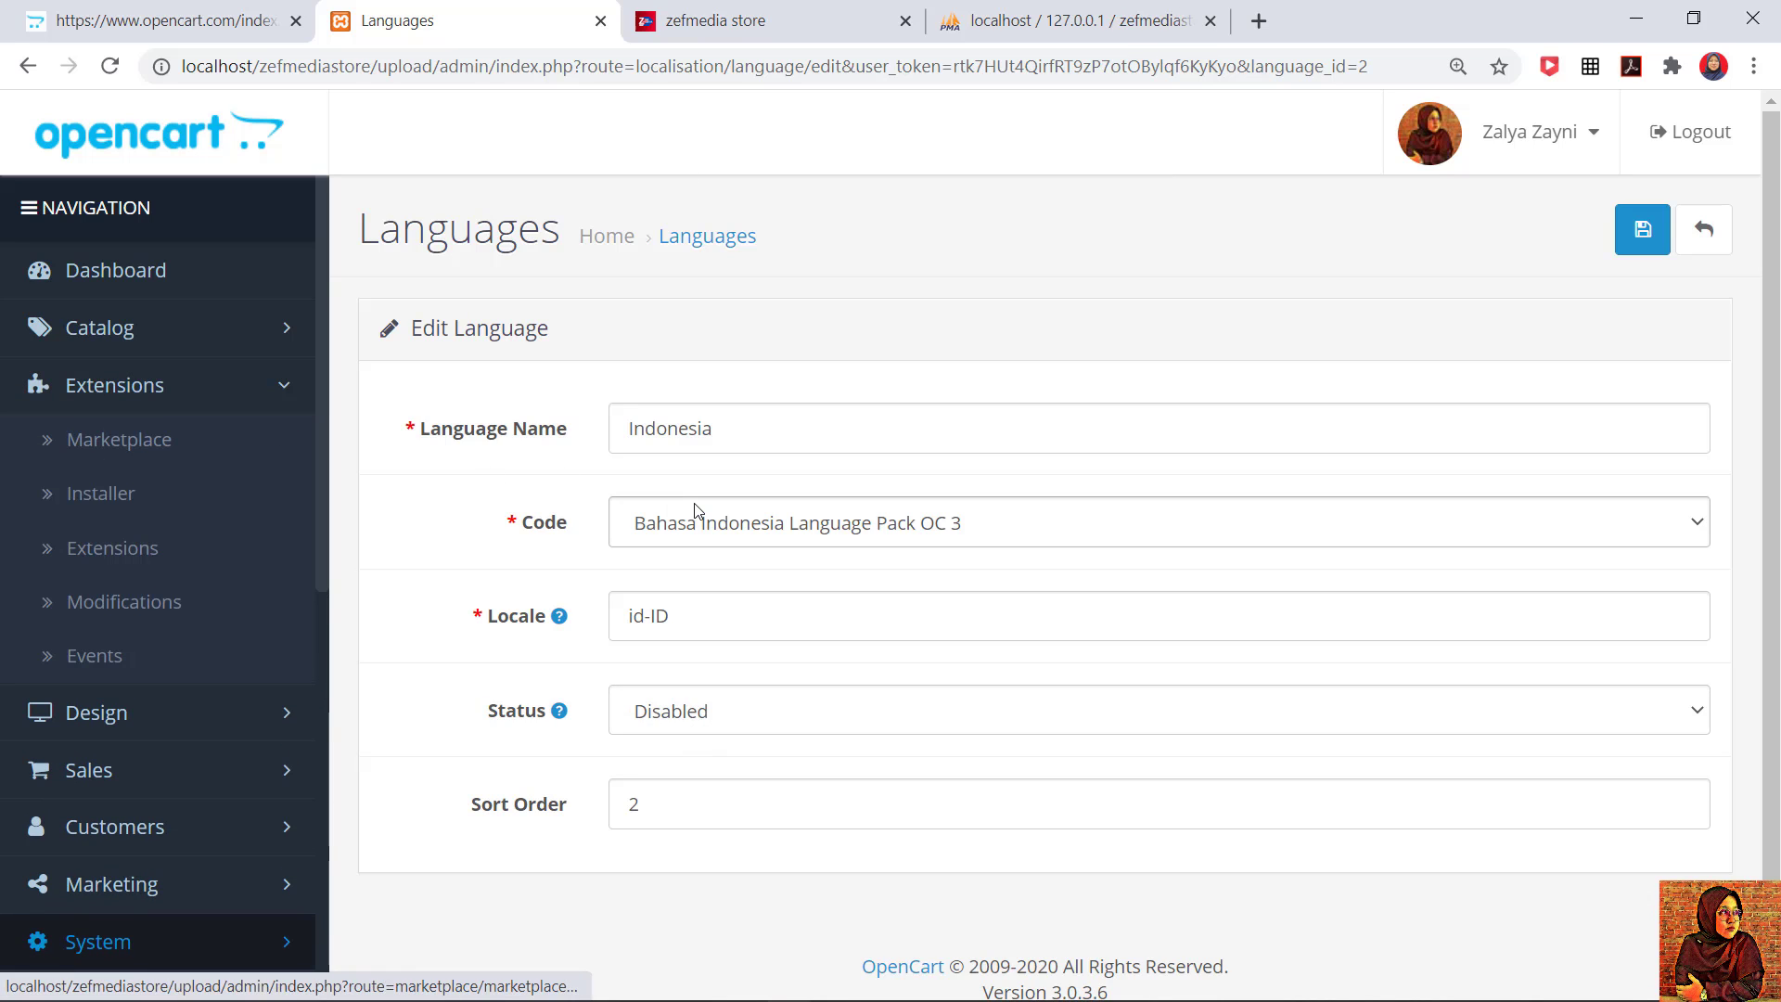
click(91, 493)
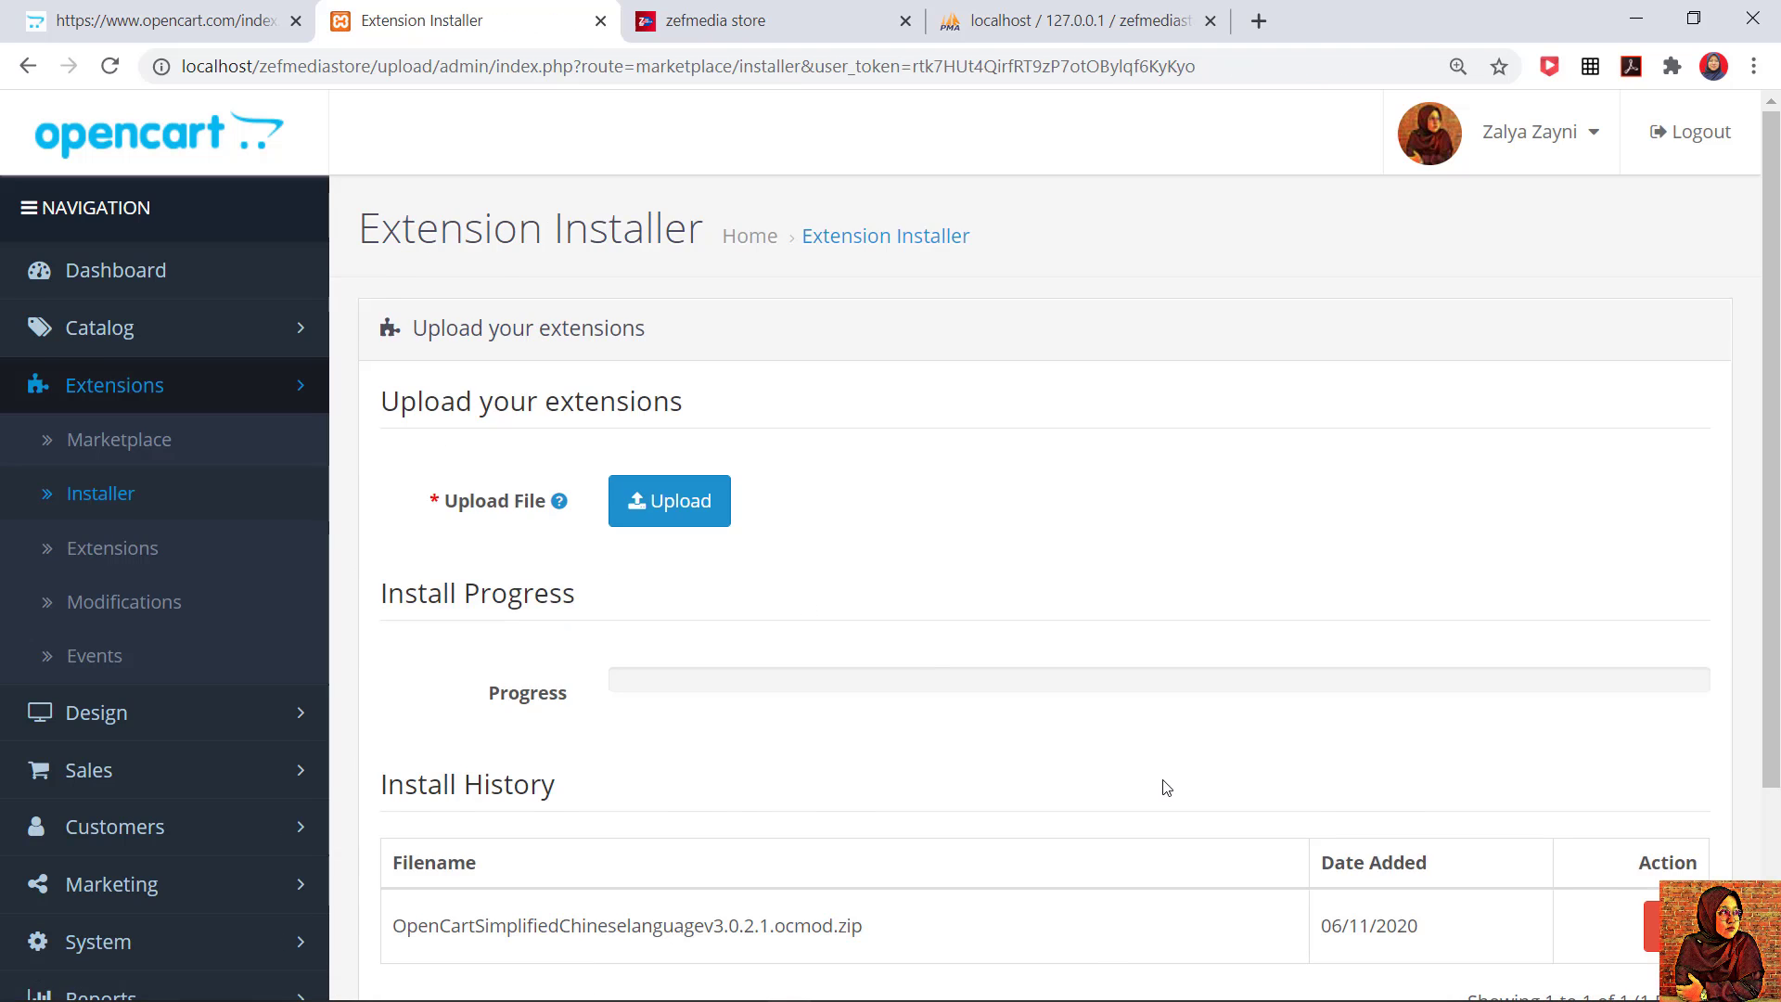
scroll(1166, 788, down, 2)
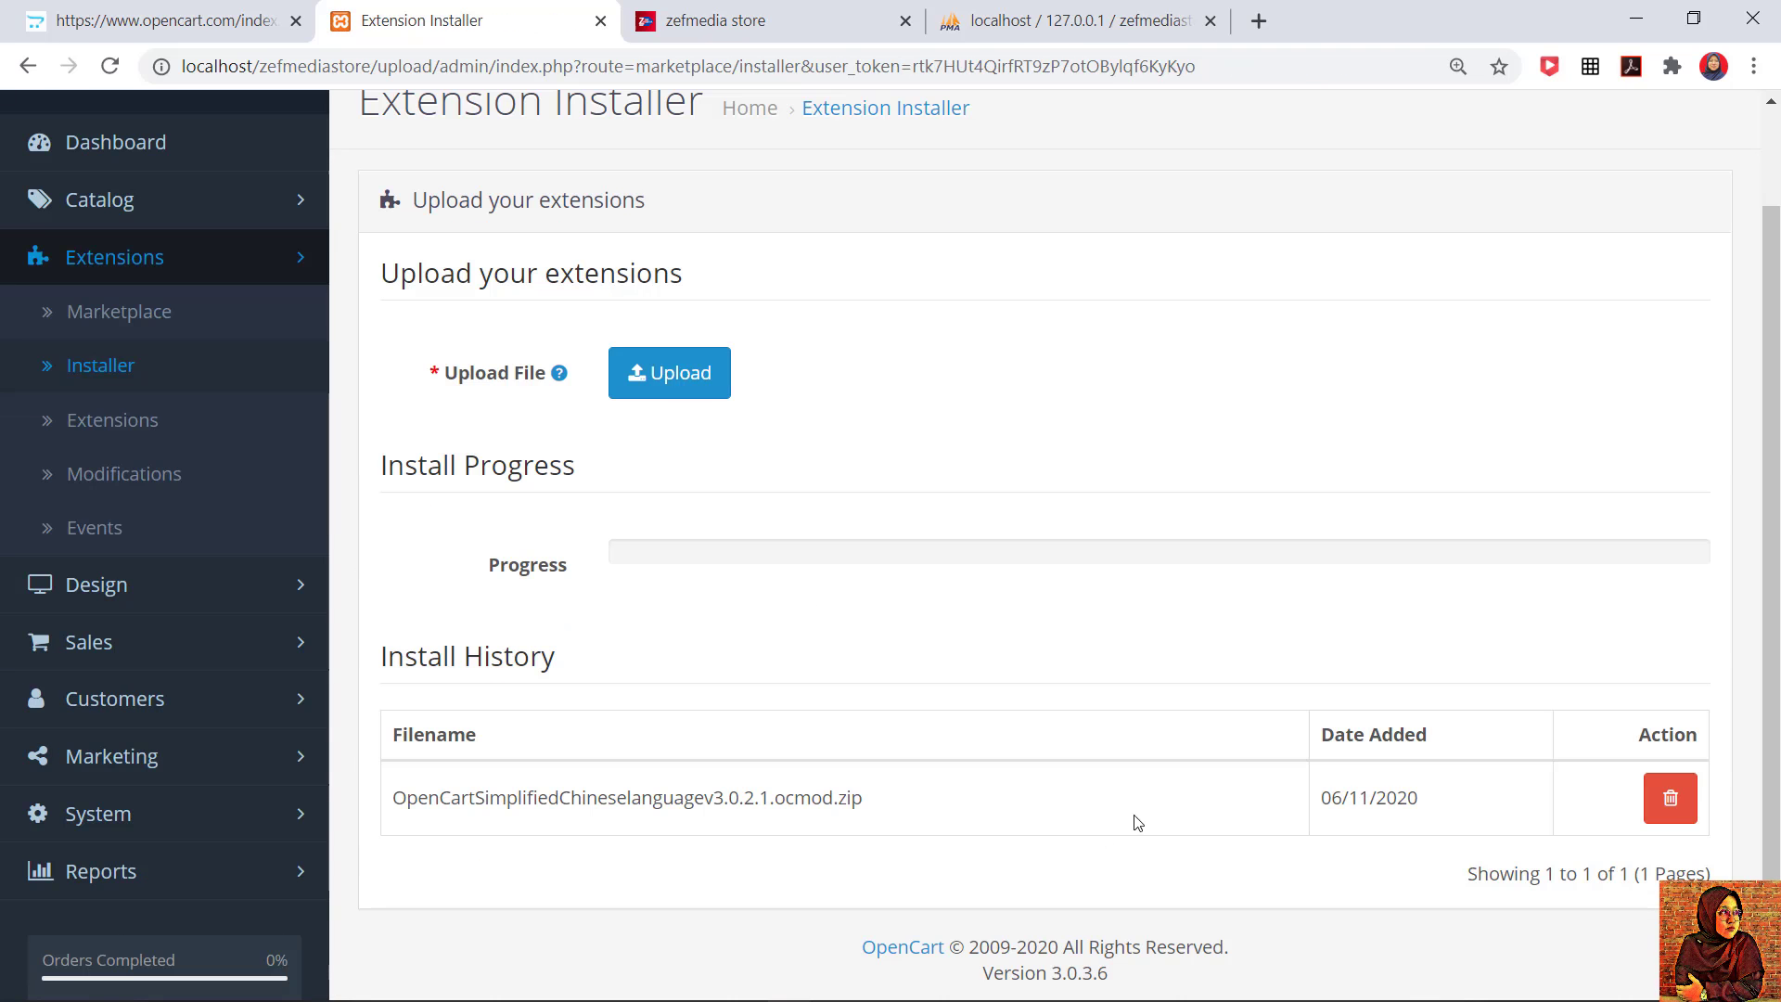
click(672, 380)
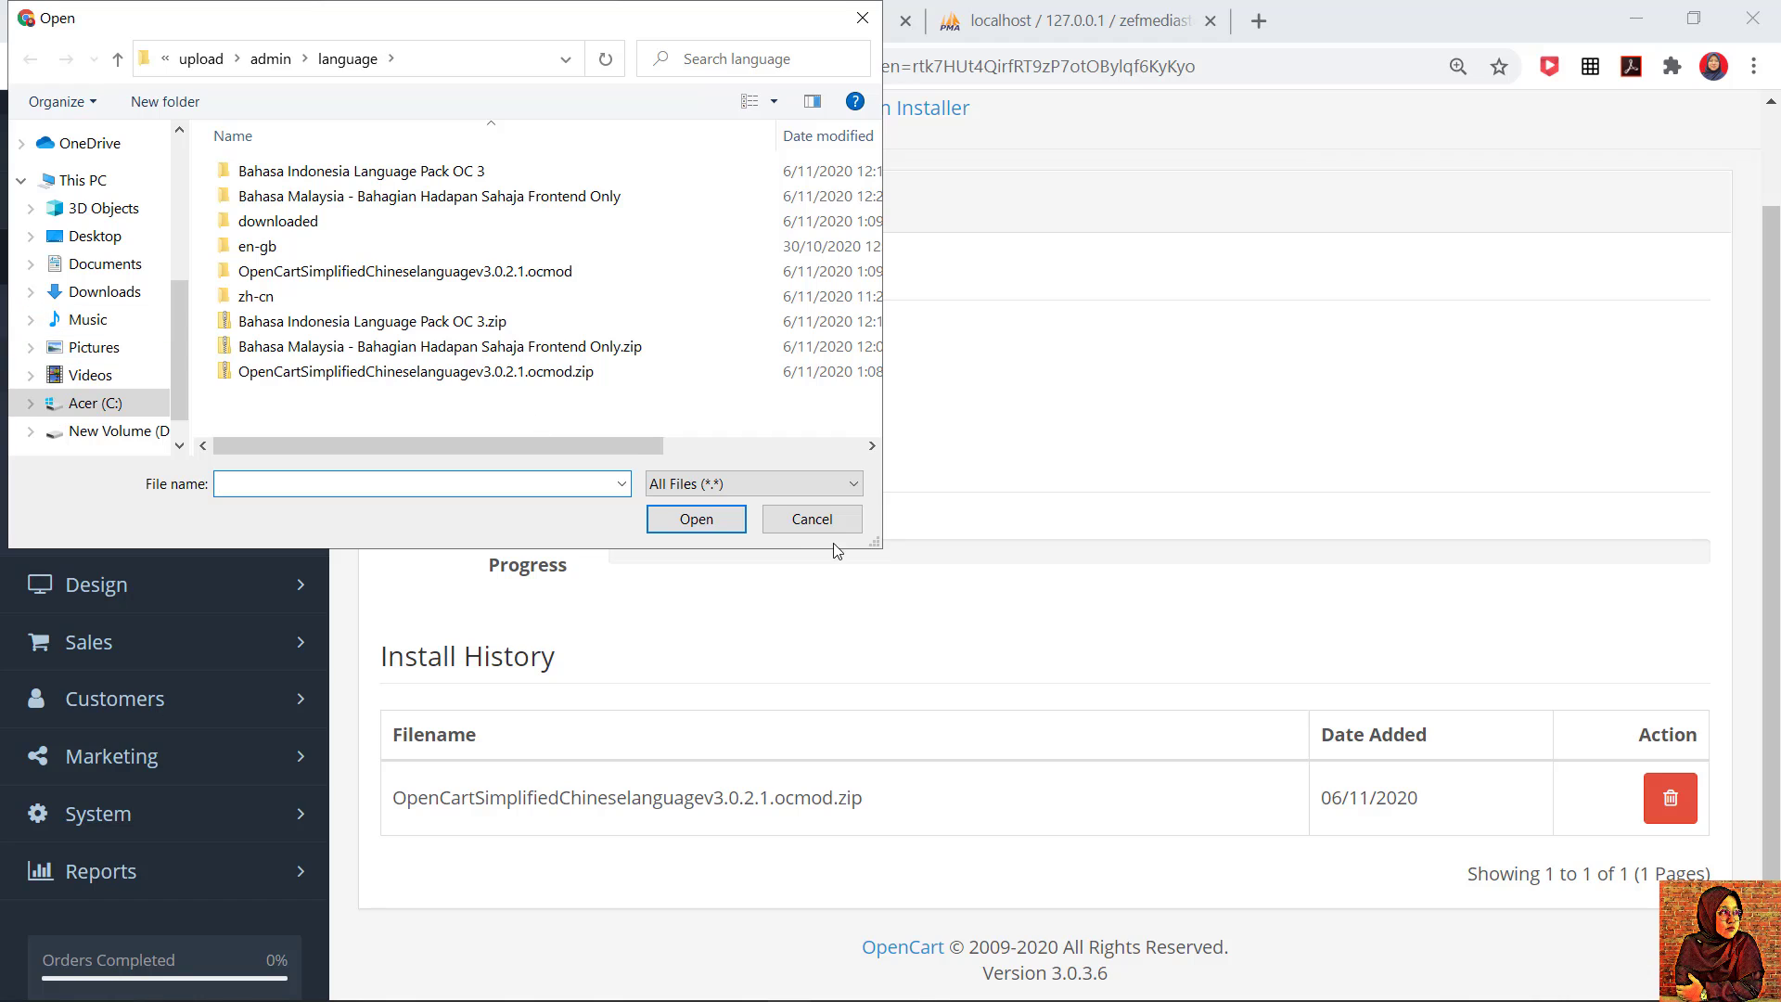
click(815, 520)
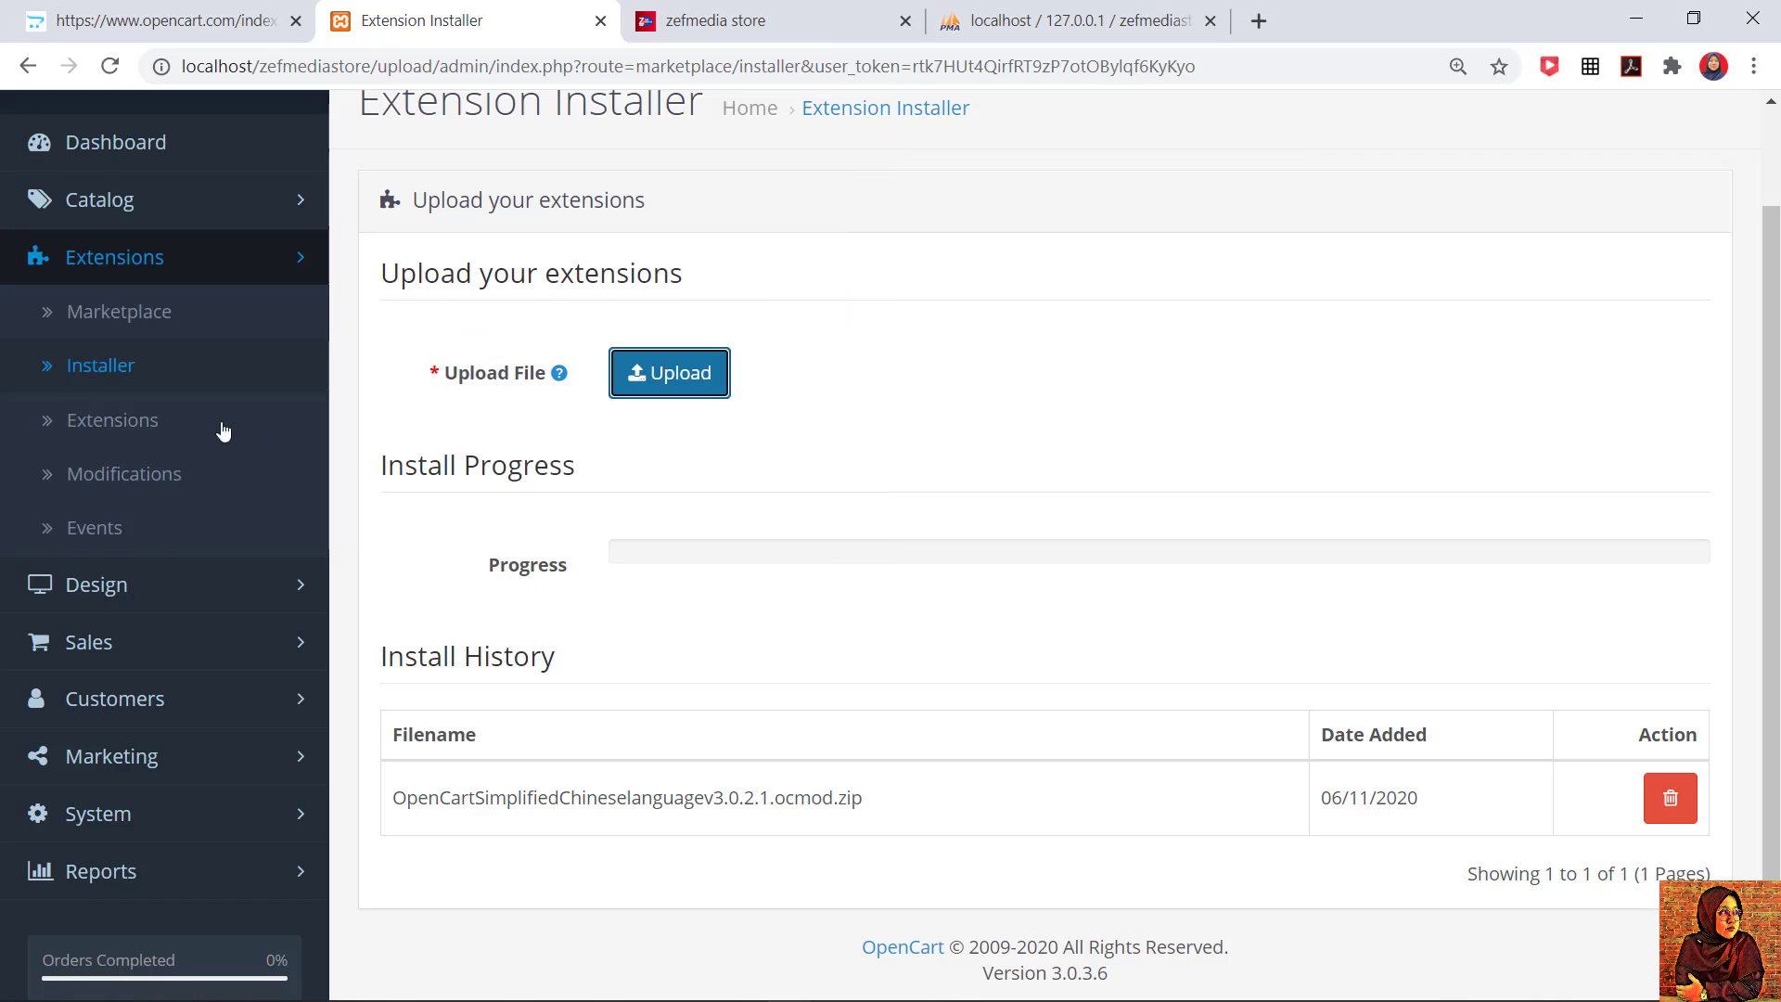
click(120, 371)
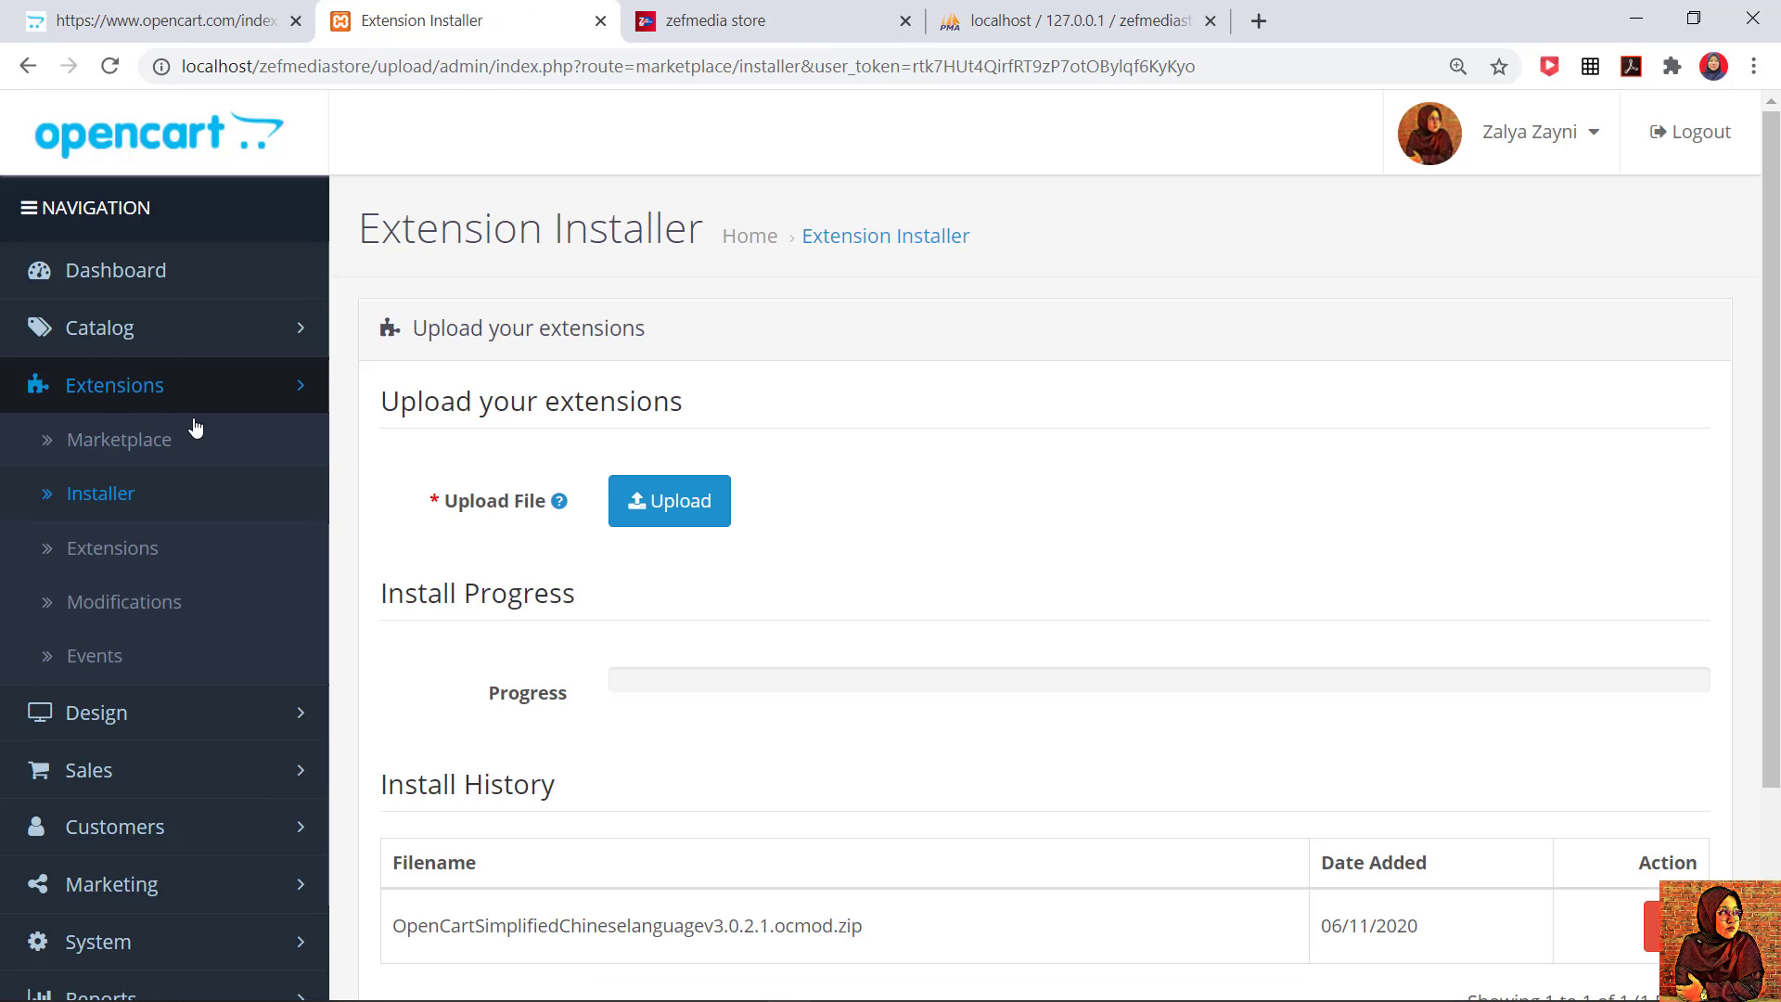
scroll(216, 452, down, 3)
click(656, 252)
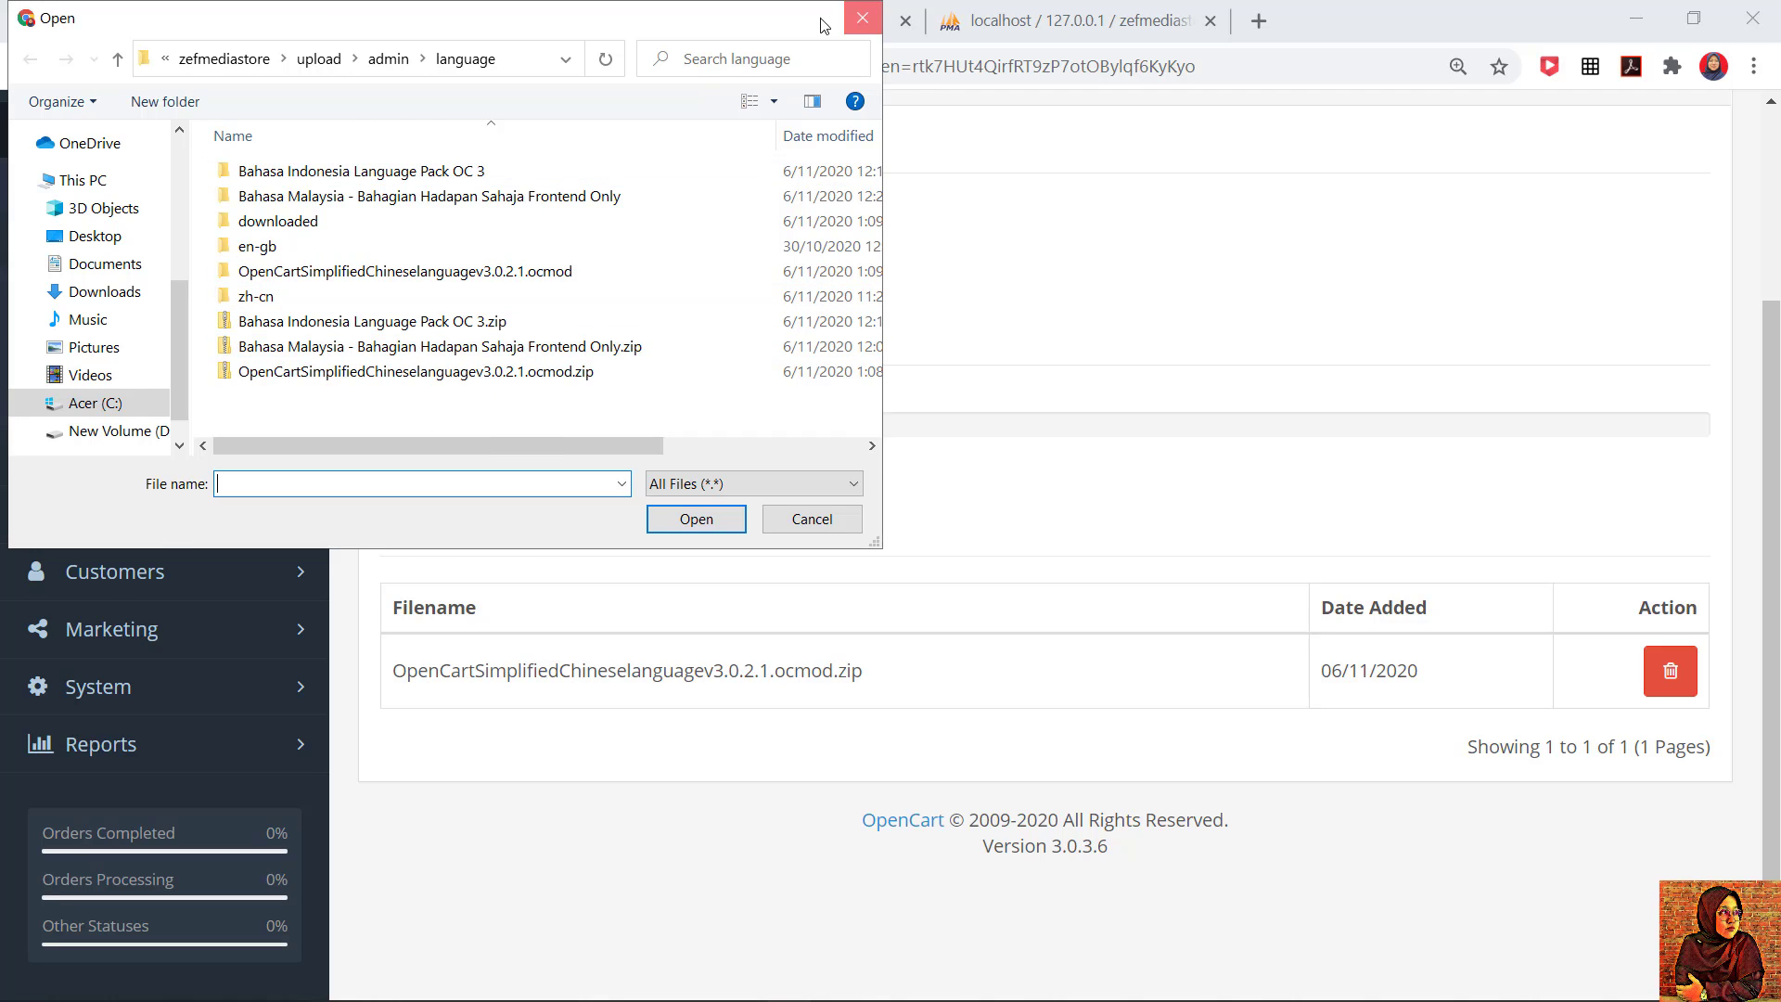
click(862, 17)
Step: Switch to the OpenCart marketplace, list its free Languages extensions and open Paket Modul Bahasa Indonesia OpenCart Versi 3
click(206, 21)
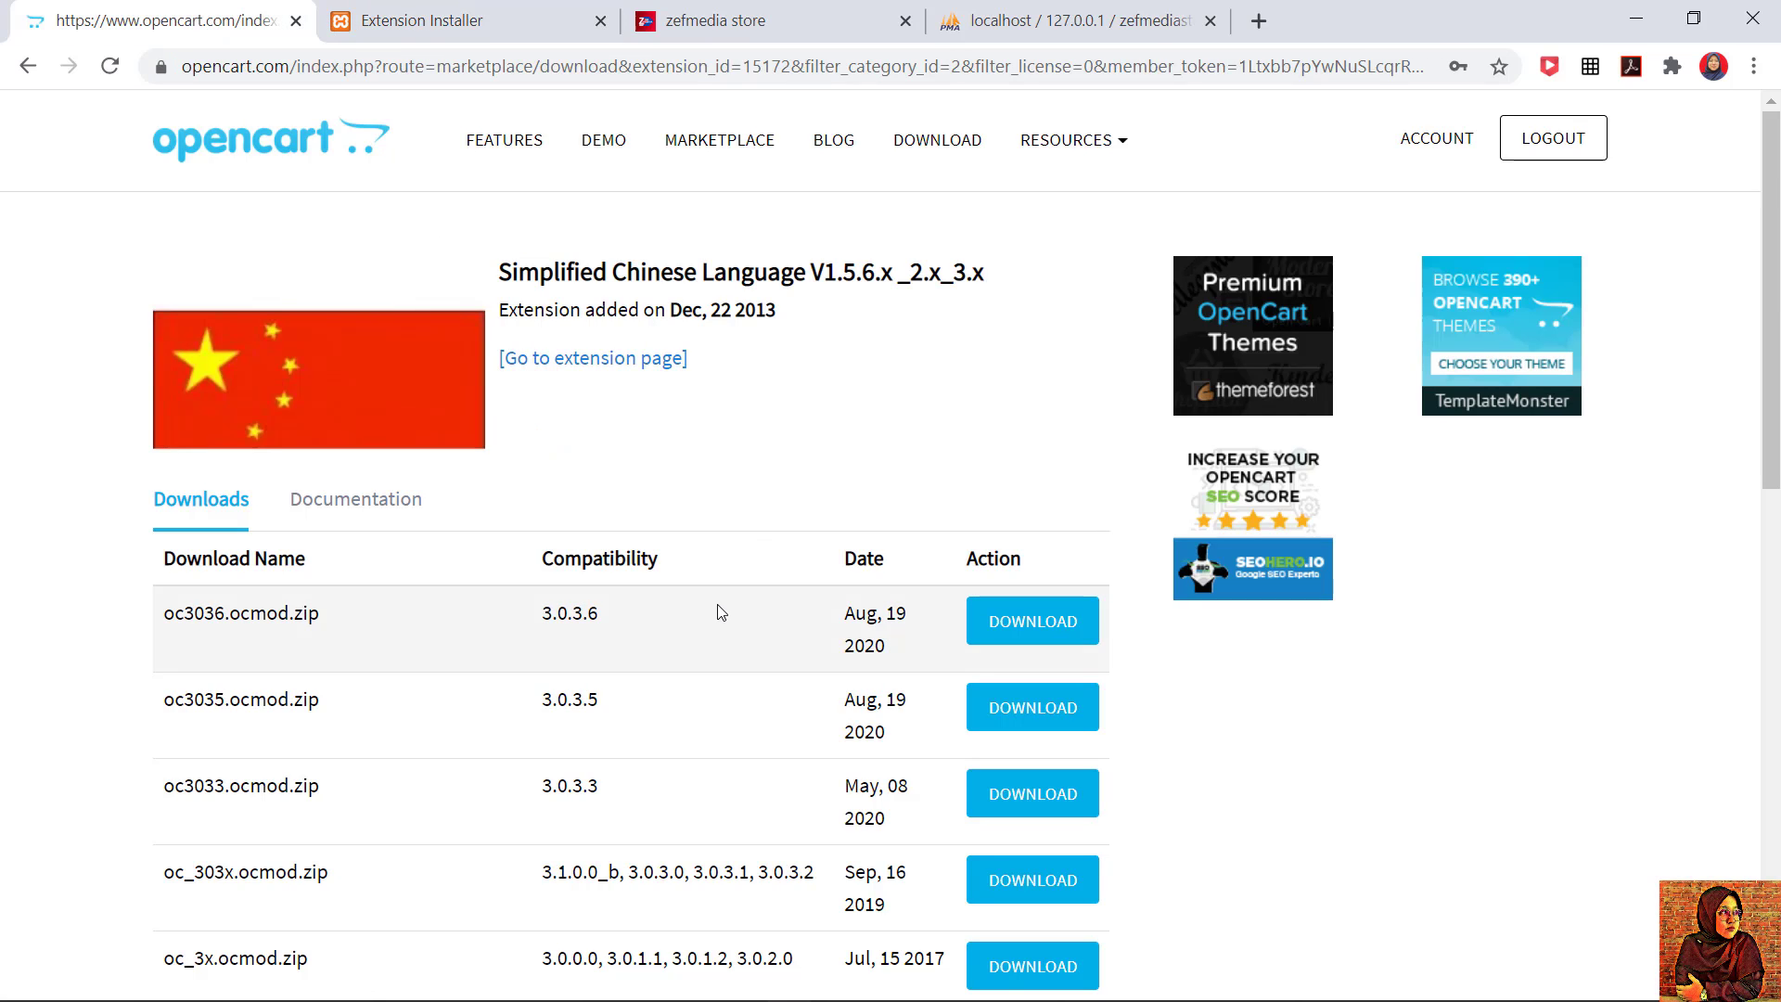
click(28, 66)
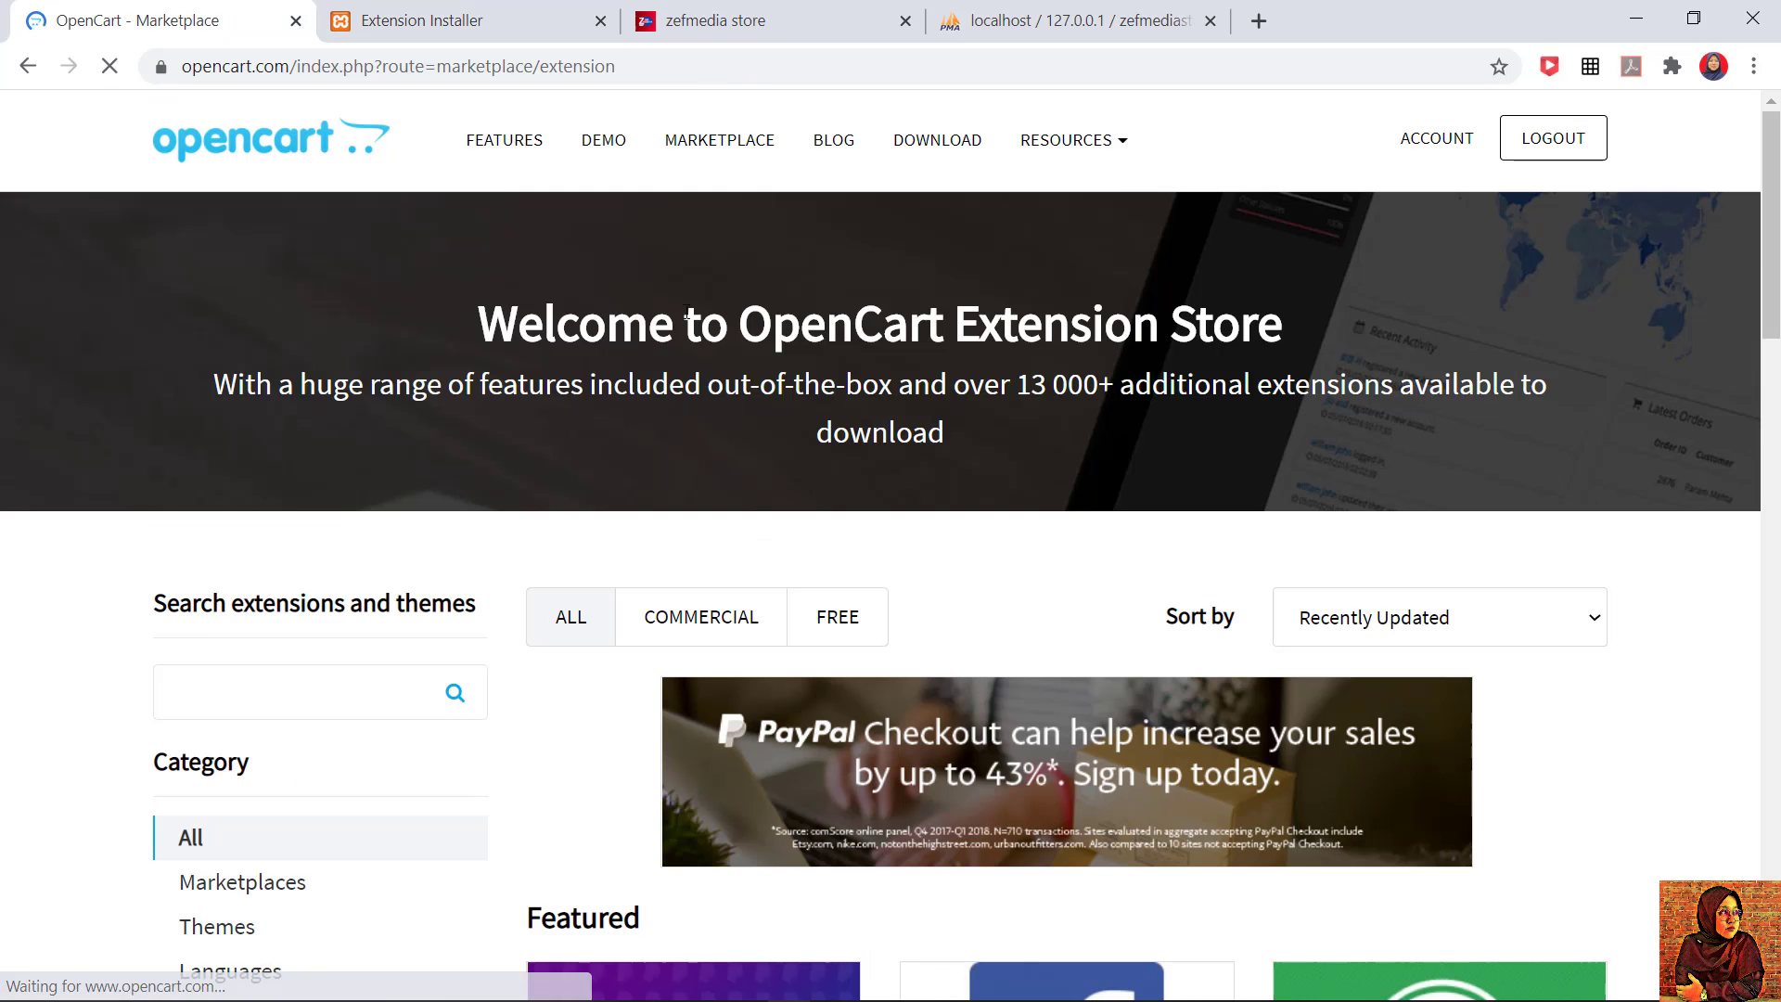
scroll(193, 618, down, 5)
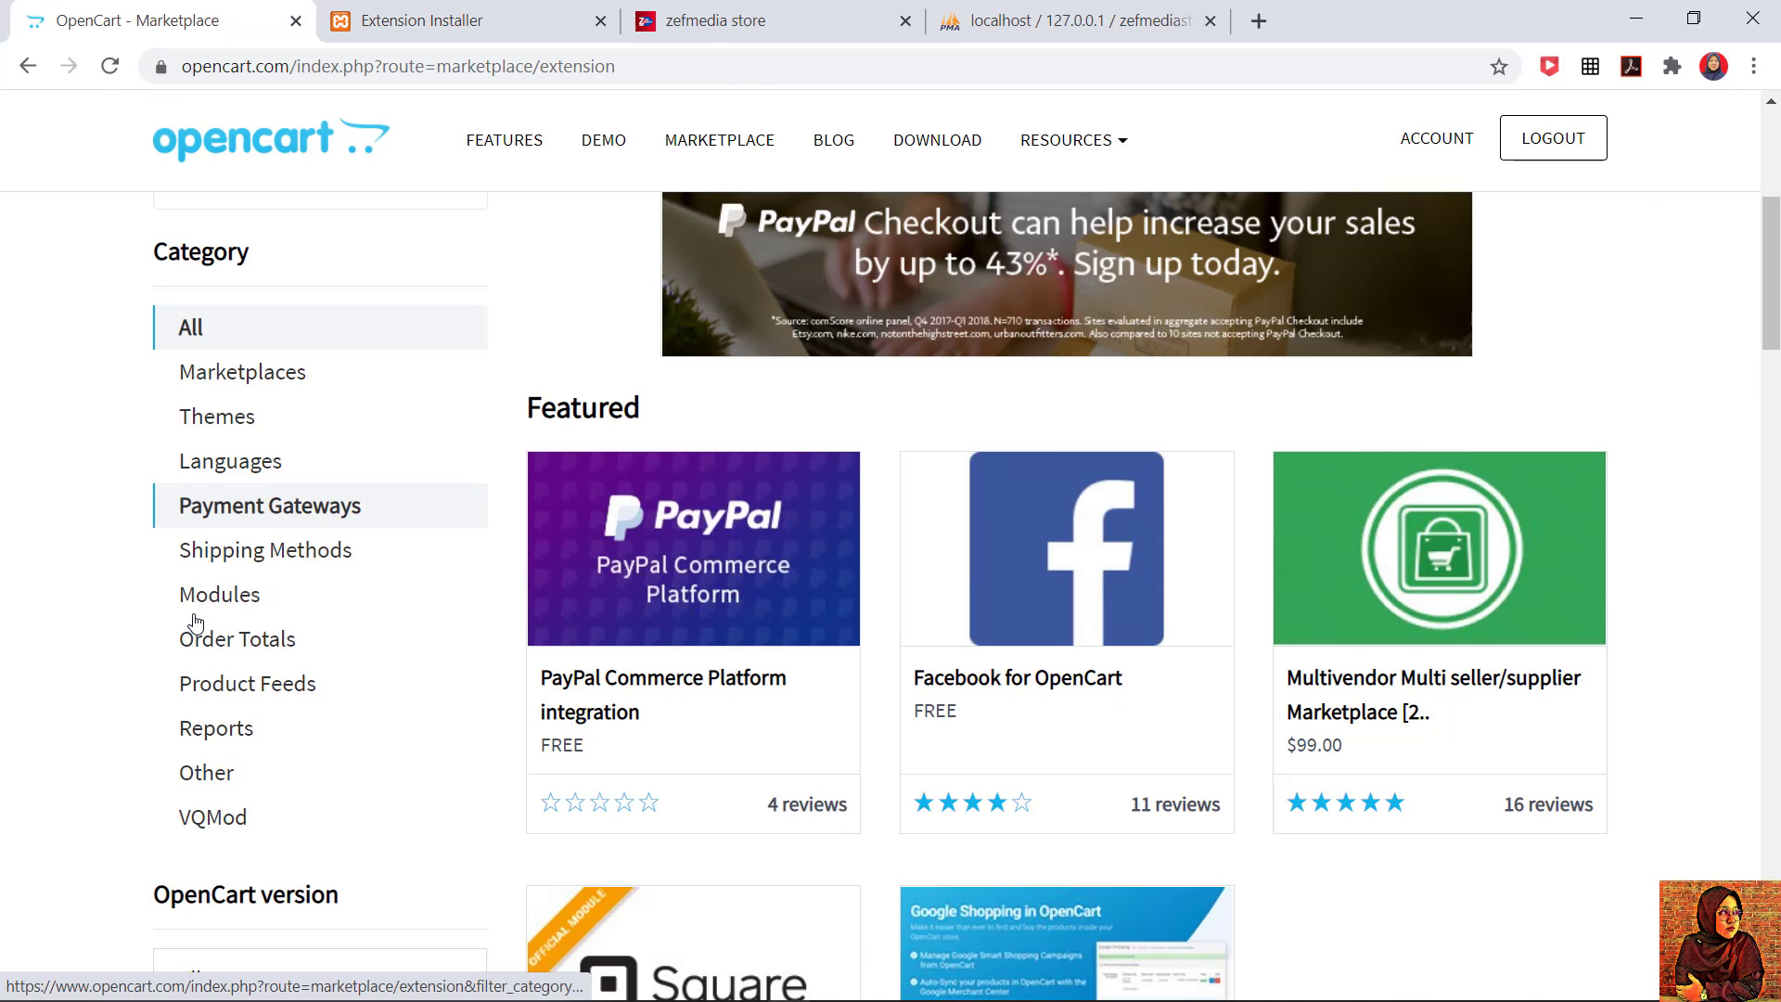
click(232, 464)
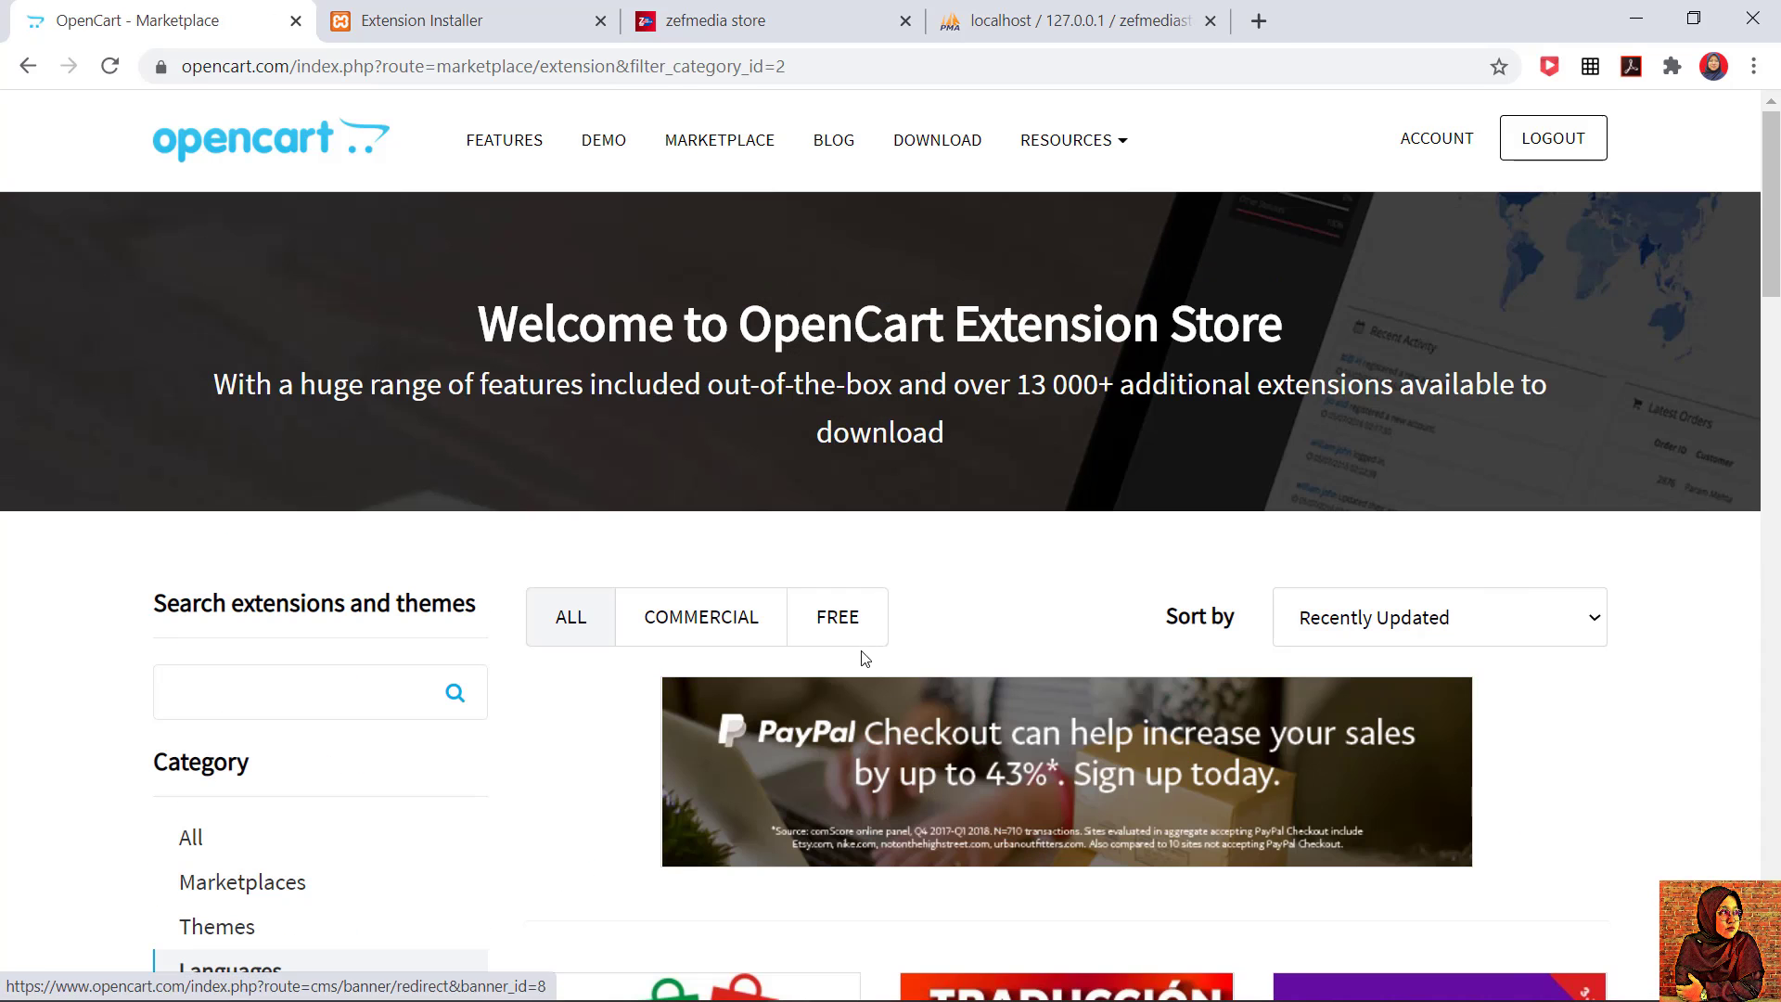
click(849, 626)
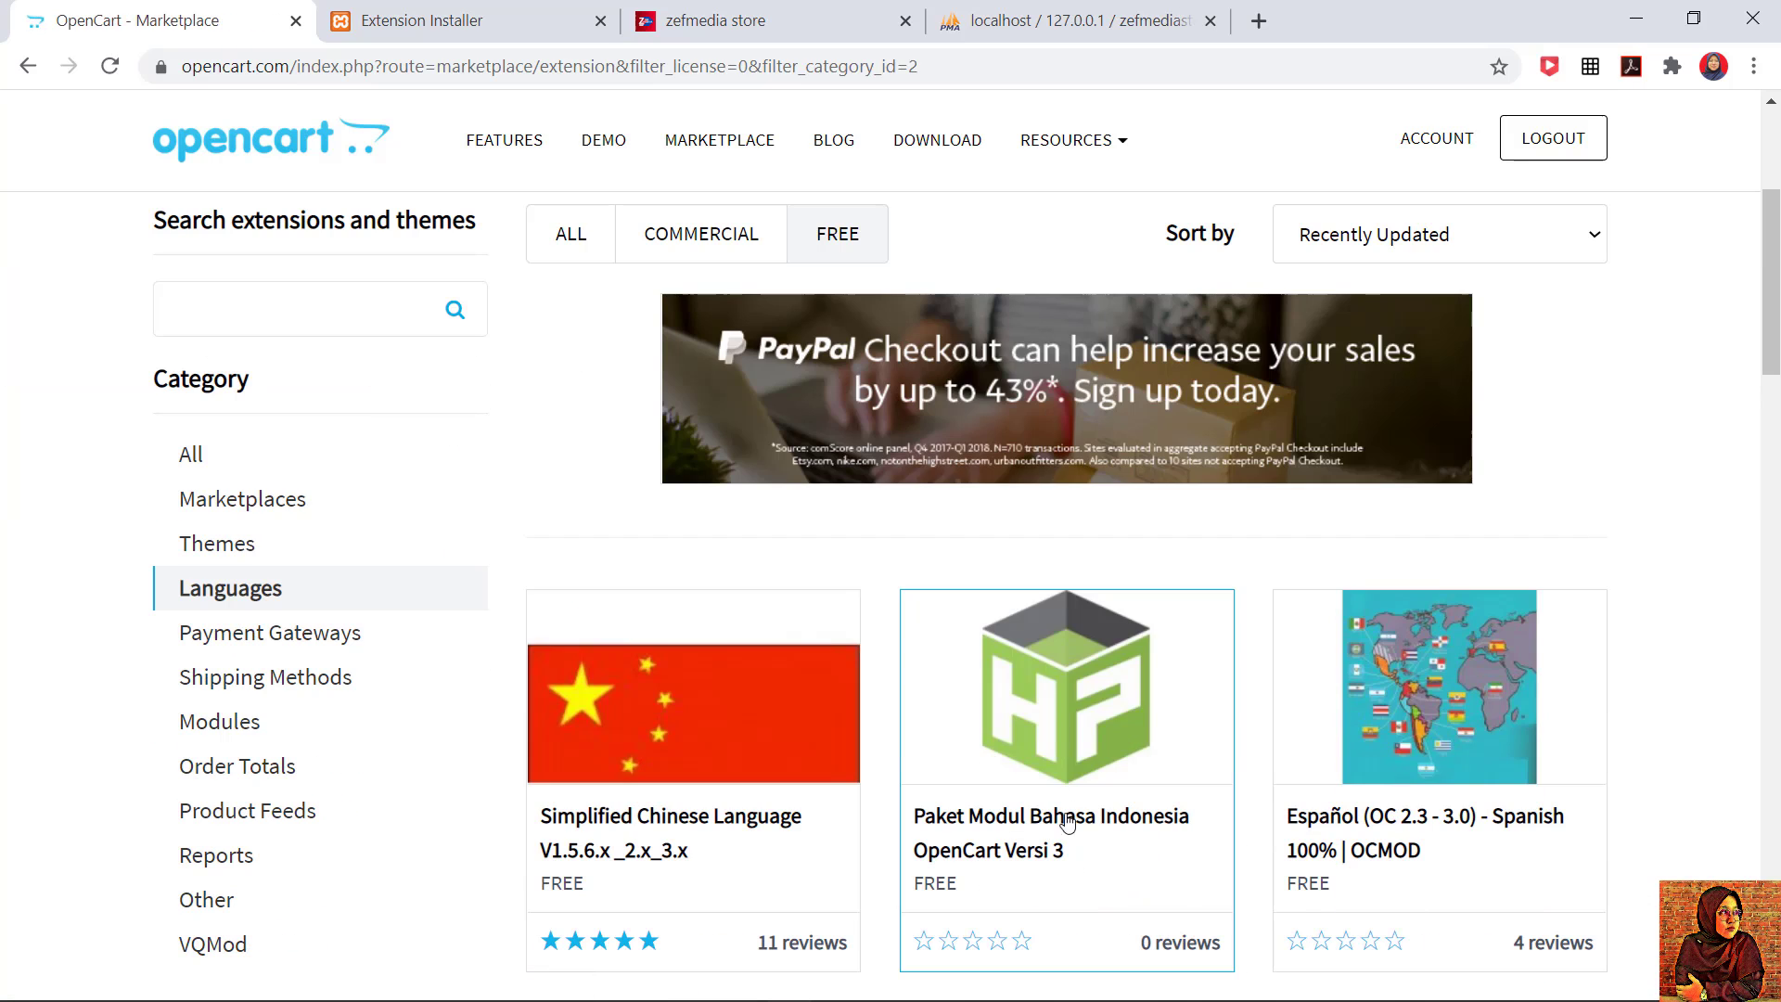
click(1211, 707)
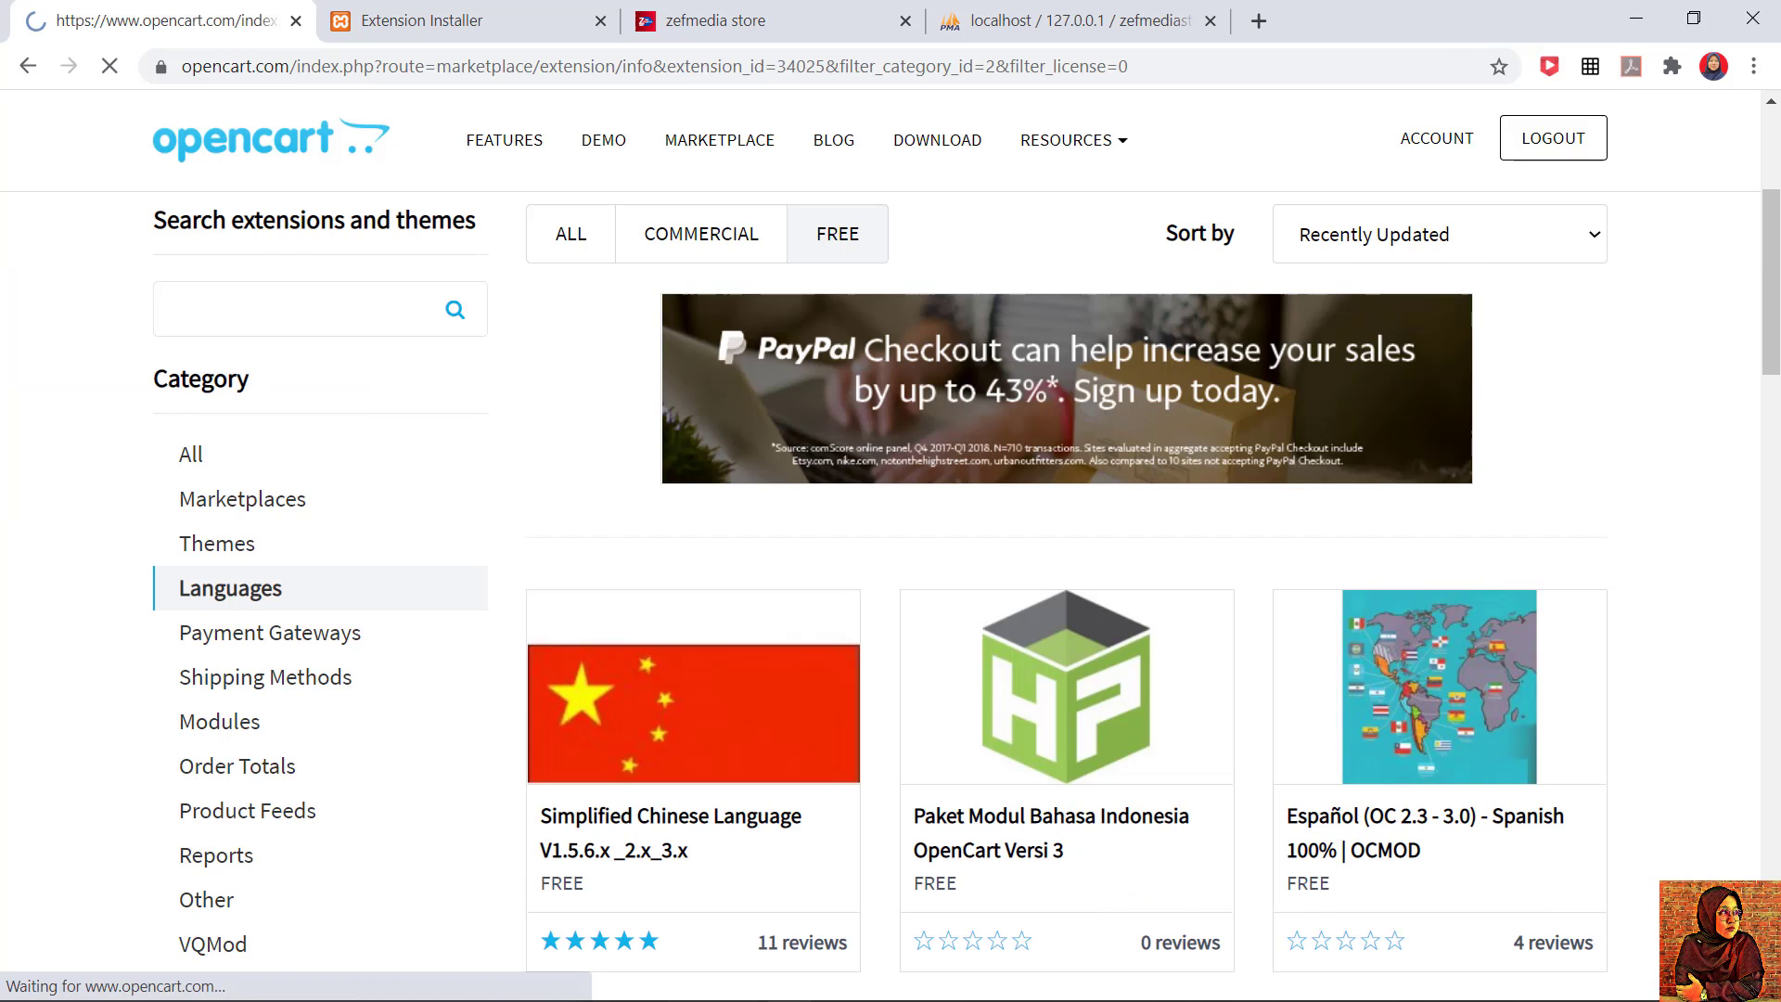
Step: Examine the Indonesian language package's compatibility with OpenCart 3.0.3.6 and read its notes and disclaimer
scroll(1244, 776, down, 3)
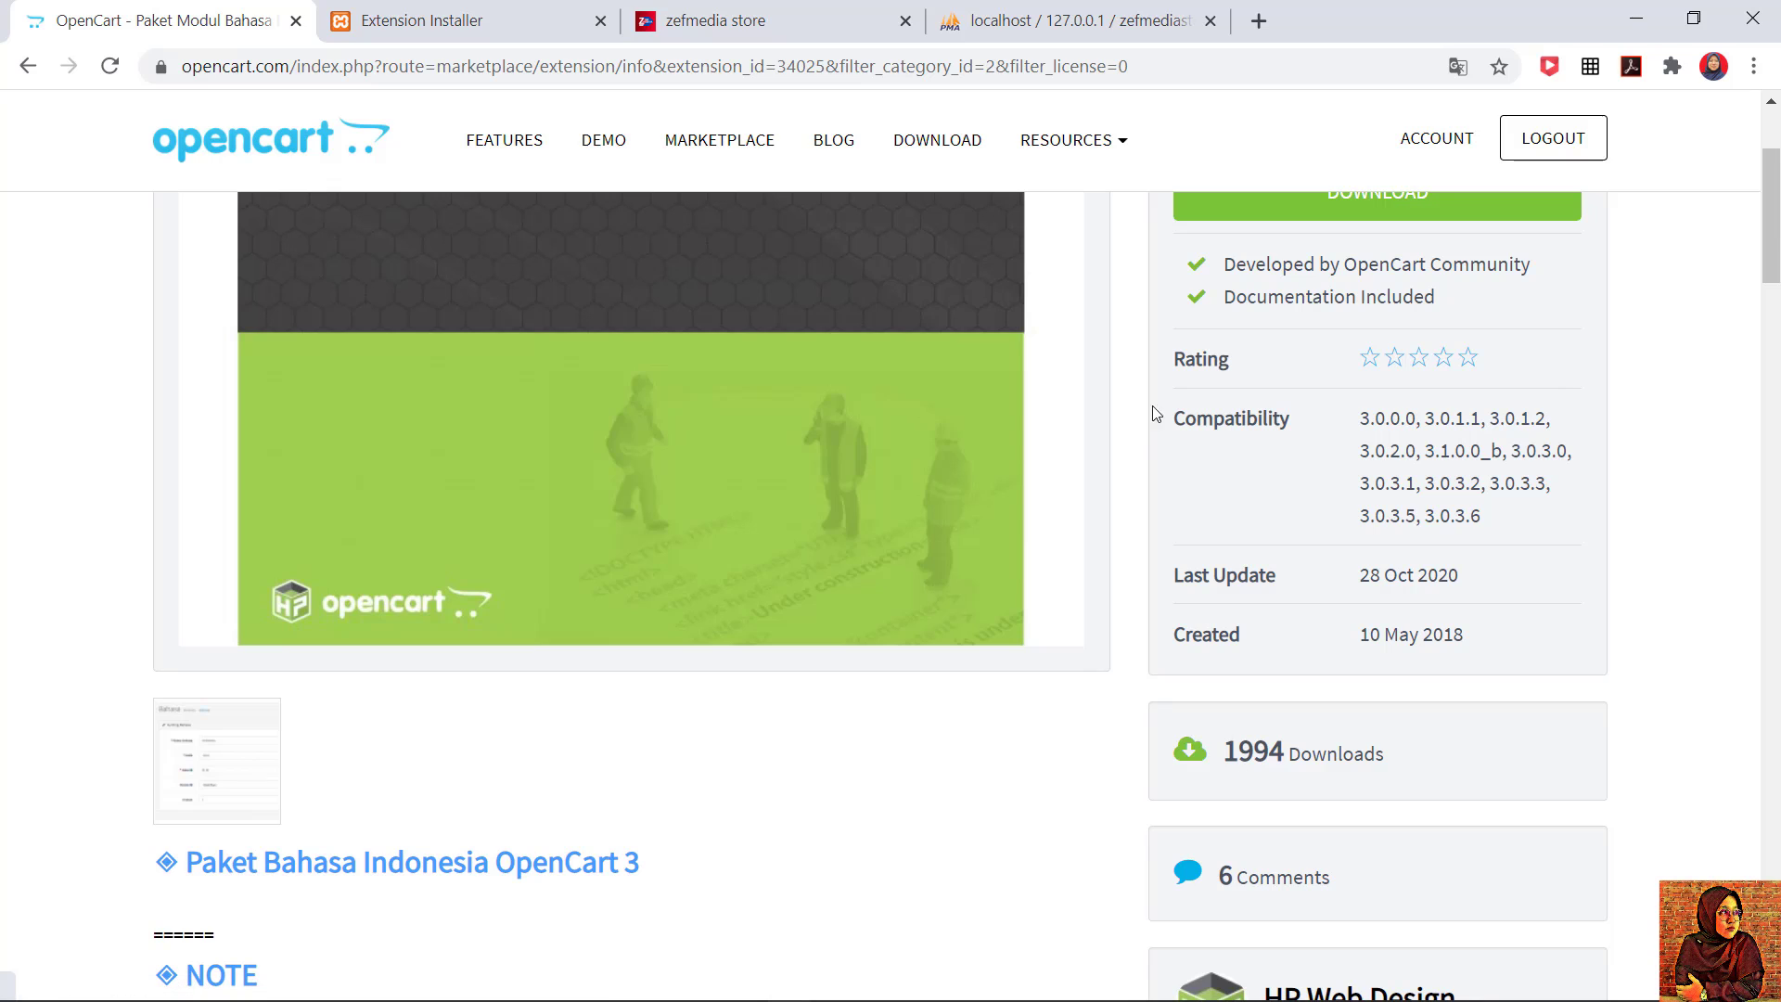
drag(1168, 425, 1291, 421)
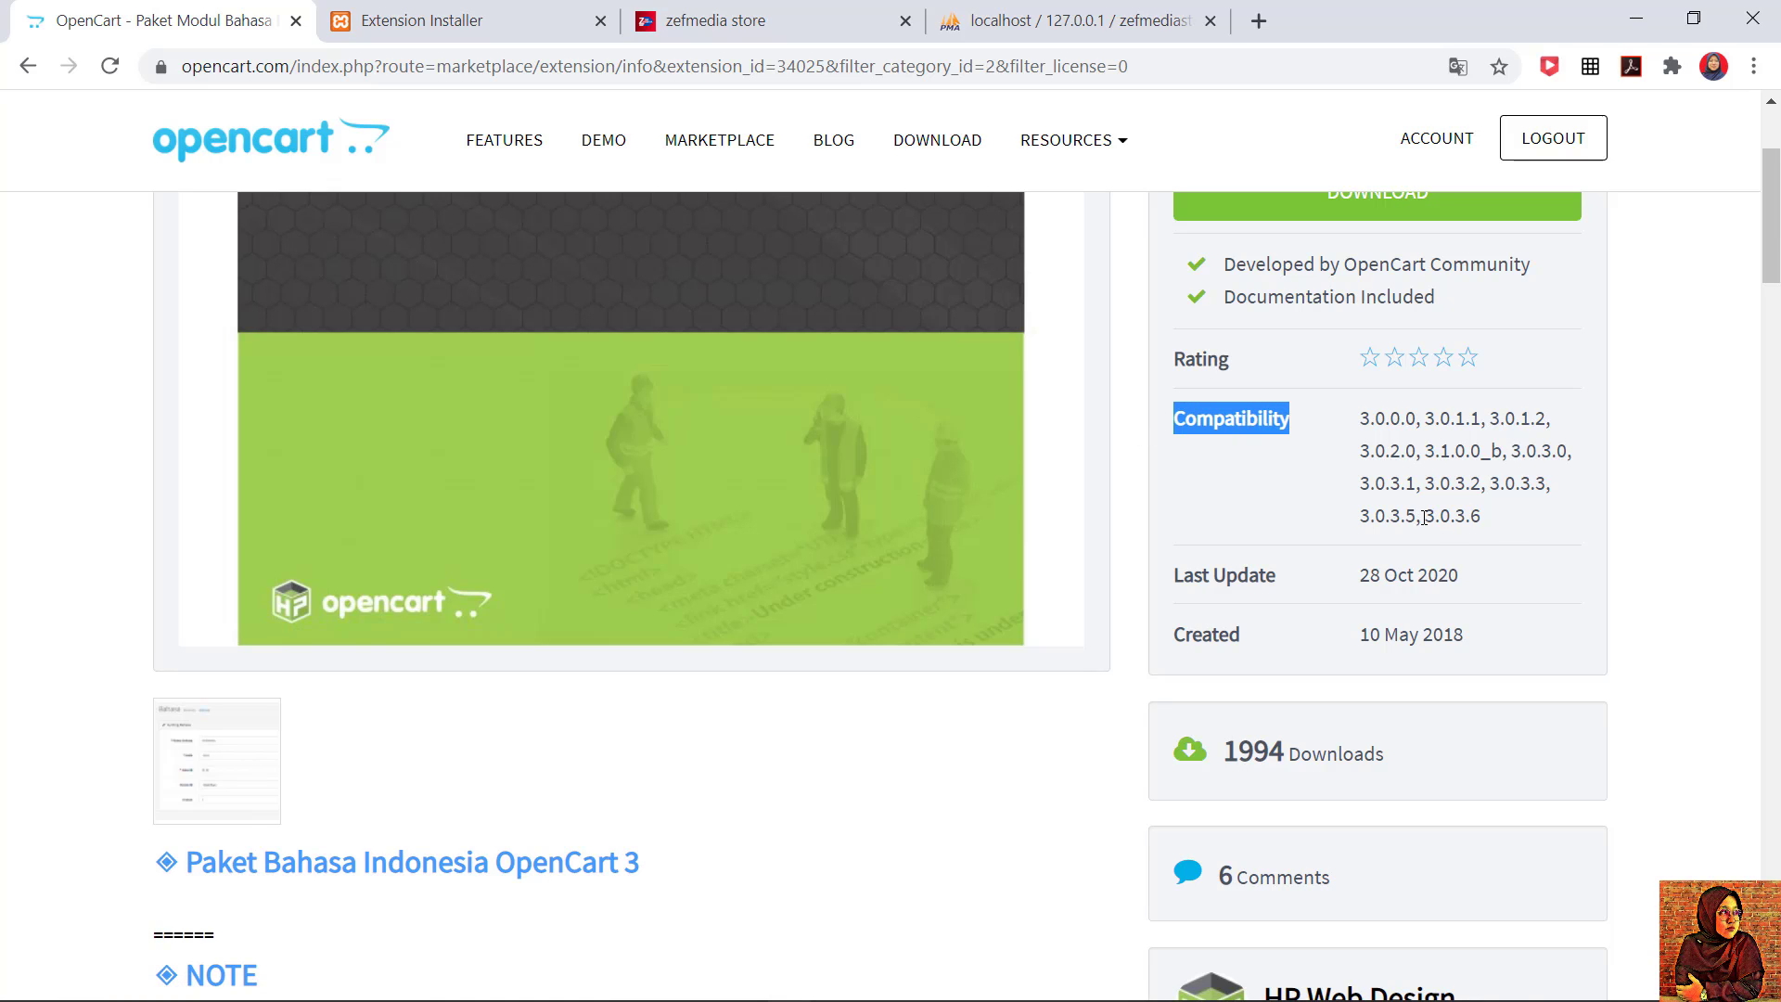
drag(1423, 517, 1487, 524)
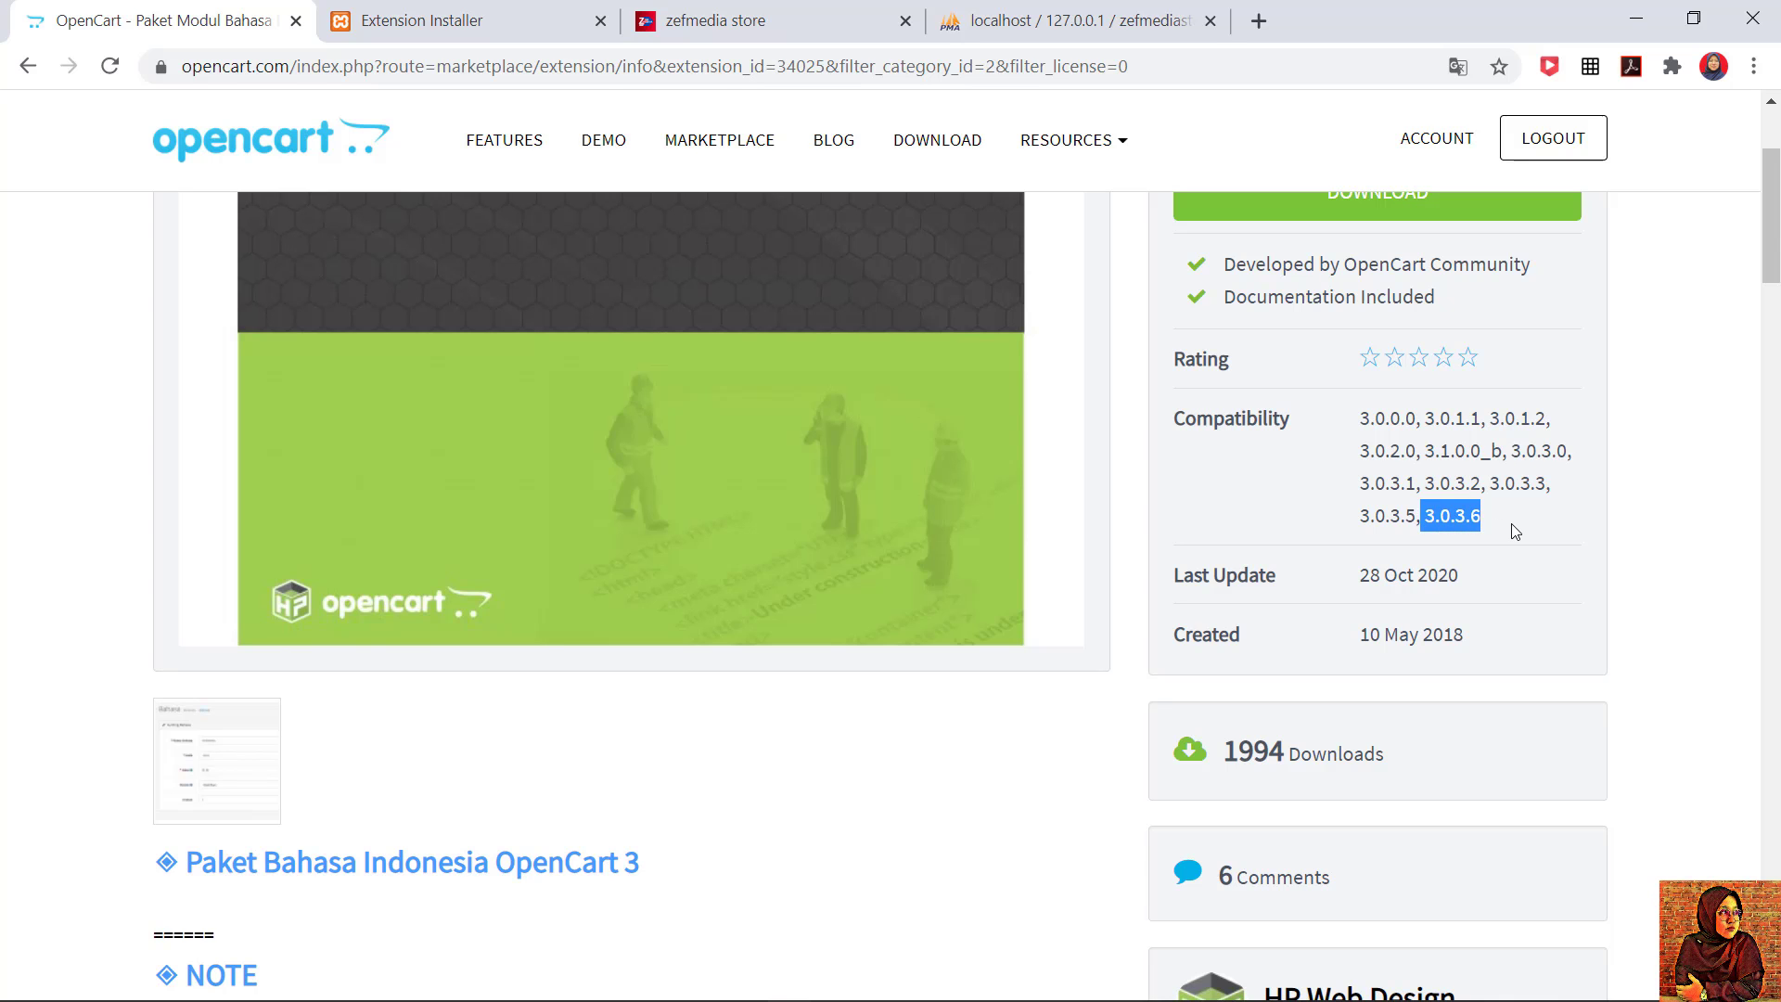
scroll(513, 849, down, 3)
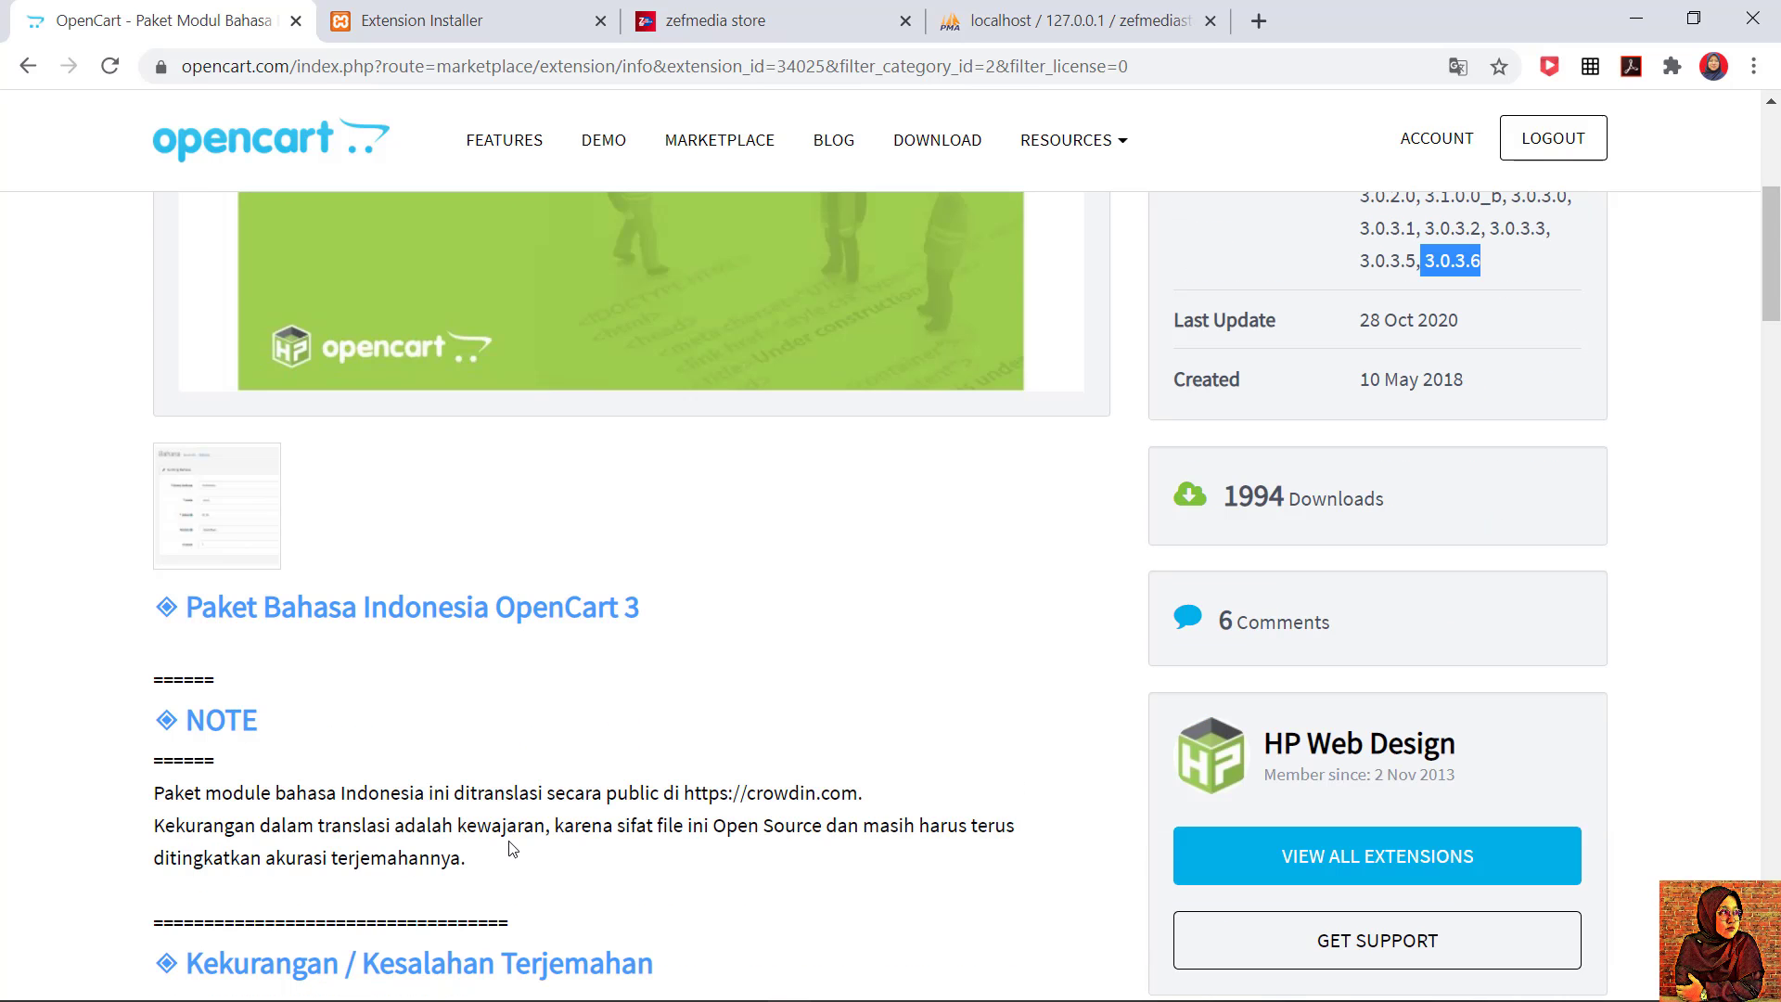
scroll(517, 825, down, 8)
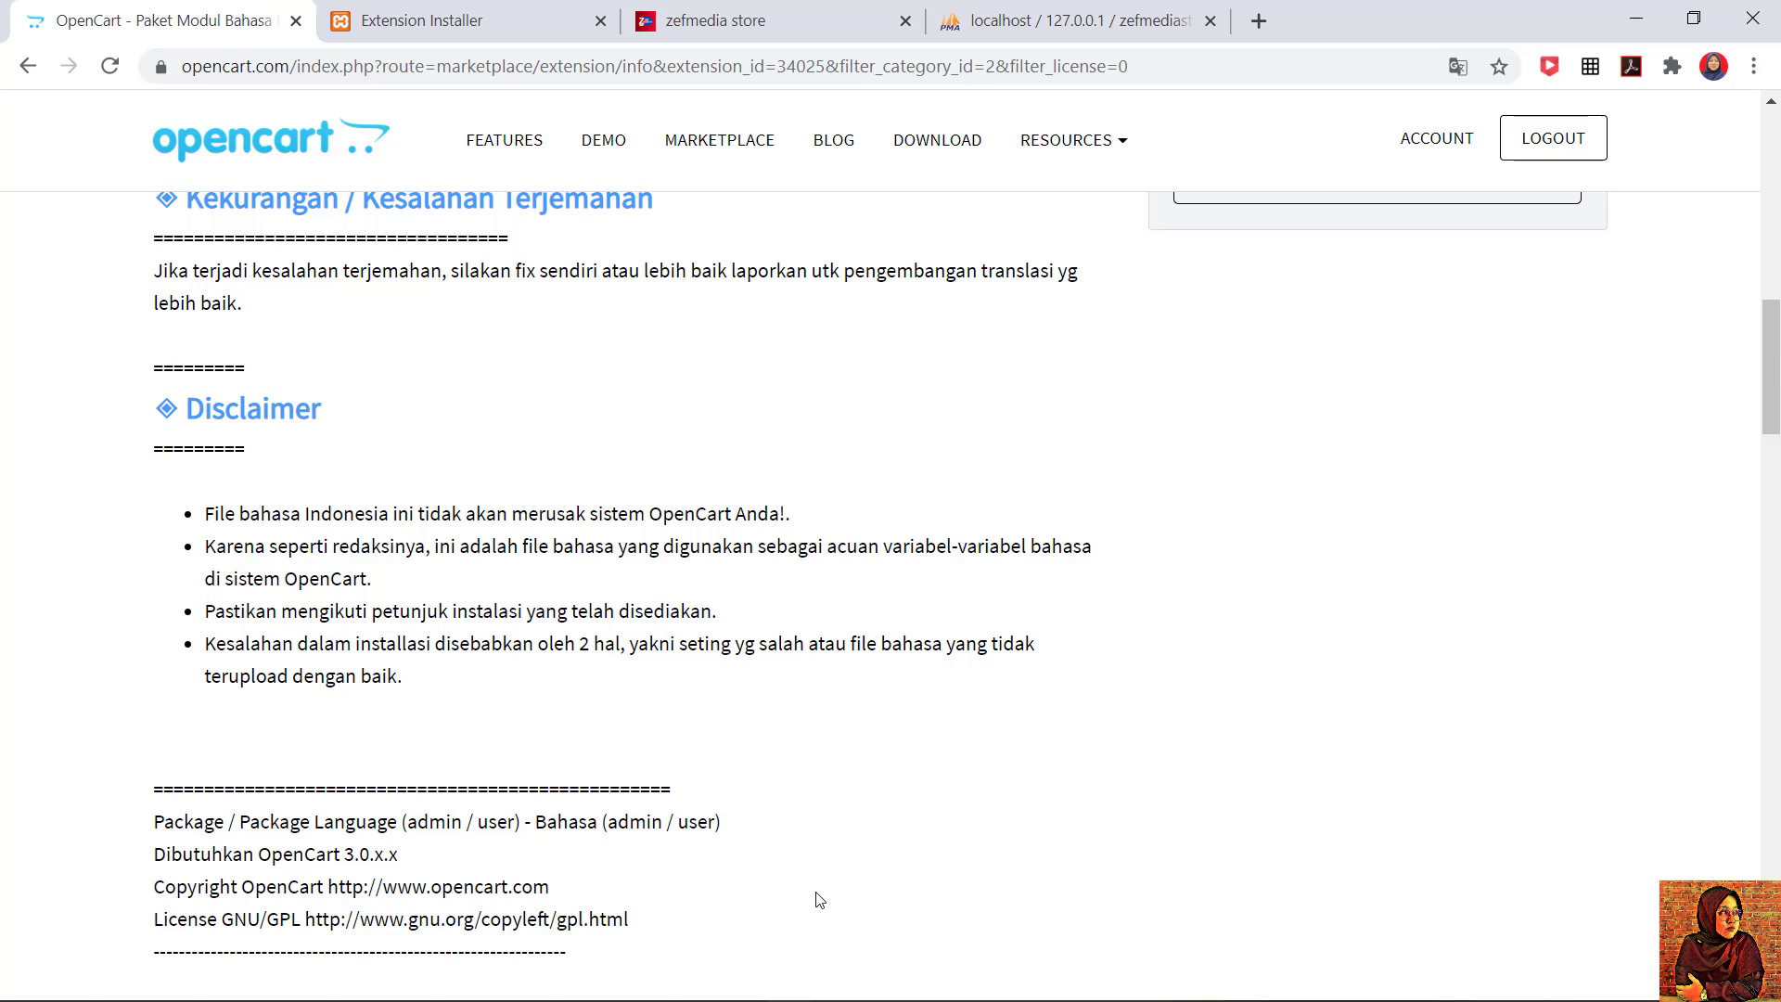
scroll(359, 755, up, 10)
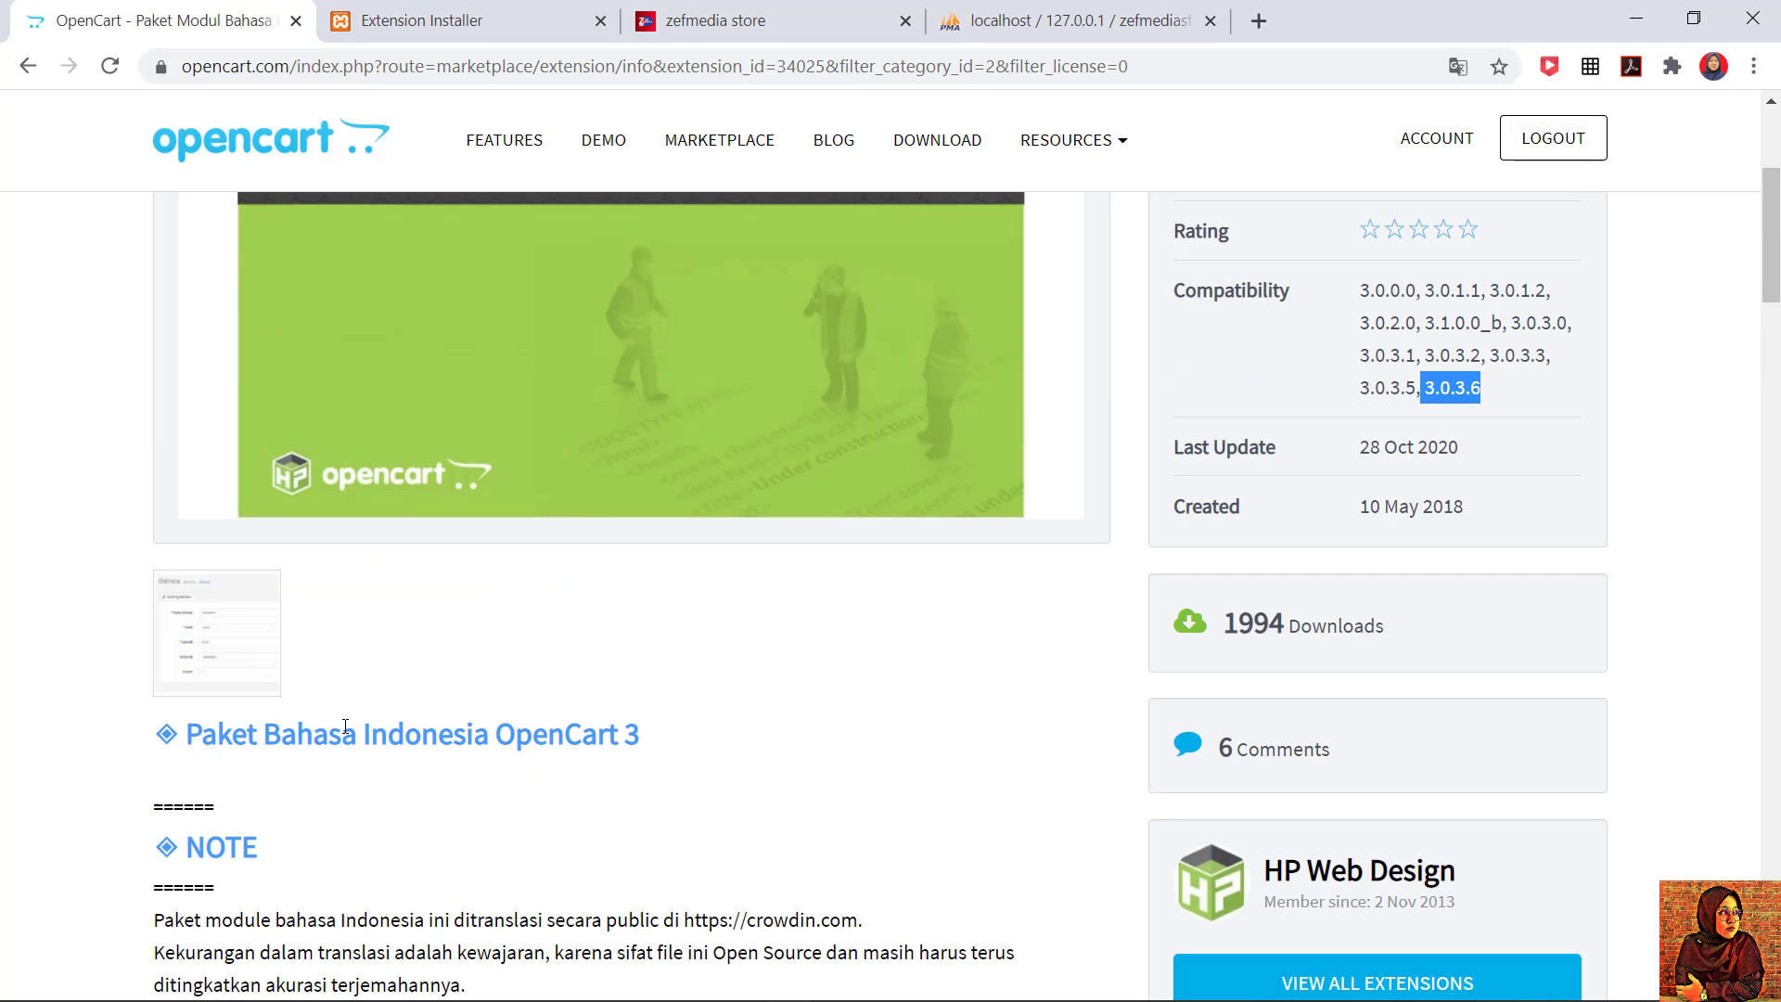
scroll(568, 875, down, 5)
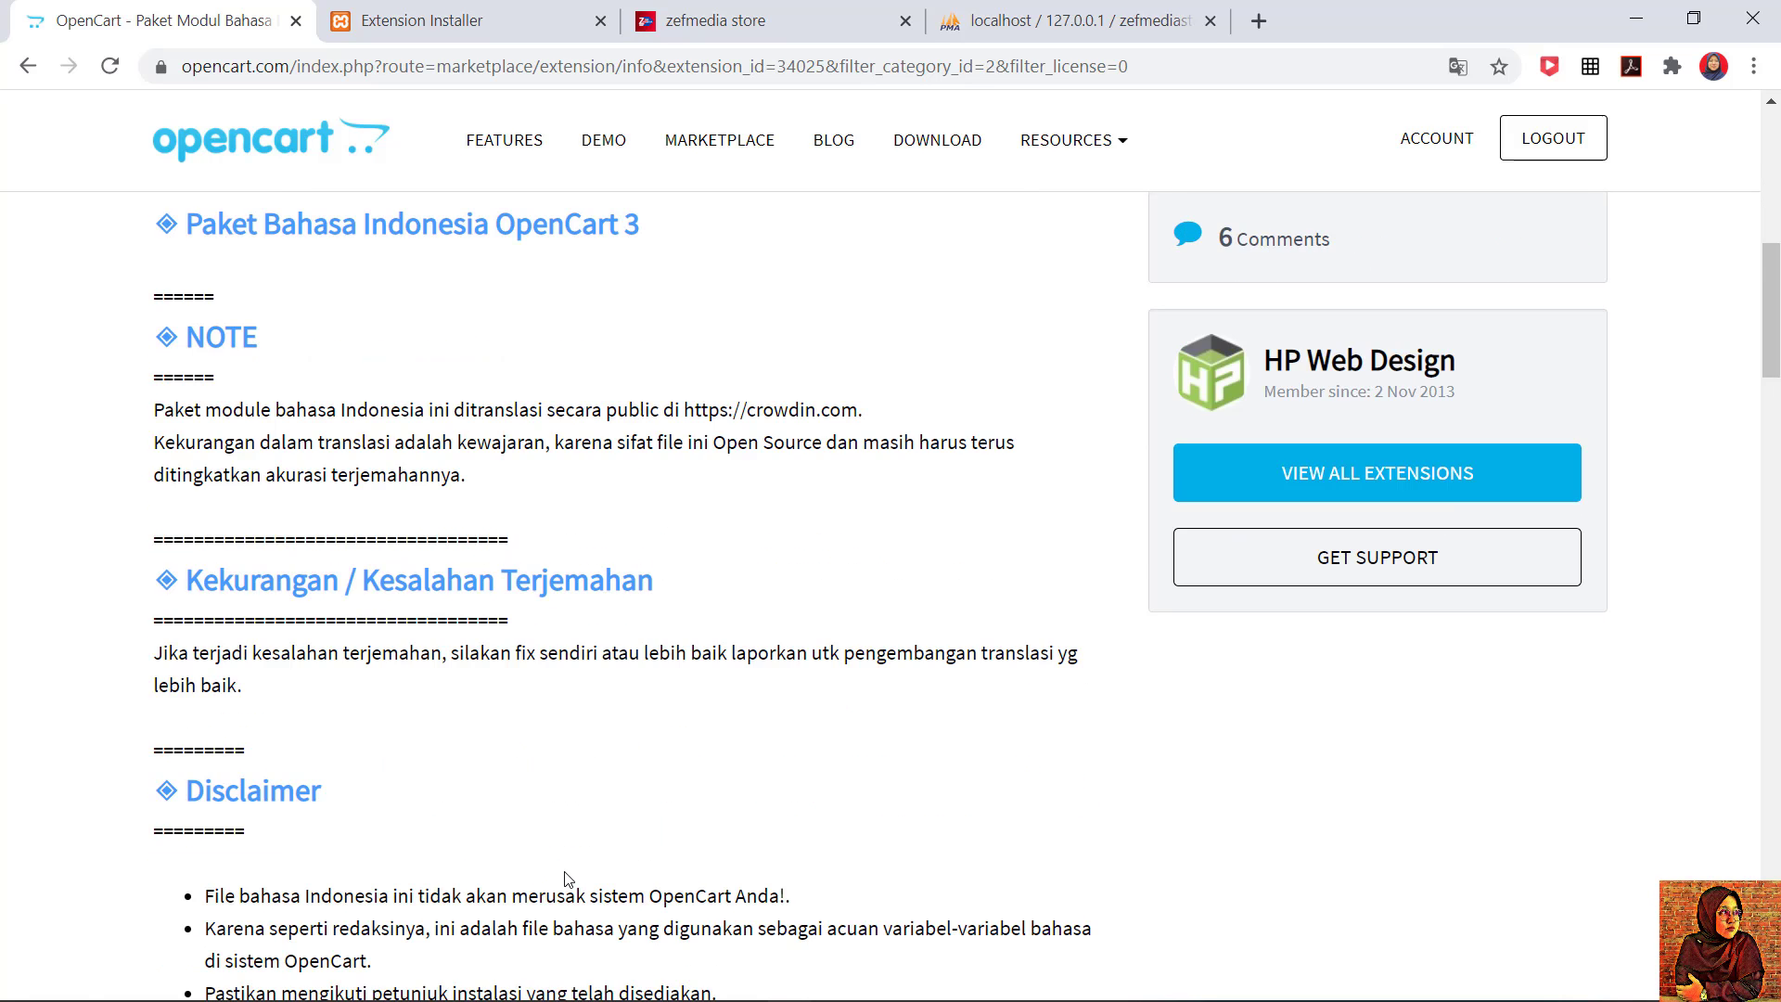
scroll(569, 879, up, 10)
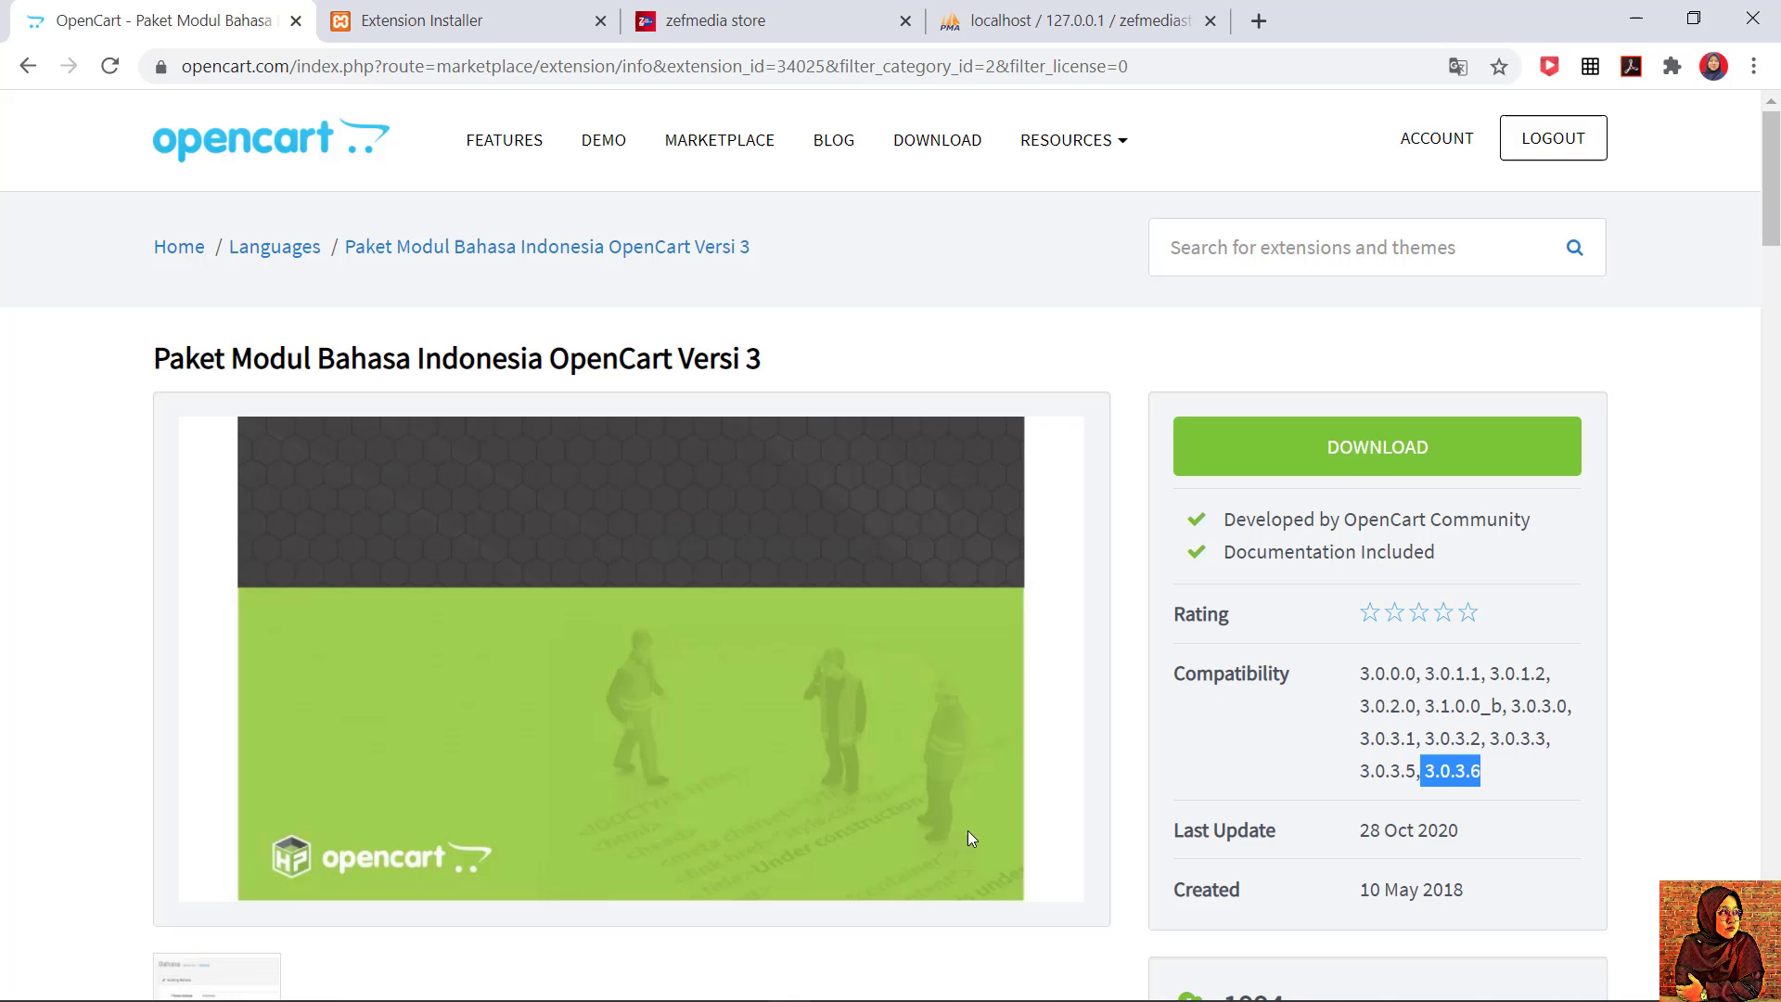
click(1378, 458)
Step: Switch to File Explorer and open the inner Bahasa Indonesia Language Pack OC 3 folder inside admin/language
mouse_move(889, 997)
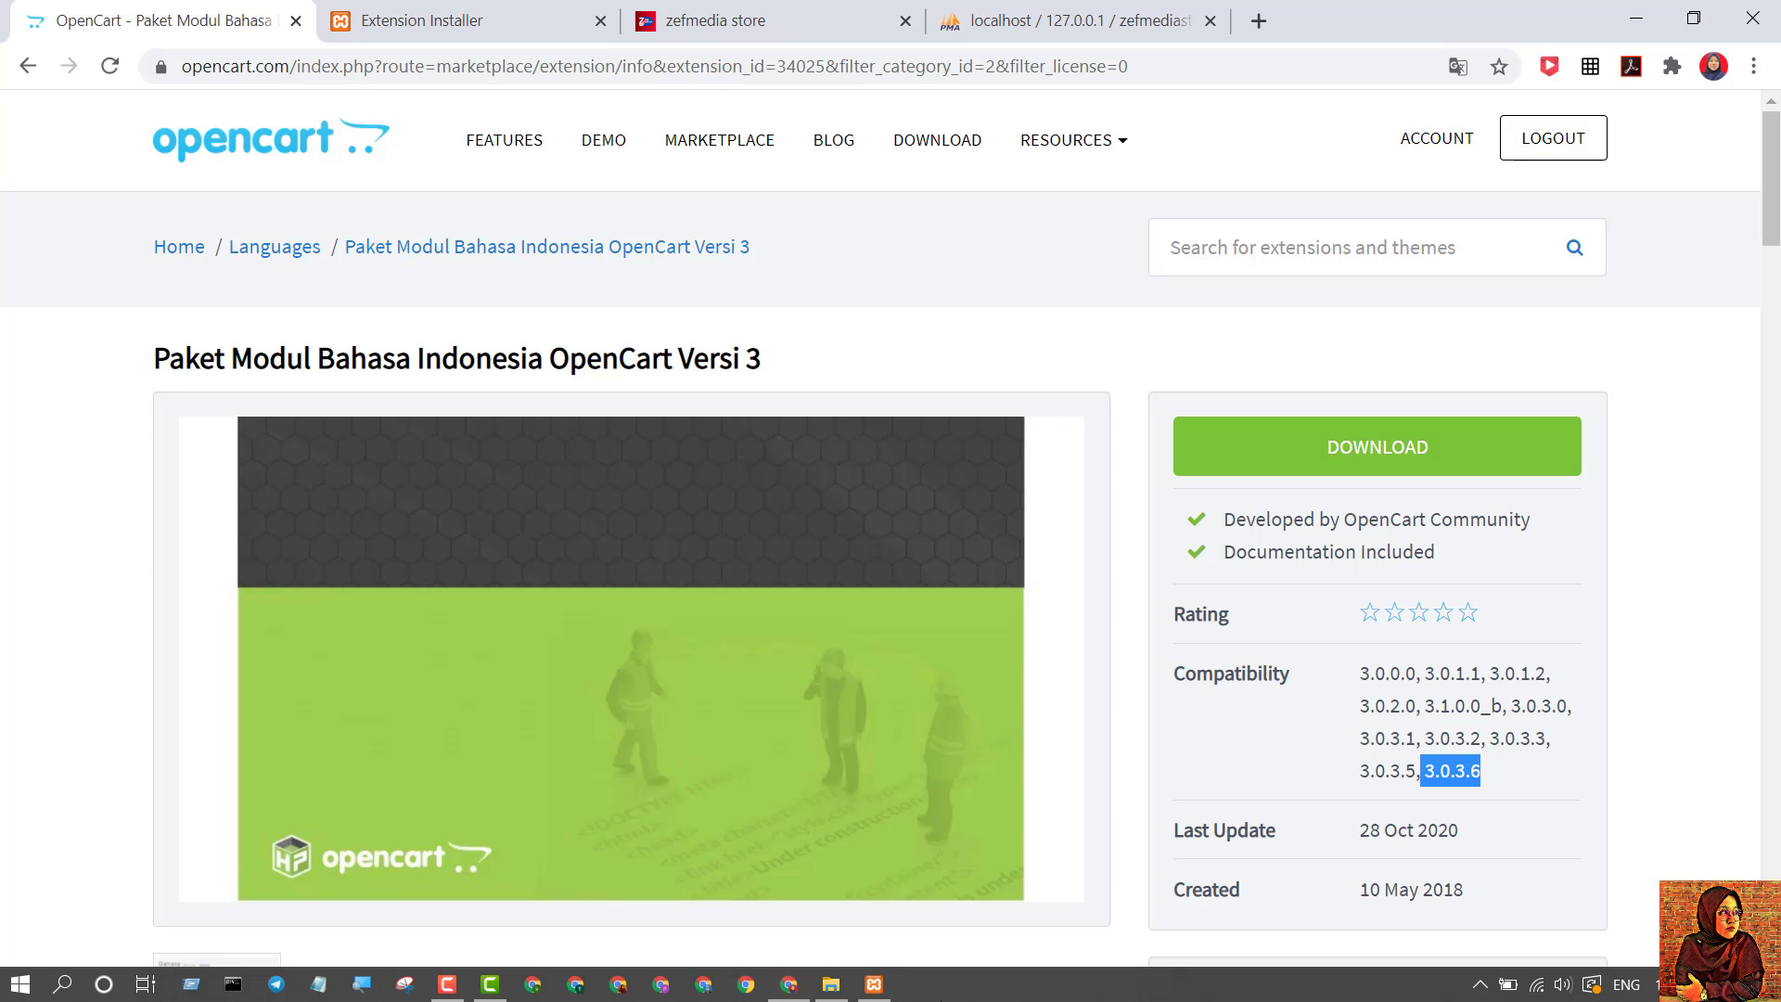
click(831, 984)
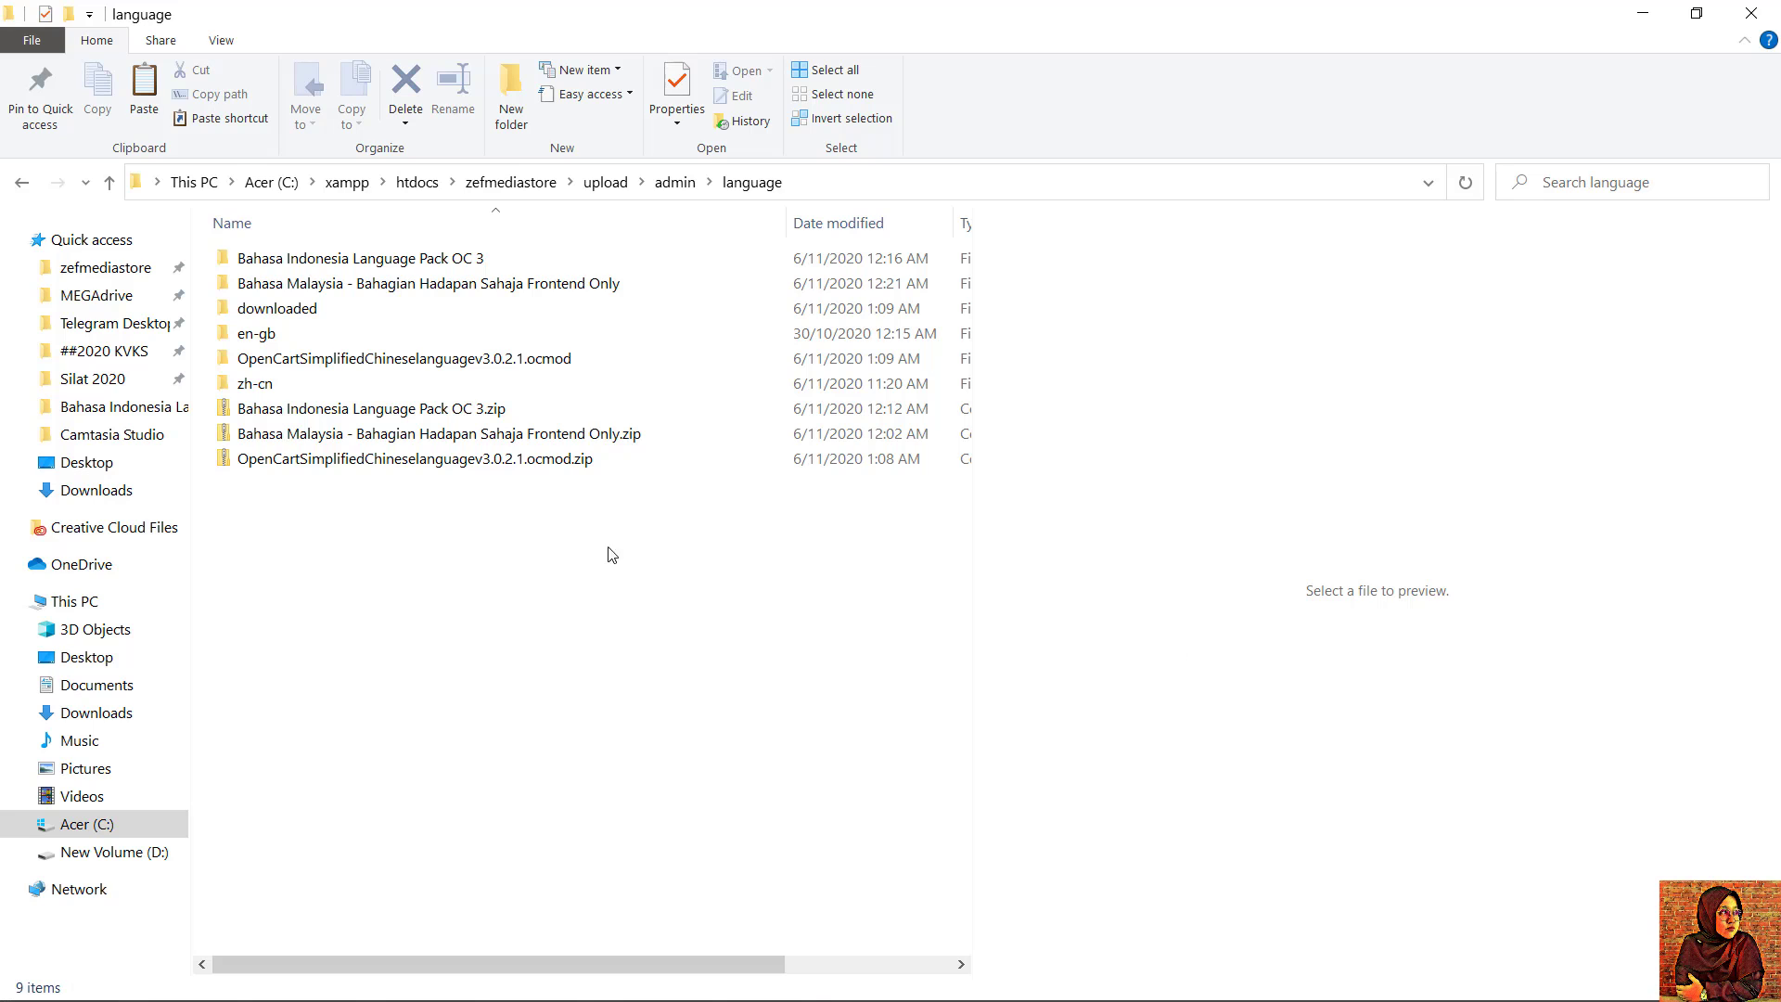
click(472, 420)
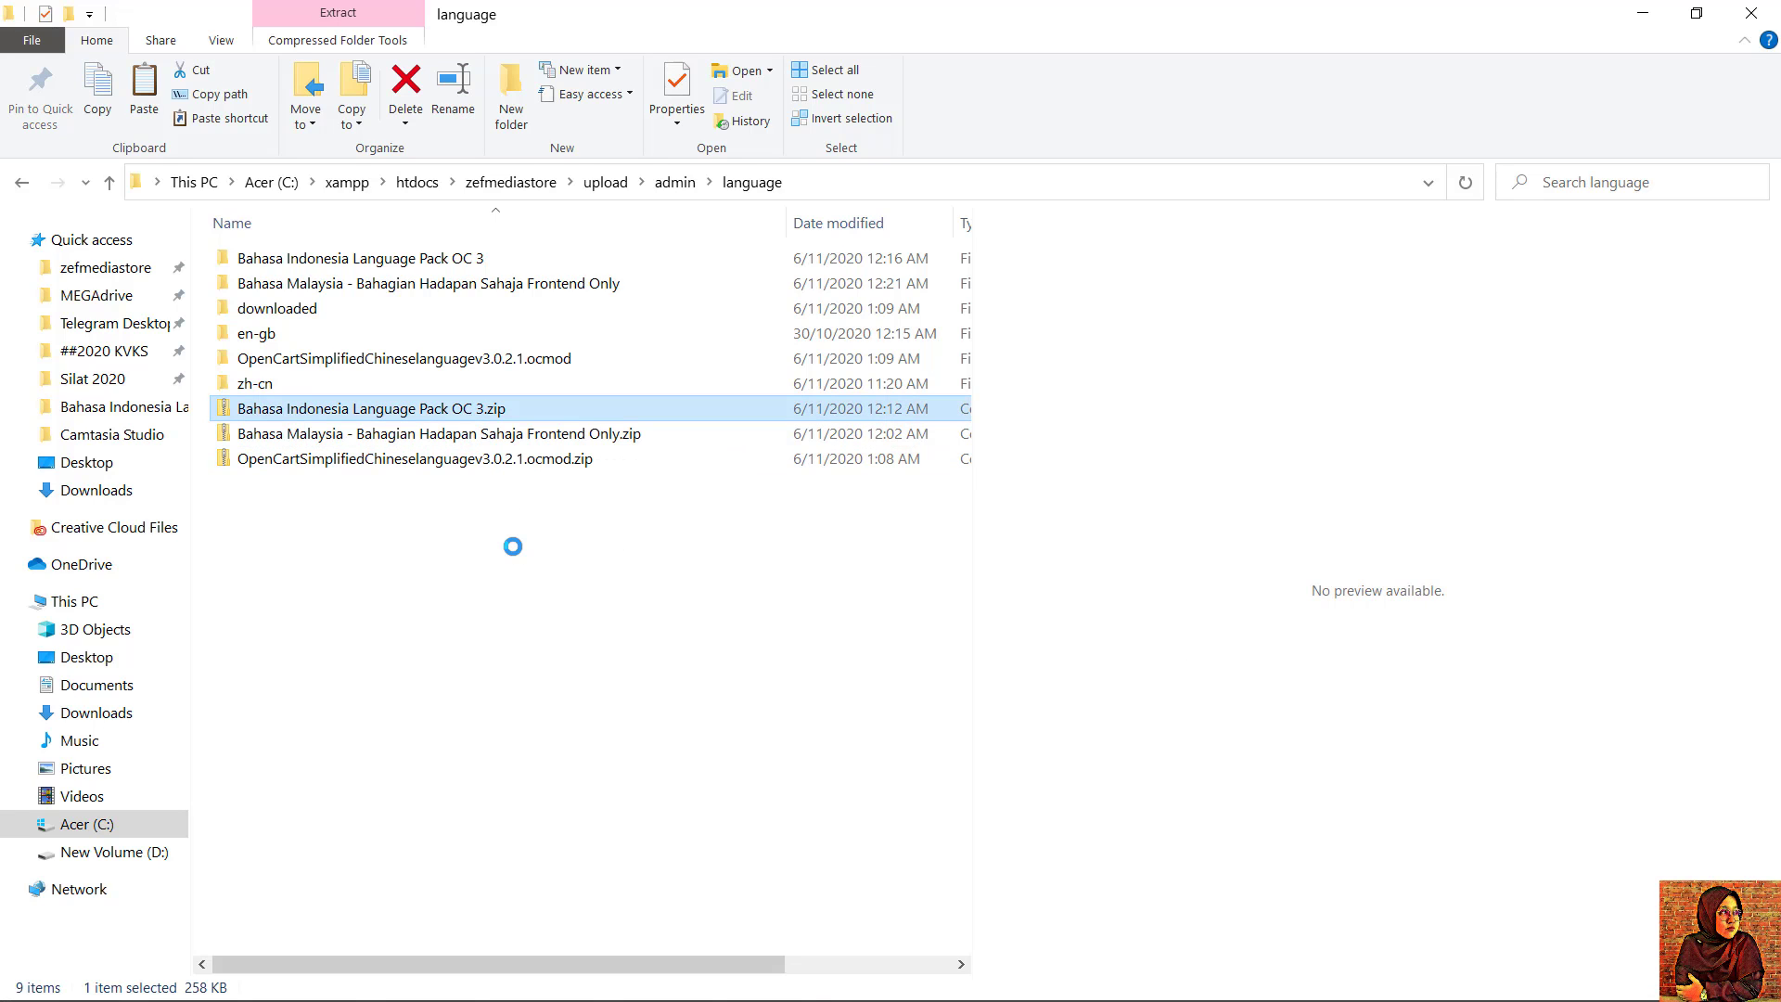
double_click(456, 263)
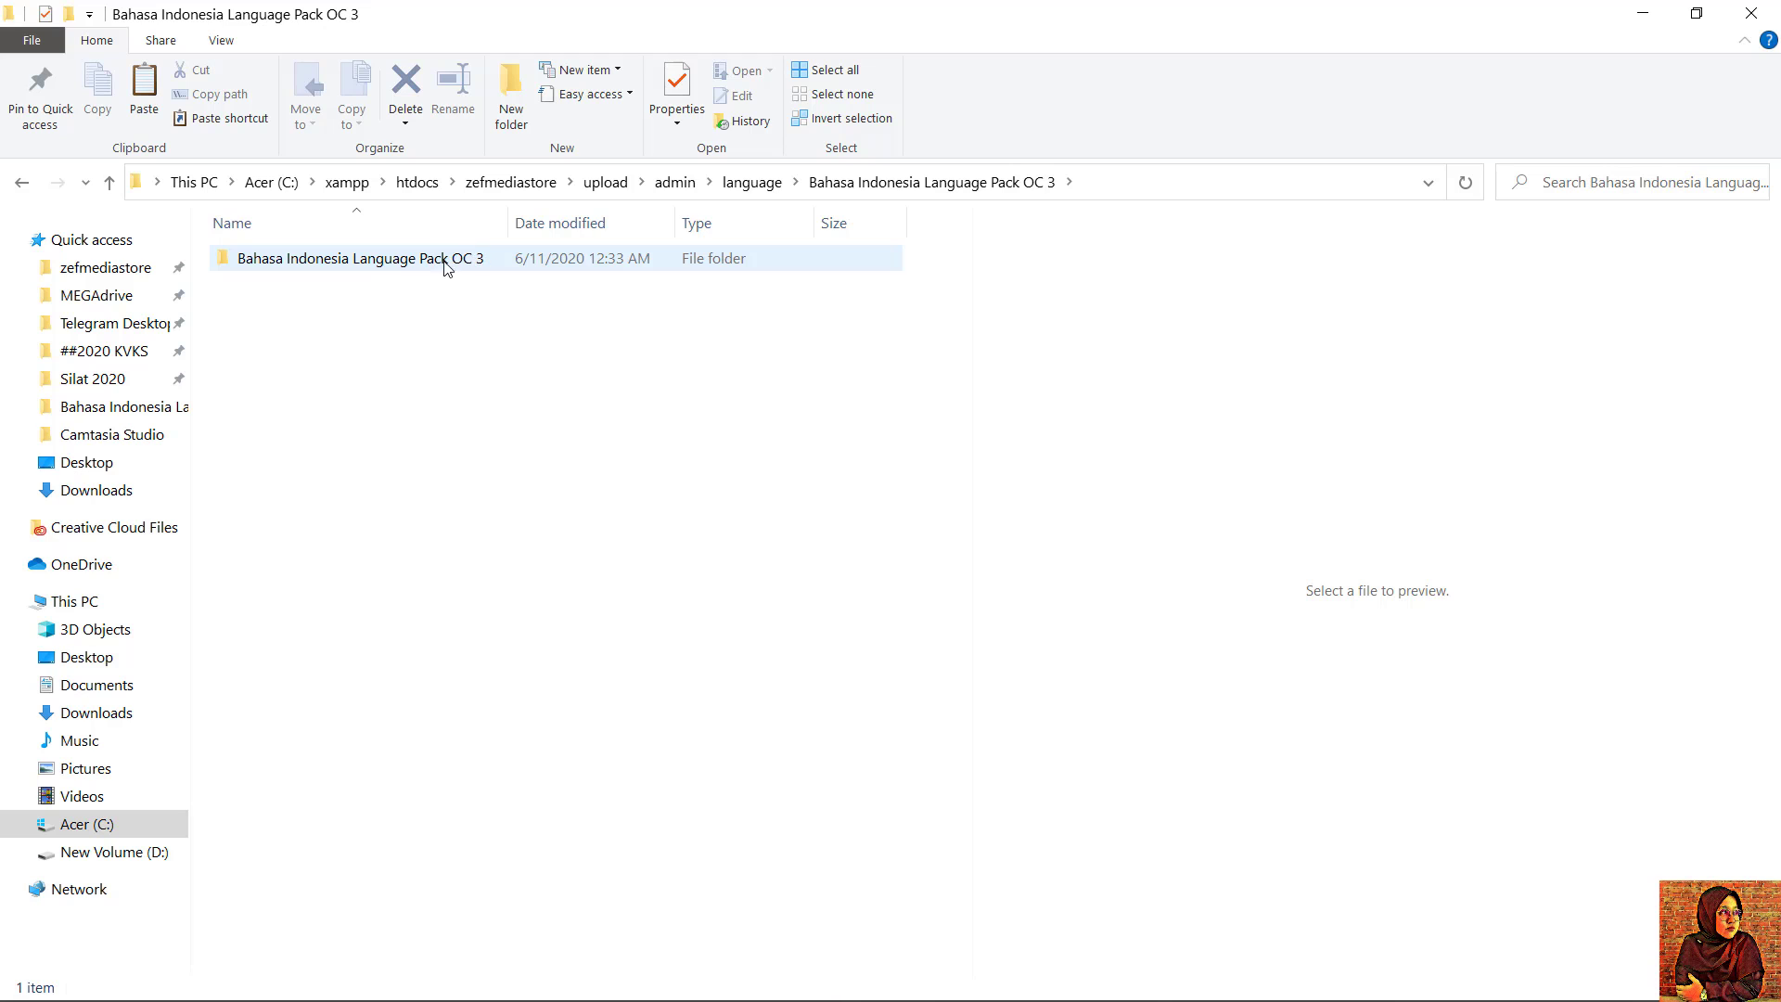
click(387, 267)
double_click(387, 266)
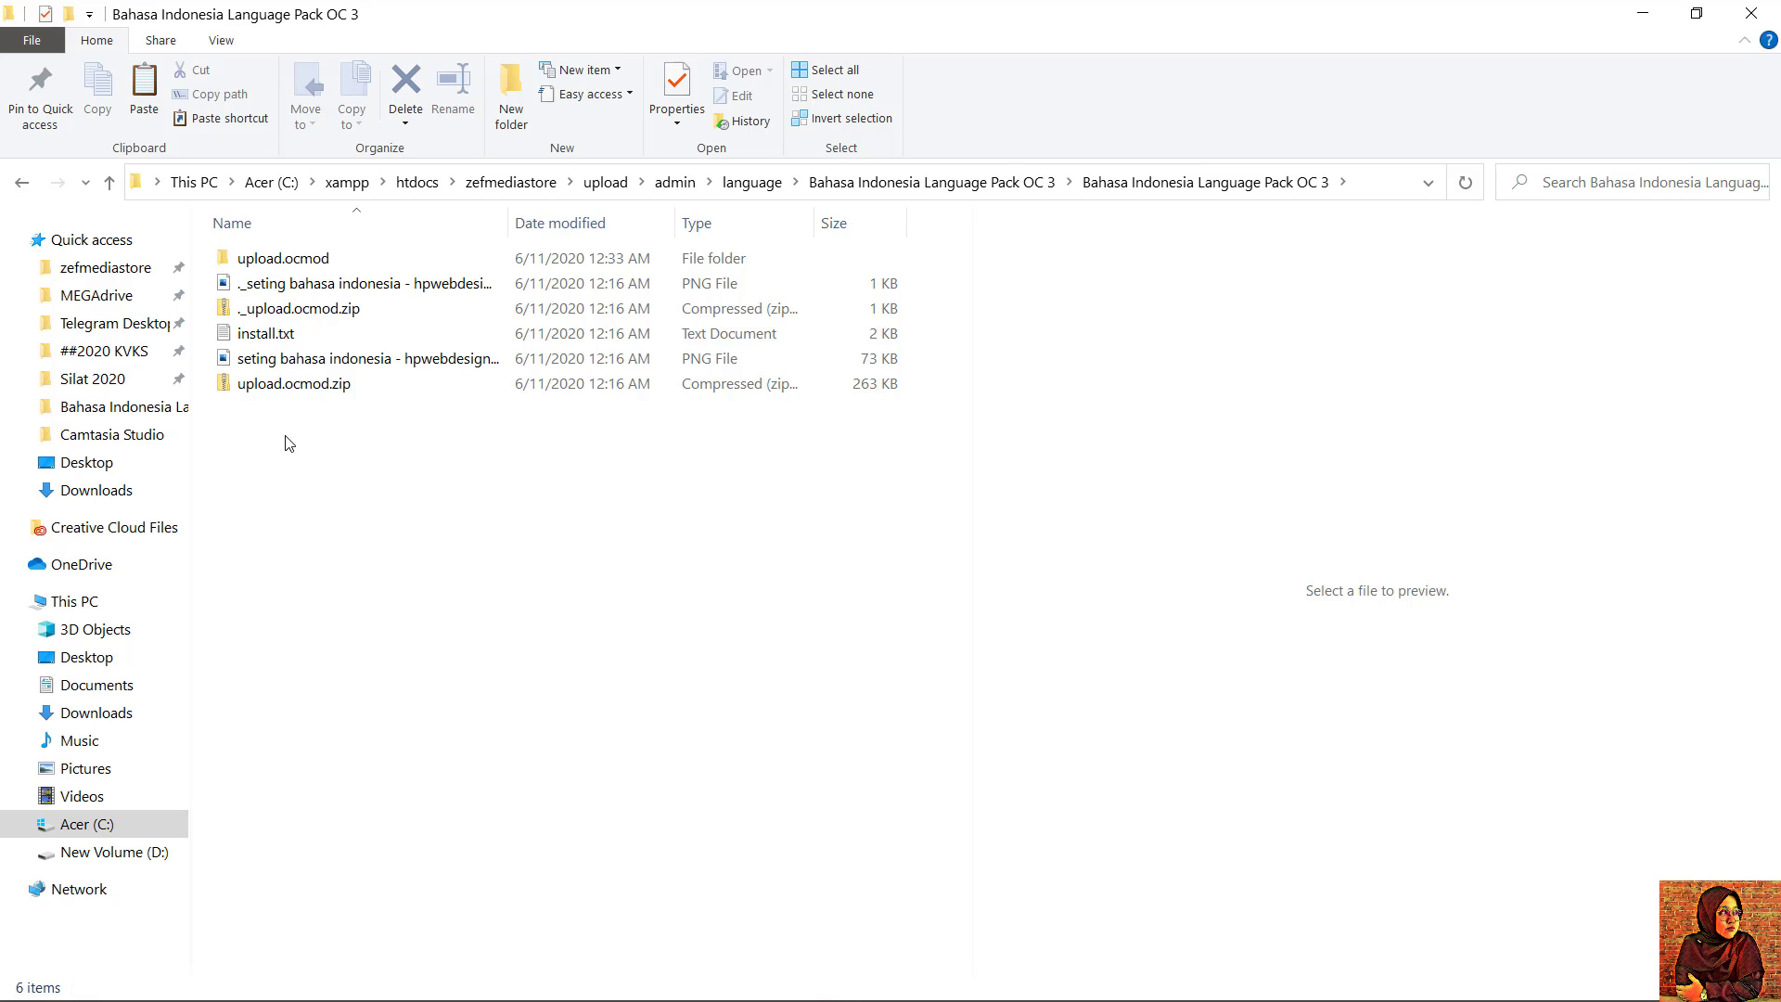
Step: Read install.txt to find which file the installer needs, close it and select upload.ocmod.zip
double_click(272, 333)
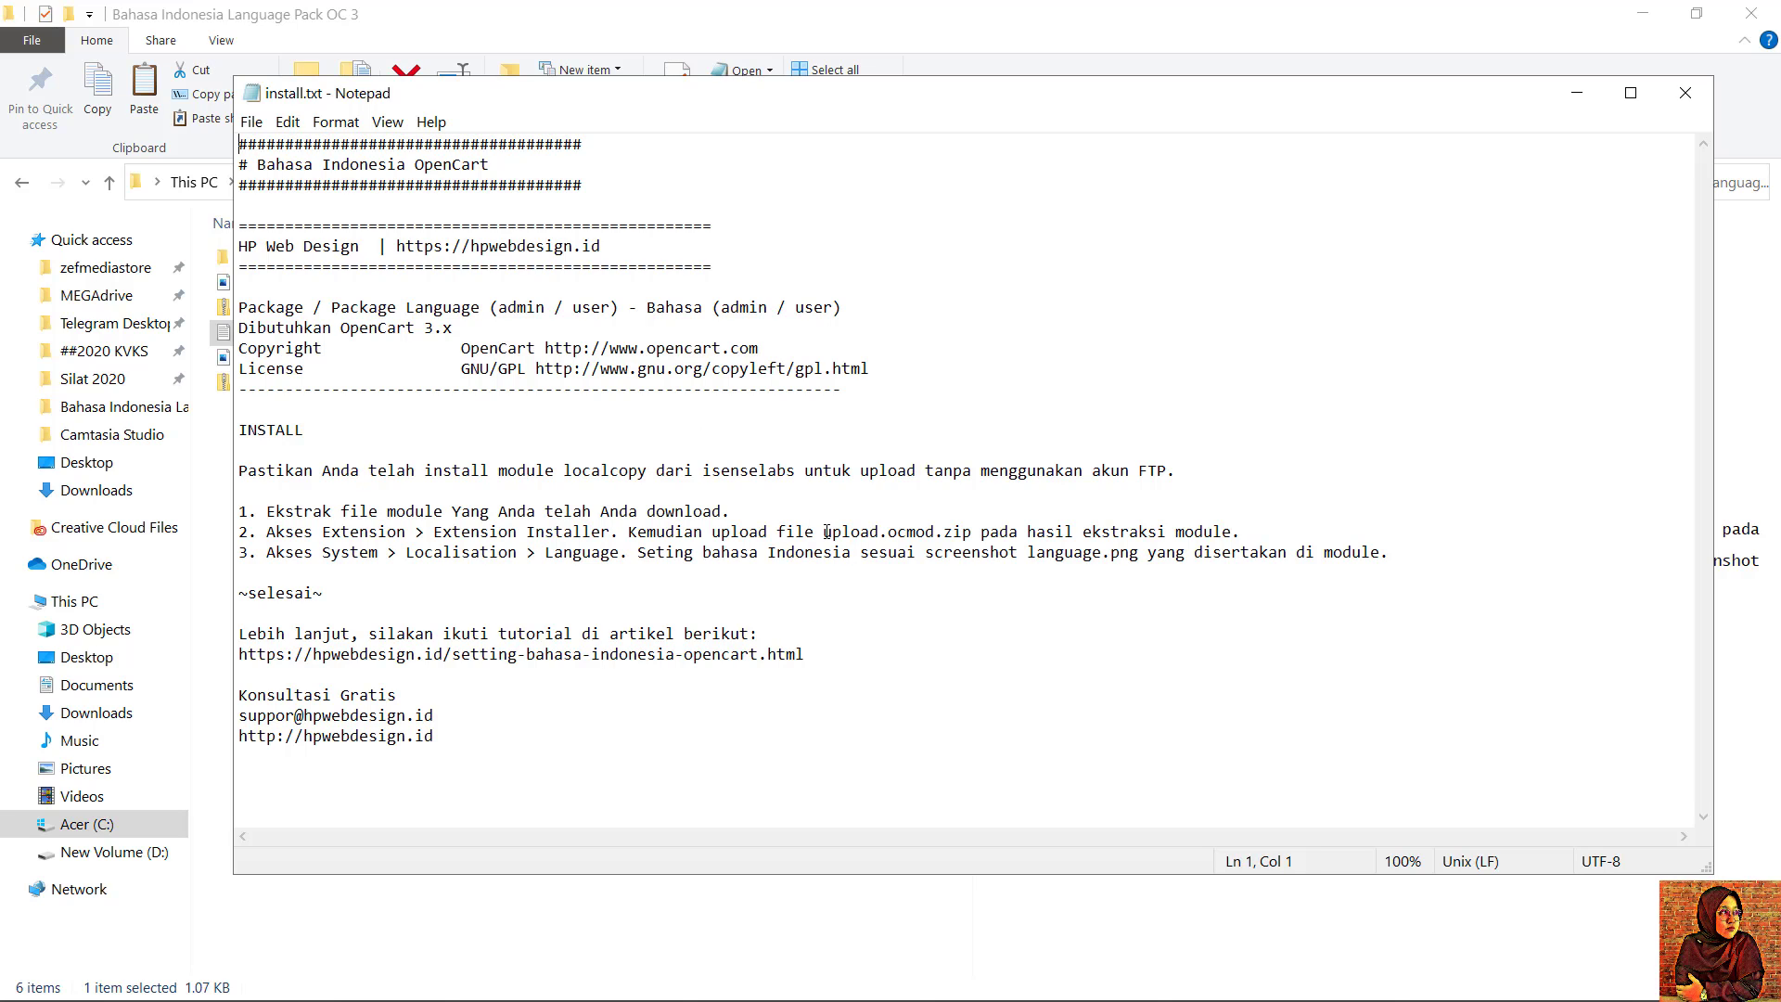
drag(825, 533, 982, 537)
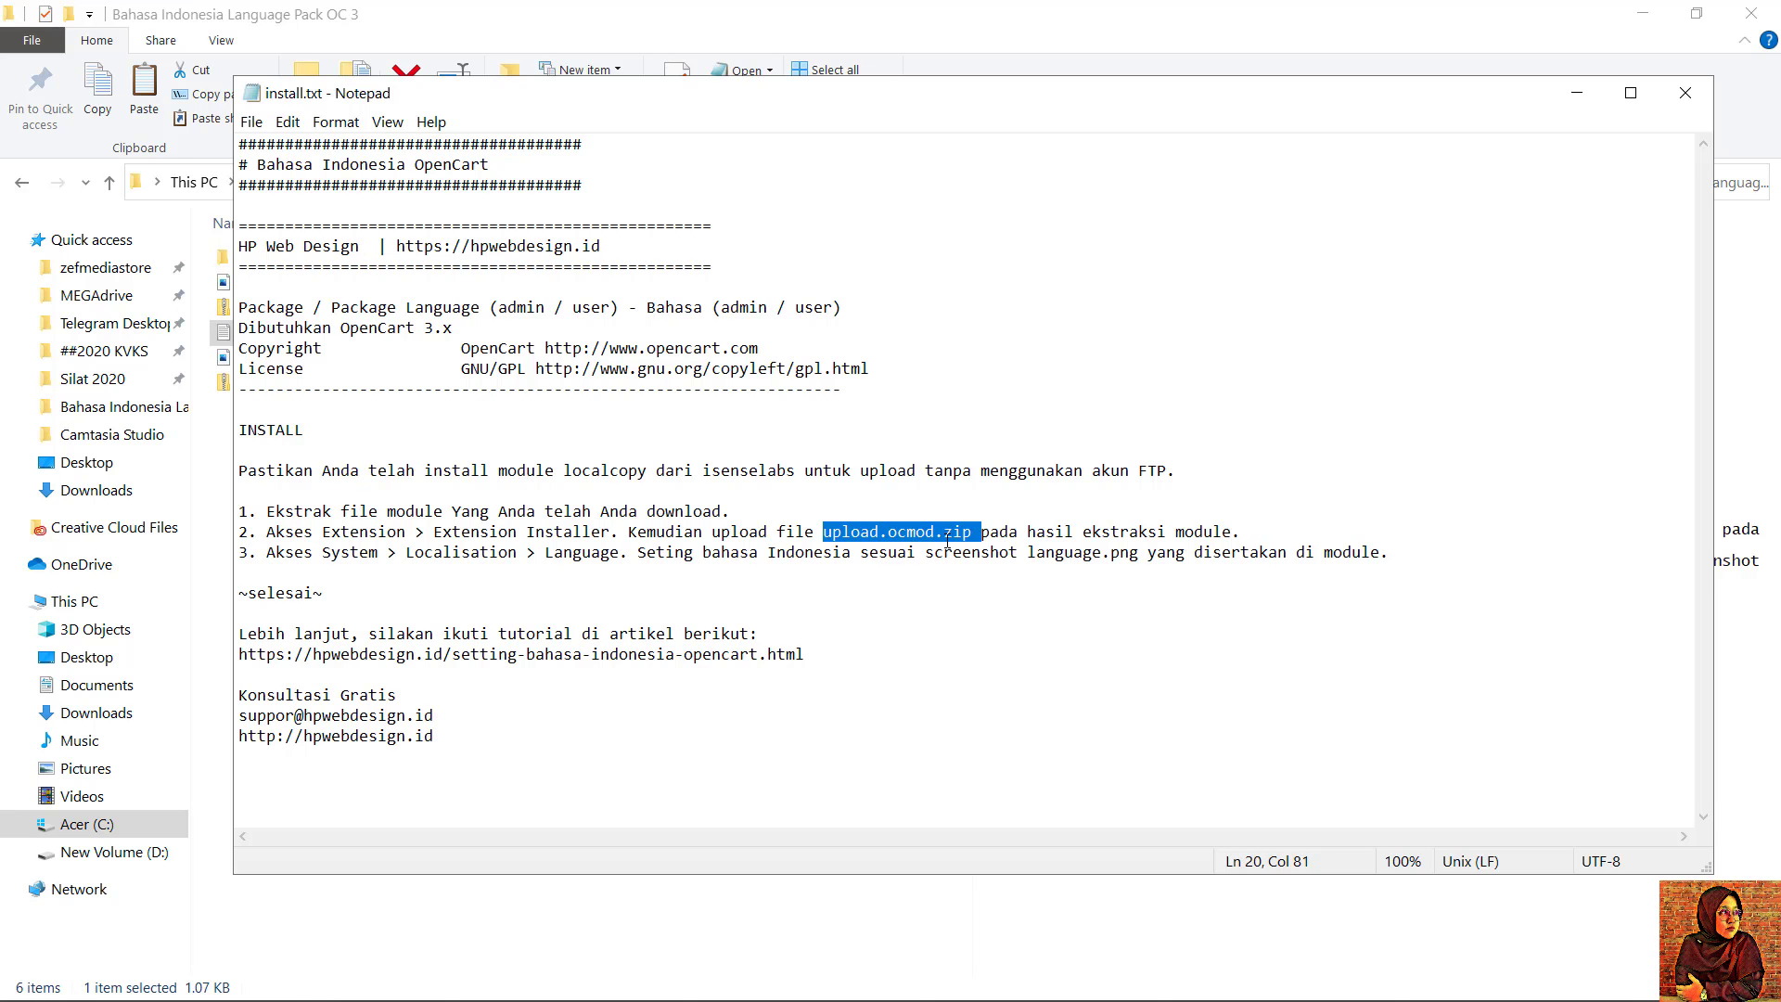
click(1686, 93)
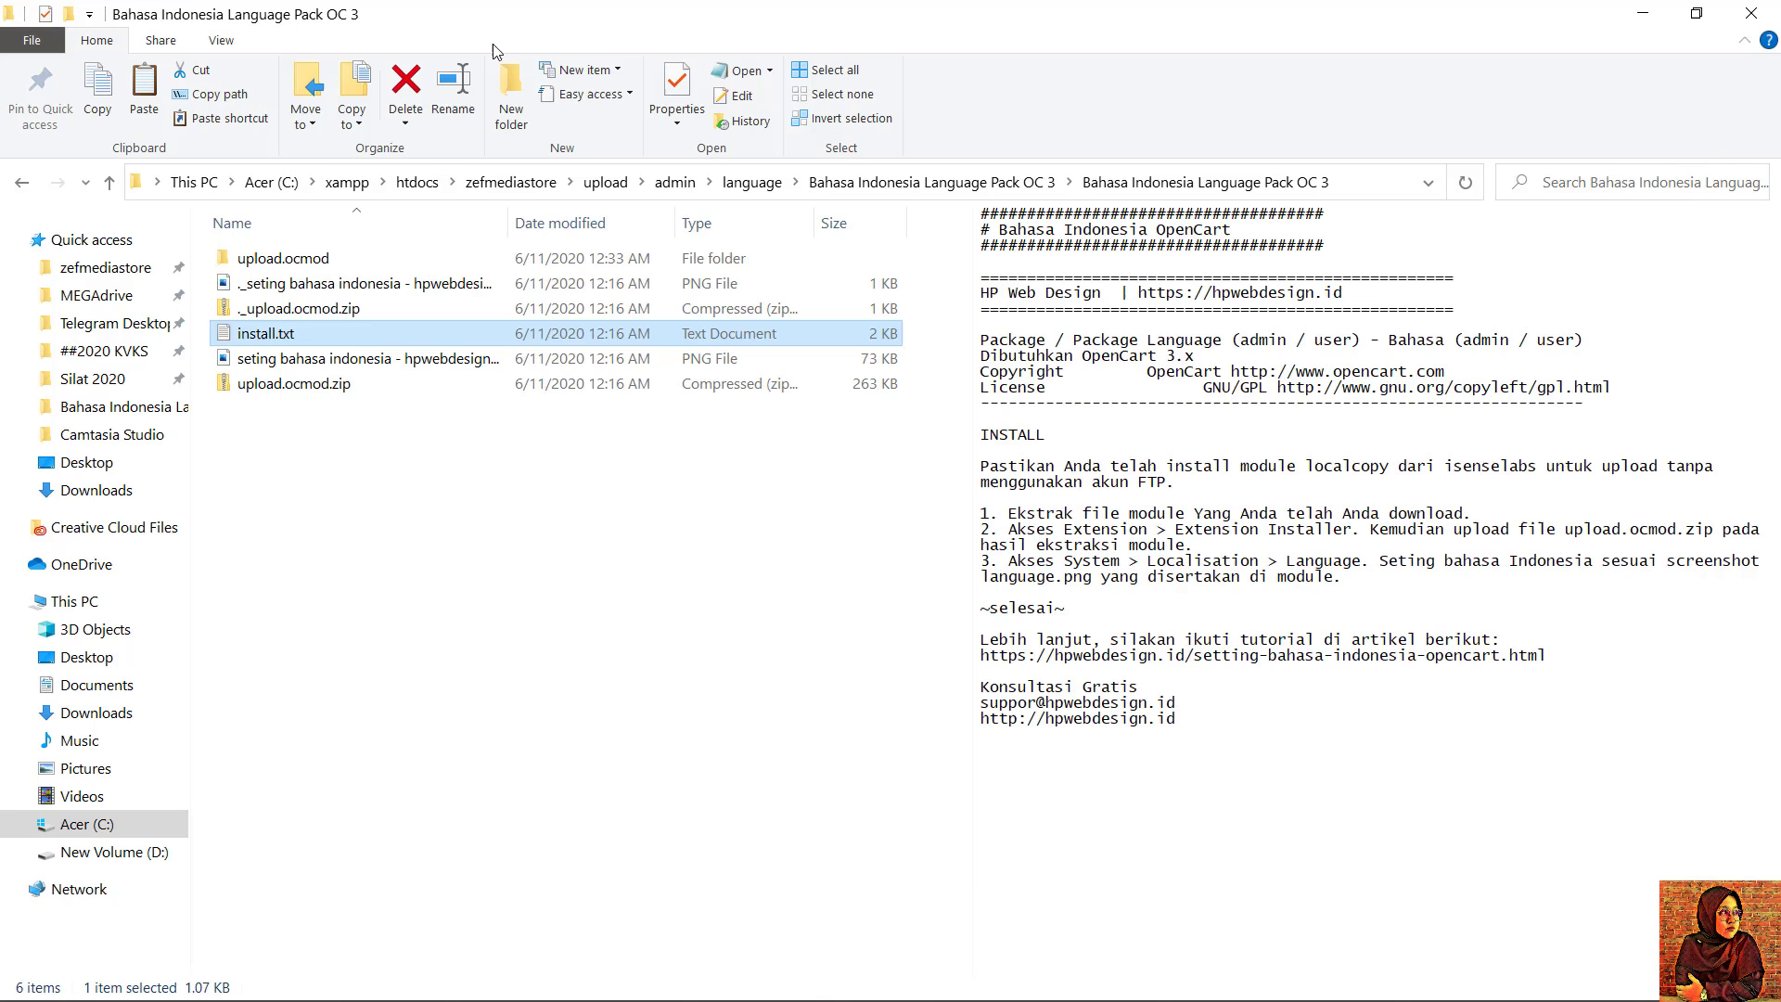
click(557, 436)
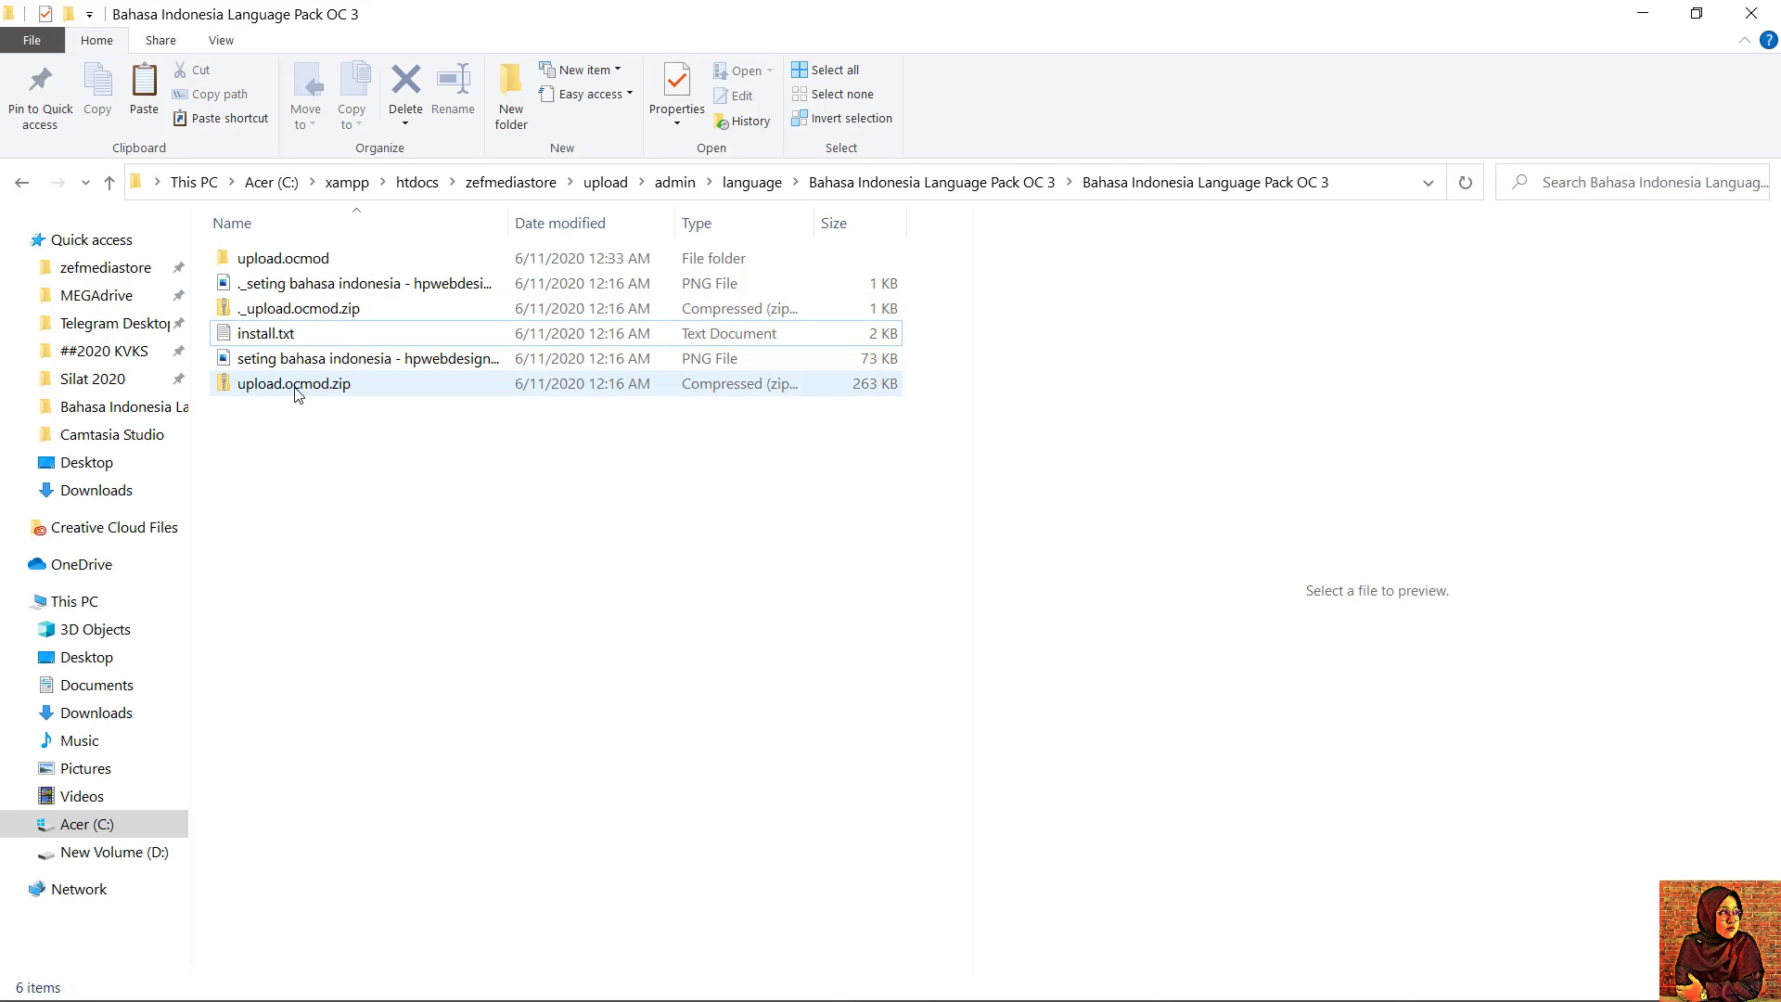
click(345, 382)
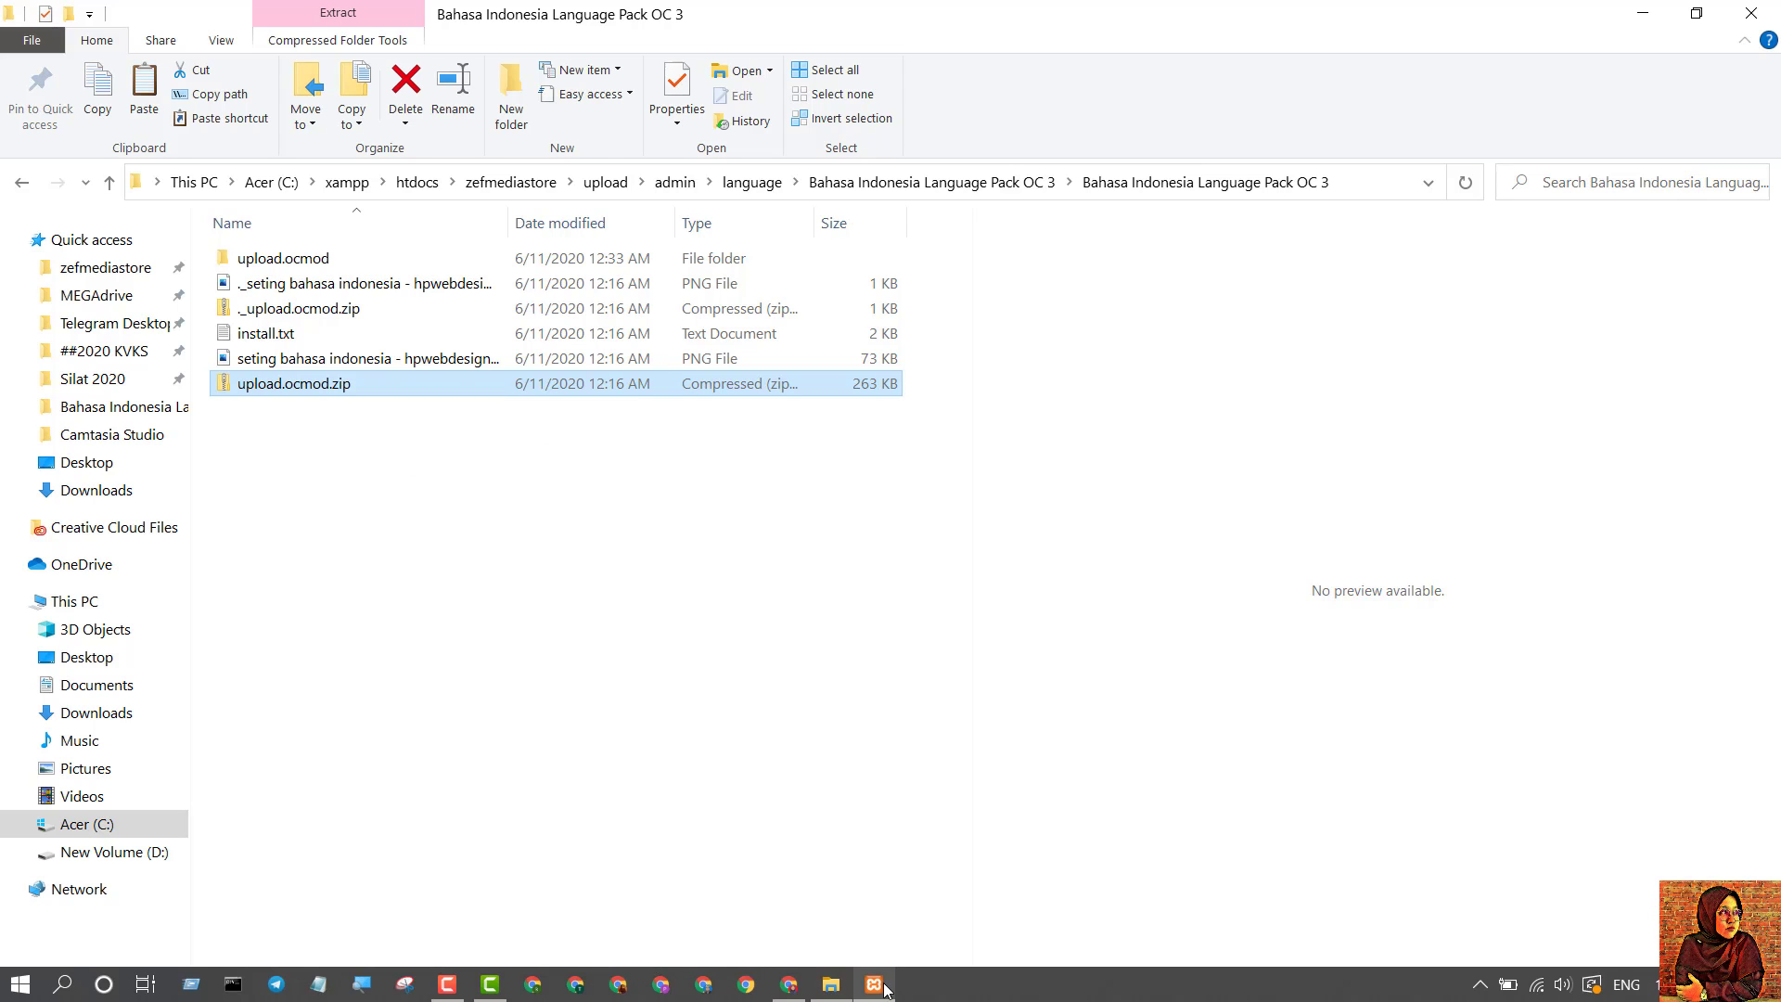
Step: Switch to the Extension Installer in Chrome and upload upload.ocmod.zip from the inner Bahasa Indonesia Language Pack OC 3 folder
click(874, 984)
click(712, 239)
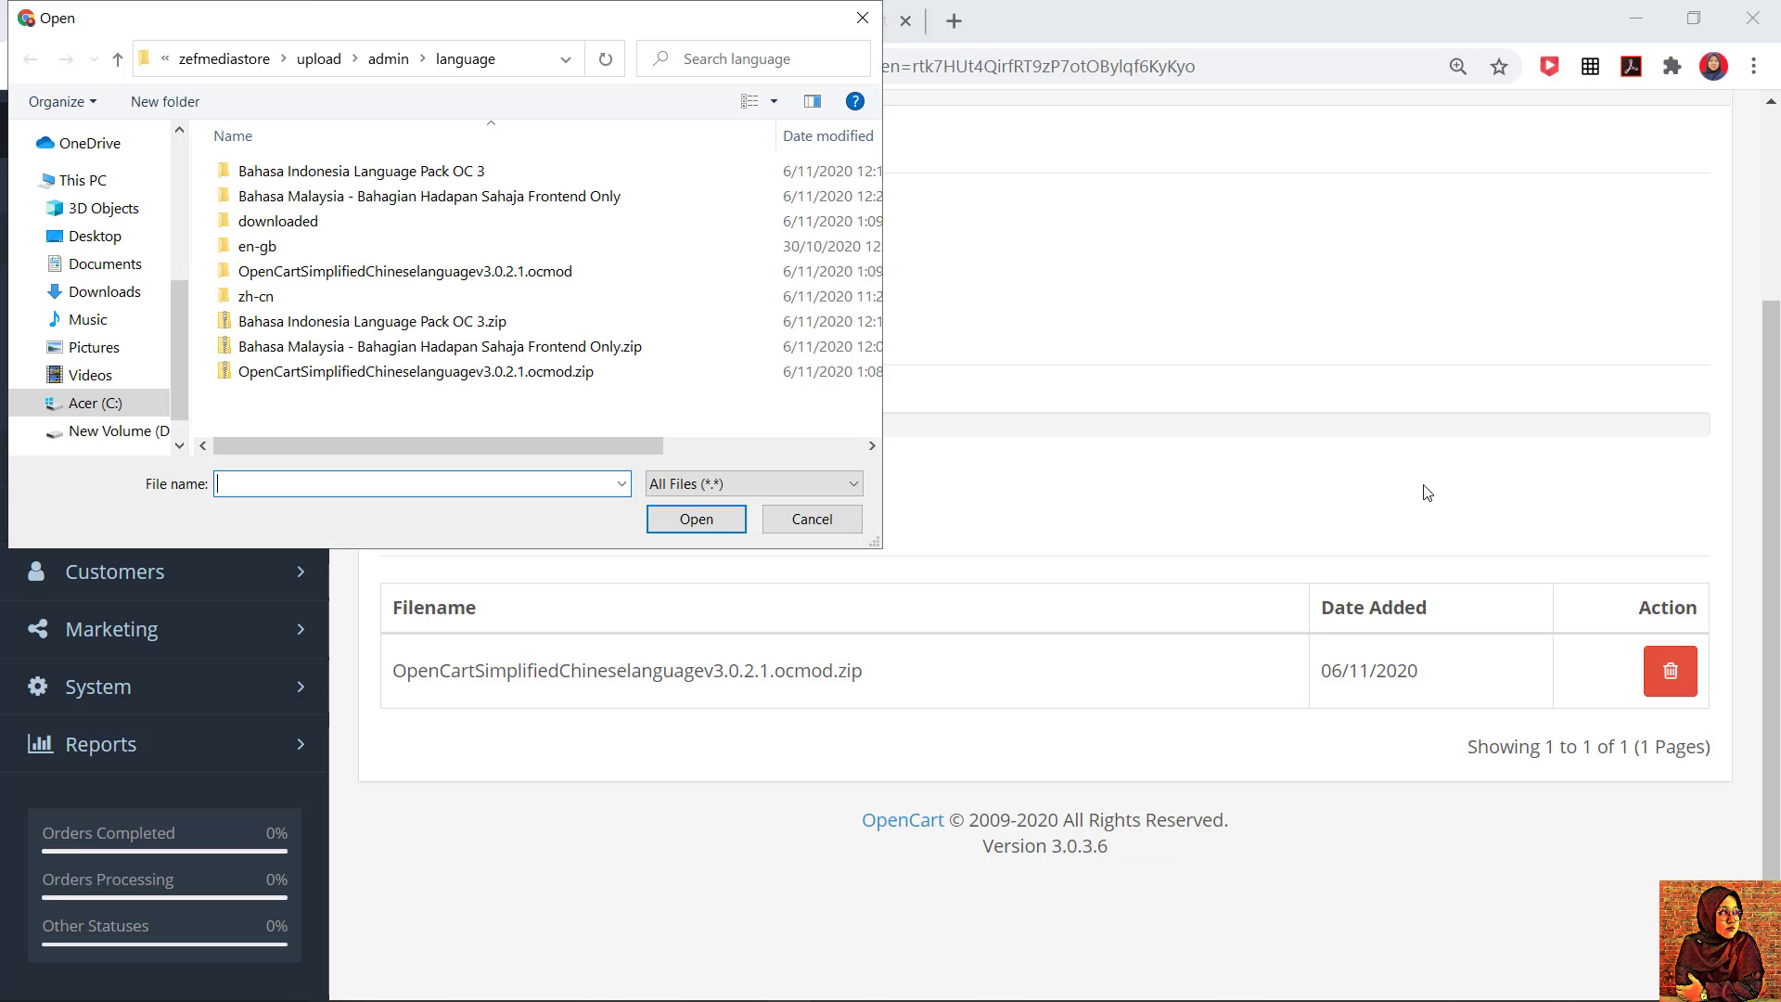
click(298, 176)
double_click(299, 178)
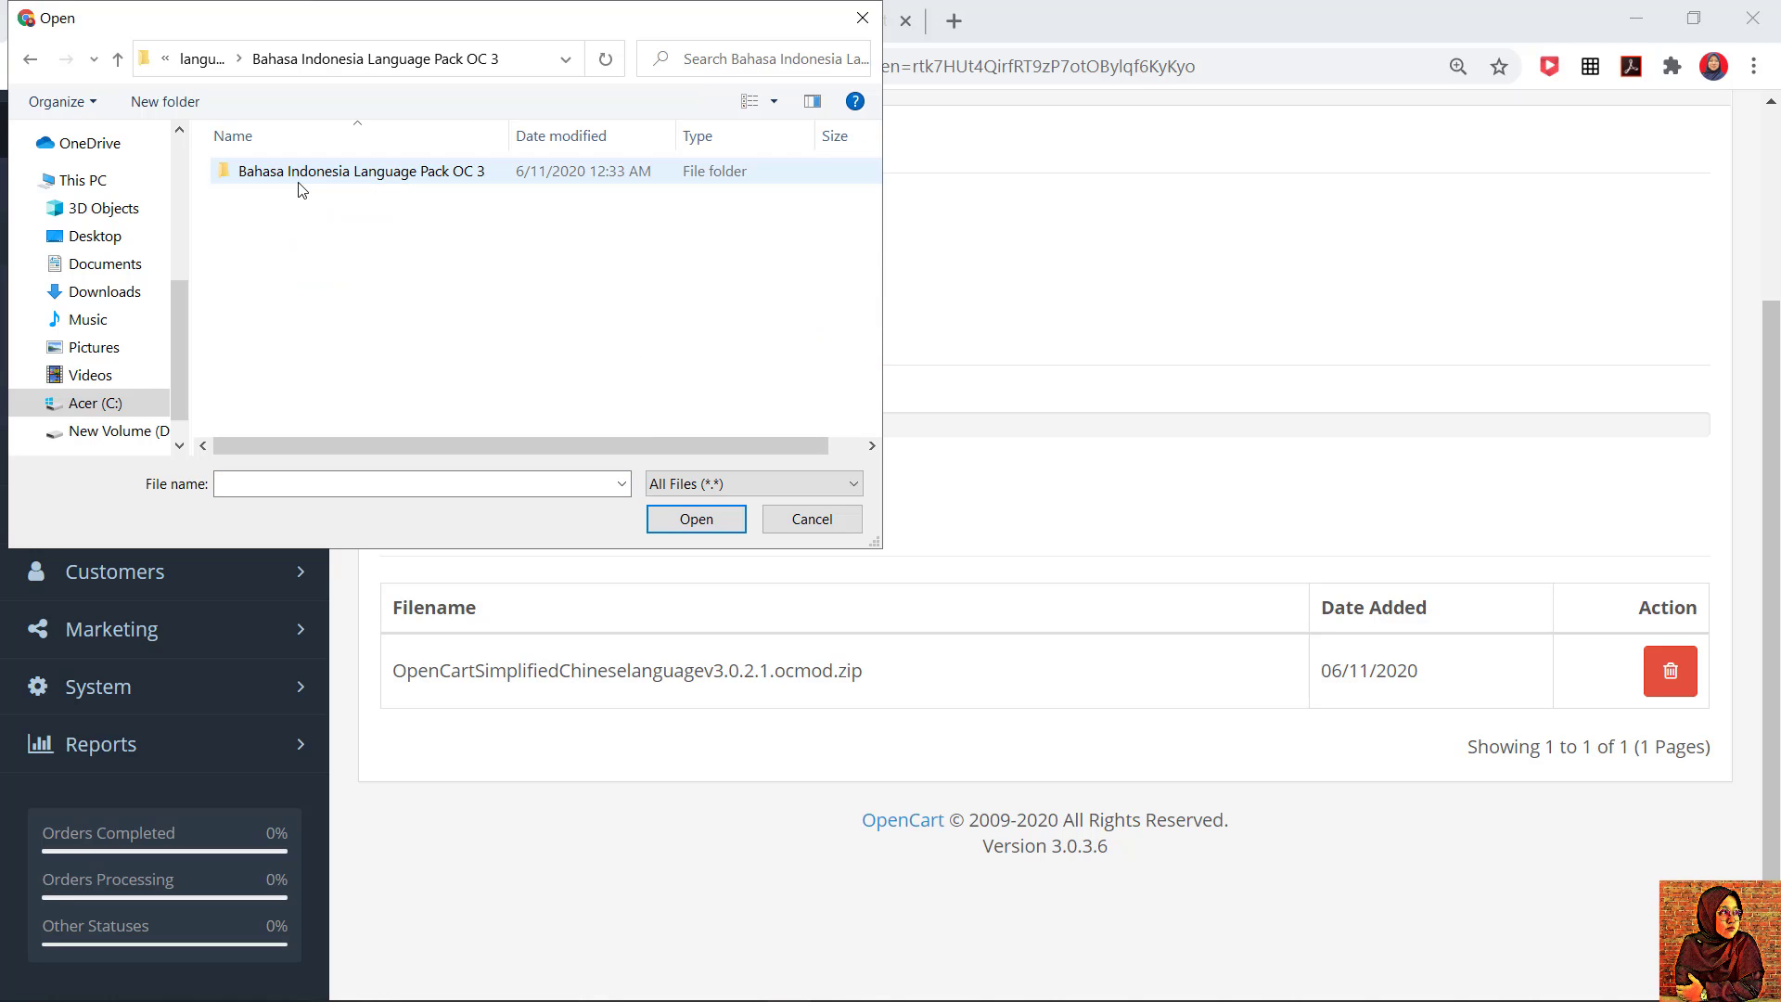
double_click(299, 176)
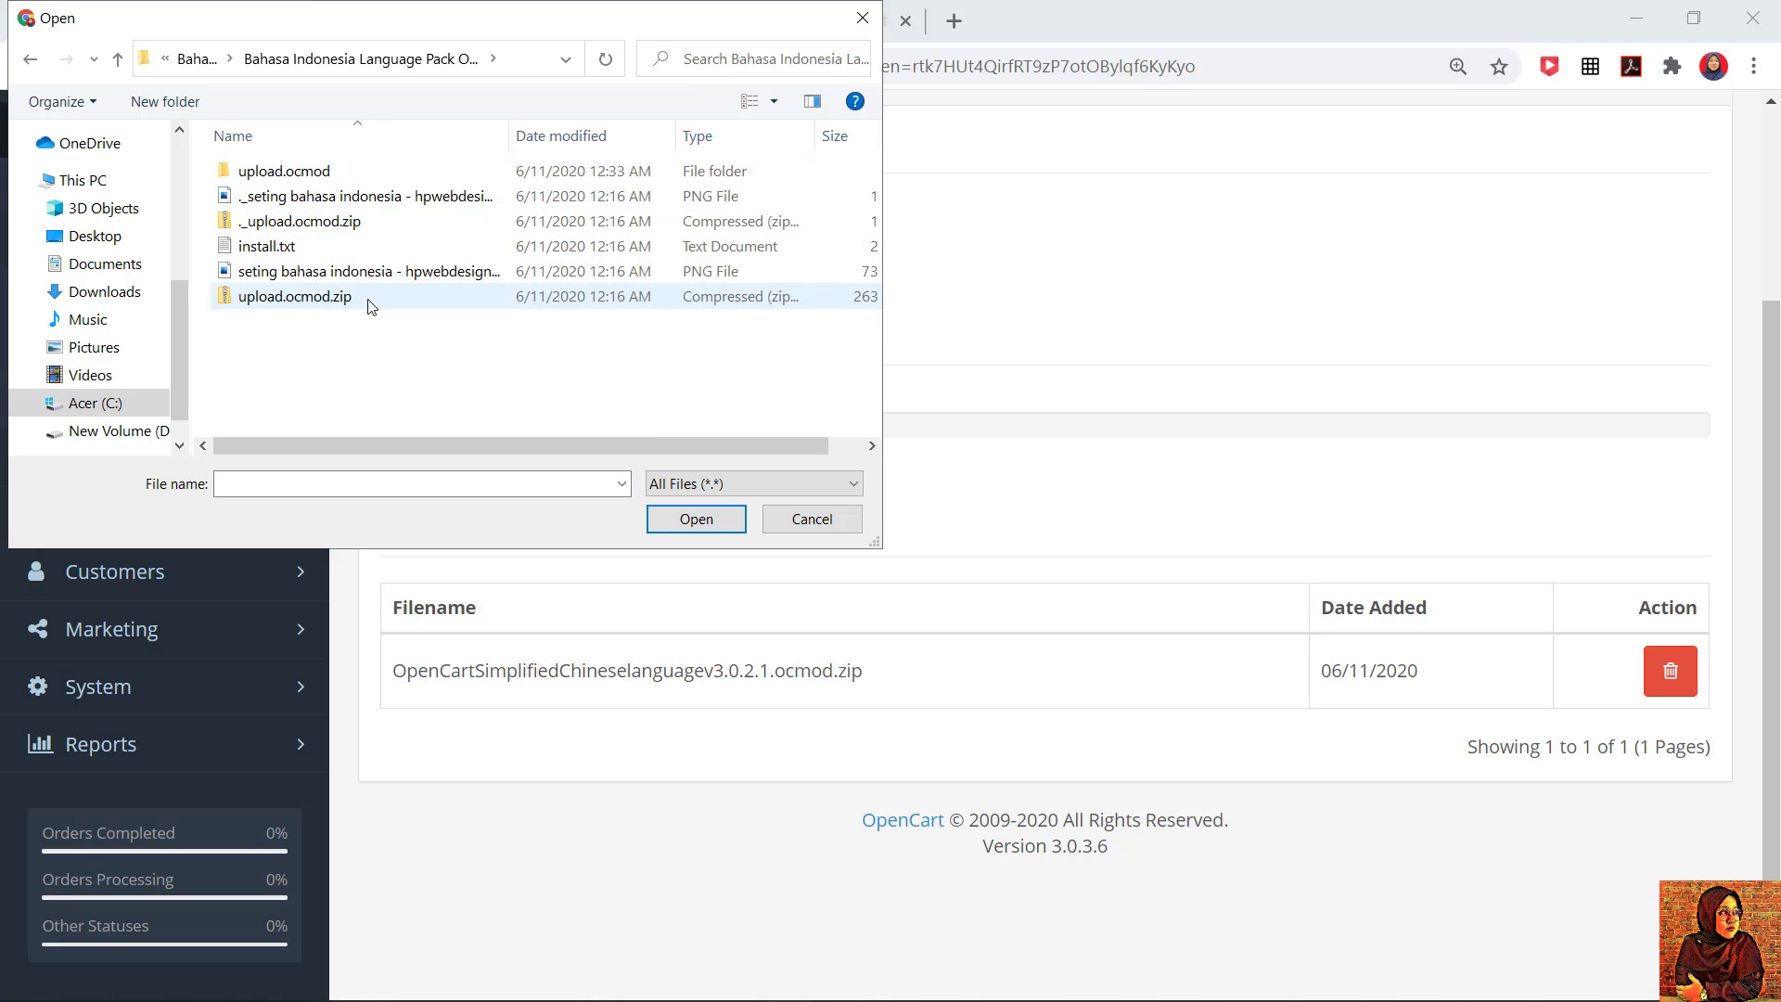
double_click(416, 299)
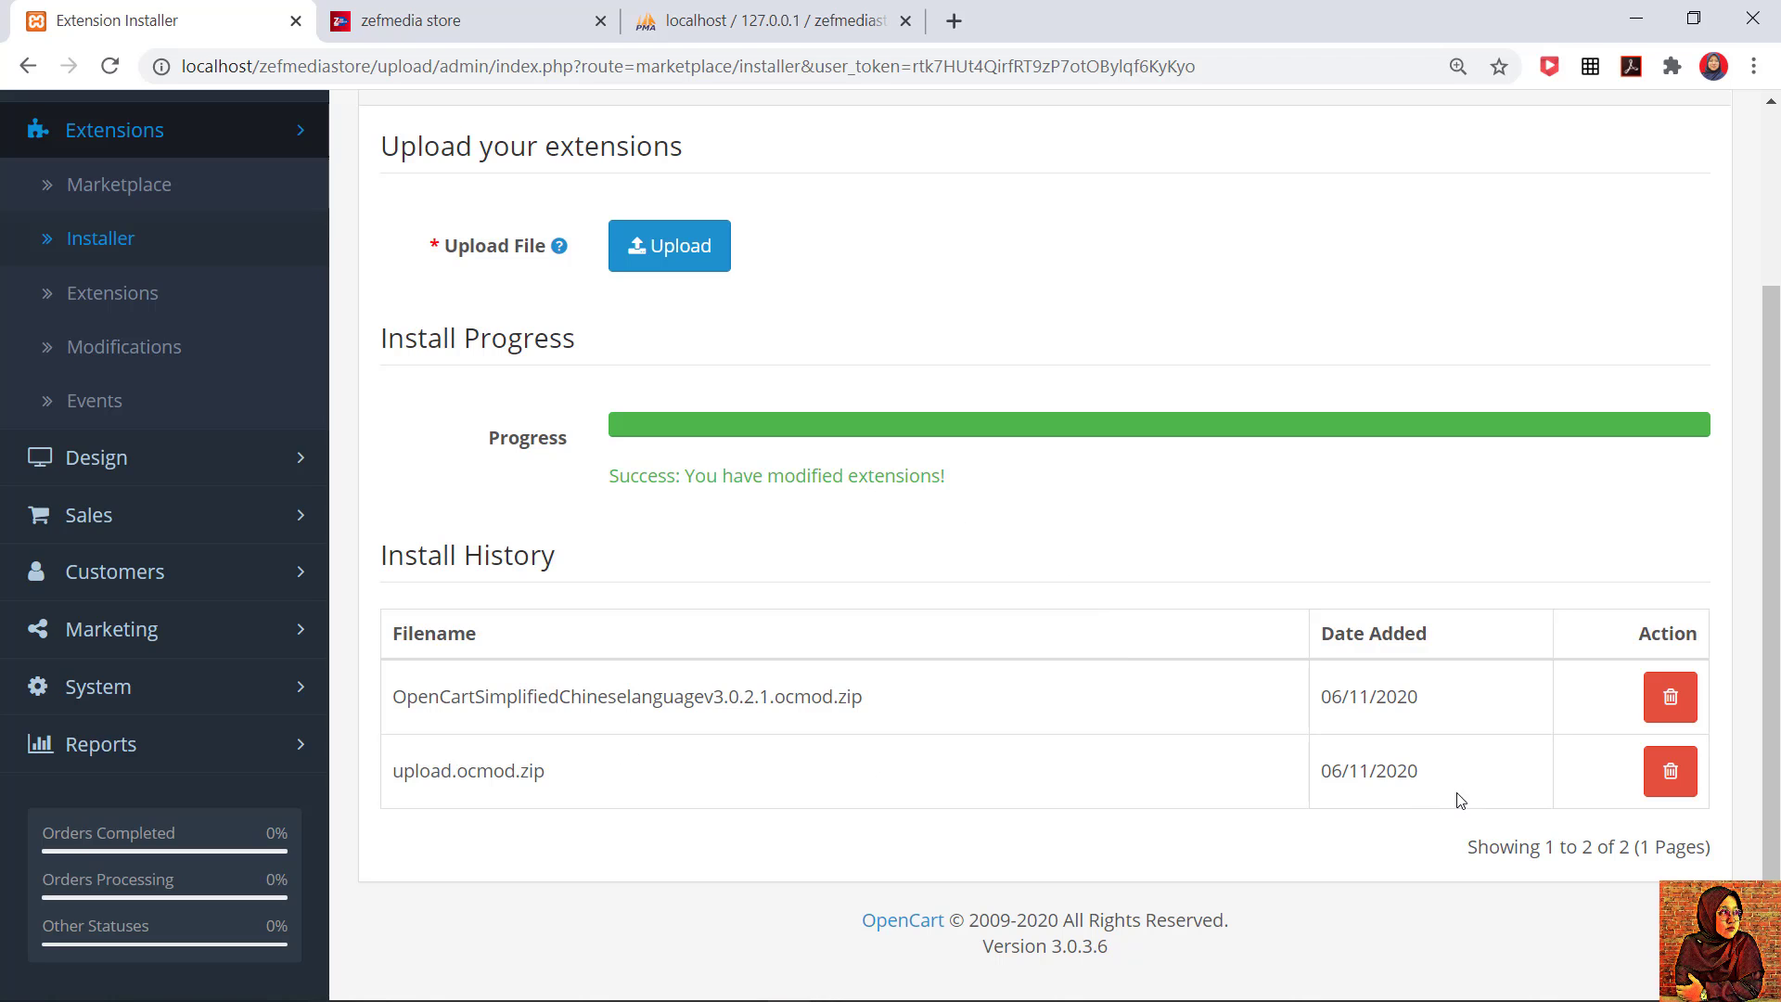
Step: Open the Indonesia entry of the store's localisation languages for editing
scroll(1754, 779, up, 3)
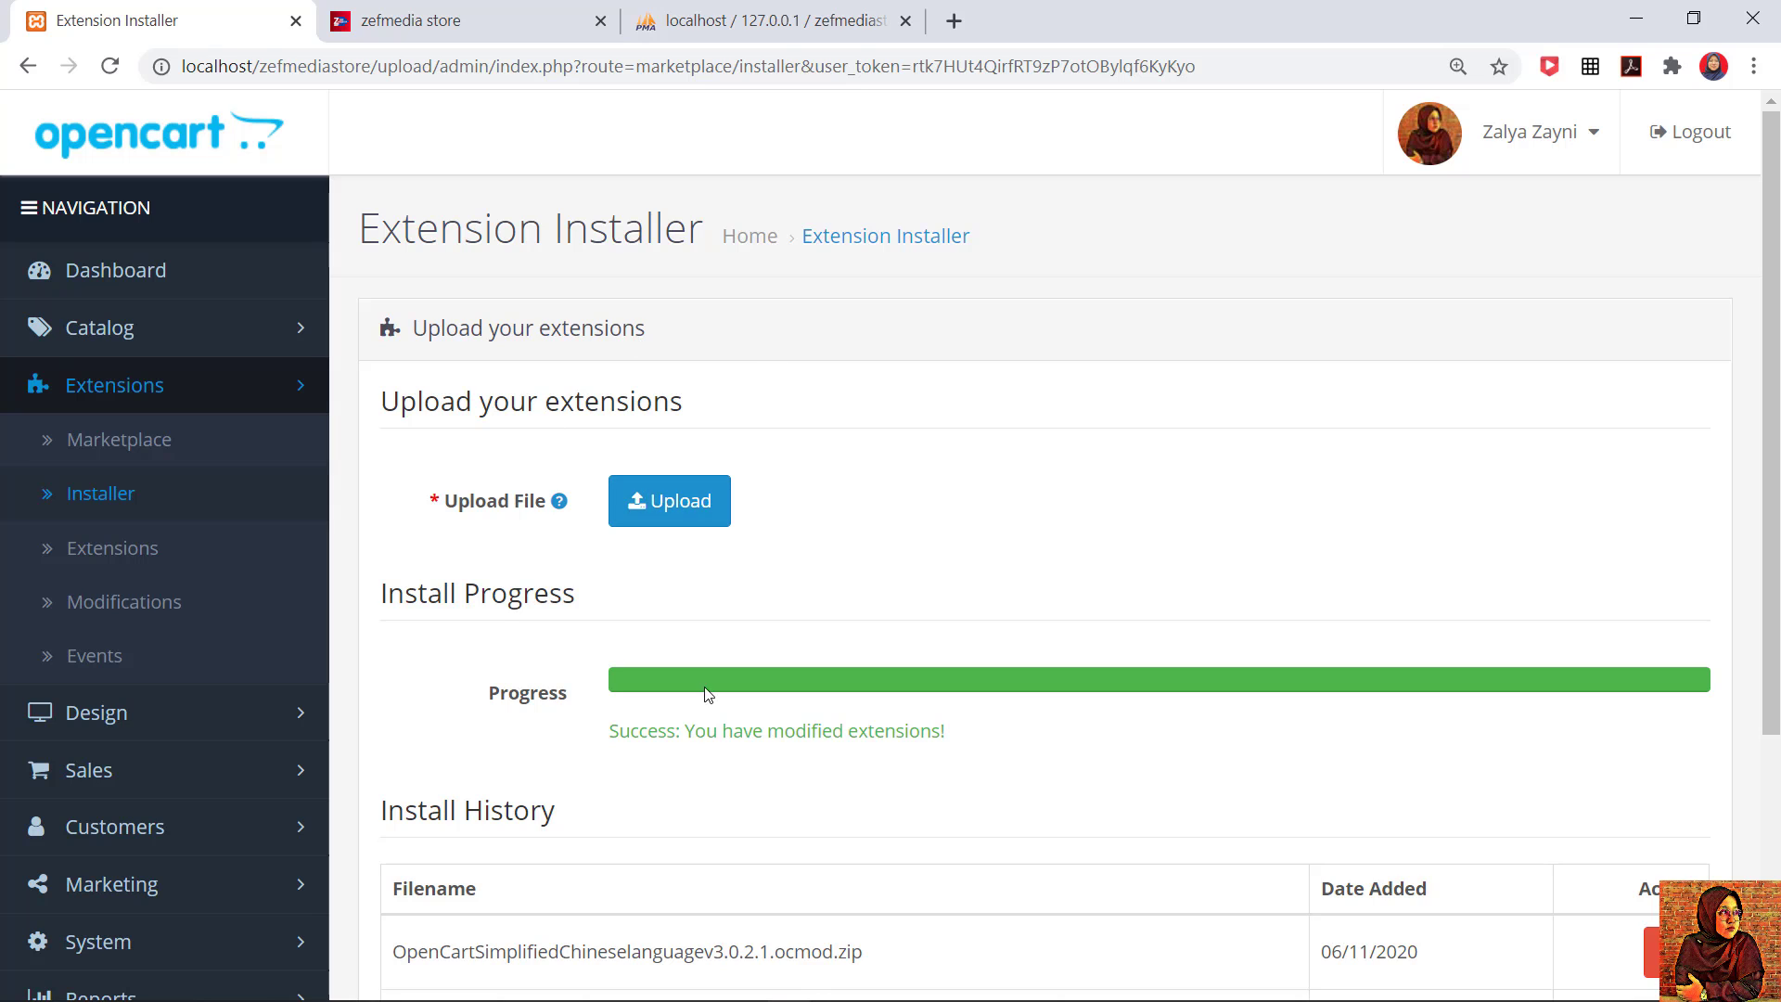
scroll(217, 701, down, 2)
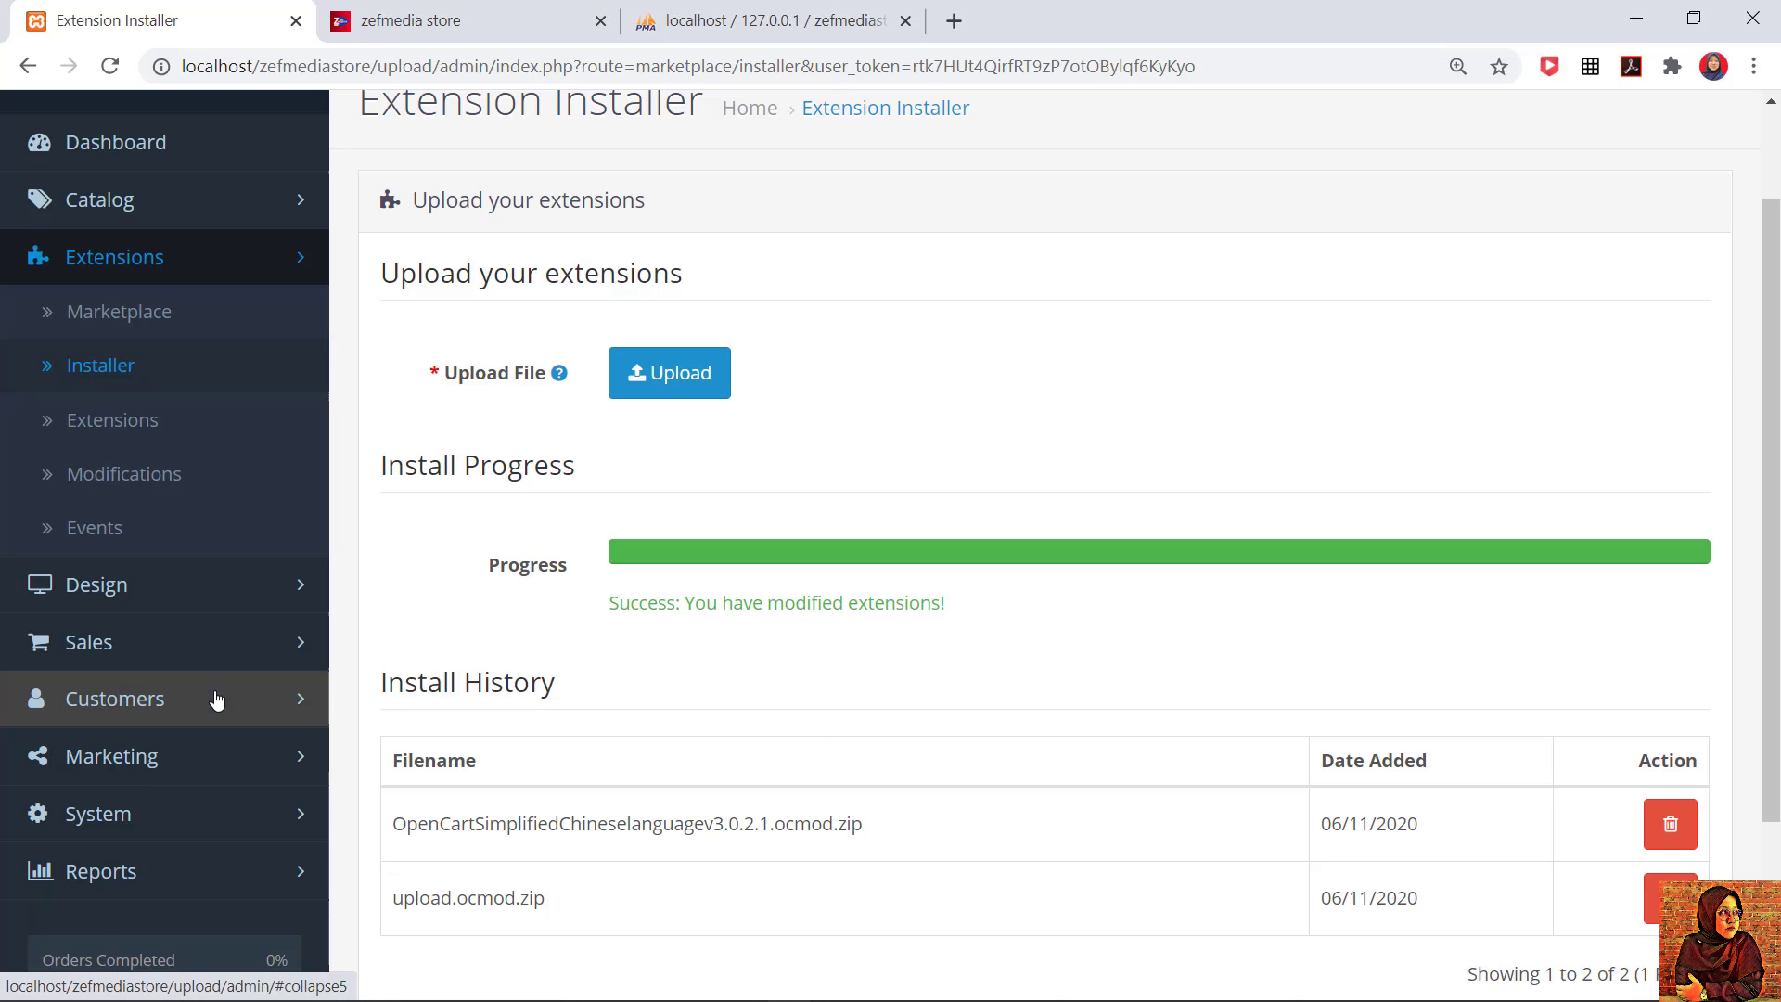
click(226, 802)
scroll(225, 796, down, 1)
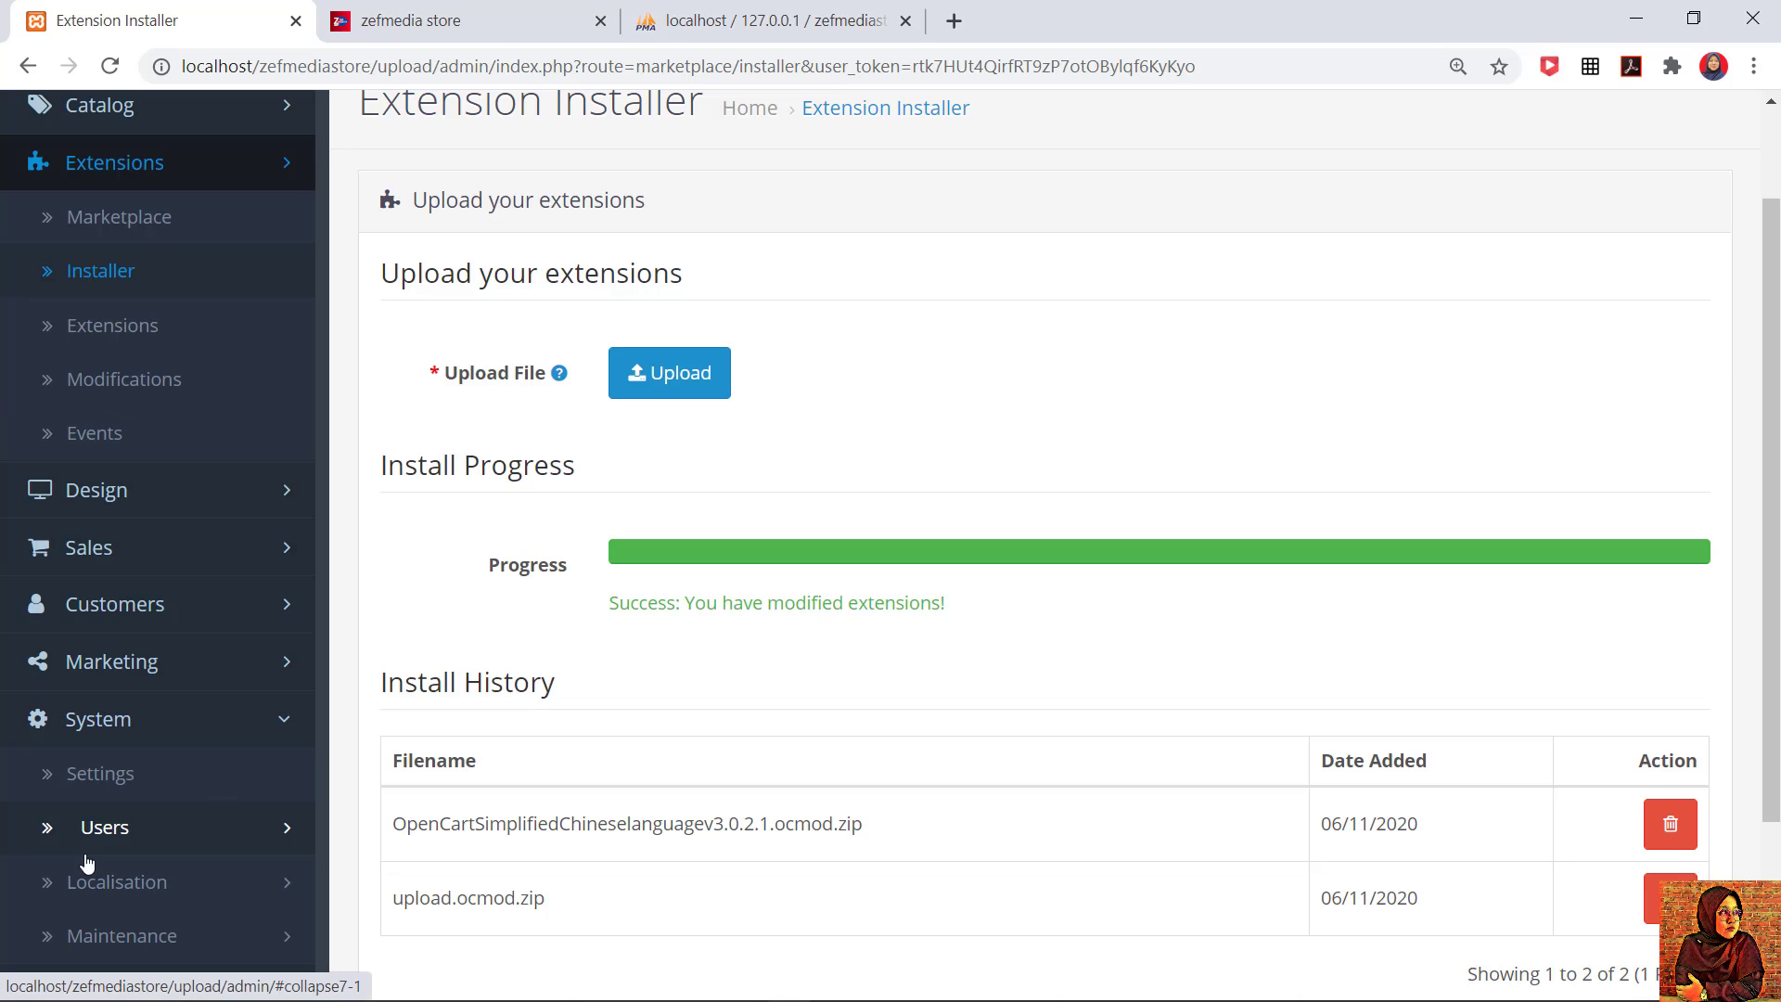
click(211, 883)
scroll(211, 884, down, 3)
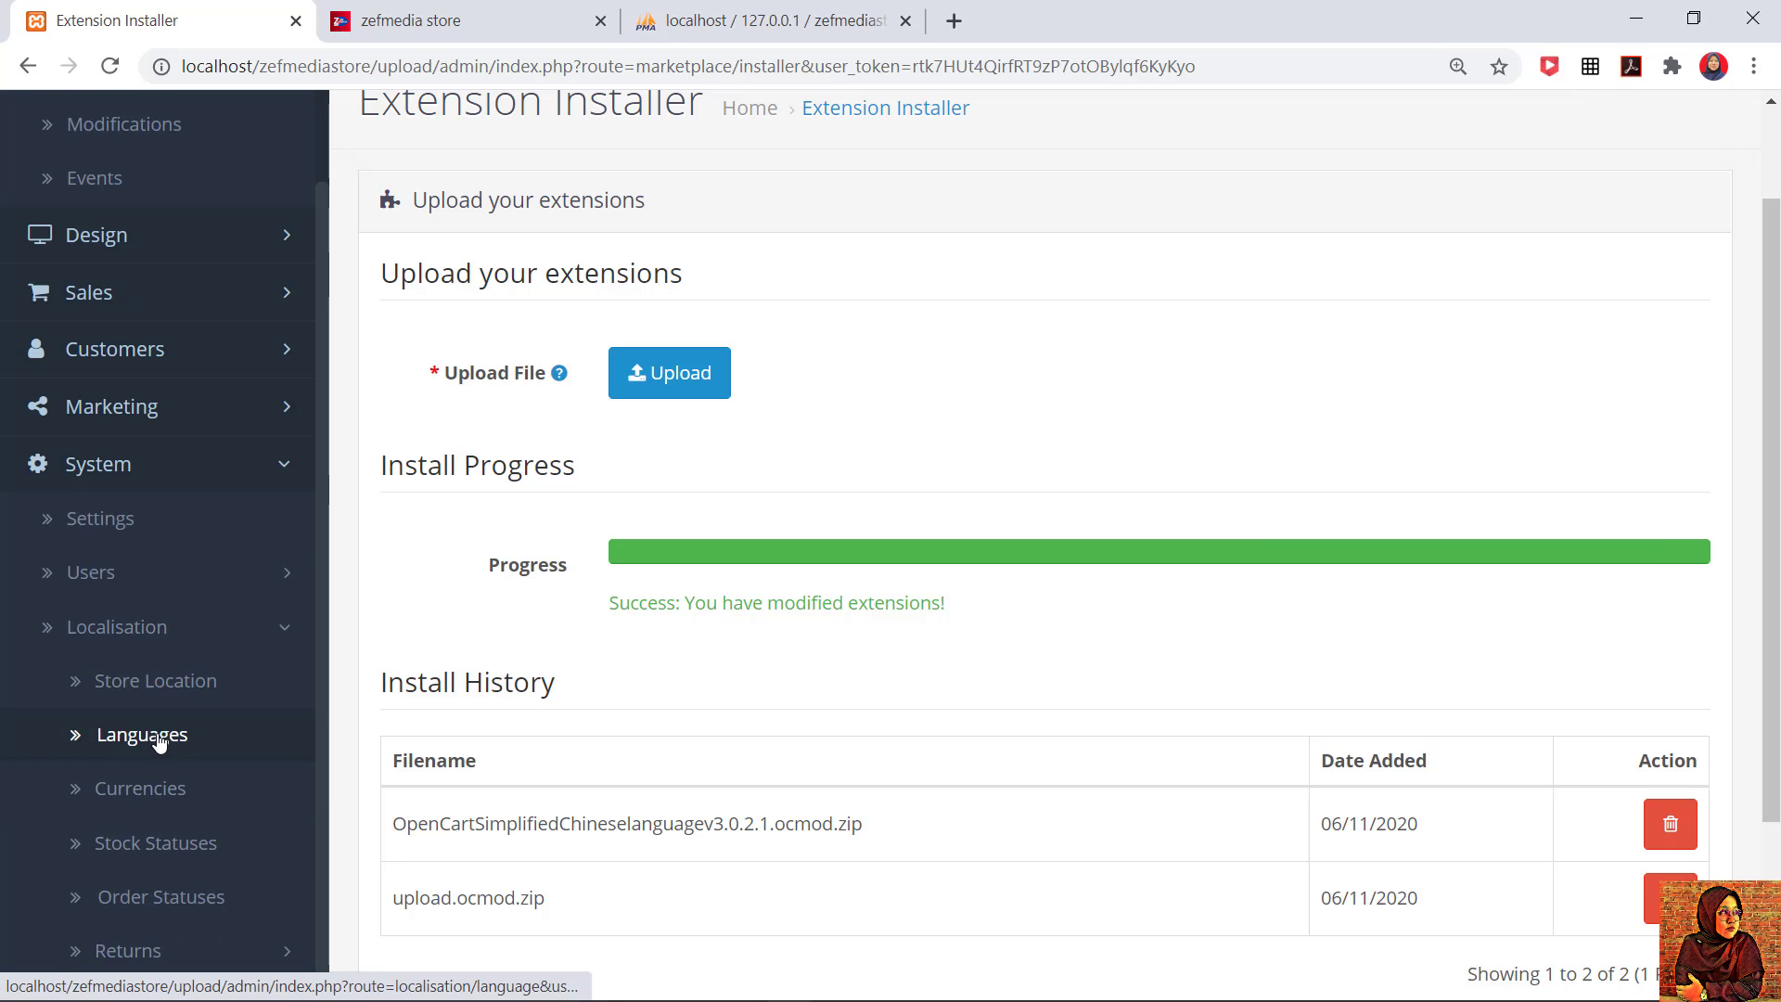
click(153, 737)
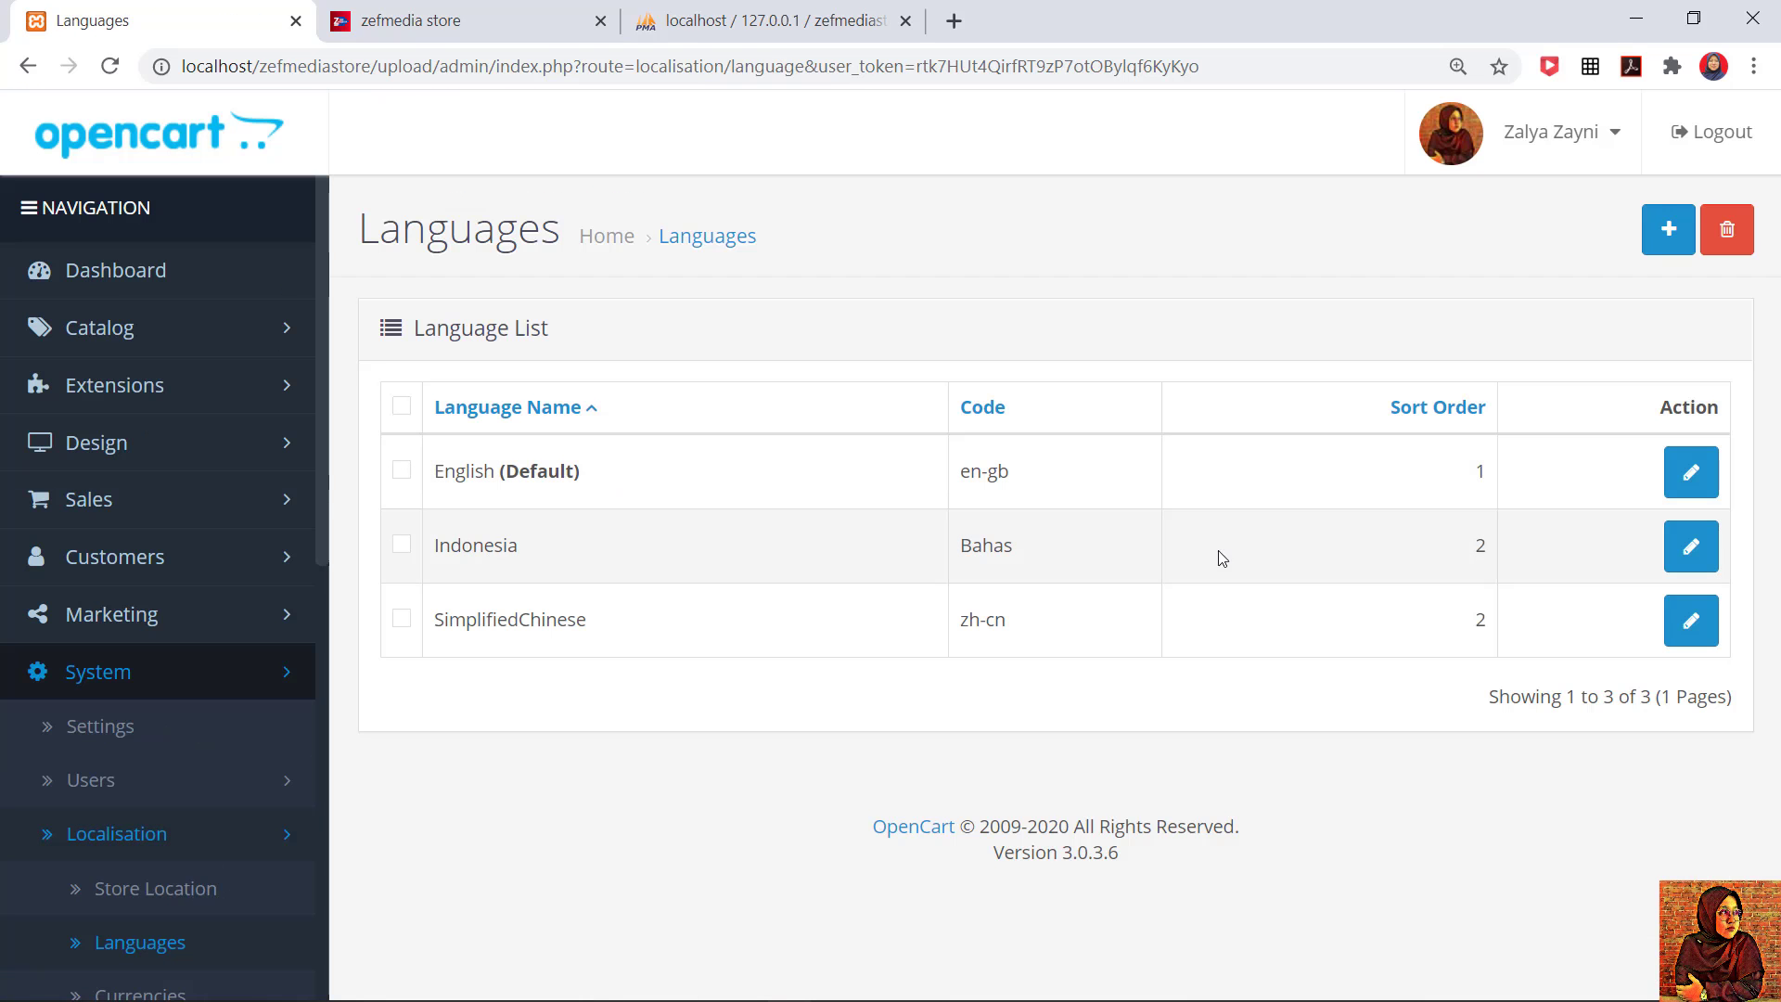
click(1691, 545)
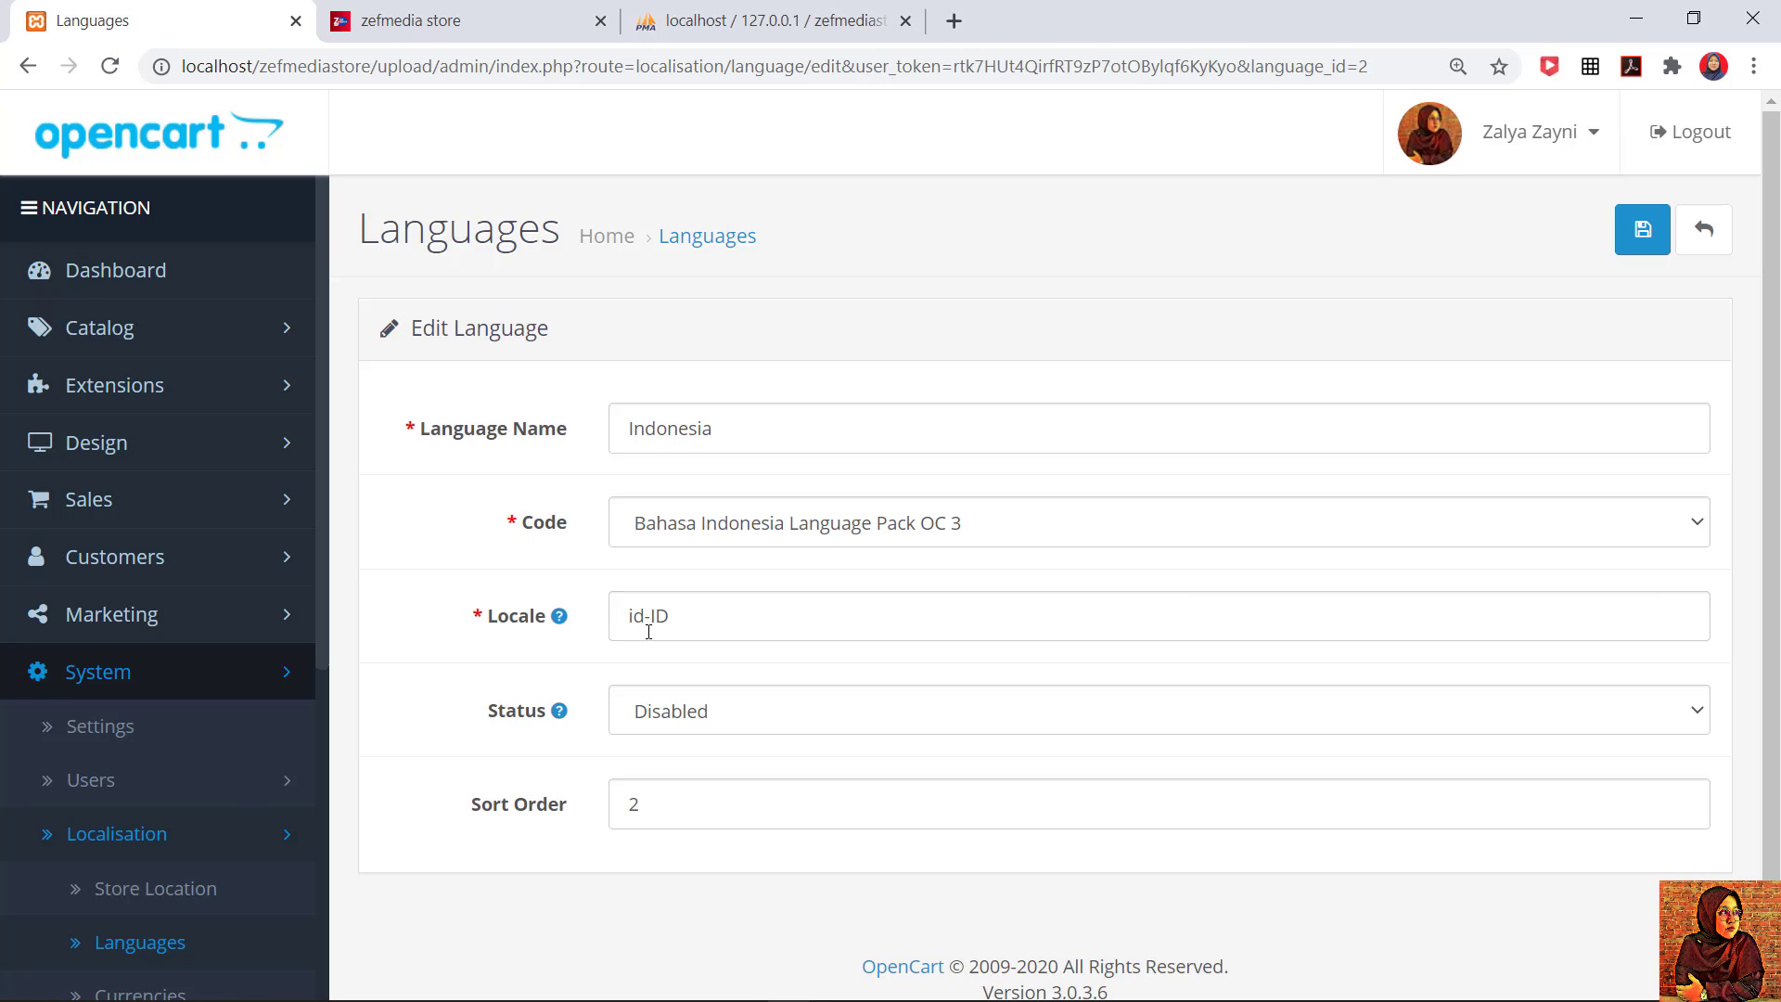
click(634, 428)
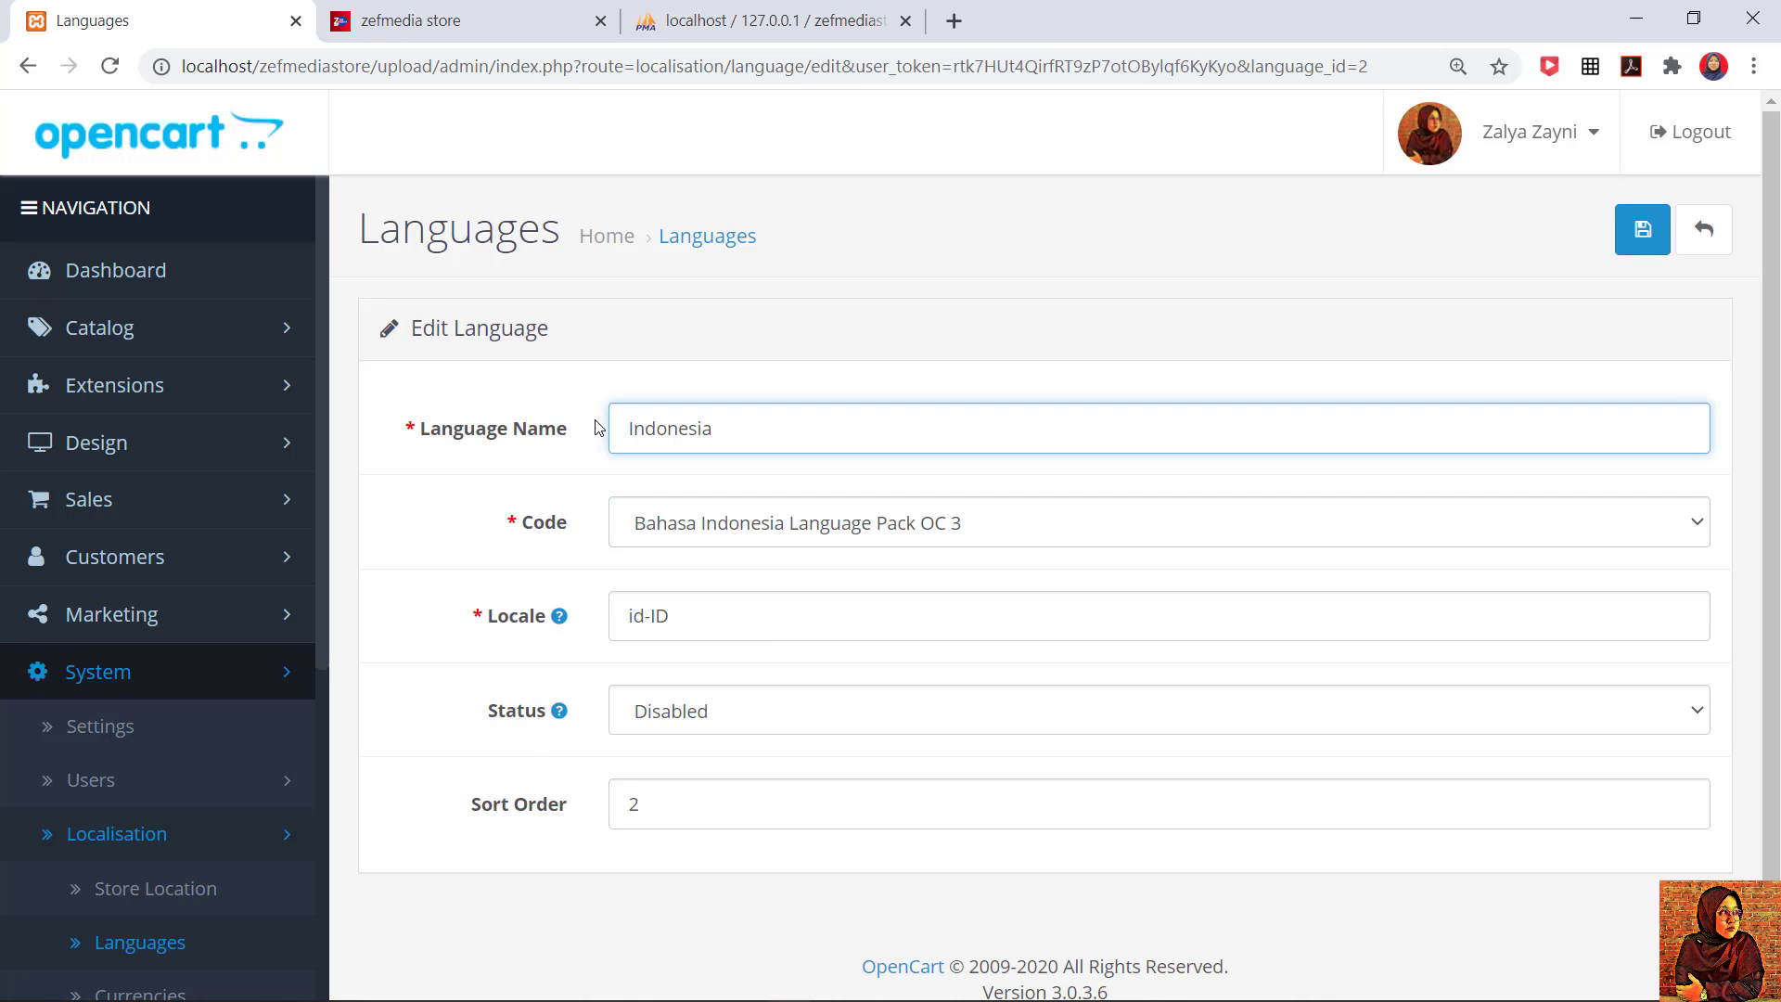
Step: Switch to the storefront, change its language to English and check which languages it offers
click(467, 20)
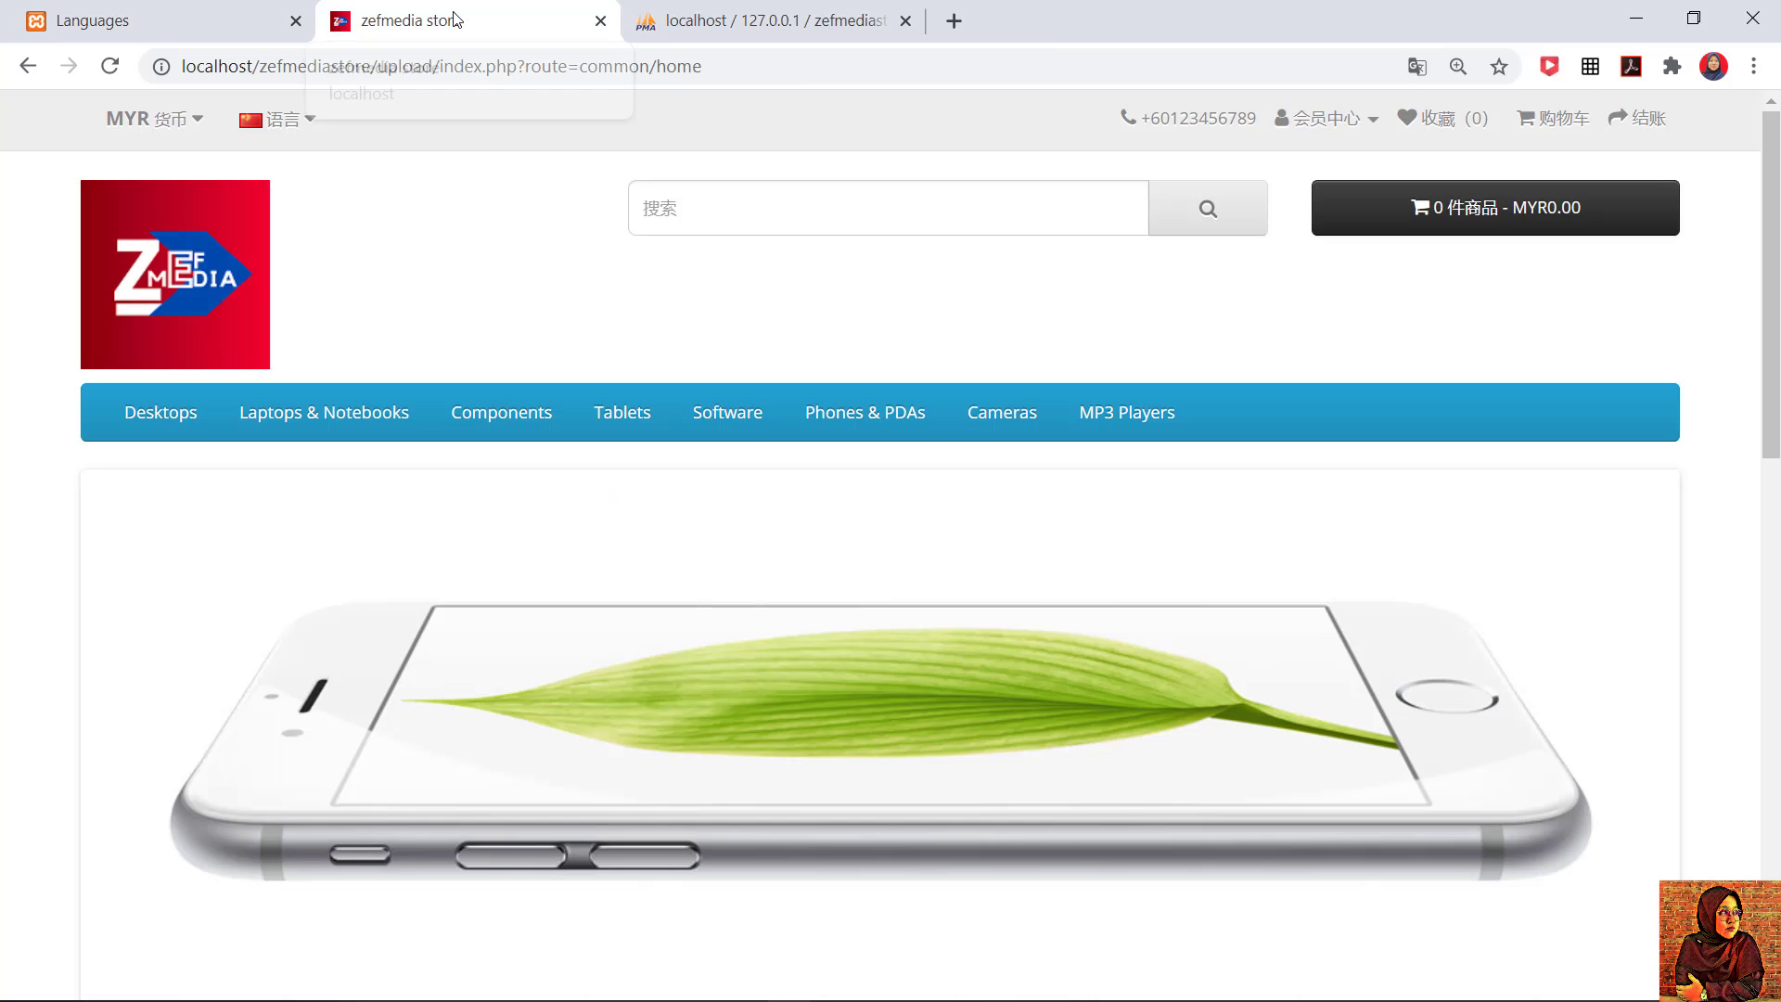
click(290, 121)
click(238, 178)
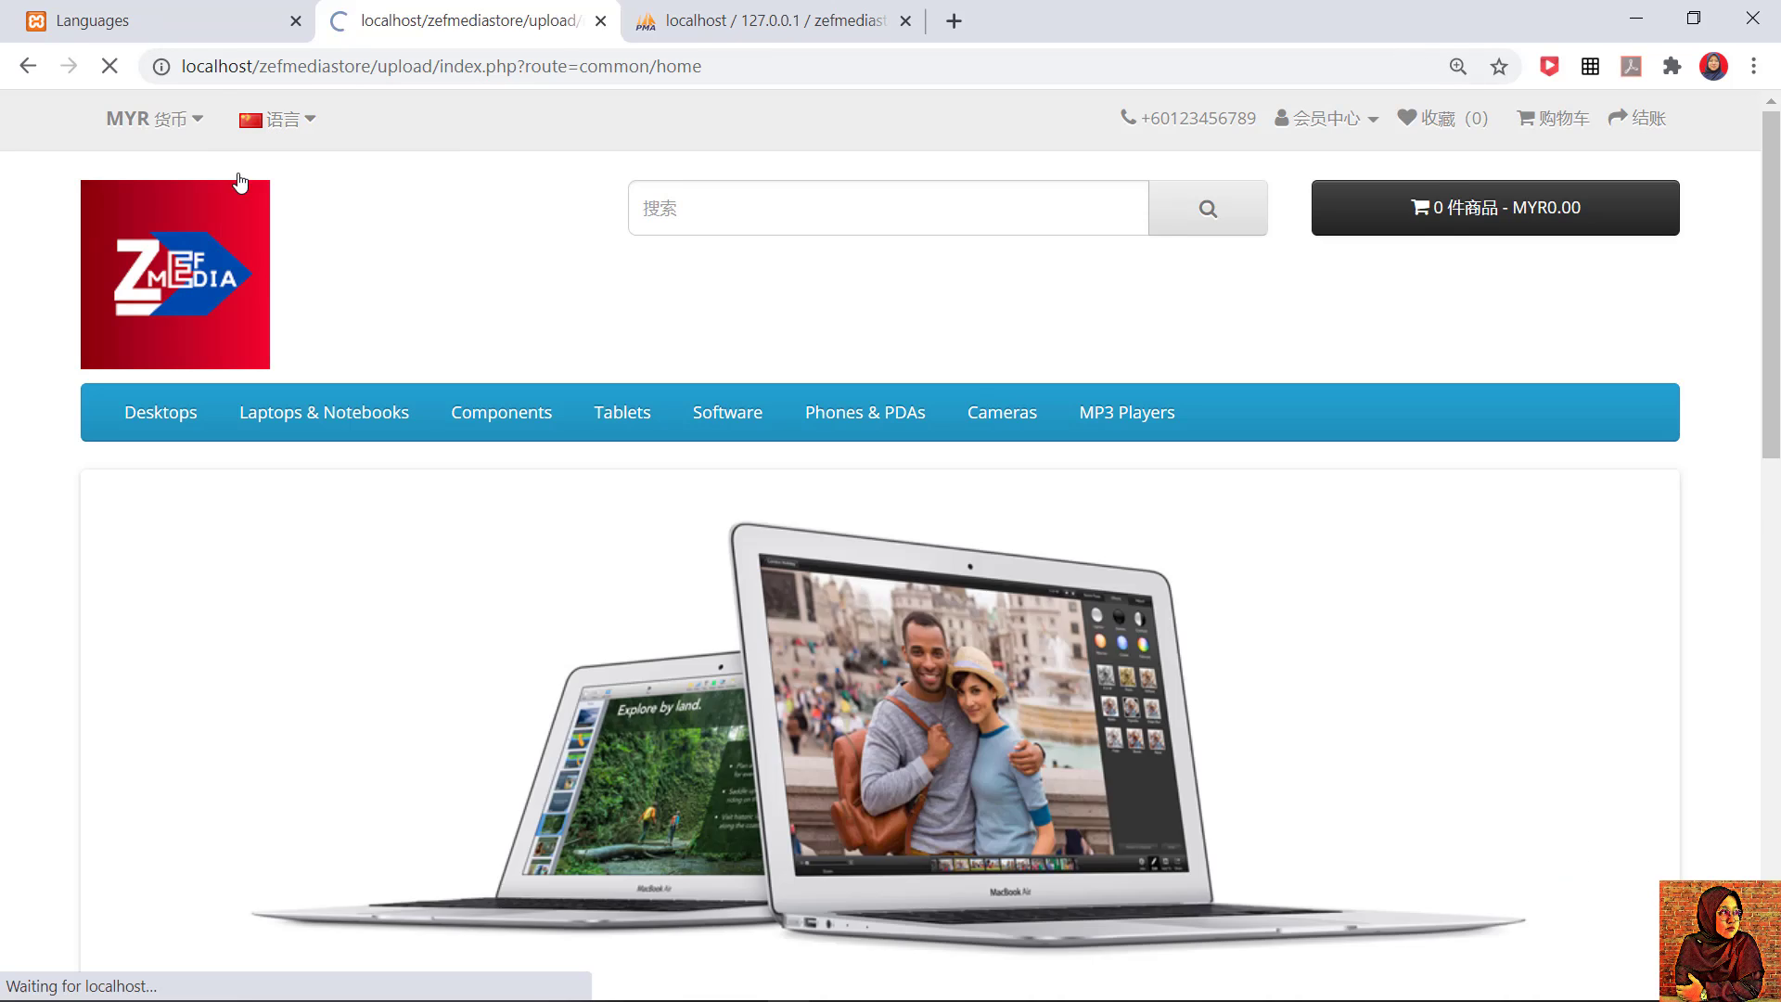
click(306, 119)
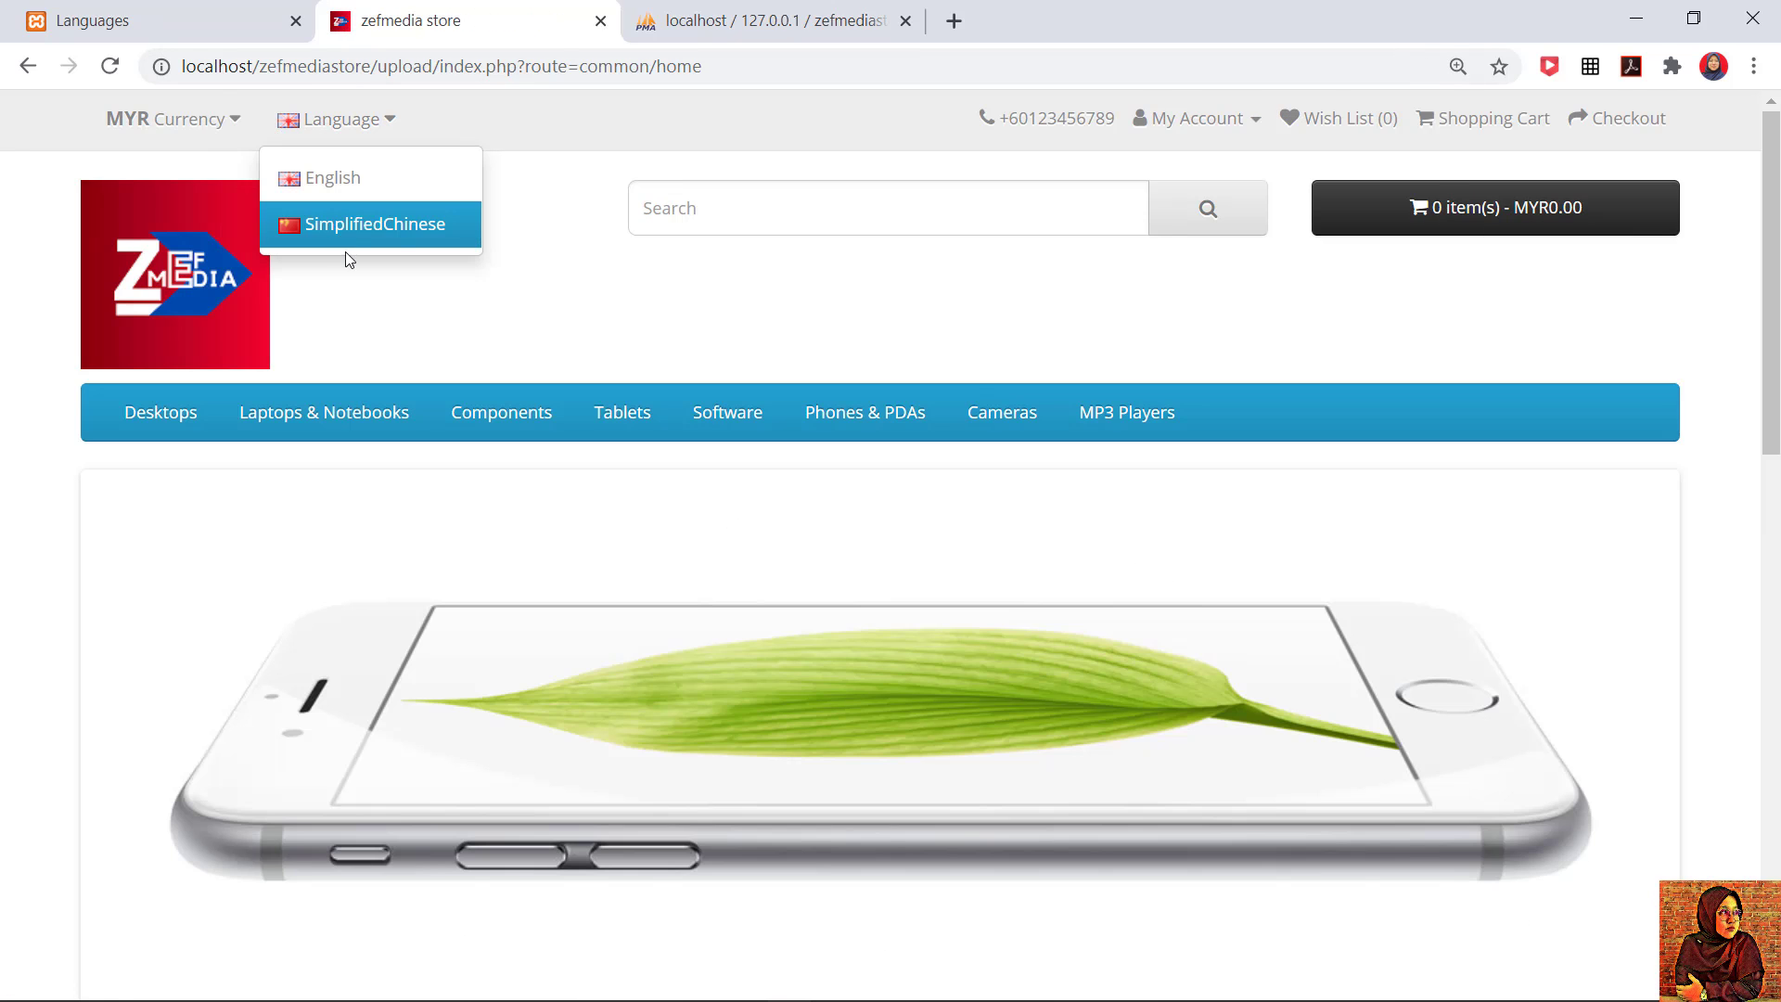
Step: Return to the Indonesia language form in the admin and set its code to id-id
click(169, 17)
drag(726, 426, 631, 426)
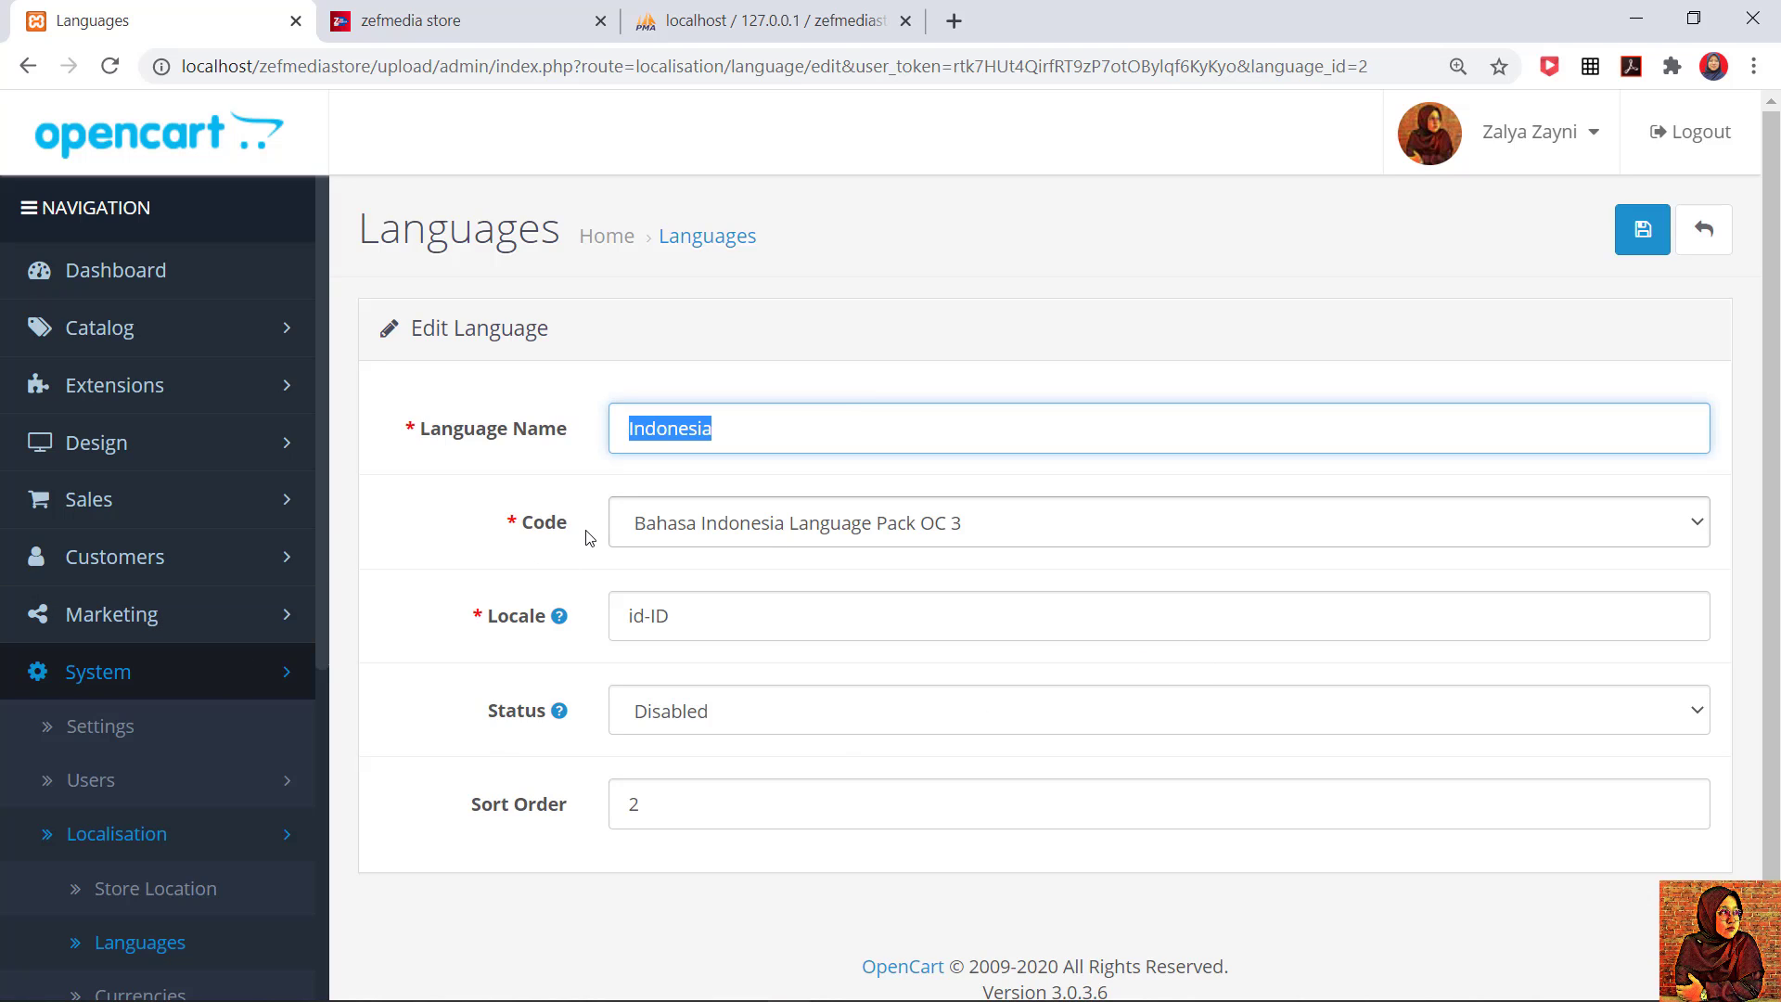
click(991, 531)
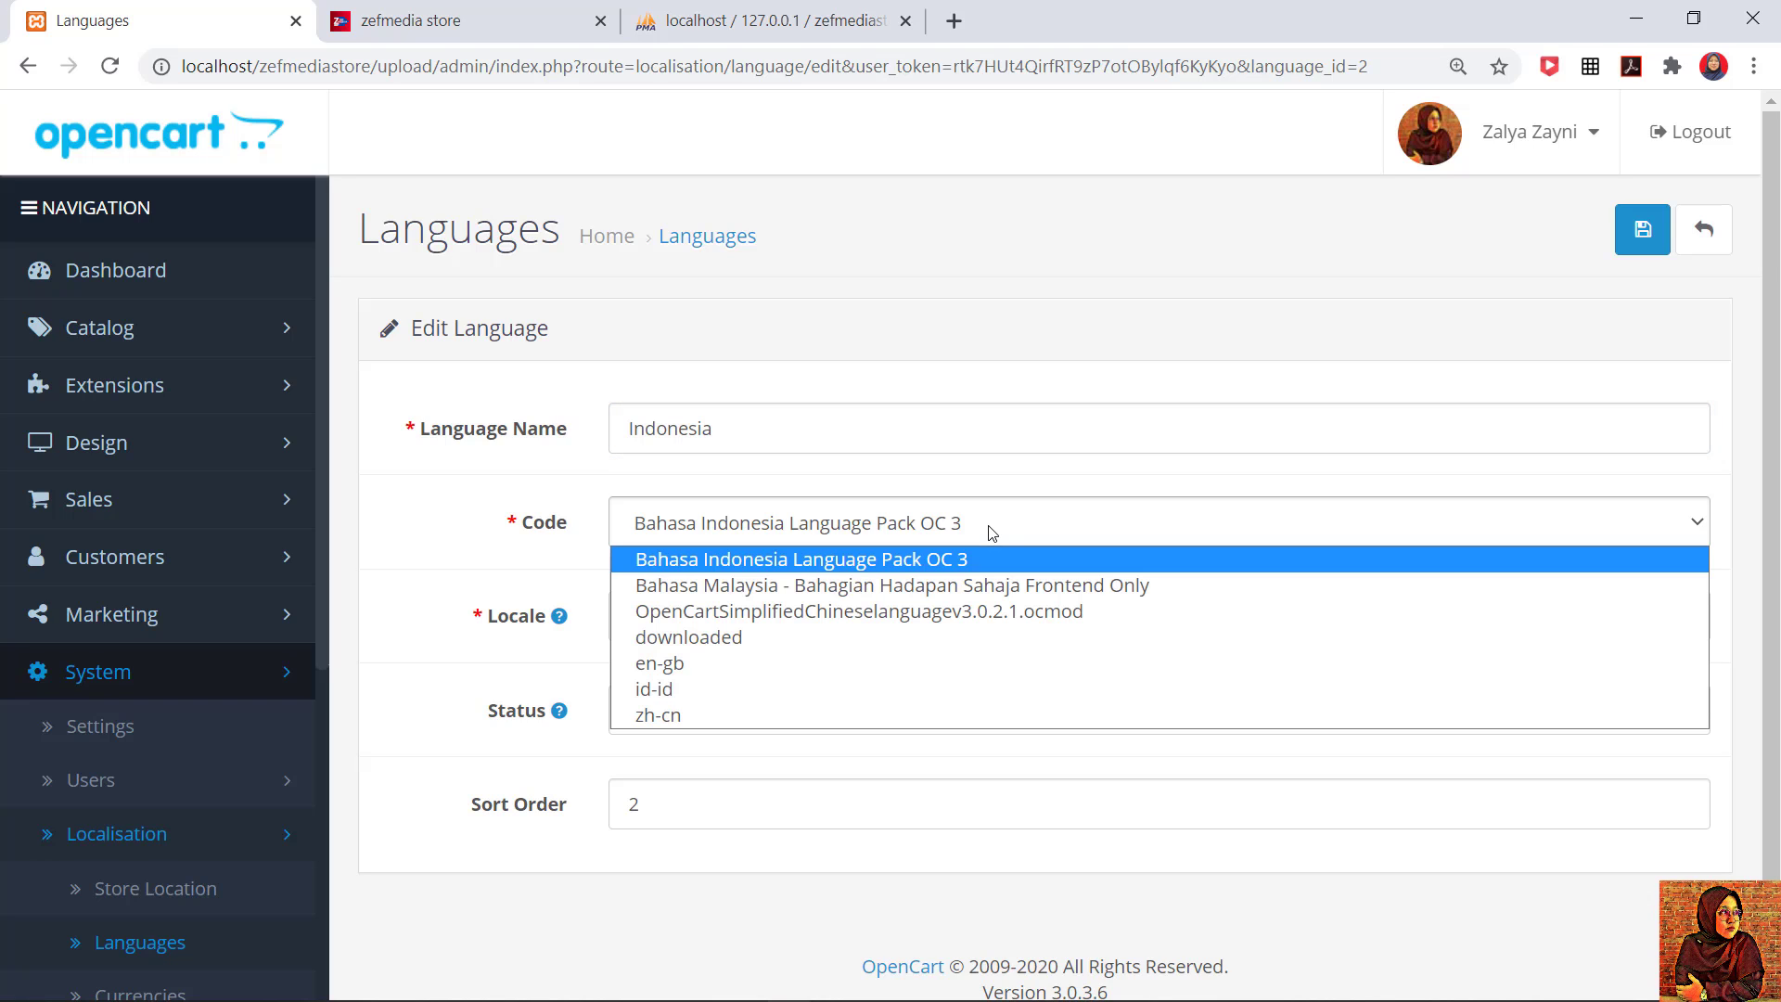
click(679, 691)
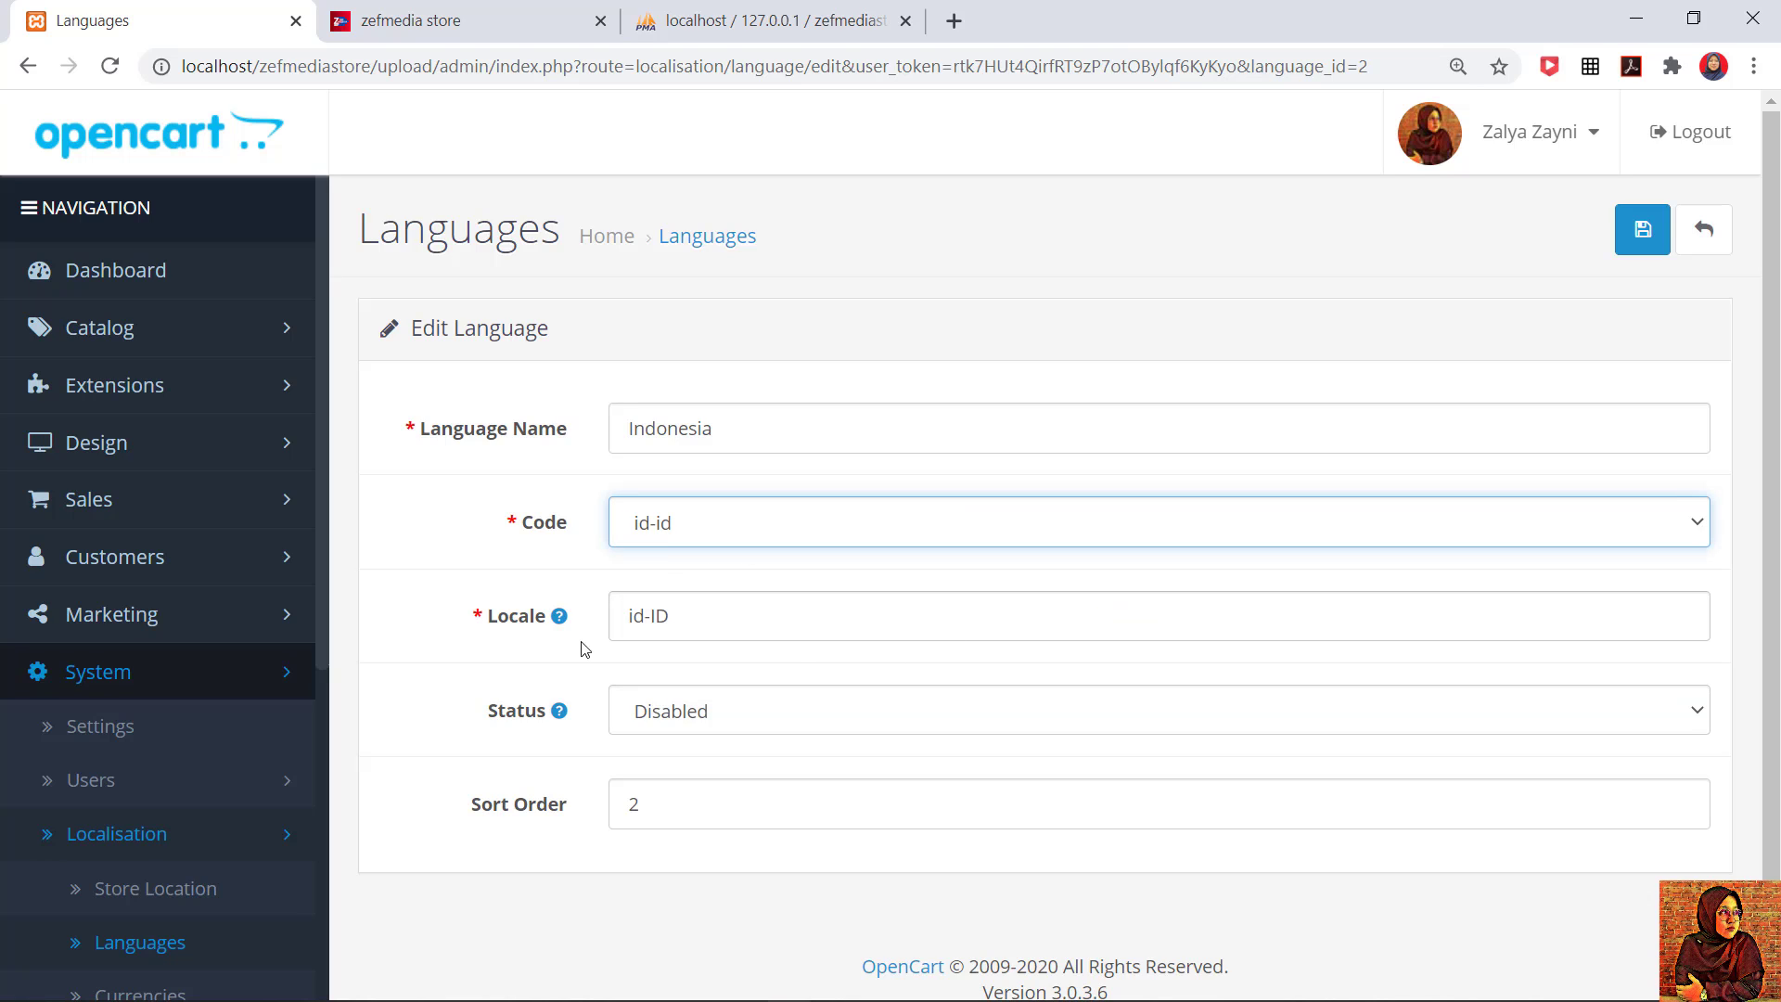
triple_click(766, 614)
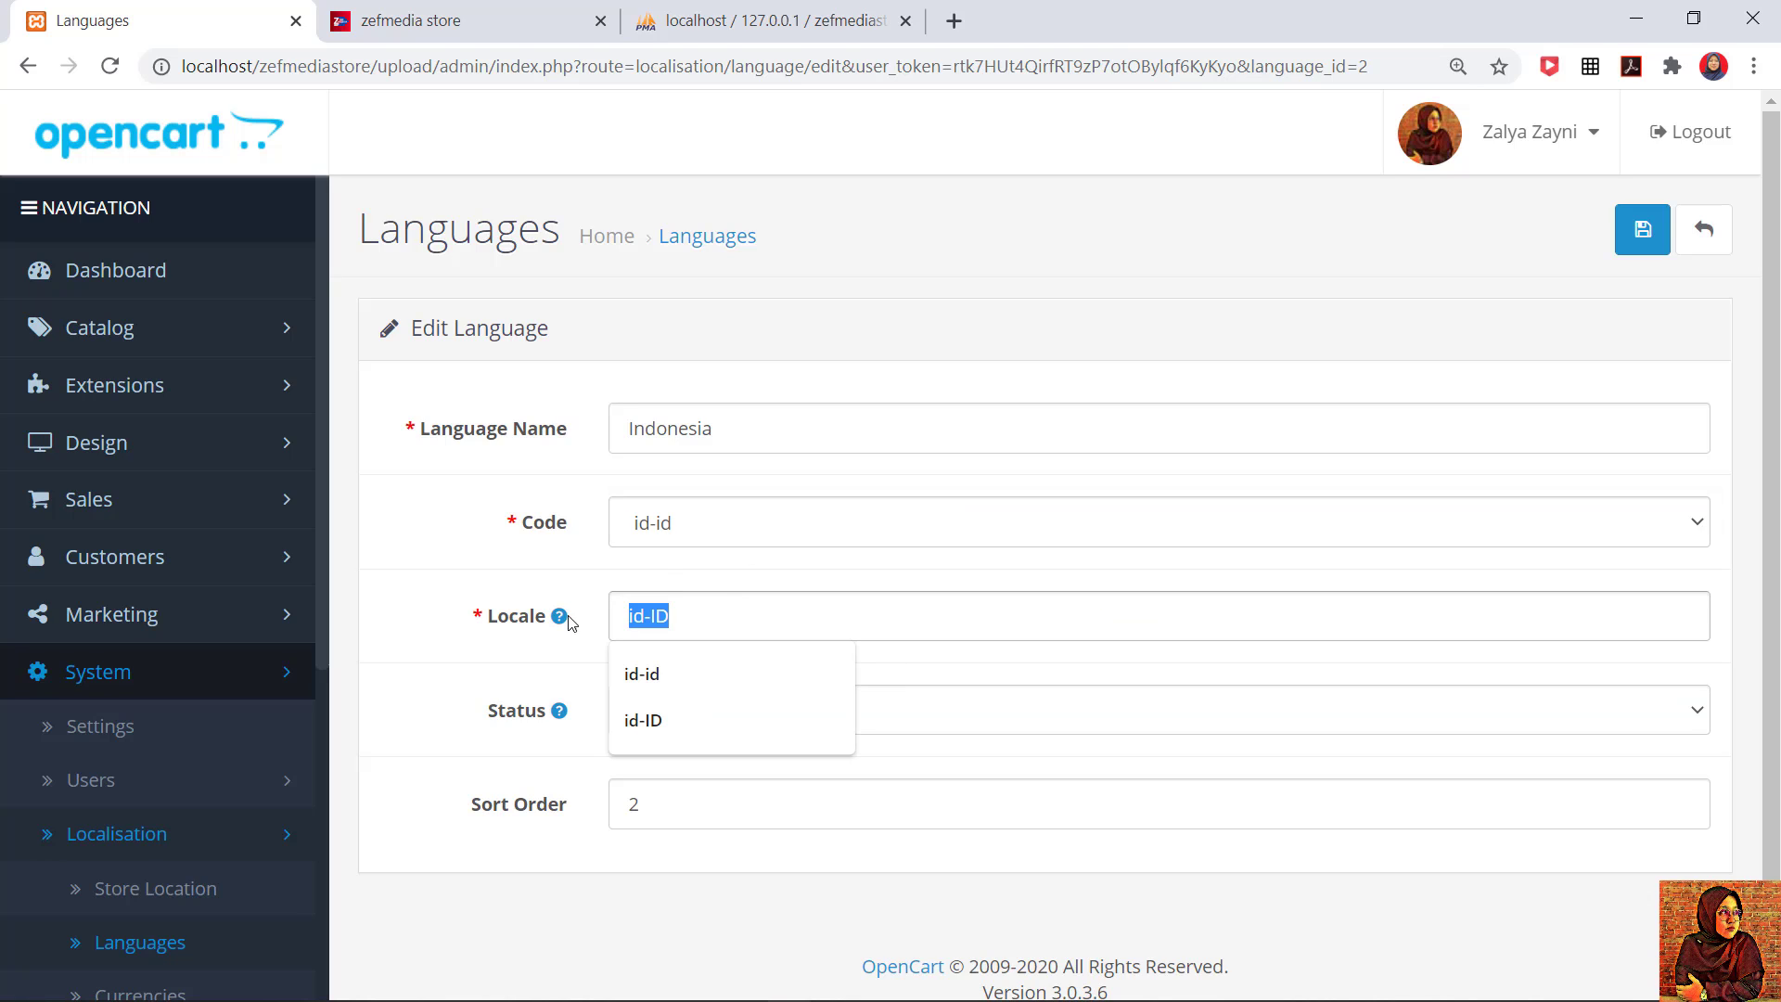
click(406, 605)
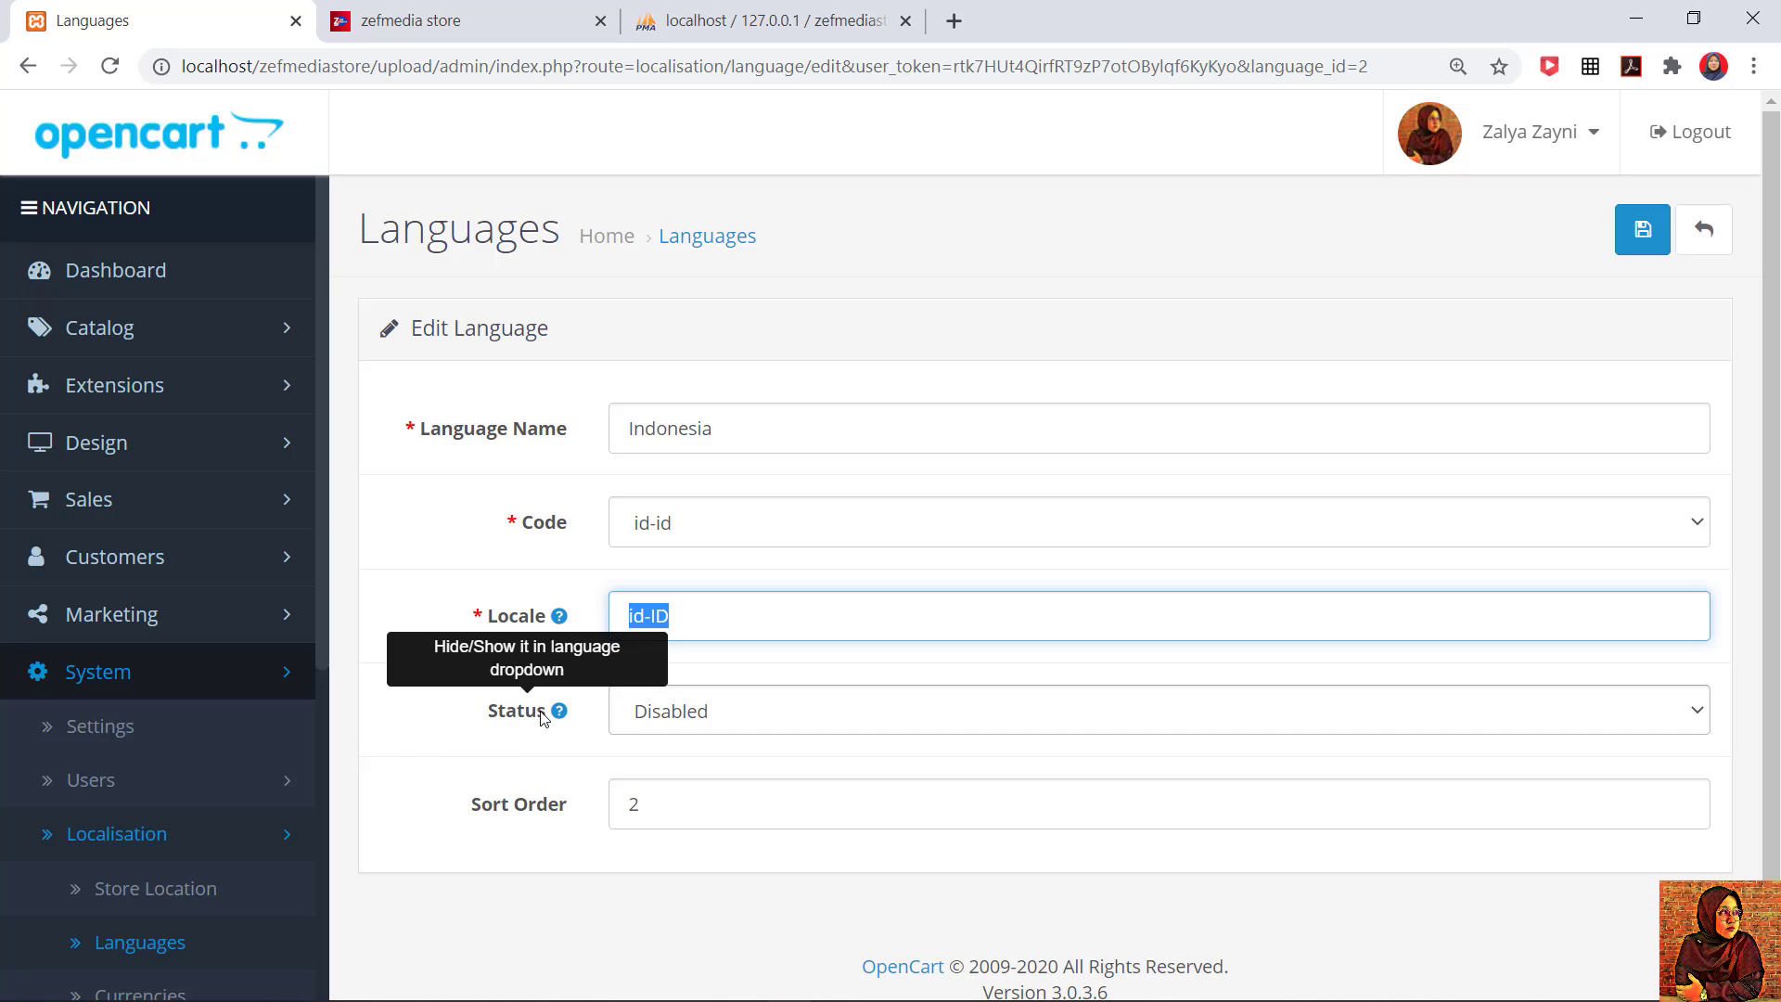
Step: Set the Indonesia language's status to Enabled and its sort order to 3, and save it
click(676, 711)
click(695, 748)
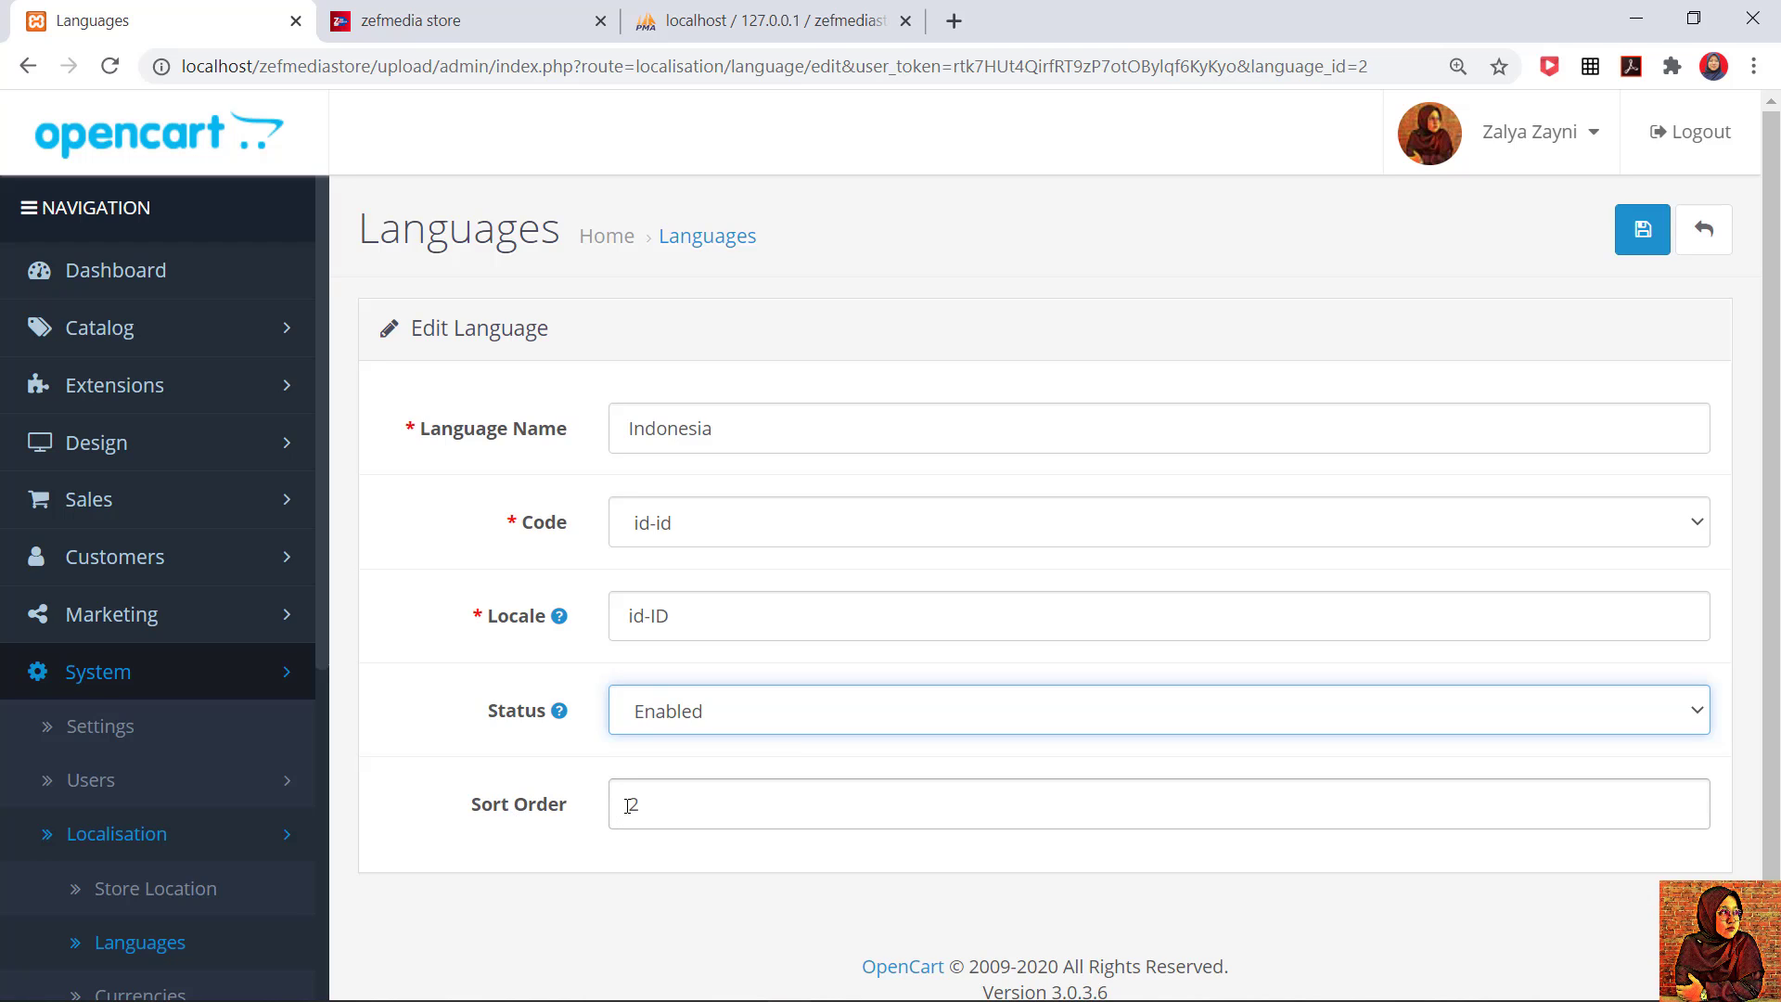
drag(630, 805, 646, 807)
text(3)
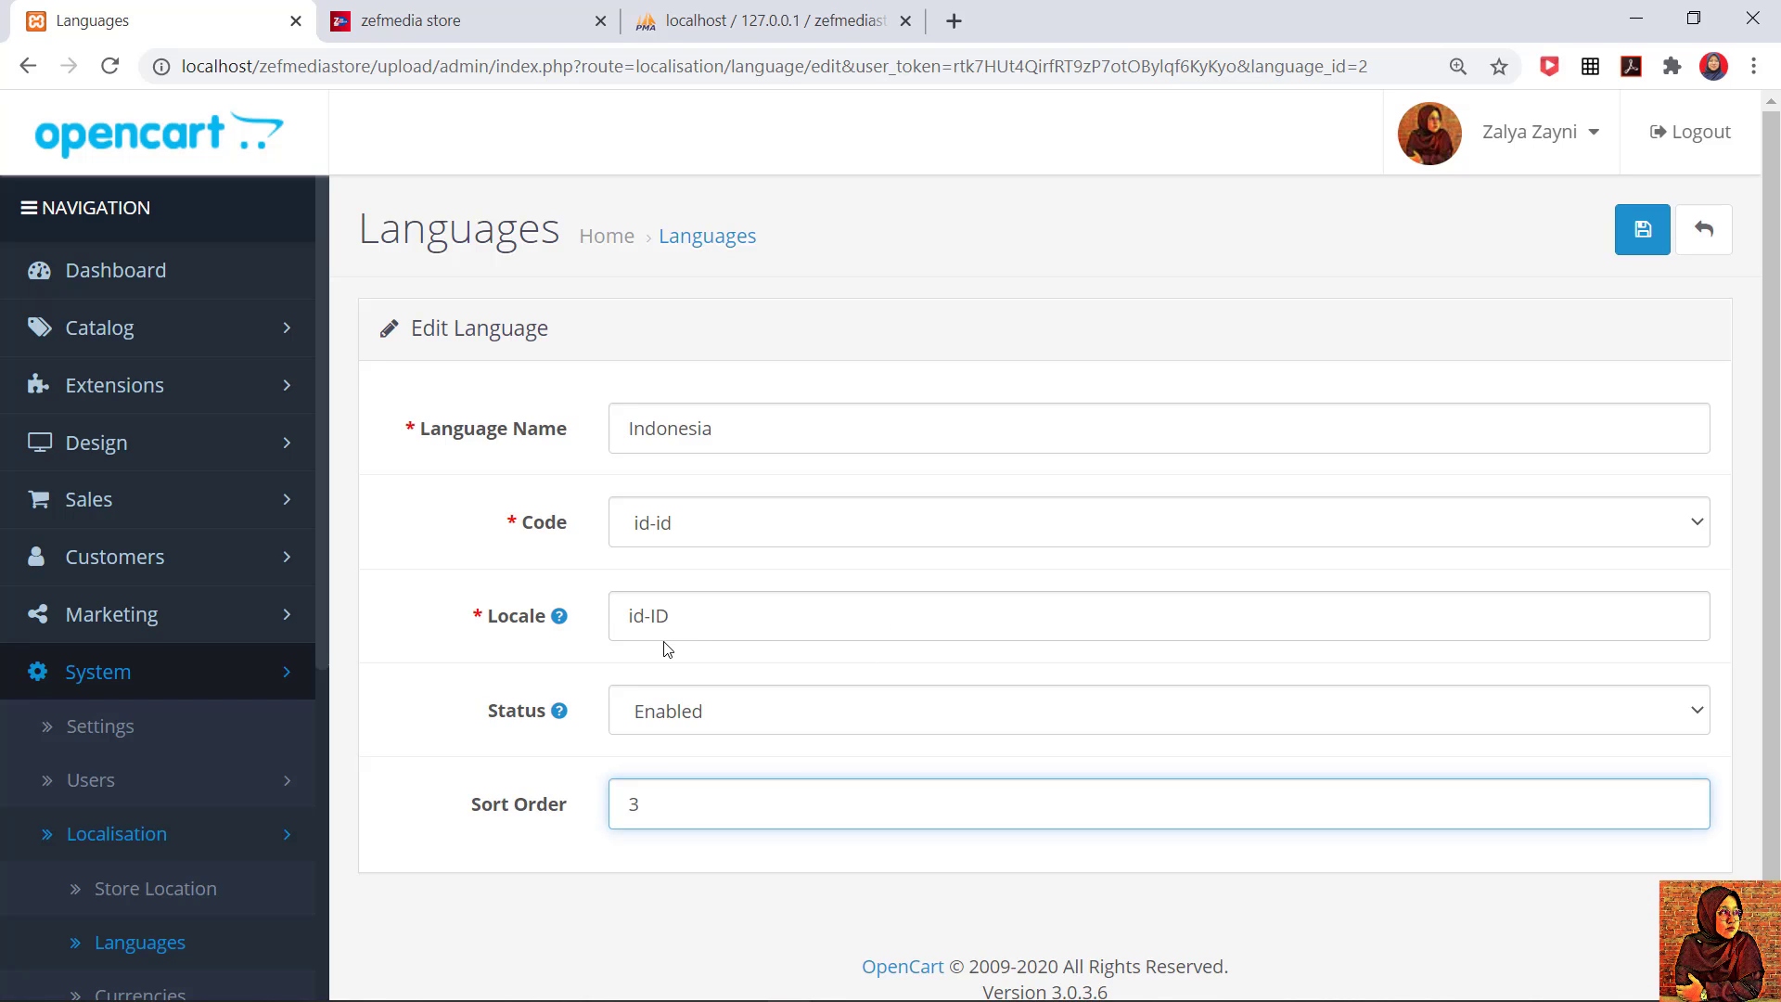
click(1644, 231)
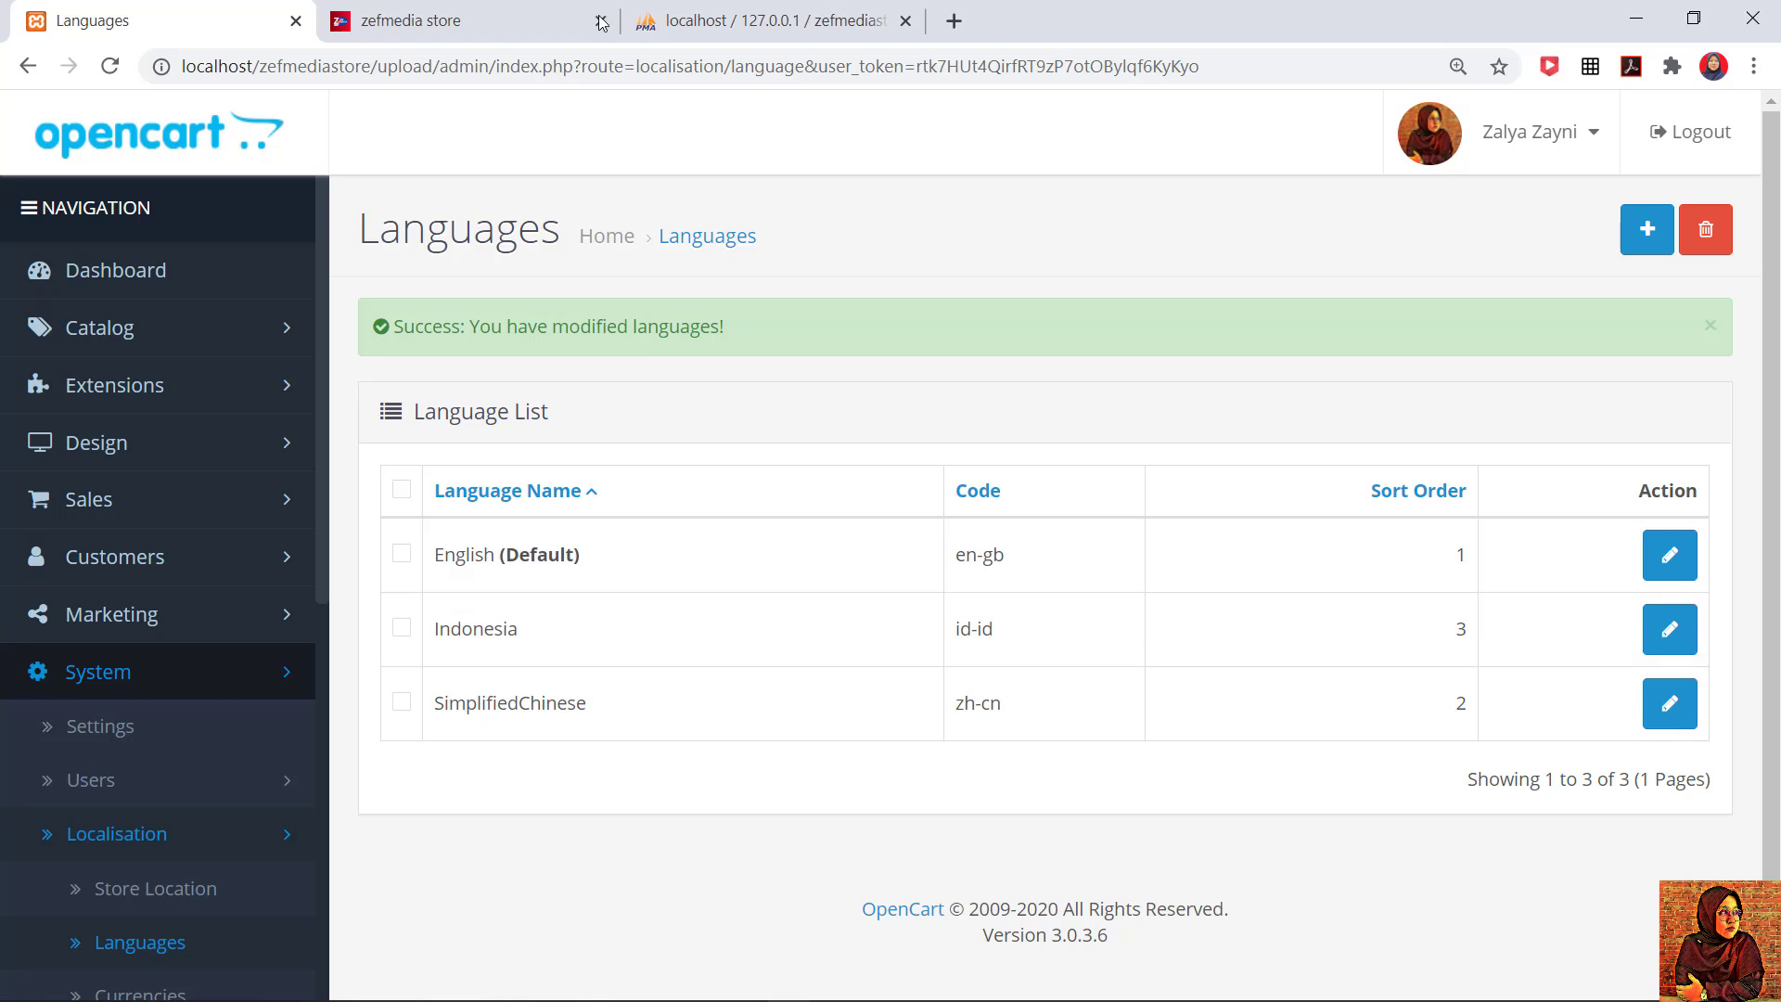
Step: Reload the storefront and switch its language to Indonesia
click(415, 21)
click(109, 65)
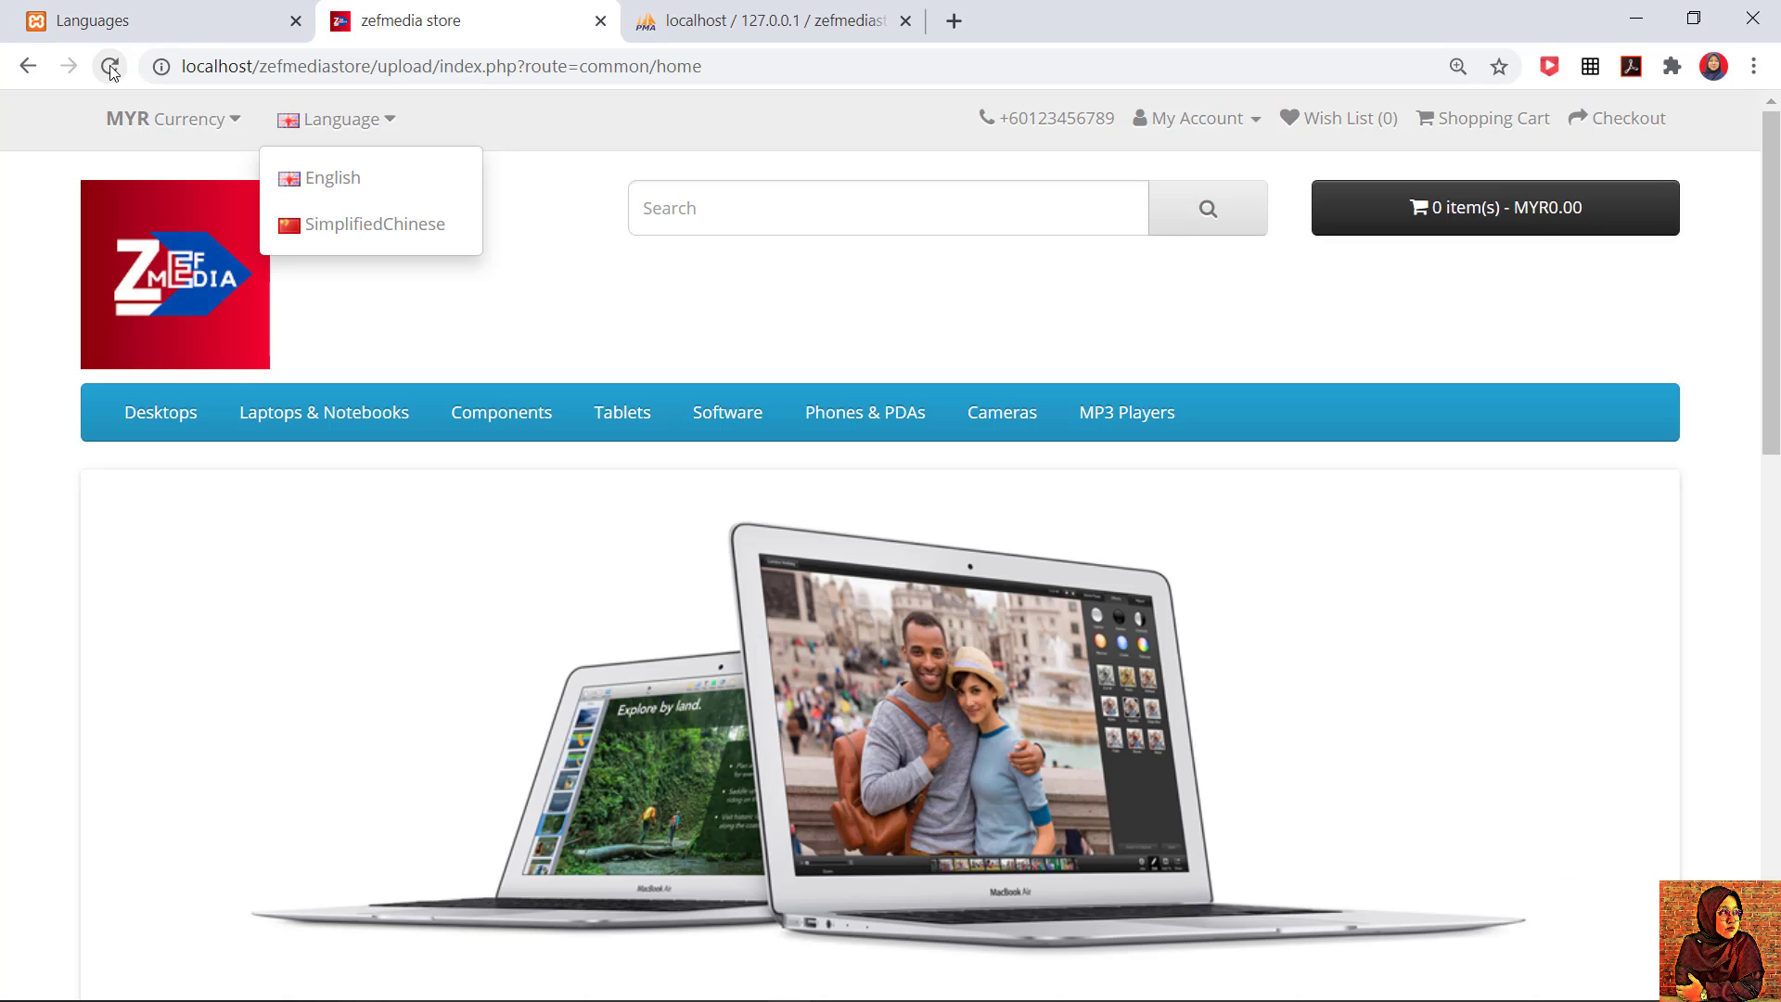
click(341, 138)
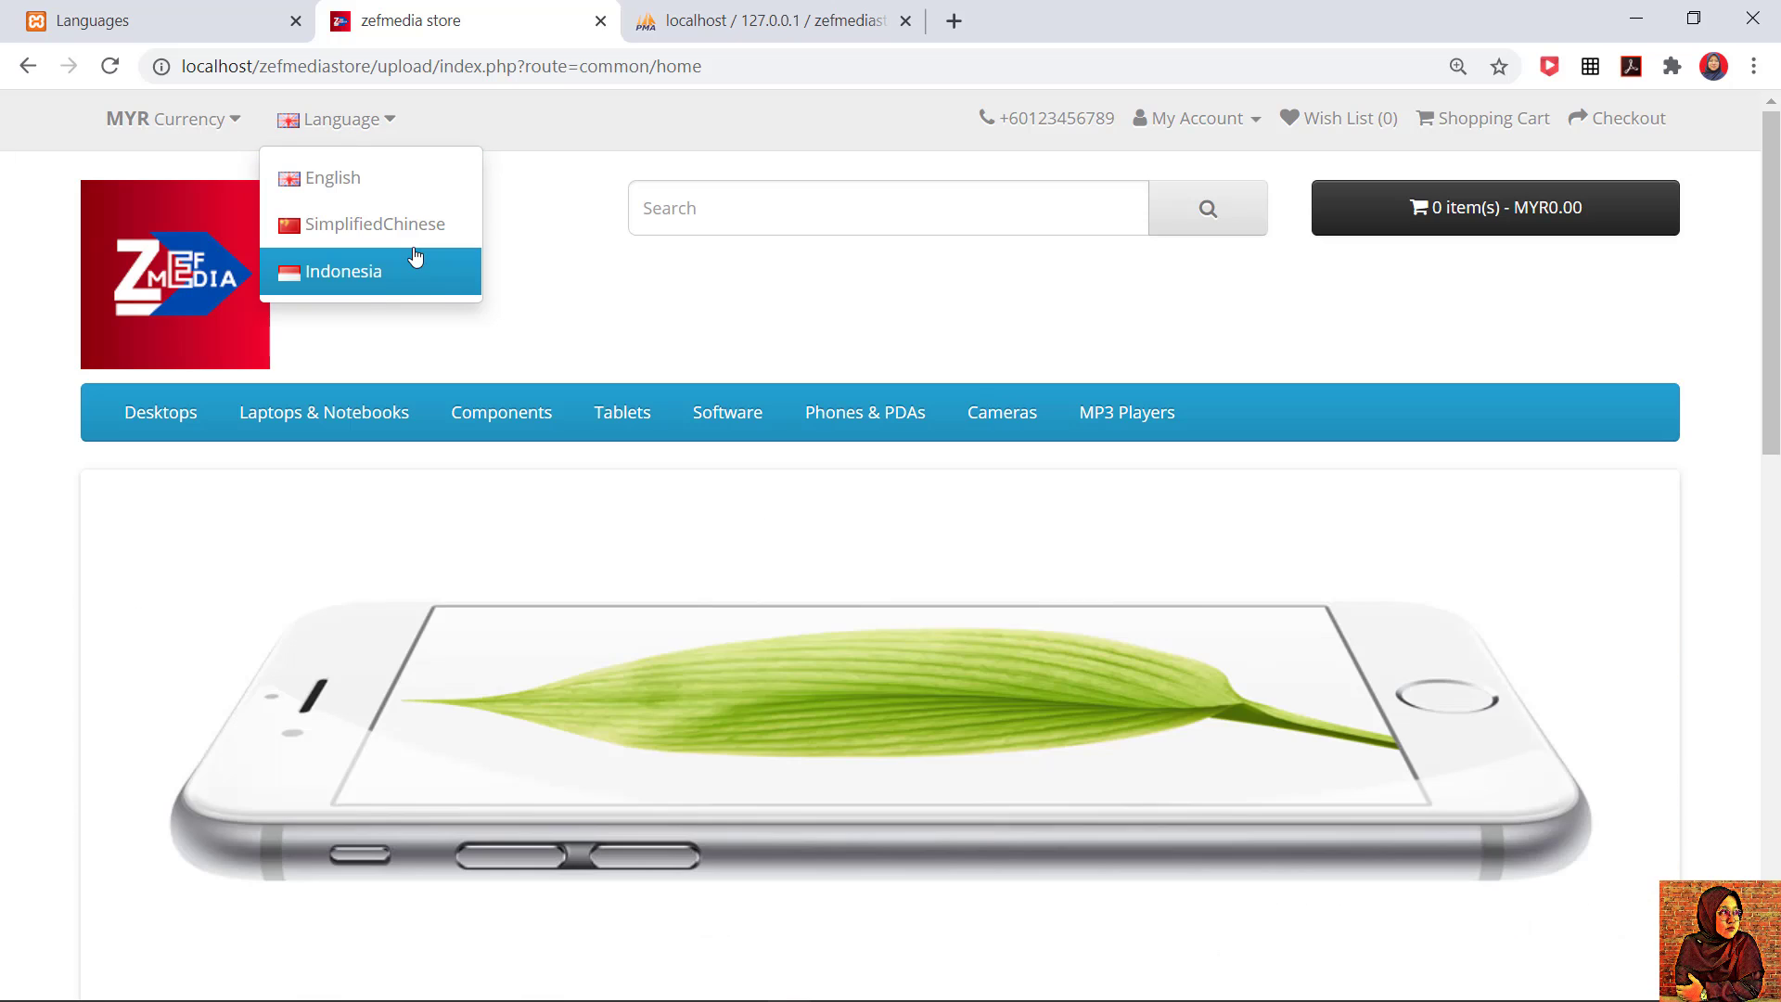
click(337, 277)
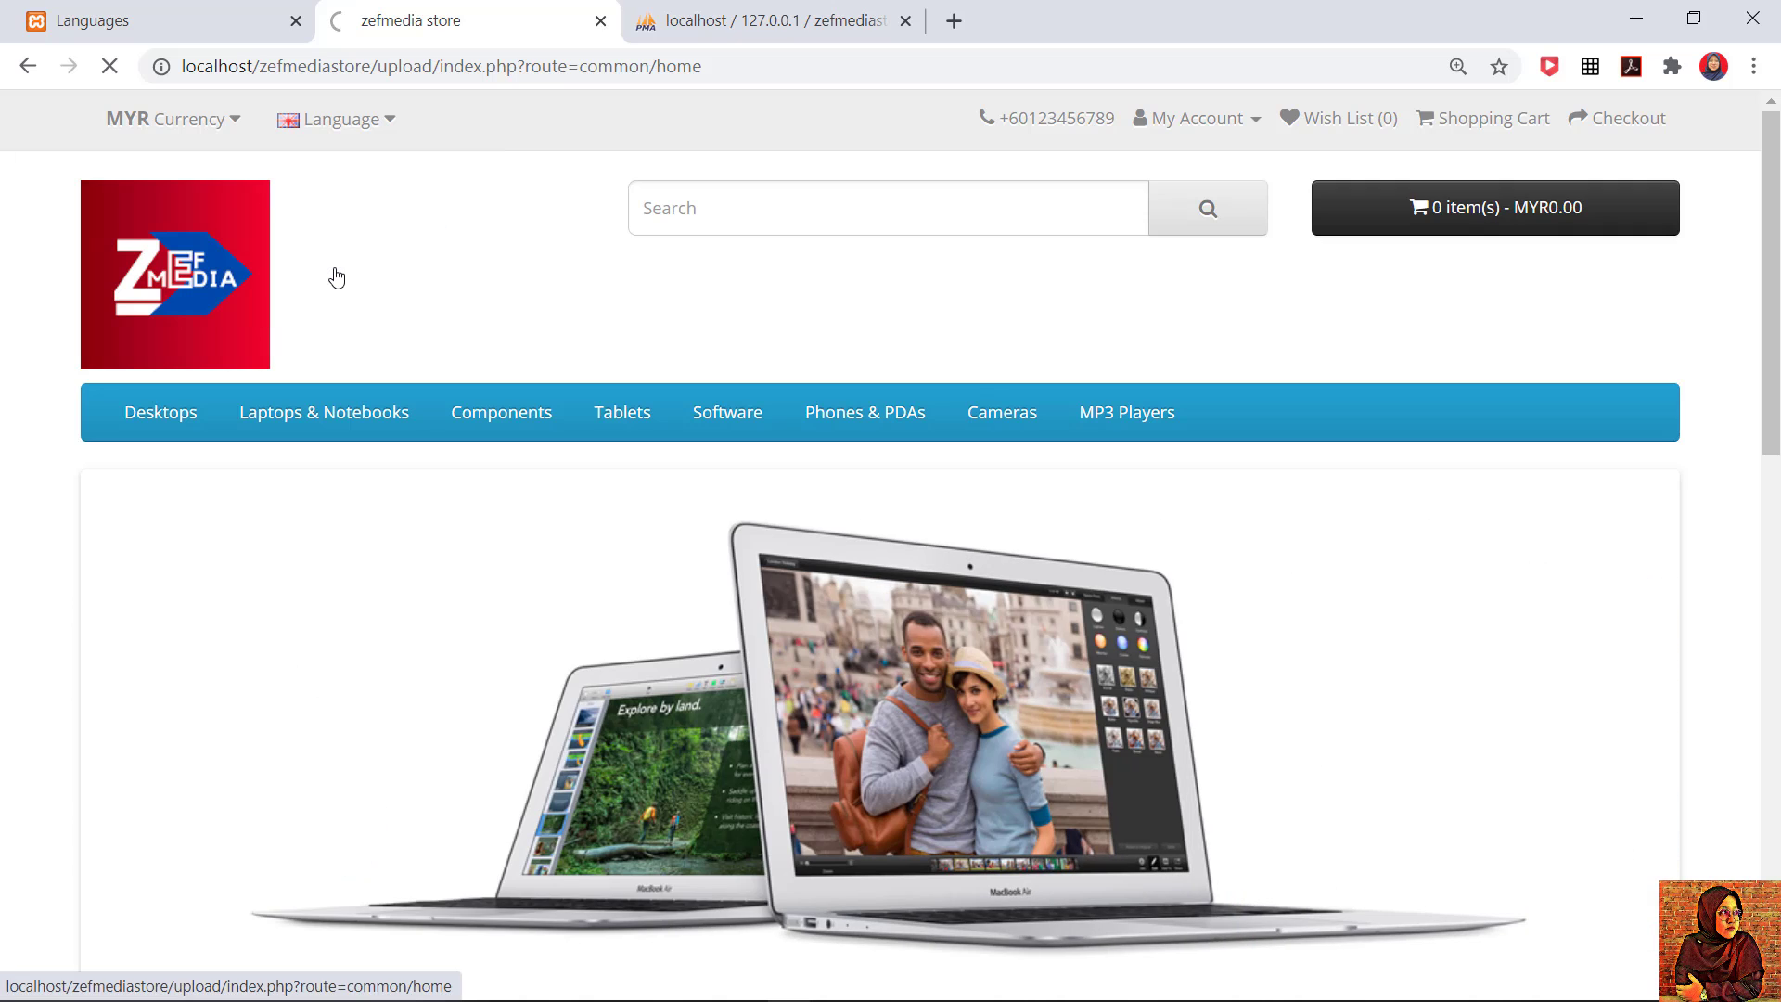
Step: Examine the Indonesian translation of the storefront's header, product listings and footer links
drag(934, 109, 1284, 118)
scroll(417, 616, down, 15)
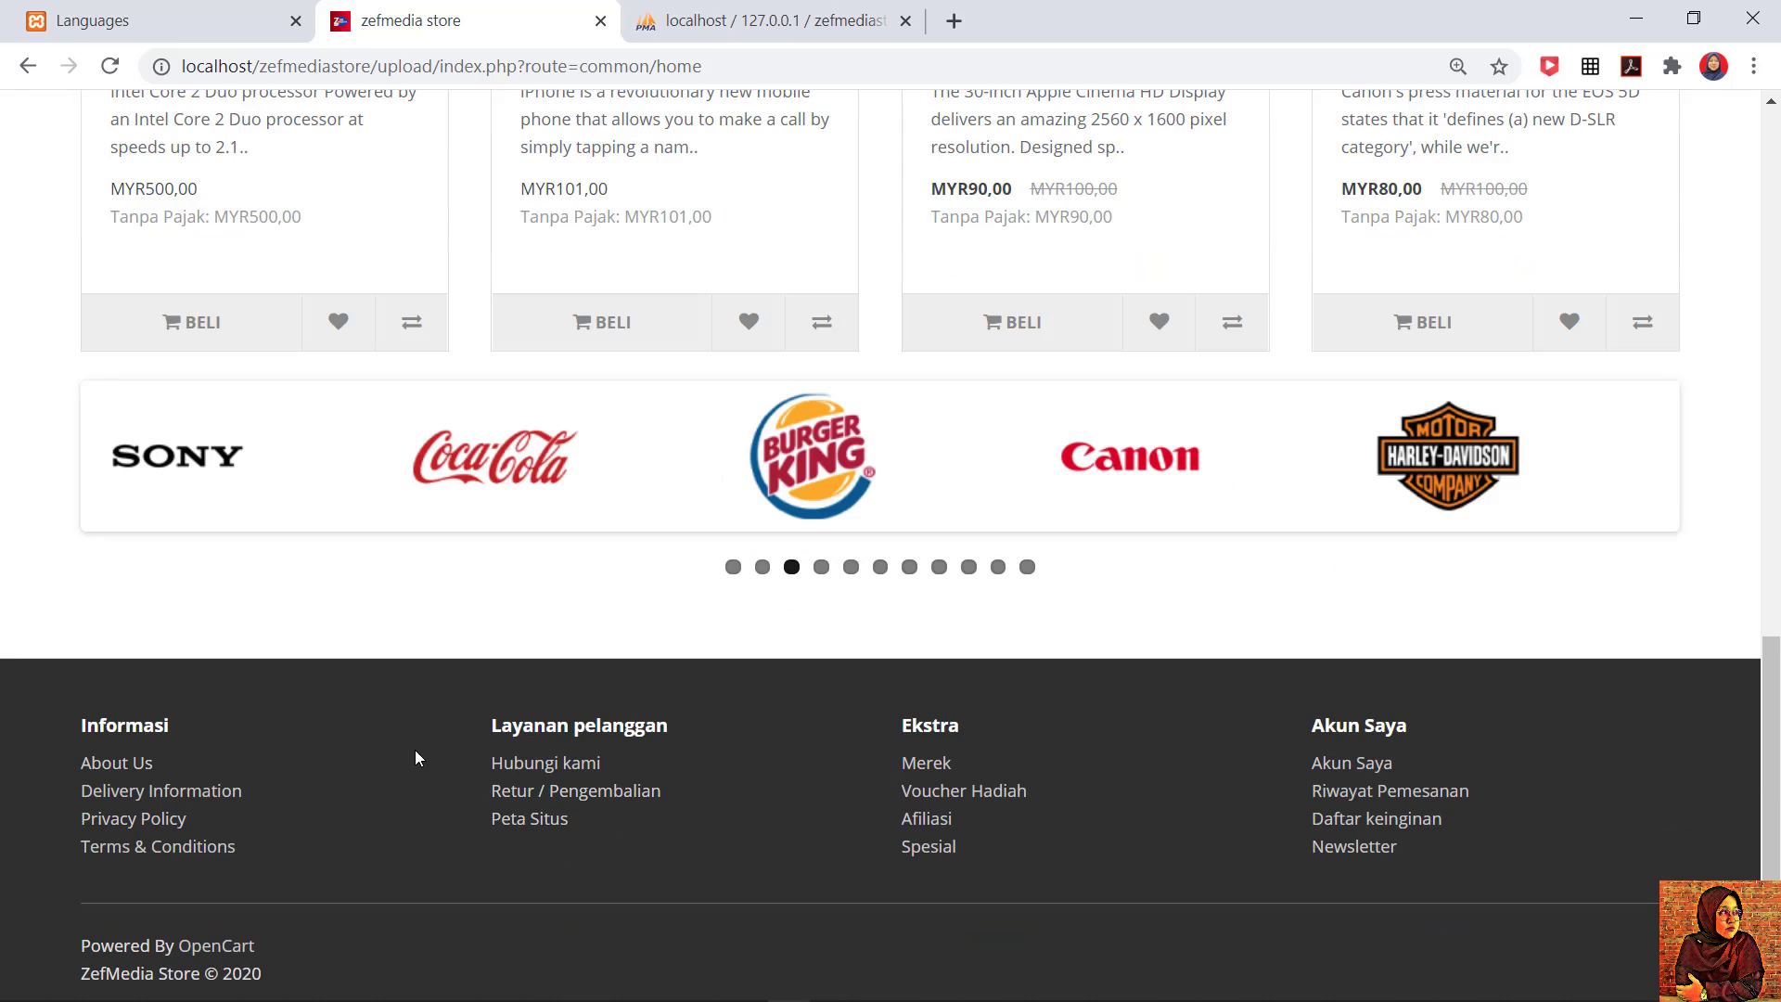
drag(415, 749, 1461, 846)
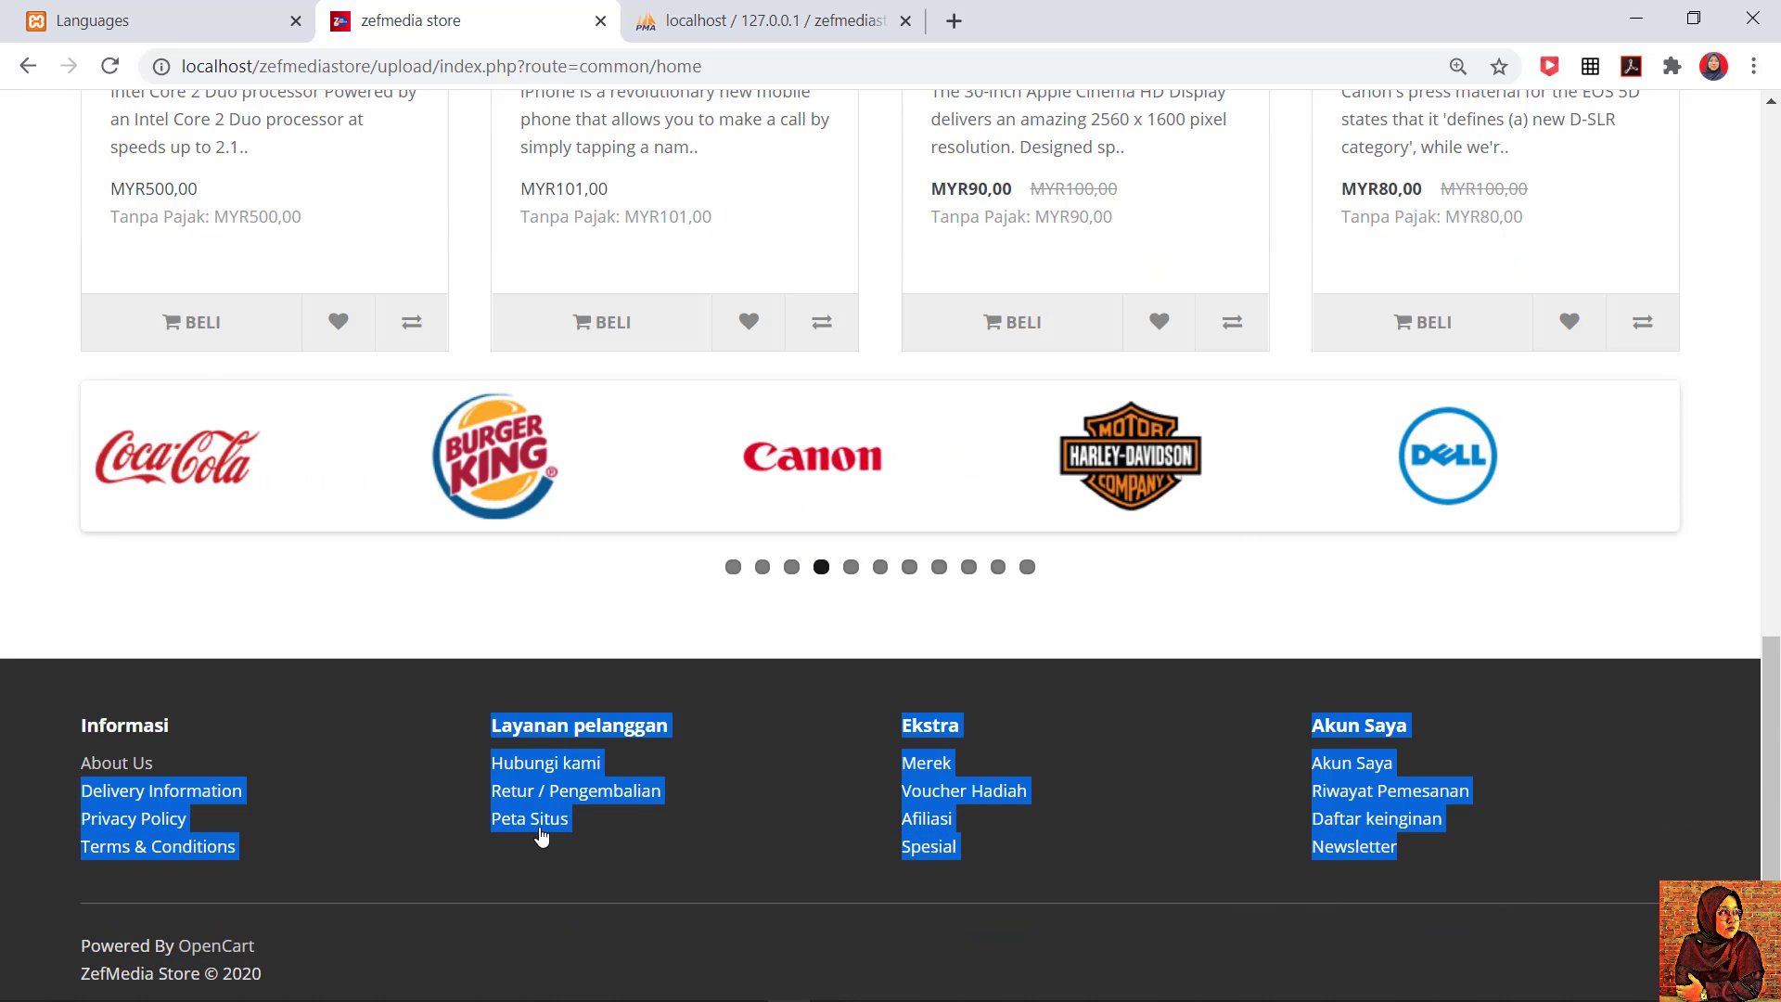
scroll(464, 742, up, 15)
Step: Open the admin's Currencies list and compare it with the currency and language choices offered on the storefront
click(139, 20)
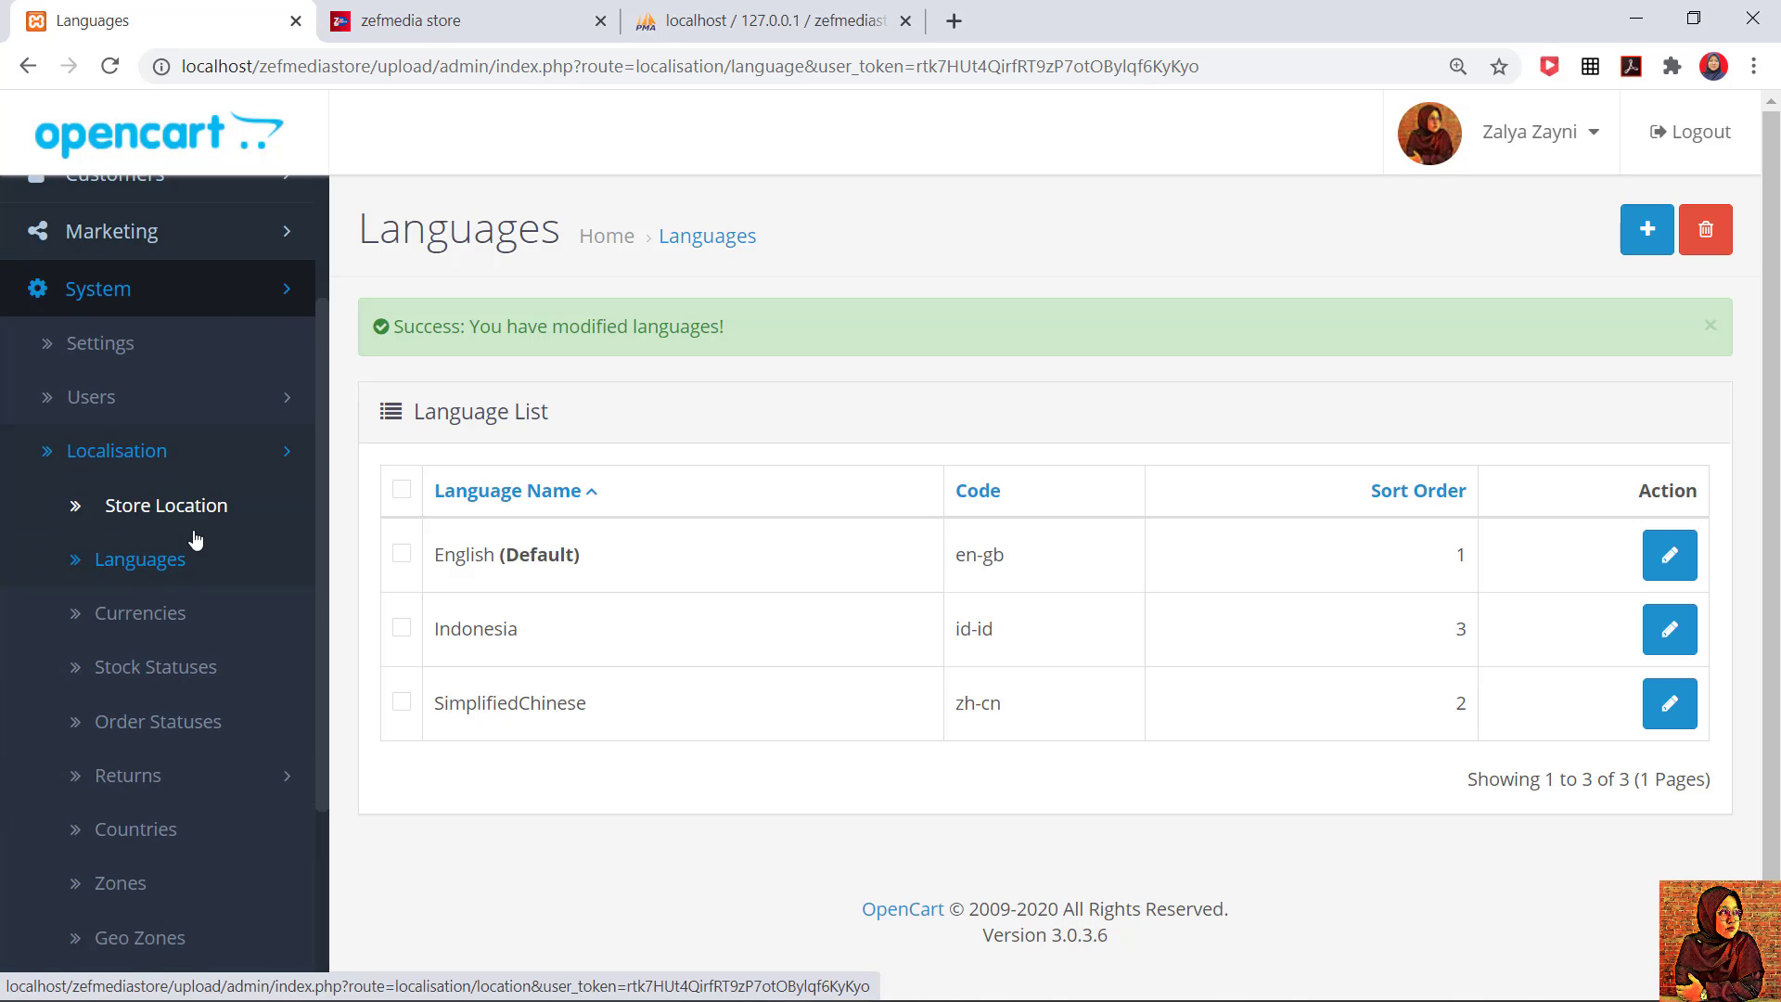
click(175, 603)
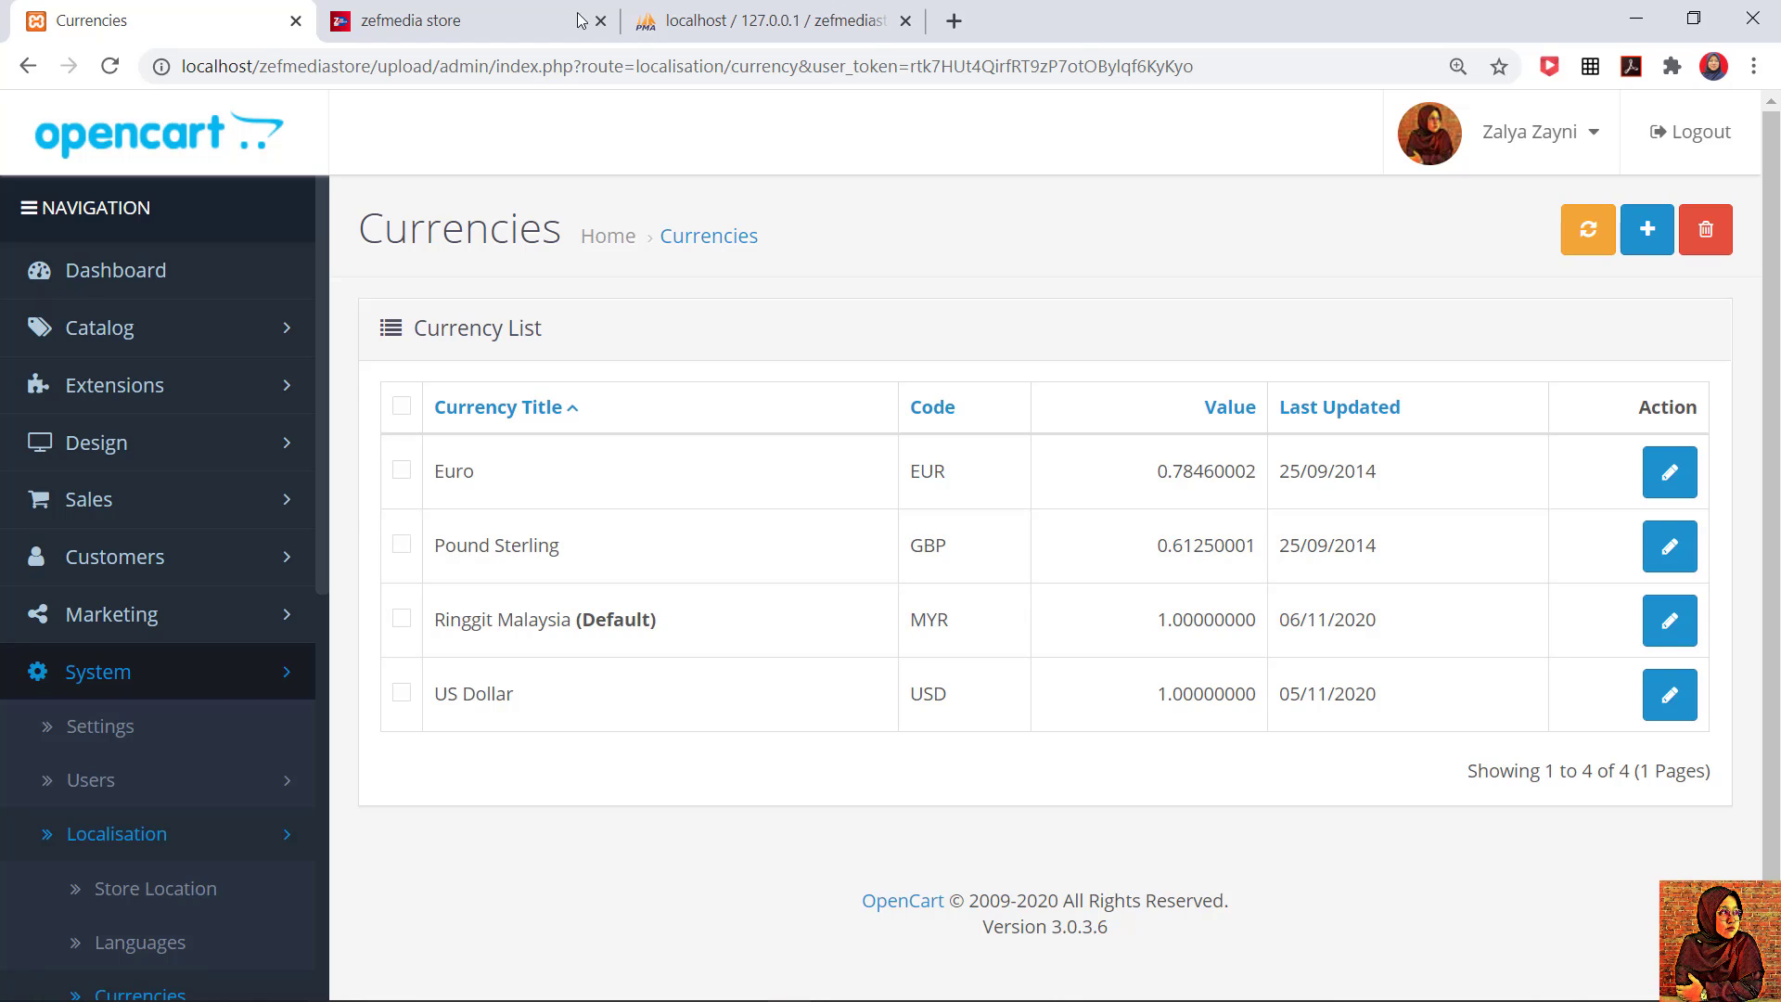
click(448, 19)
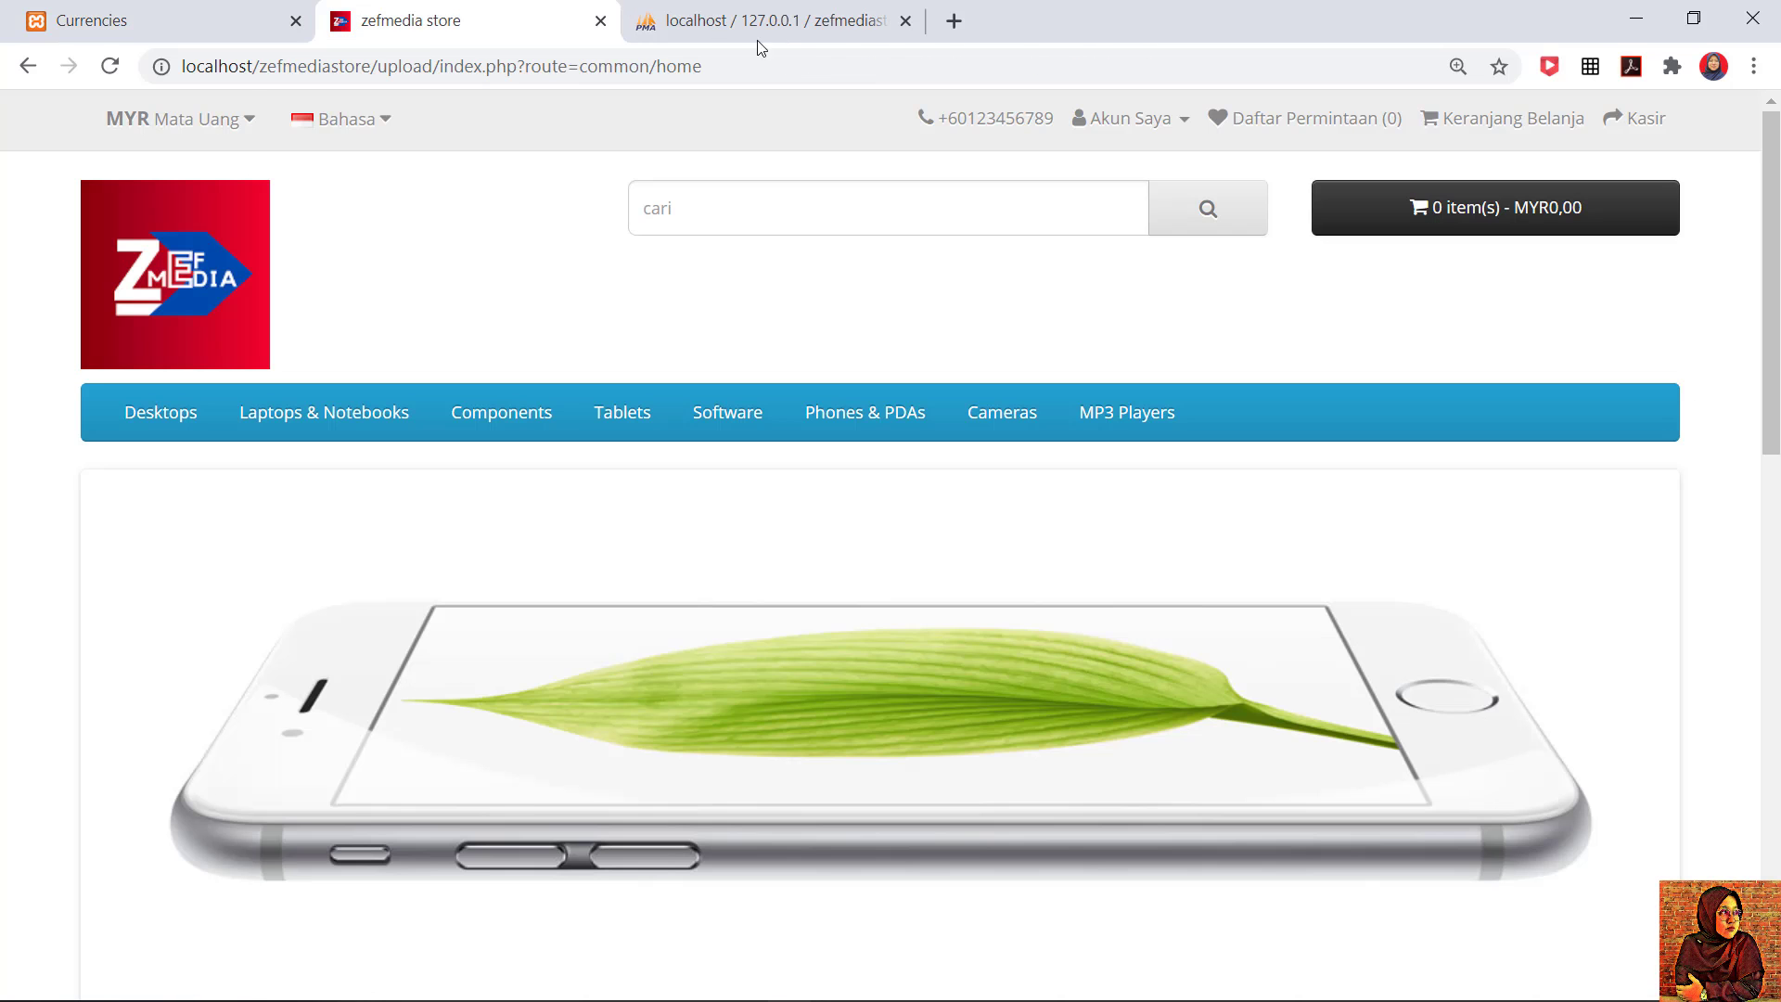
click(247, 120)
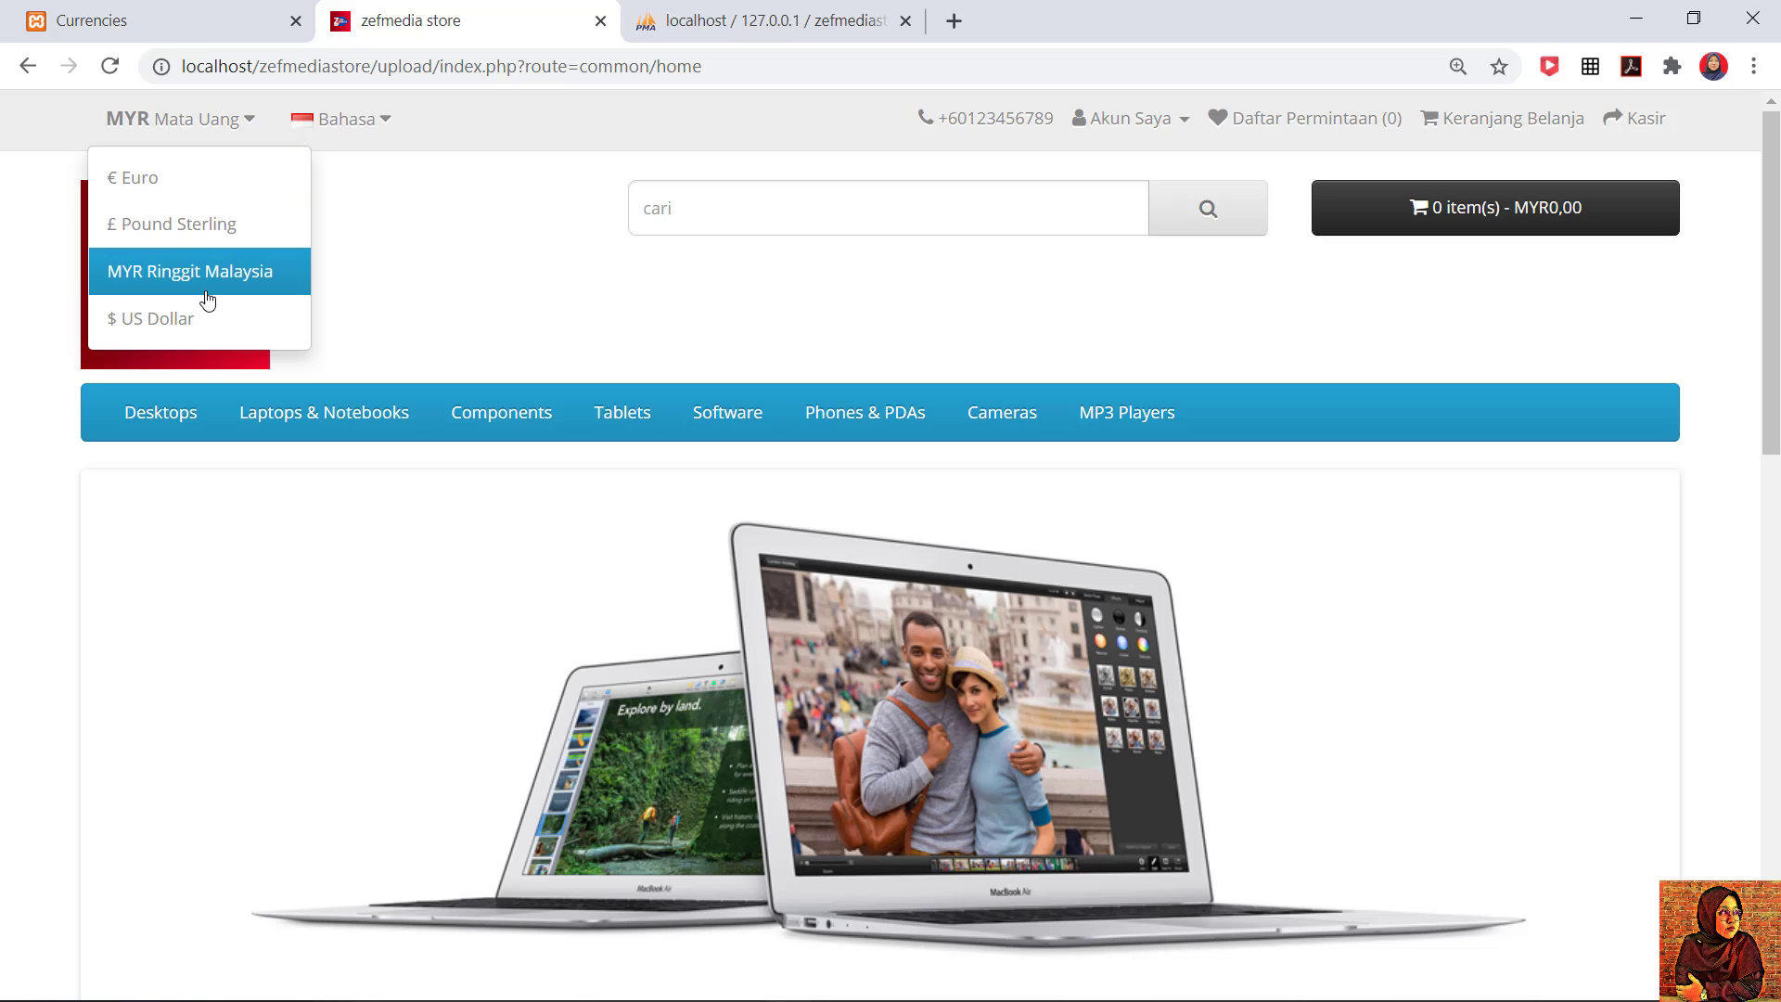
click(385, 120)
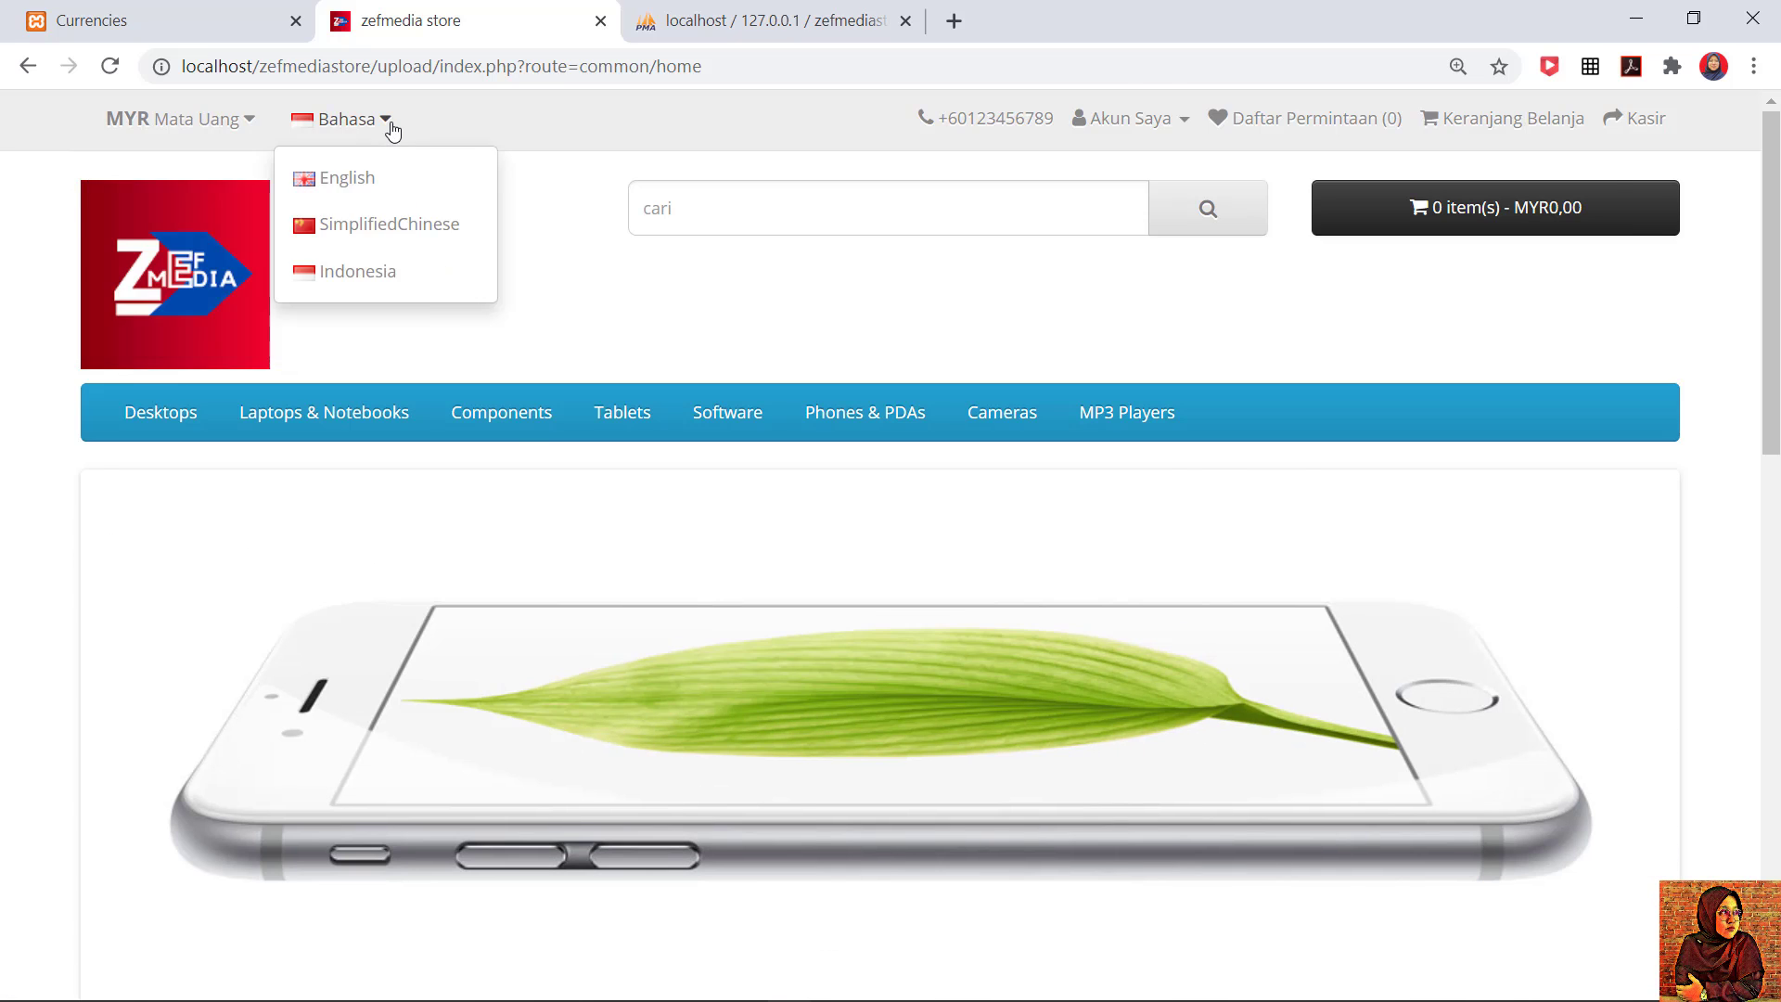
key(ctrl+shift+Tab)
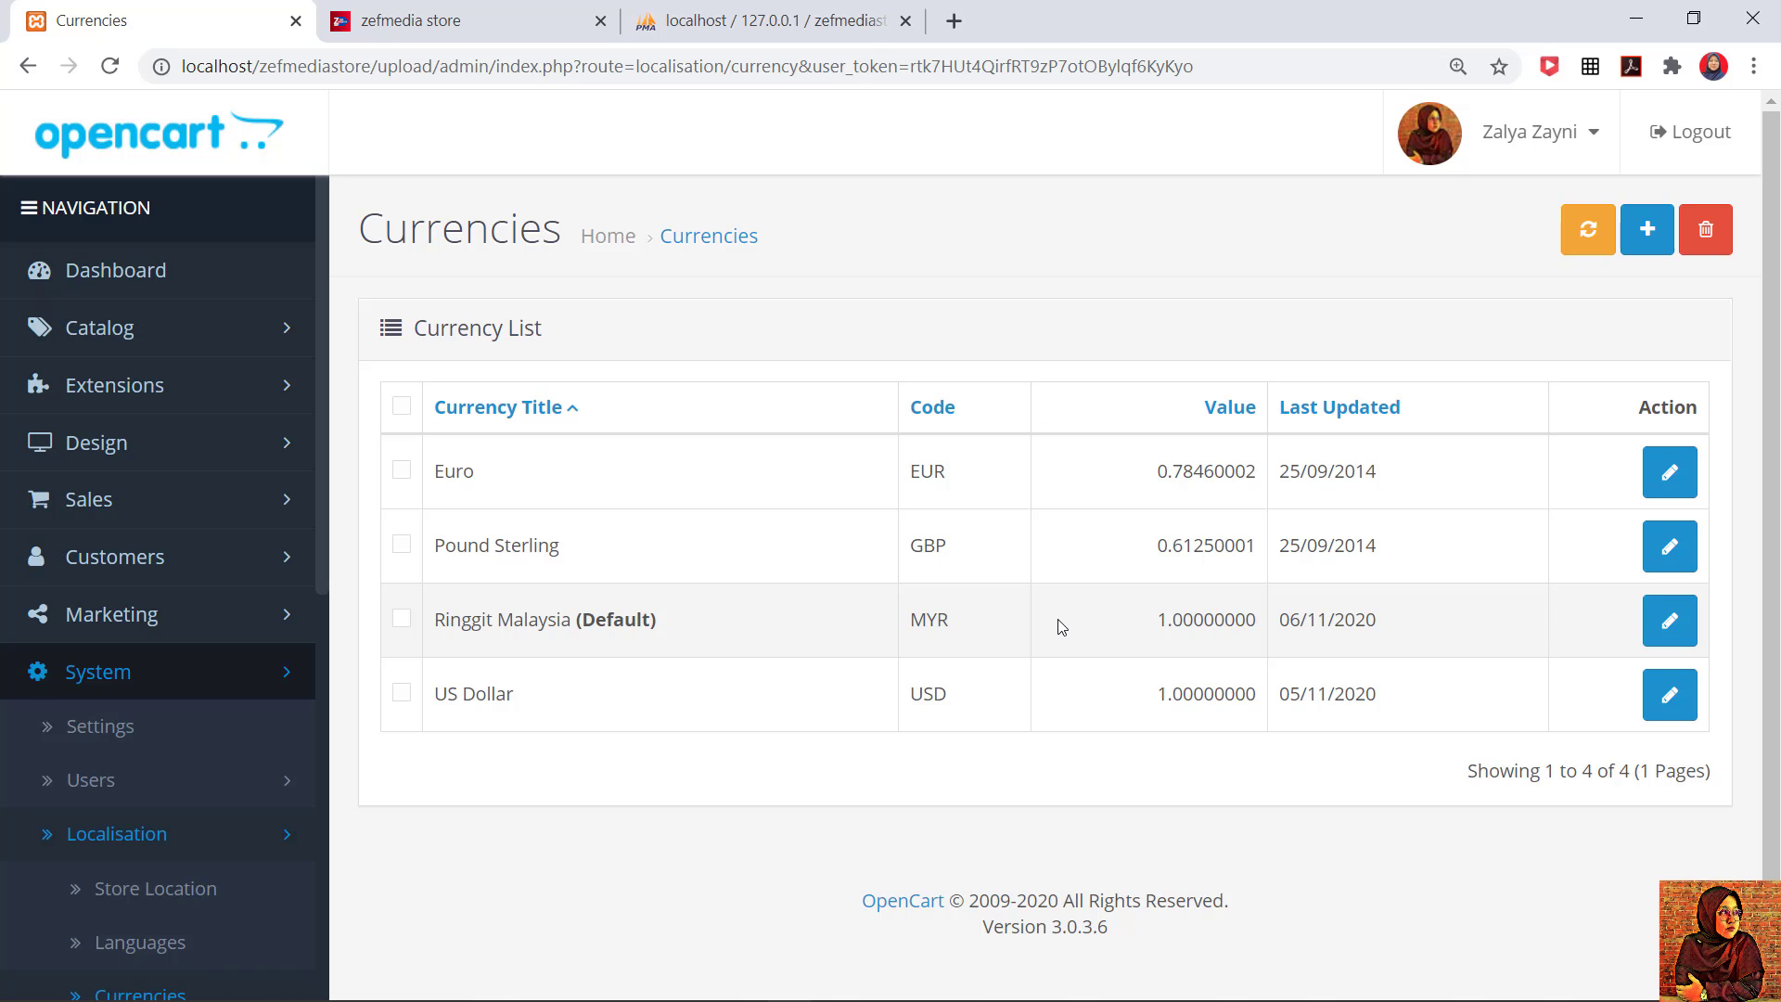